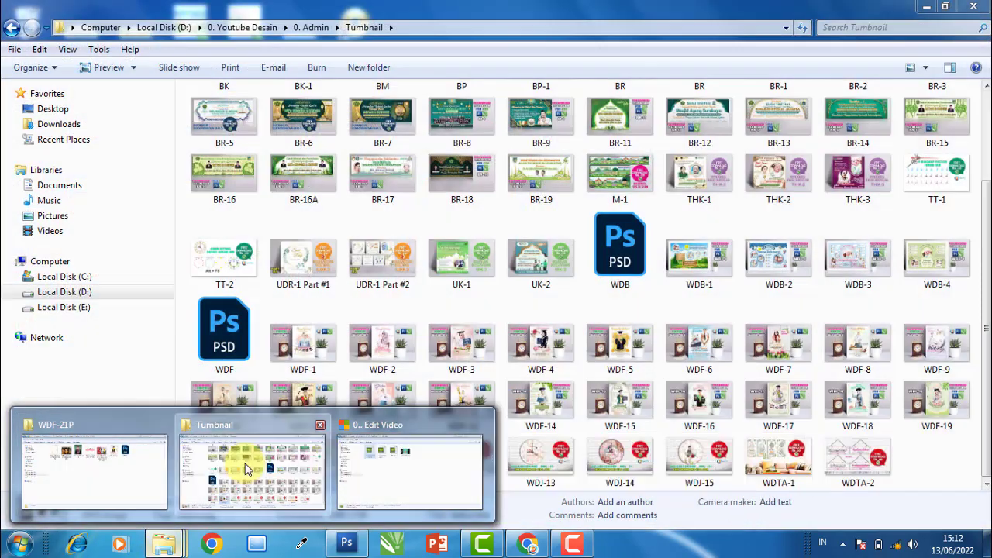
From the Tumbnail folder, open the WDF-21 poster thumbnail in Windows Photo Viewer
click(248, 465)
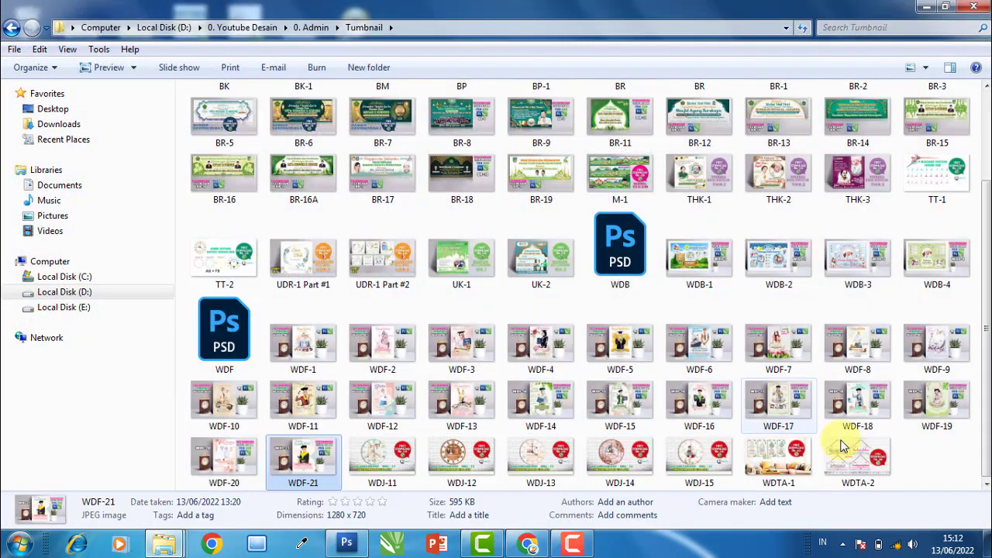
click(930, 455)
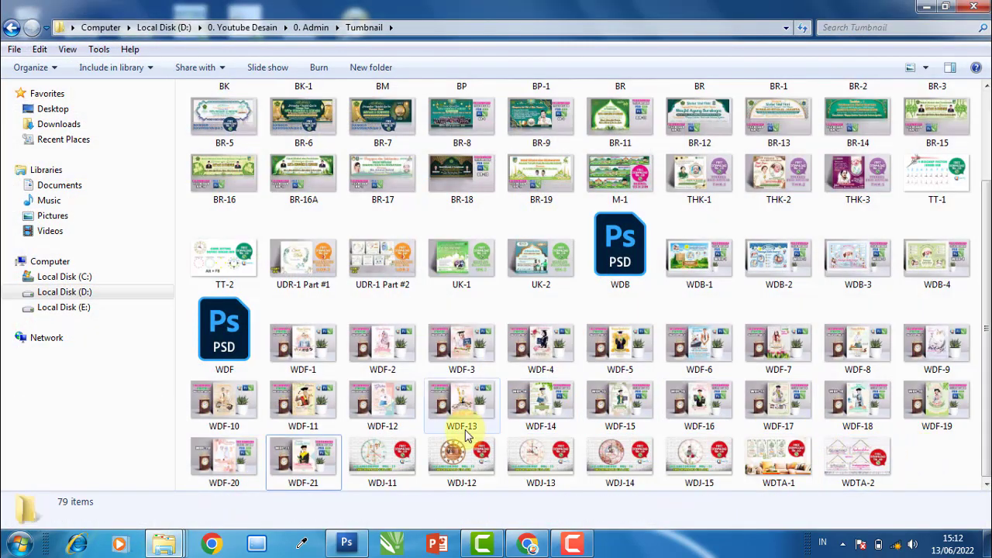
double_click(311, 464)
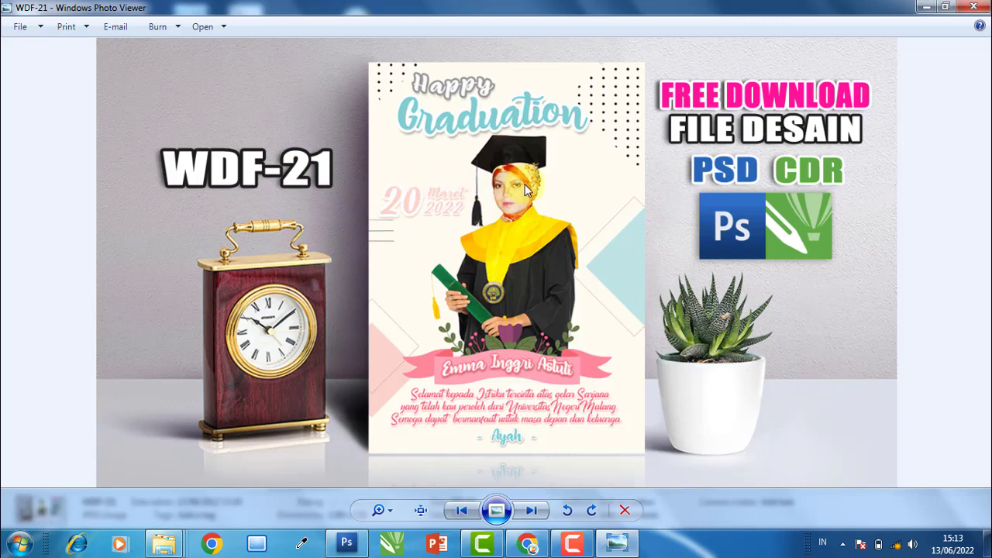
Close the WDF-21 poster preview in Photo Viewer
click(973, 6)
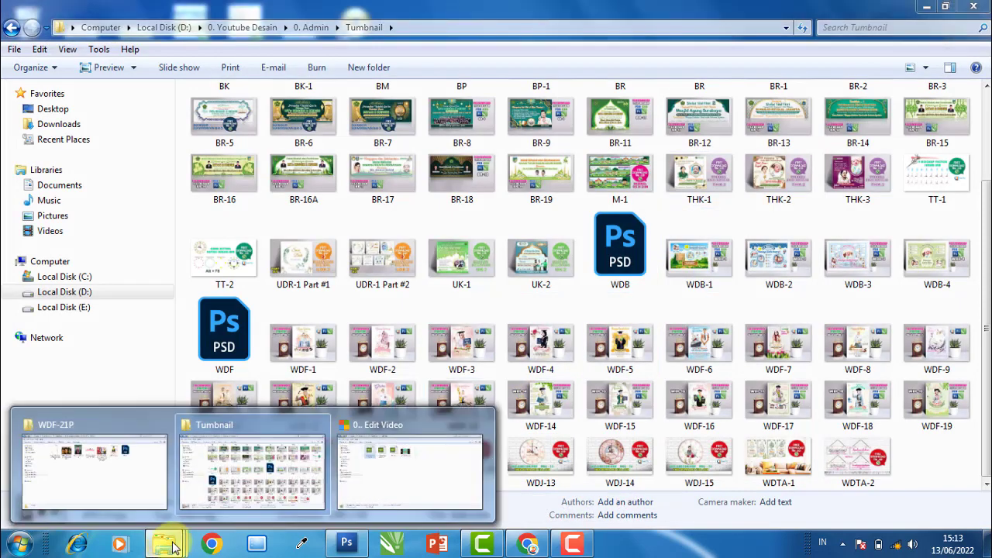
mouse_move(163, 543)
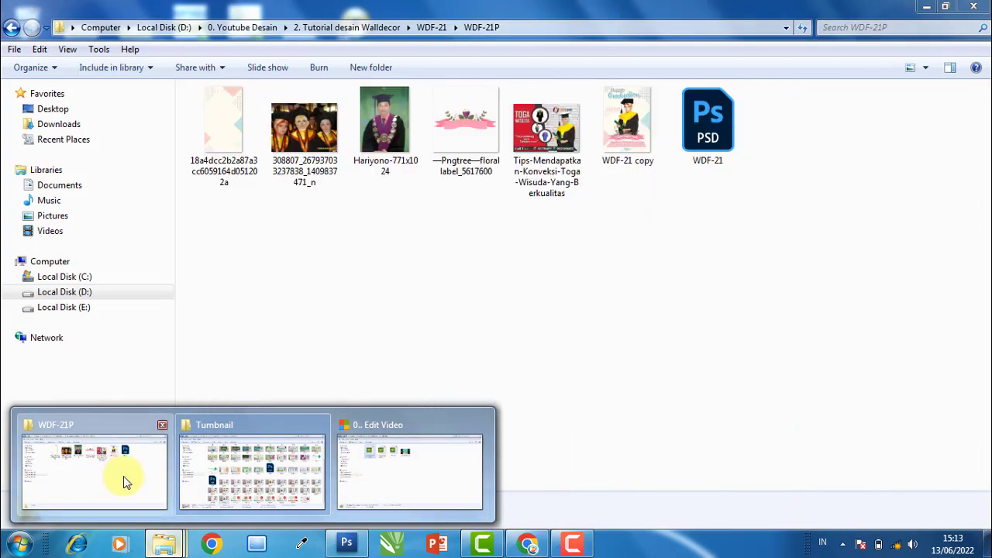
Browse the WDF-21P folder, look at the WDF-21 PSD, and return to WDF-21
click(115, 476)
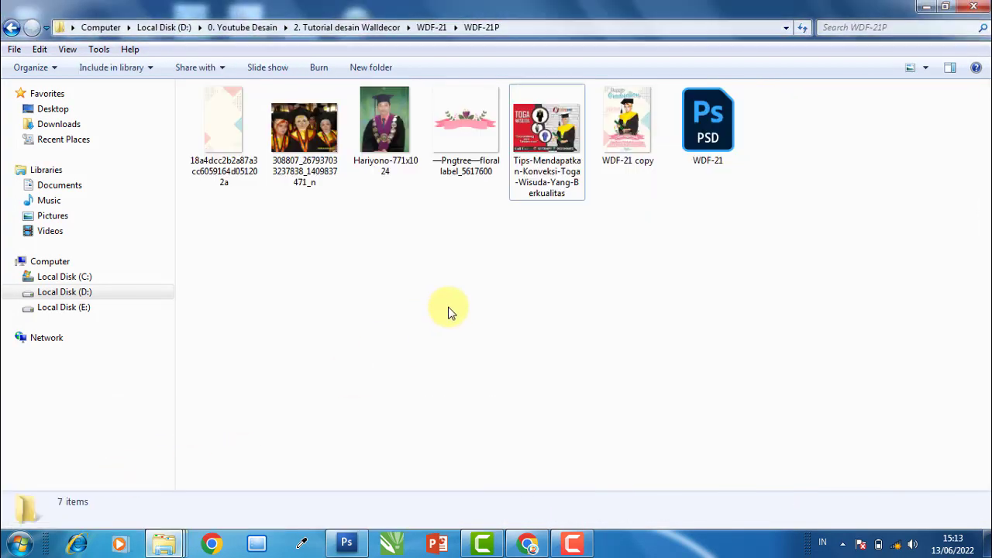
click(11, 27)
click(337, 229)
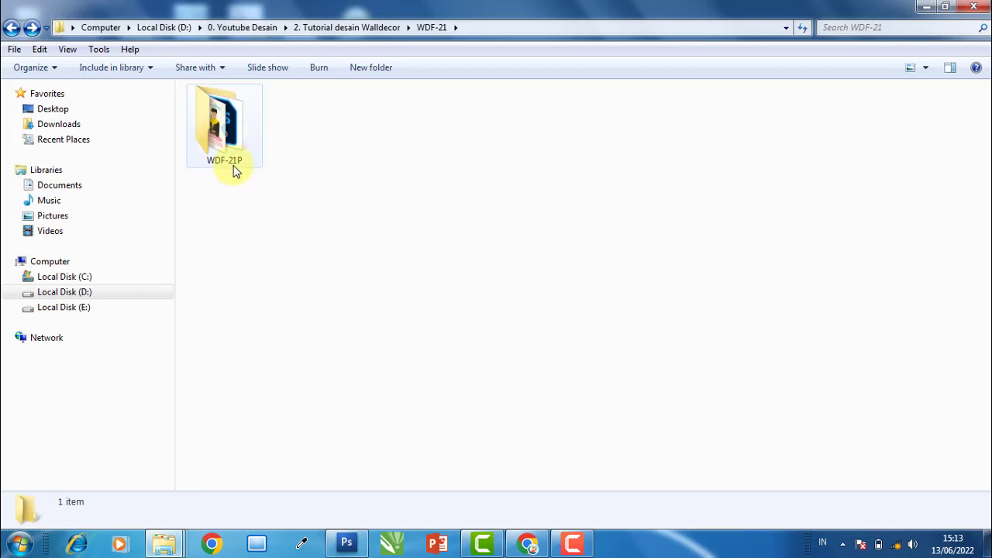
double_click(237, 141)
click(708, 124)
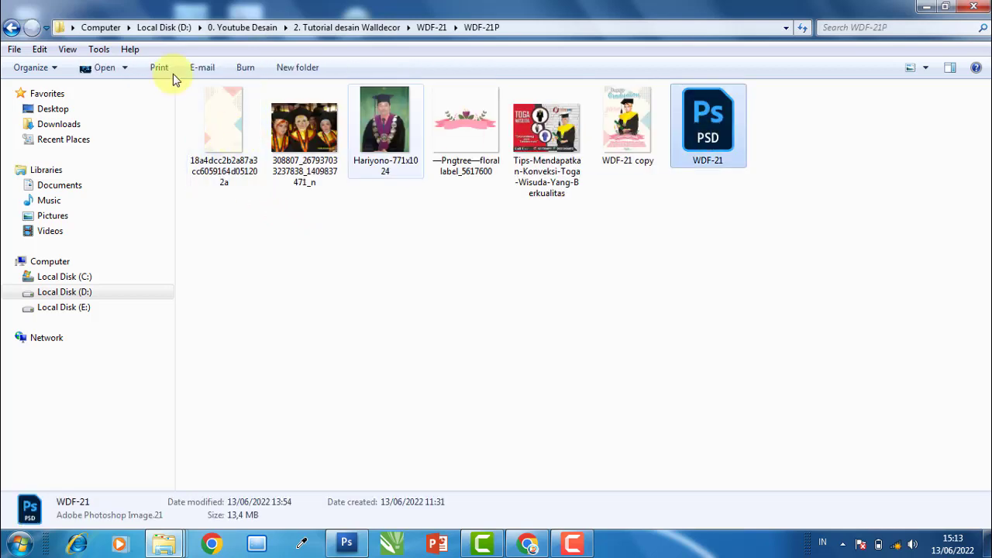
click(12, 29)
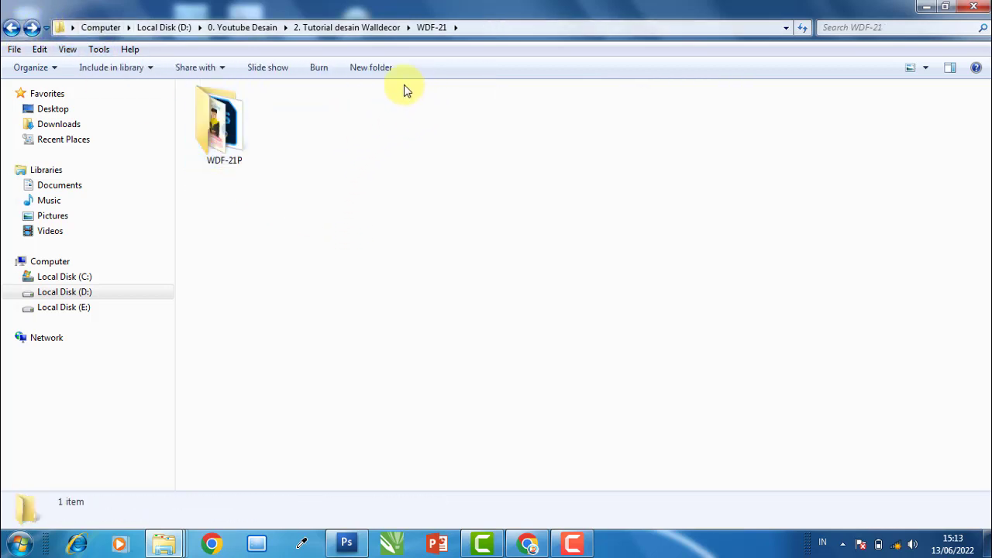
Create a new folder named WDF-21C beside WDF-21P
click(375, 68)
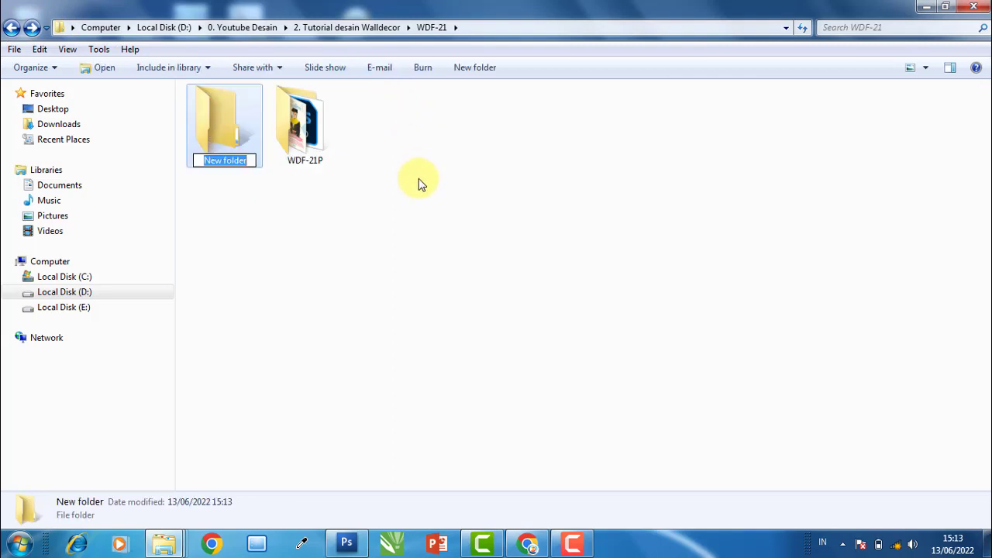
text(WDF-21C)
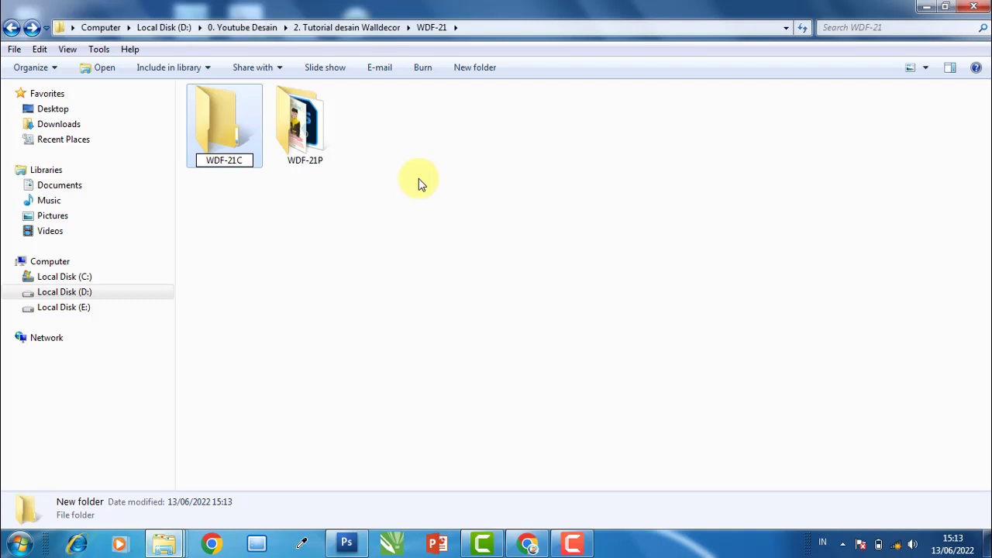
click(418, 179)
click(229, 131)
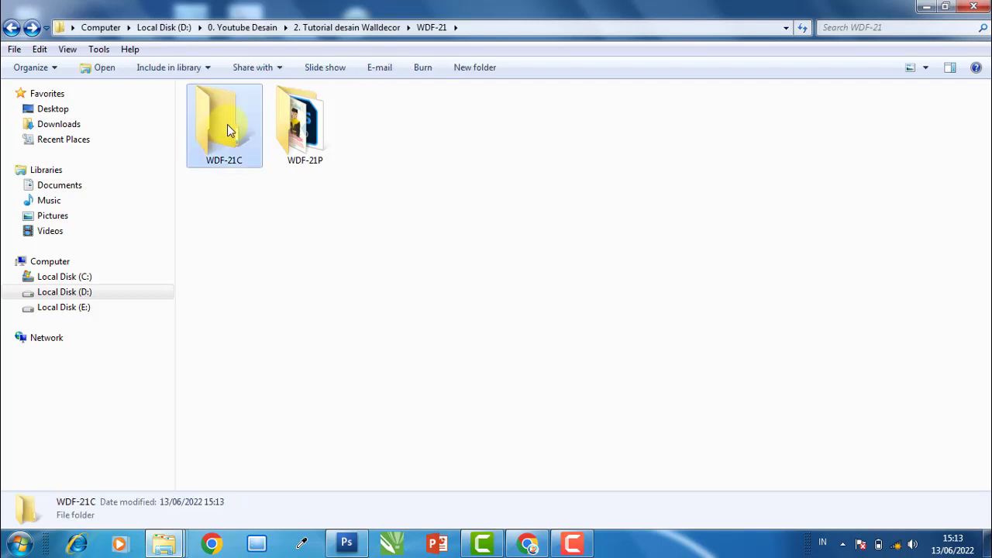
click(254, 193)
click(232, 155)
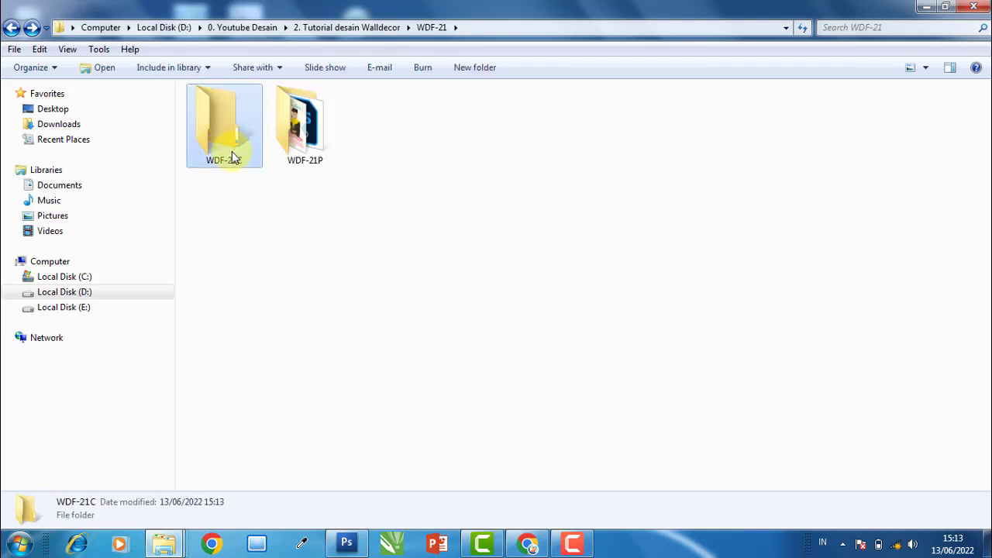
click(258, 202)
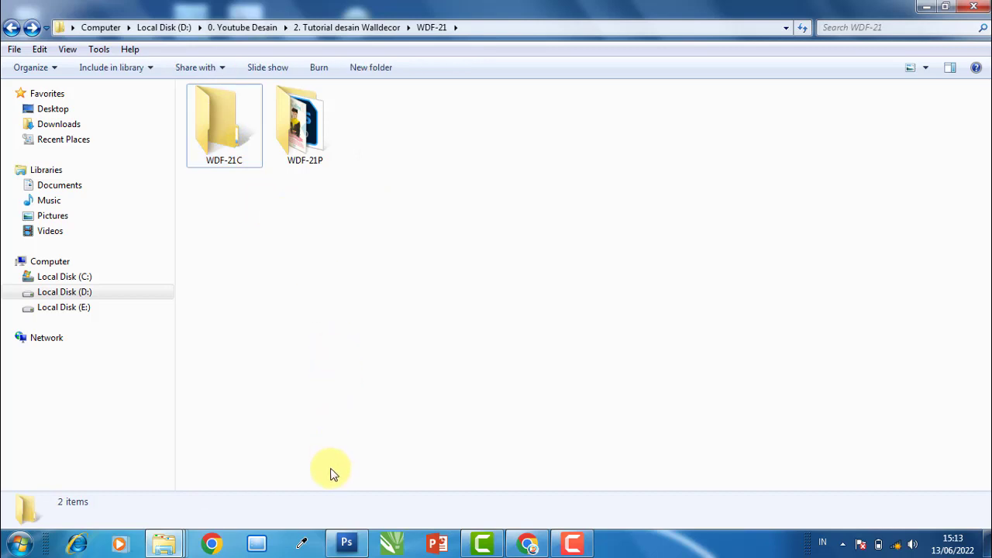
click(347, 544)
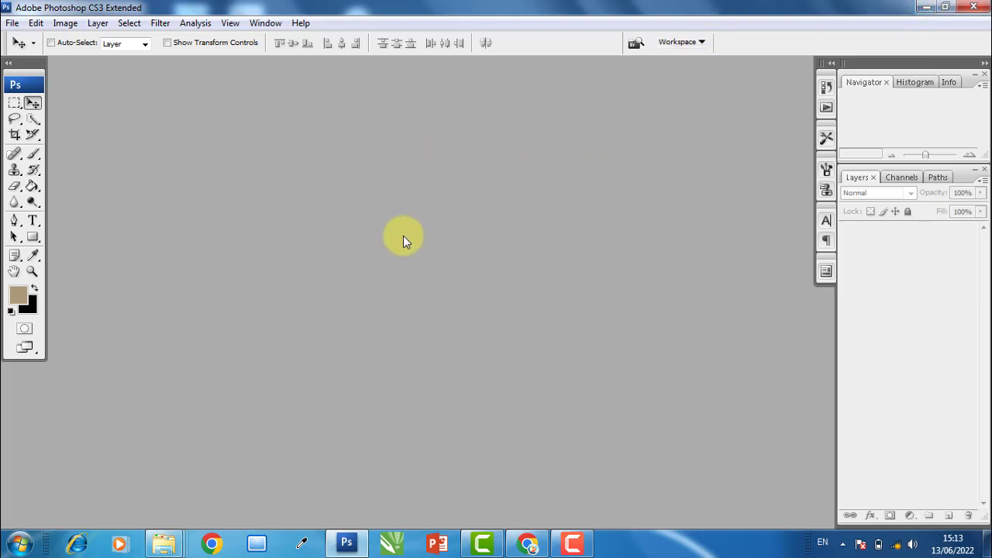
click(19, 544)
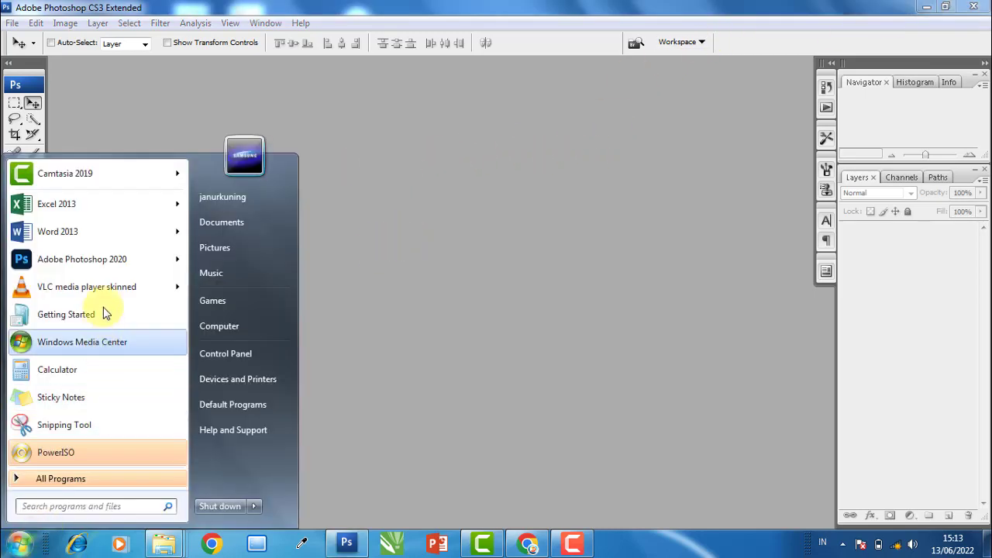
mouse_move(82, 259)
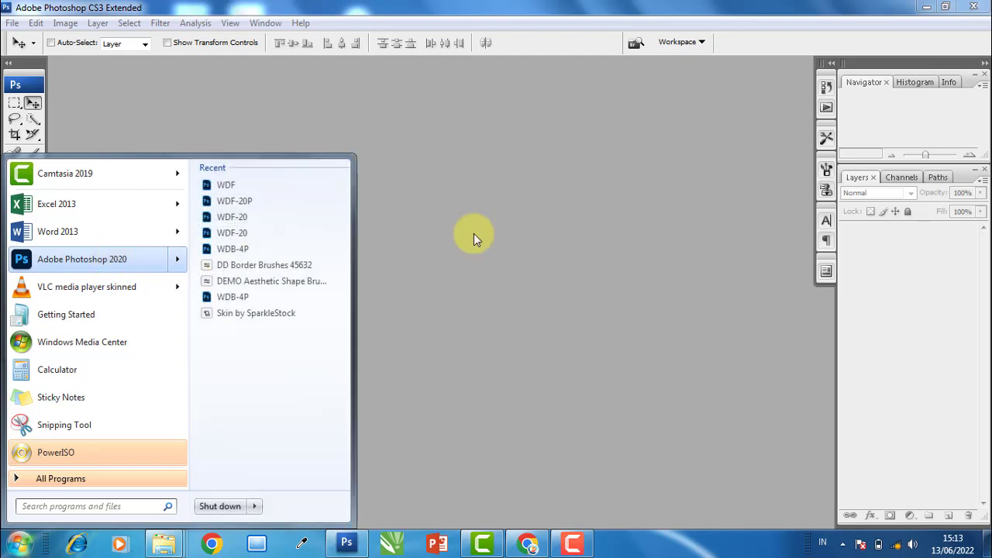
click(473, 233)
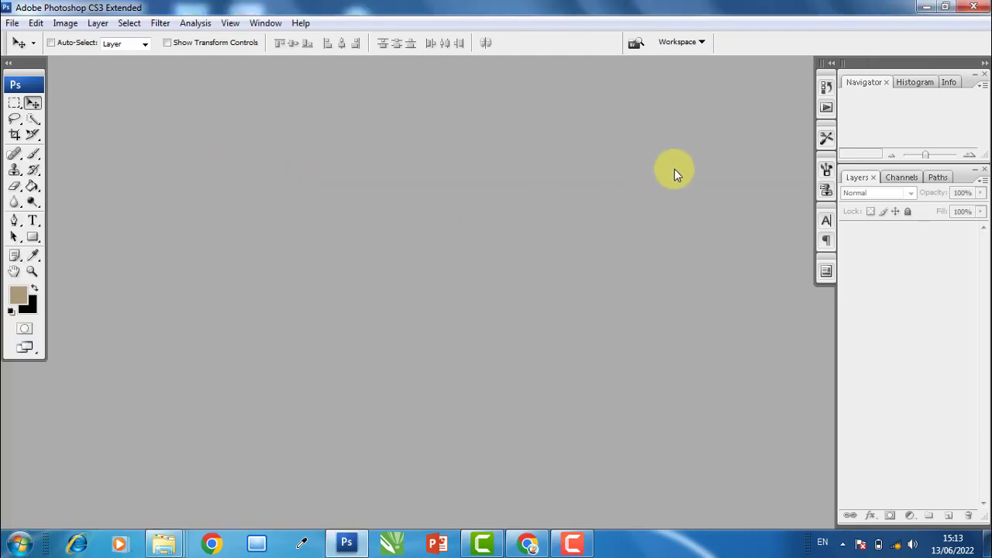
Drag WDF-21.psd from the WDF-21P folder into Photoshop to open it
click(926, 7)
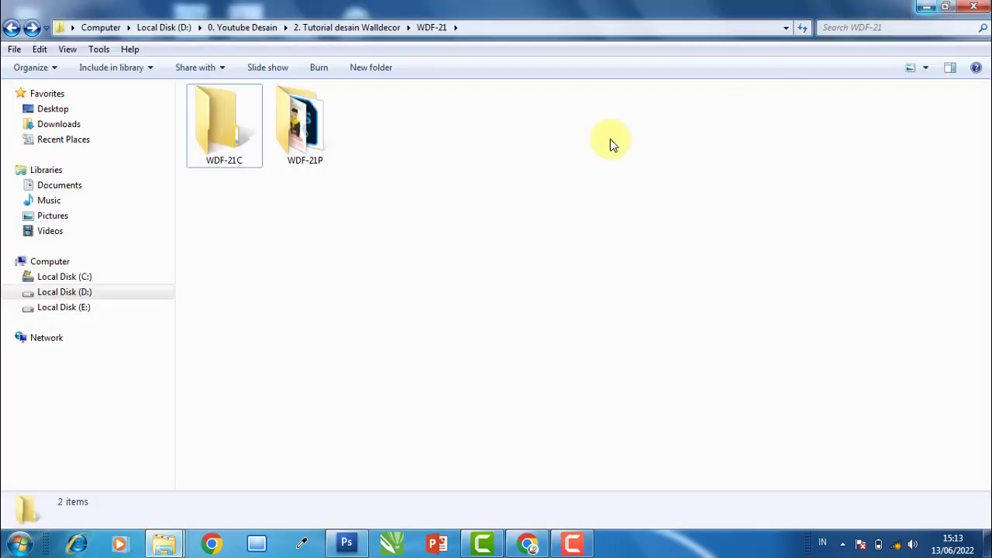
double_click(311, 149)
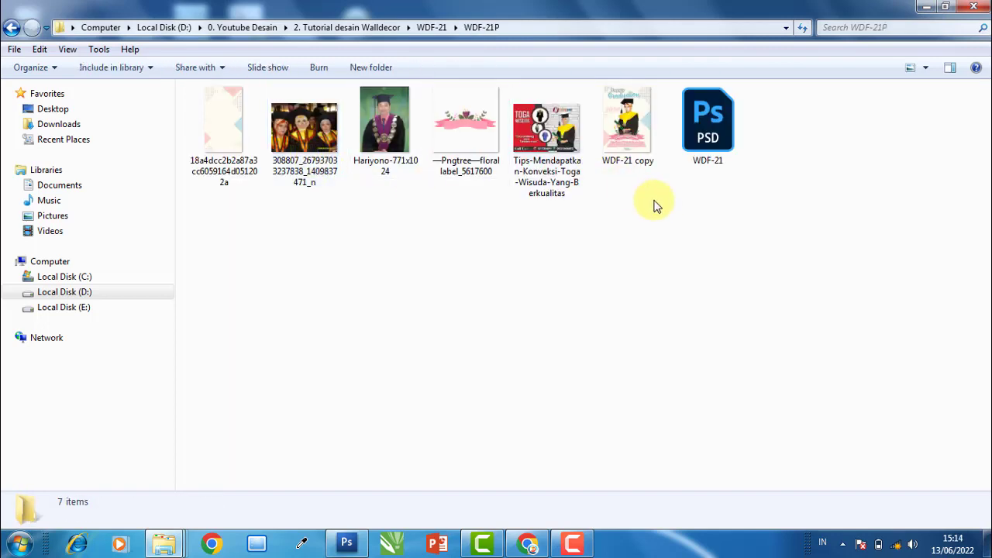
click(703, 138)
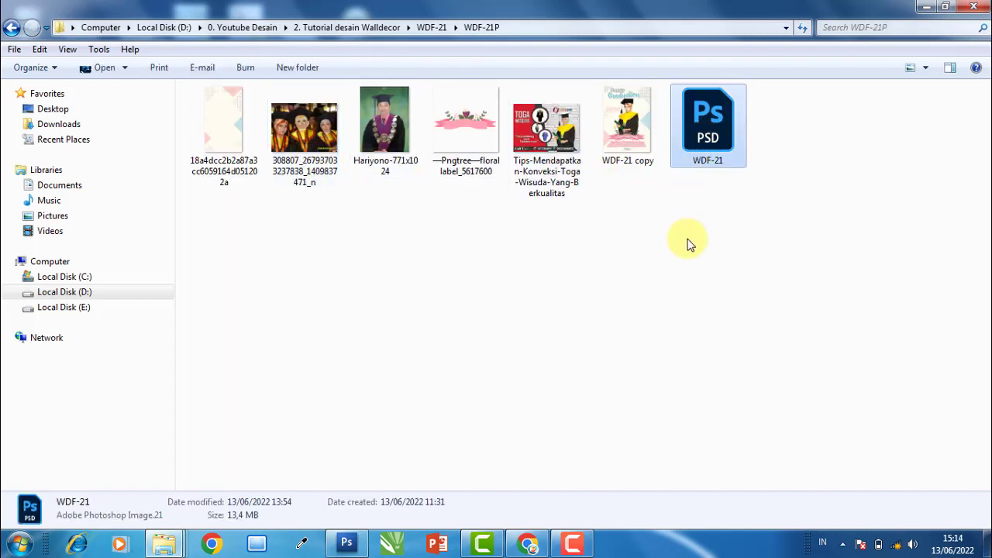
mouse_move(709, 140)
mouse_down()
mouse_move(437, 372)
mouse_move(540, 339)
mouse_up()
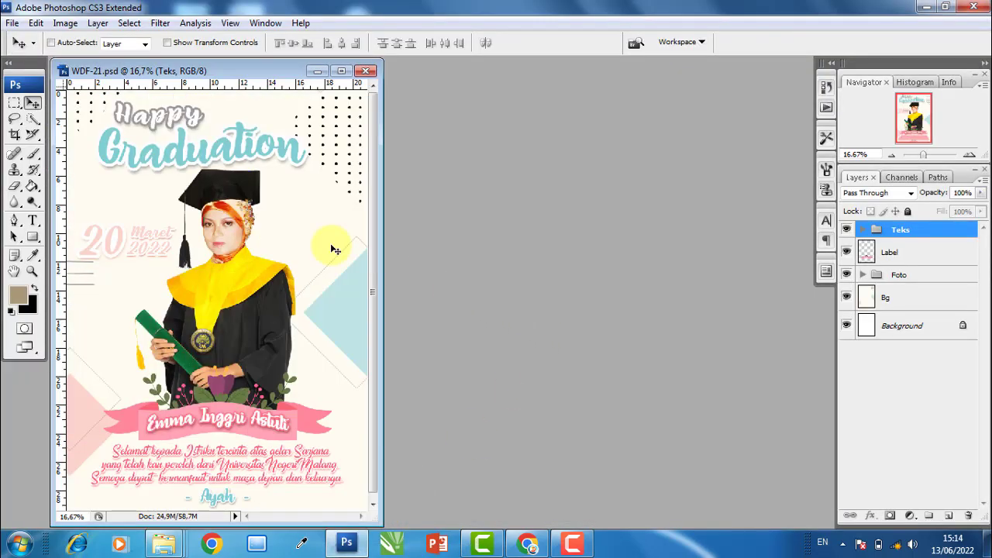
Fit the poster on screen and inspect the Teks group's Selamat, Graduation, Happy and 2022 layers
right_click(262, 153)
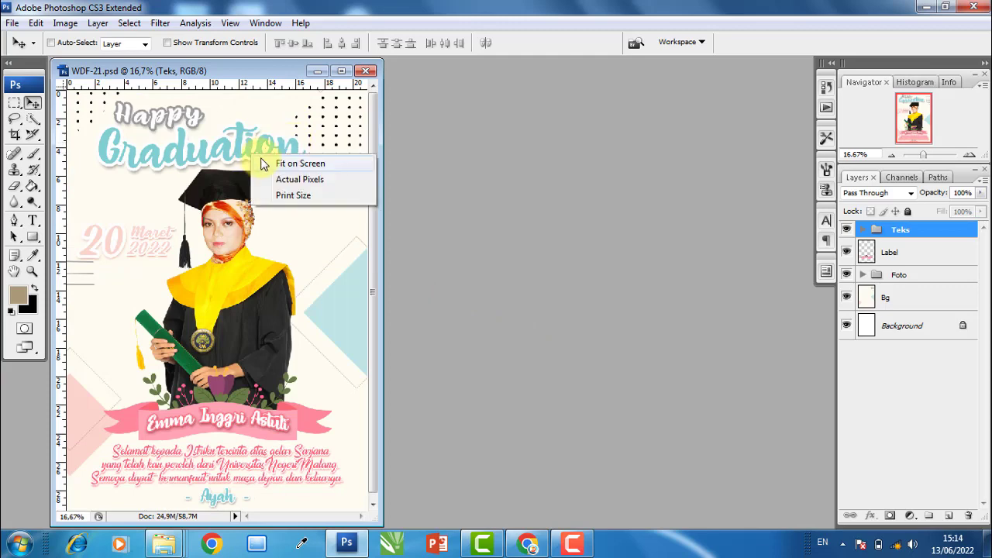
click(273, 161)
scroll(278, 180, down, 1)
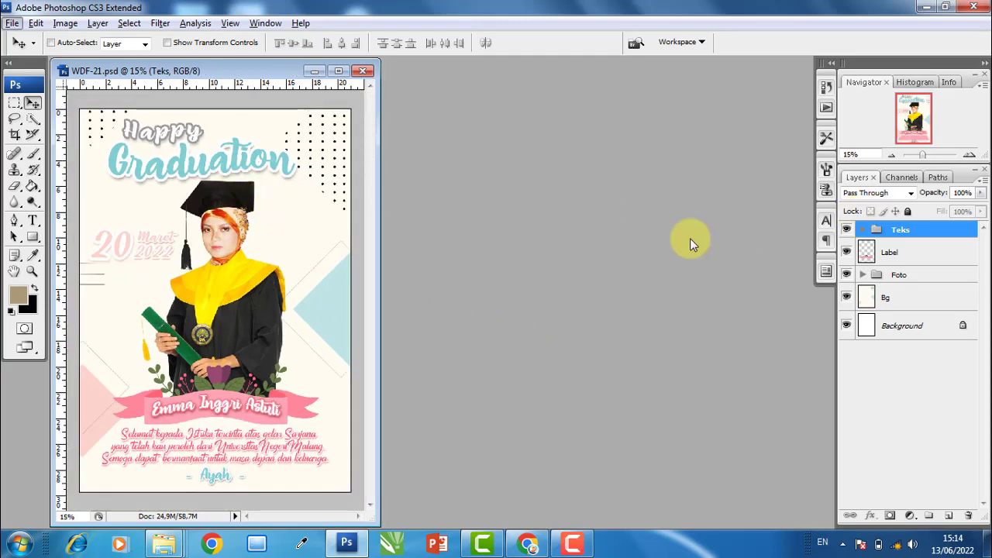
click(862, 231)
click(898, 255)
click(904, 281)
click(910, 308)
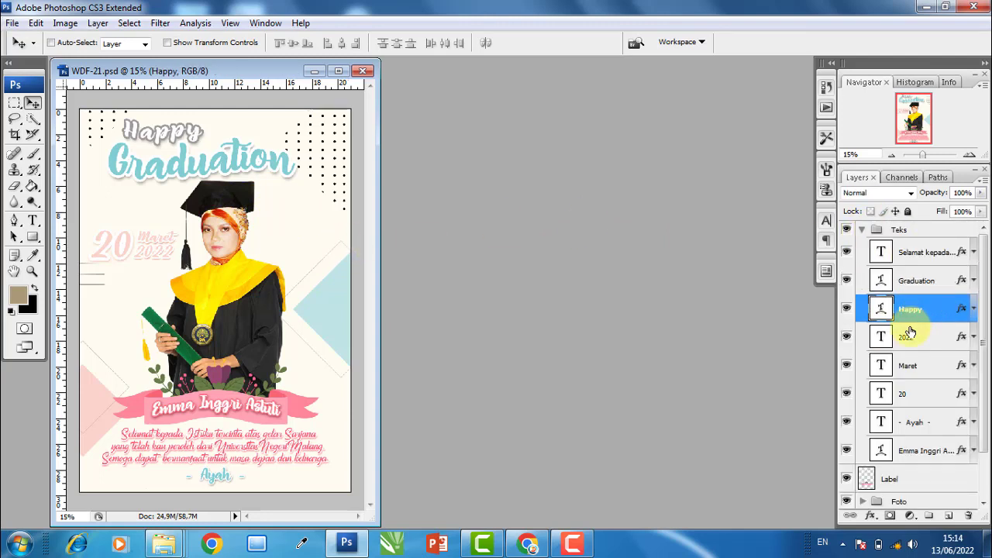
click(907, 335)
click(862, 231)
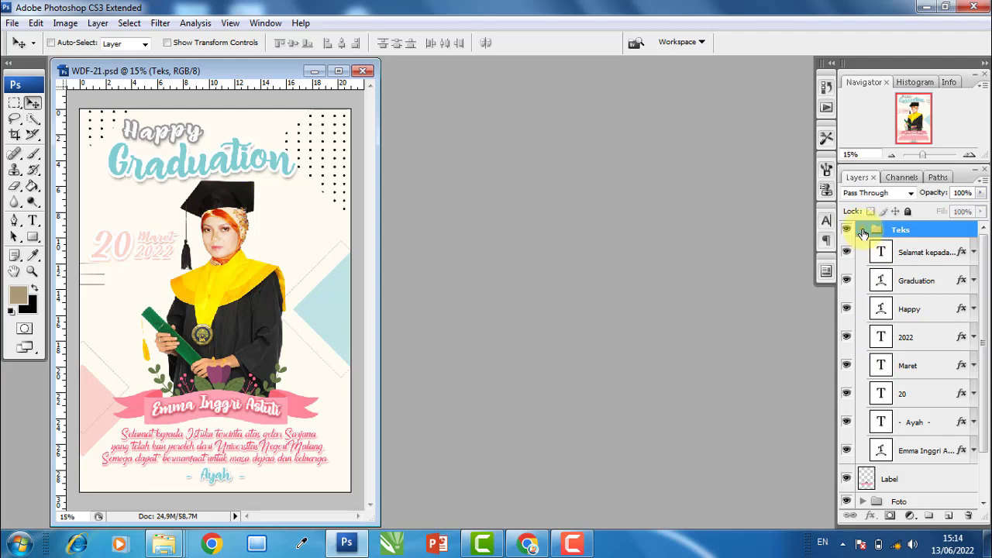
click(862, 232)
Toggle the Label ribbon and Foto photo visibility to check them, leaving everything visible
click(907, 252)
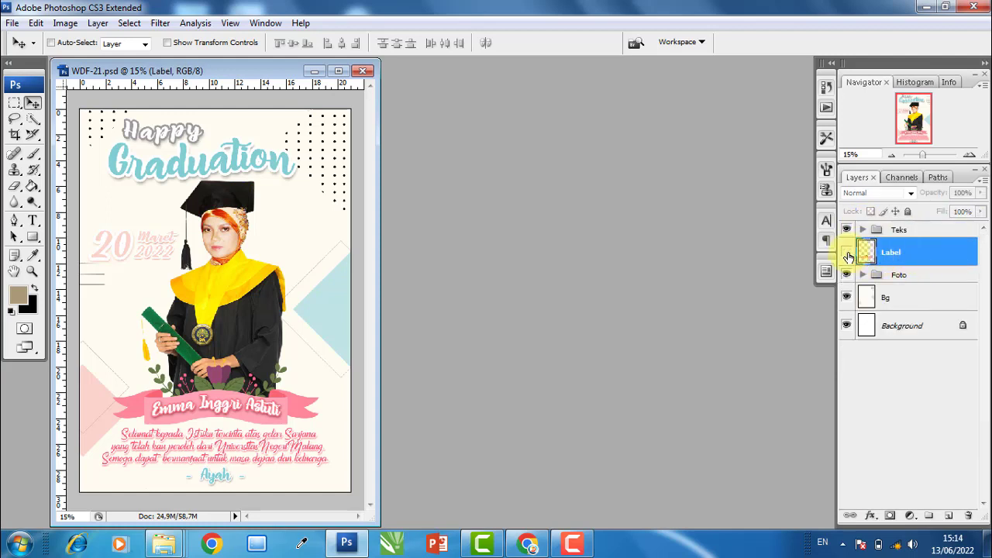
click(846, 252)
click(846, 251)
click(861, 274)
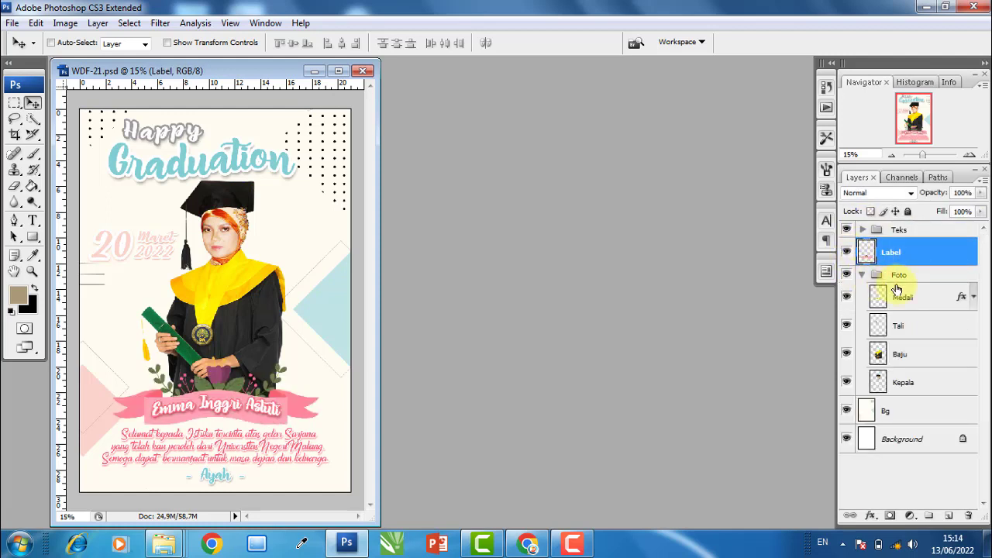
click(897, 292)
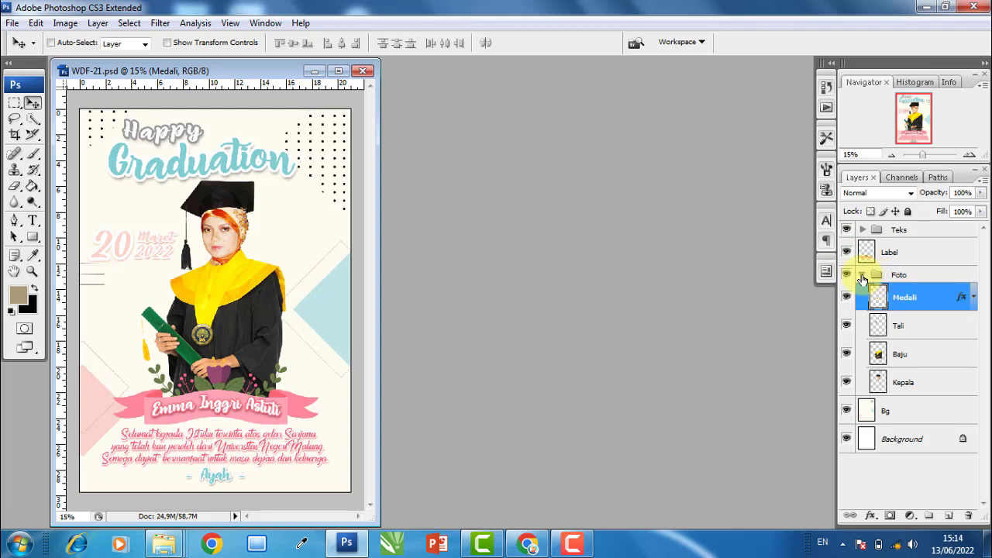
click(863, 276)
click(847, 275)
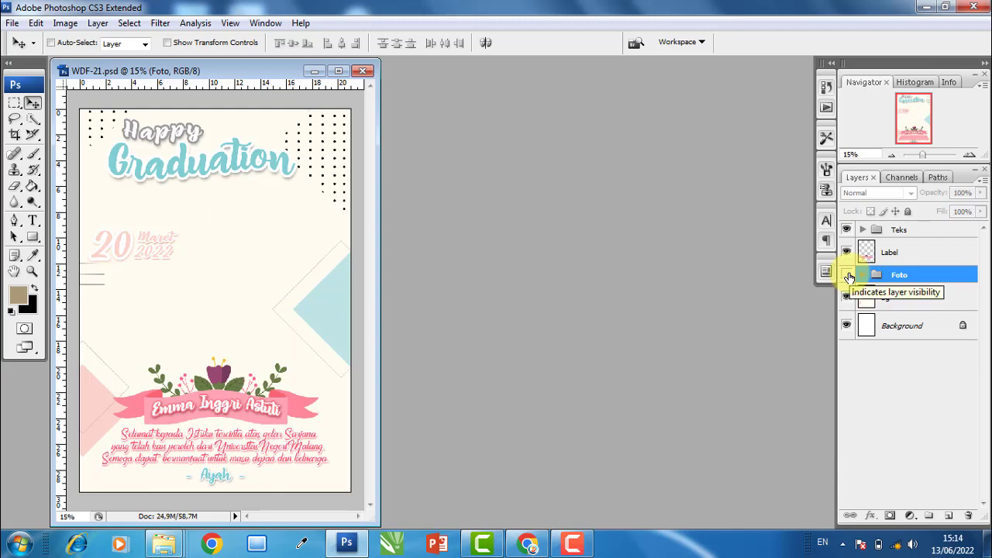
click(848, 276)
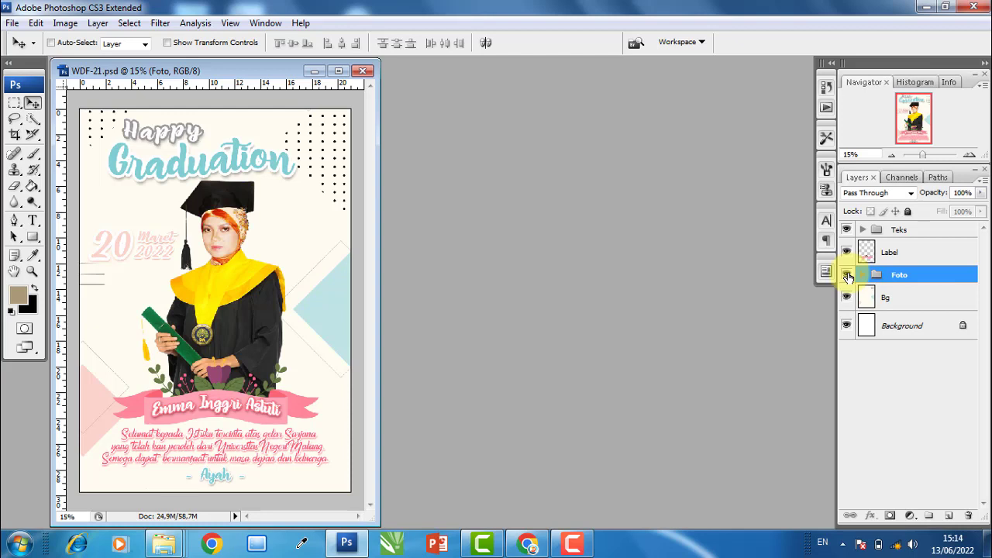
click(918, 300)
click(918, 276)
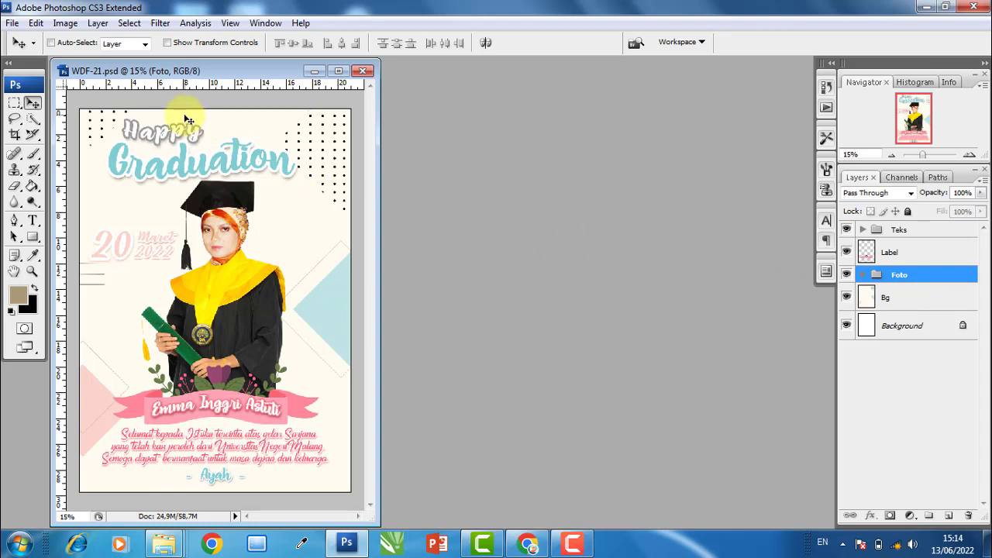
click(13, 23)
Start a new document named Latihan WDF-21P using the International Paper preset
click(24, 37)
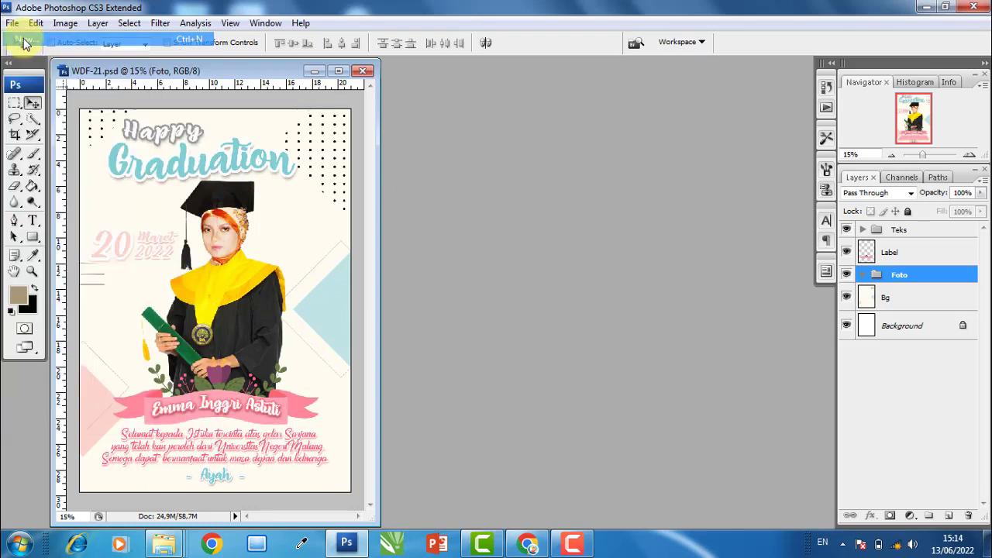
click(428, 149)
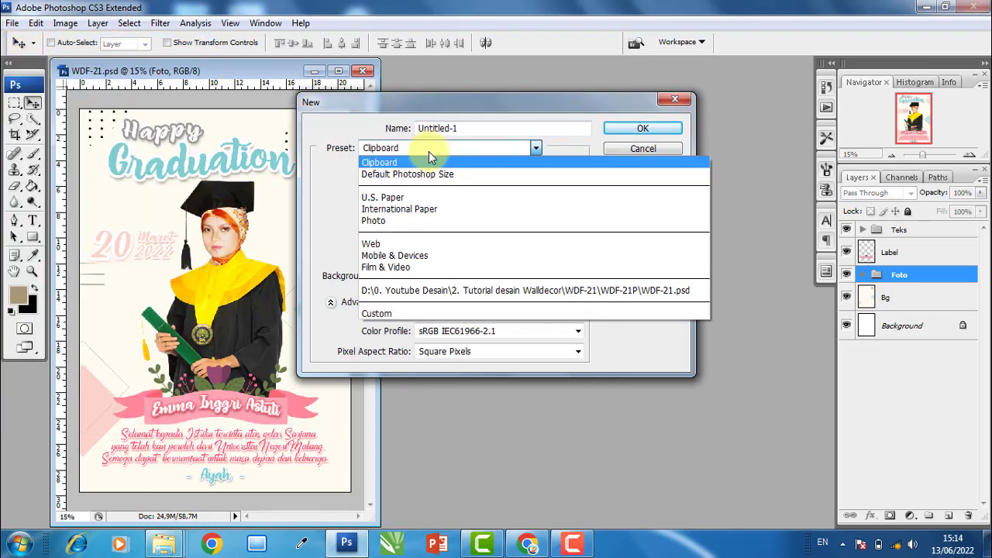
click(416, 214)
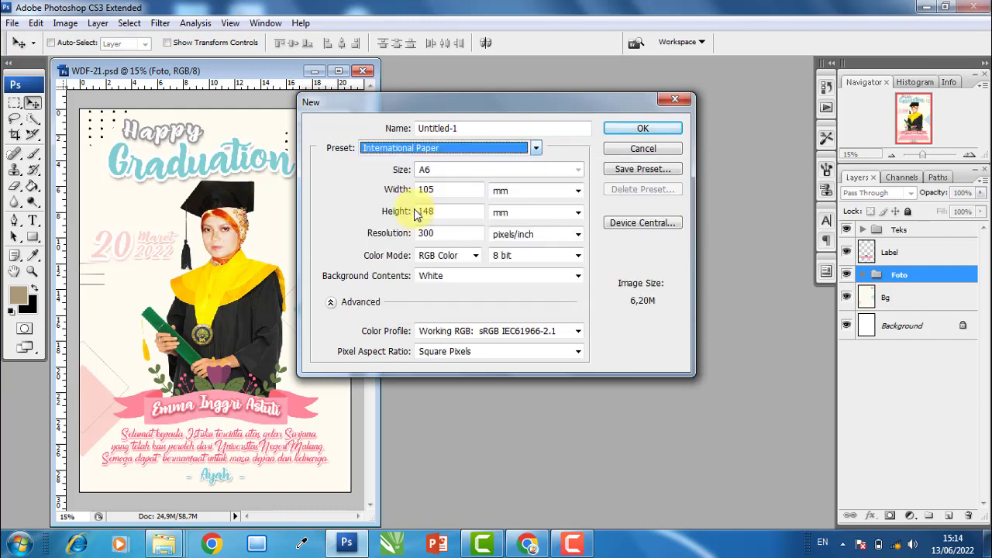
scroll(457, 169, down, 2)
click(477, 128)
drag(478, 128, 360, 131)
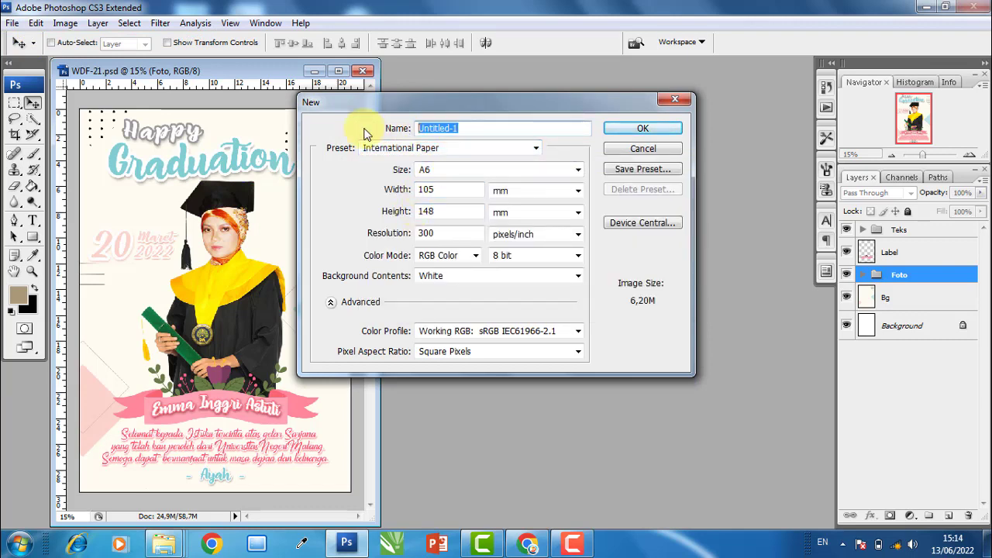
text(IATIHAN)
key(BackSpace)
key(BackSpace)
key(BackSpace)
key(BackSpace)
text(L)
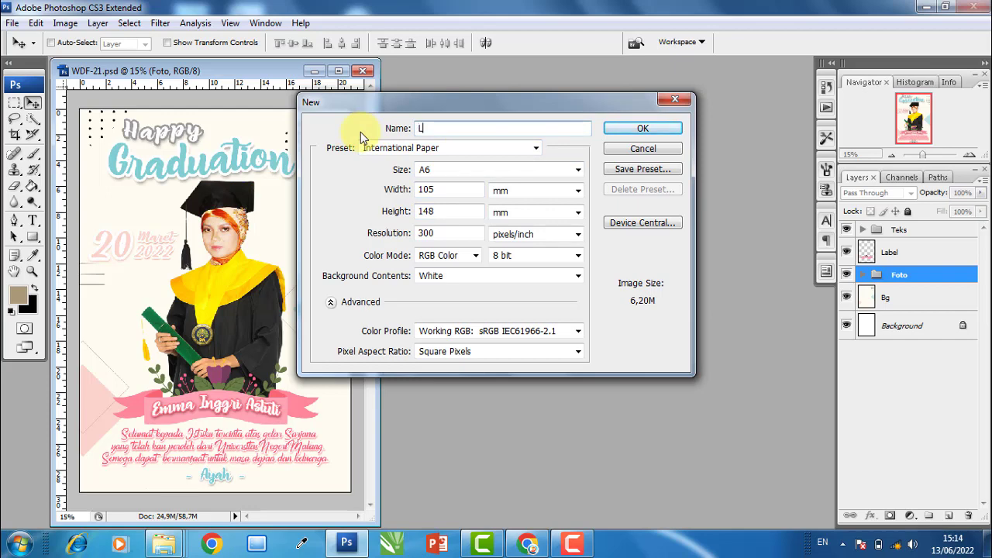
text(atihan WDF)
text(-21P)
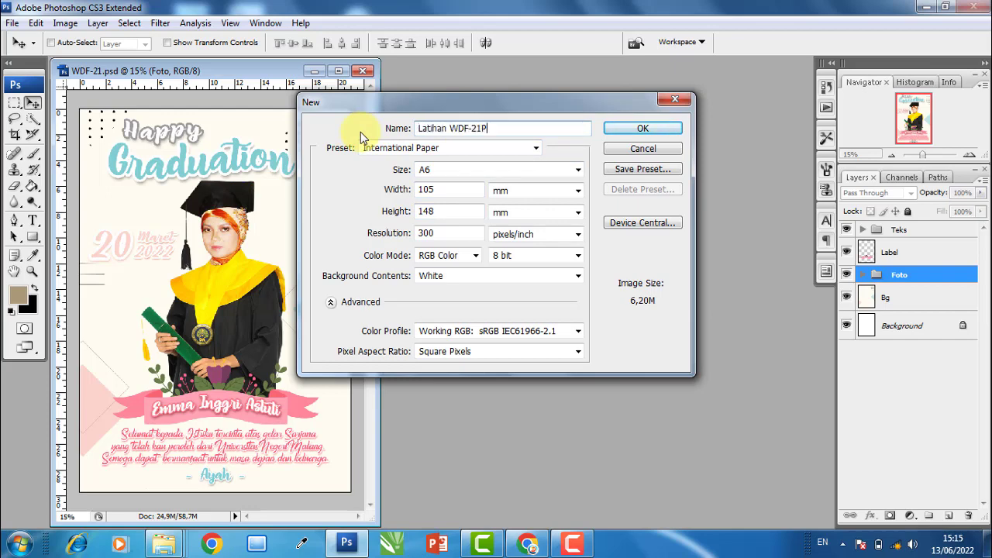
Make it A4 in centimetres at 300 ppi and place it beside the poster, fitted on screen
click(451, 172)
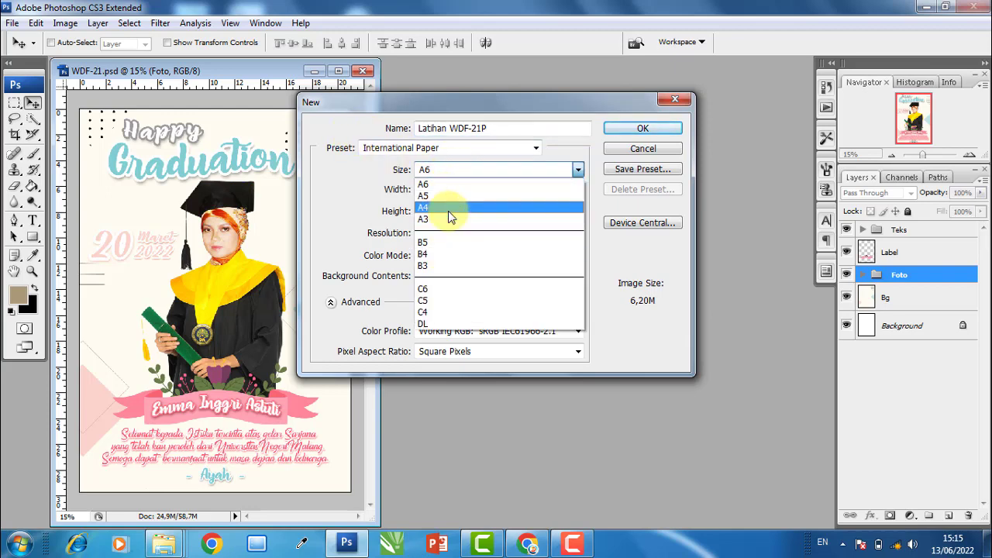
click(447, 208)
click(529, 194)
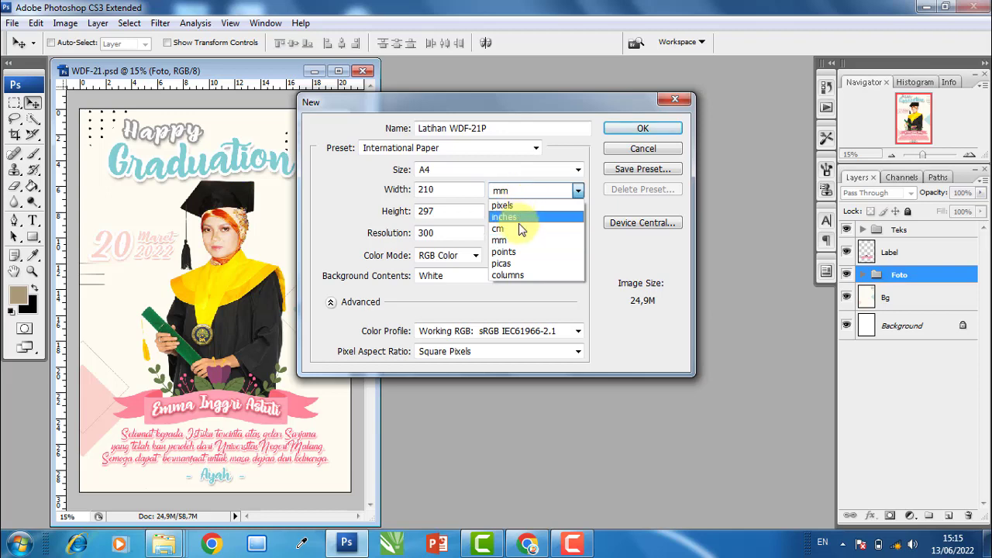
click(527, 228)
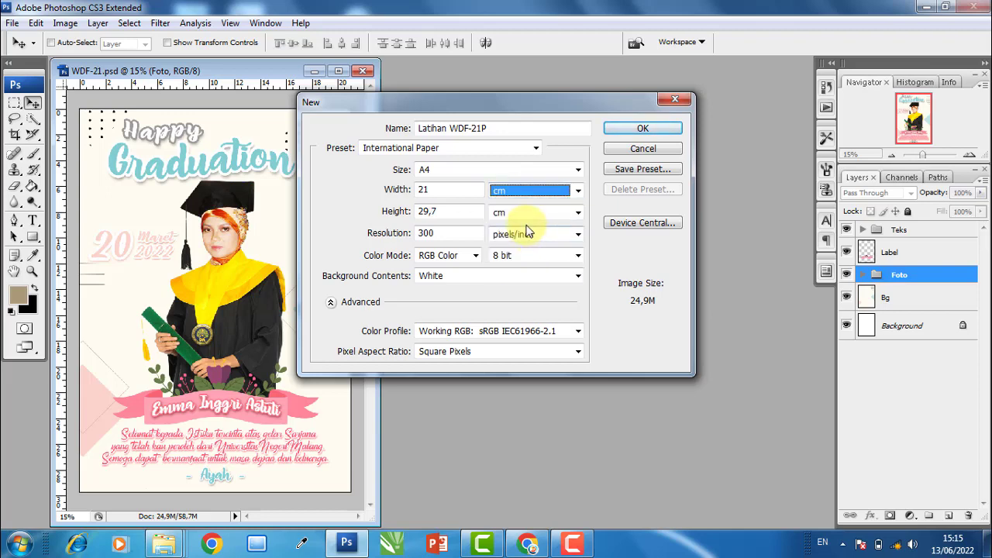
click(455, 236)
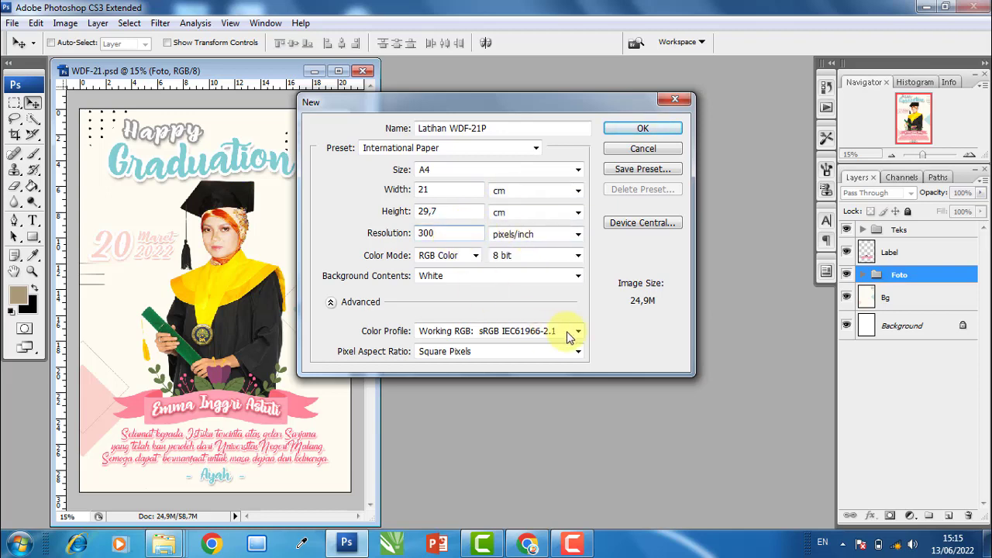
click(643, 128)
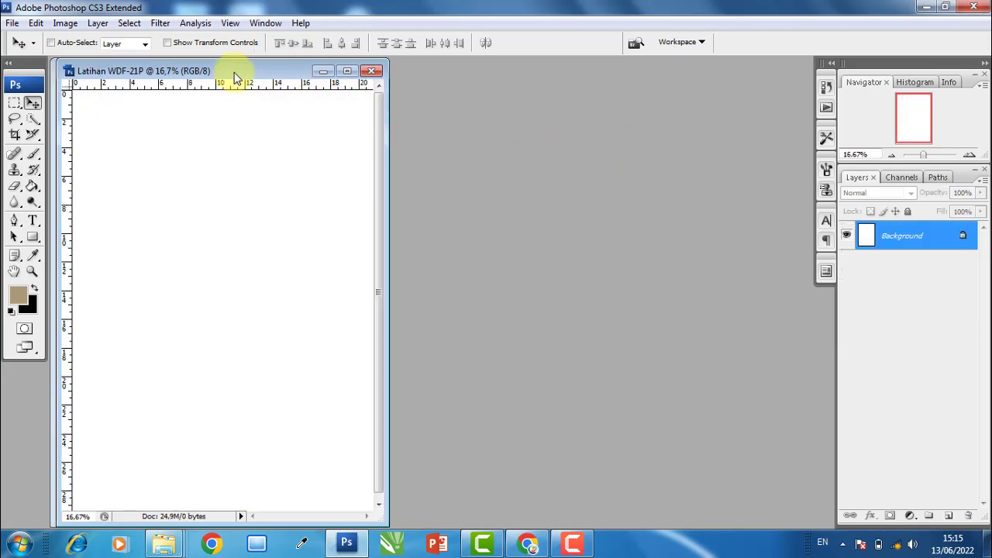
drag(232, 75, 601, 77)
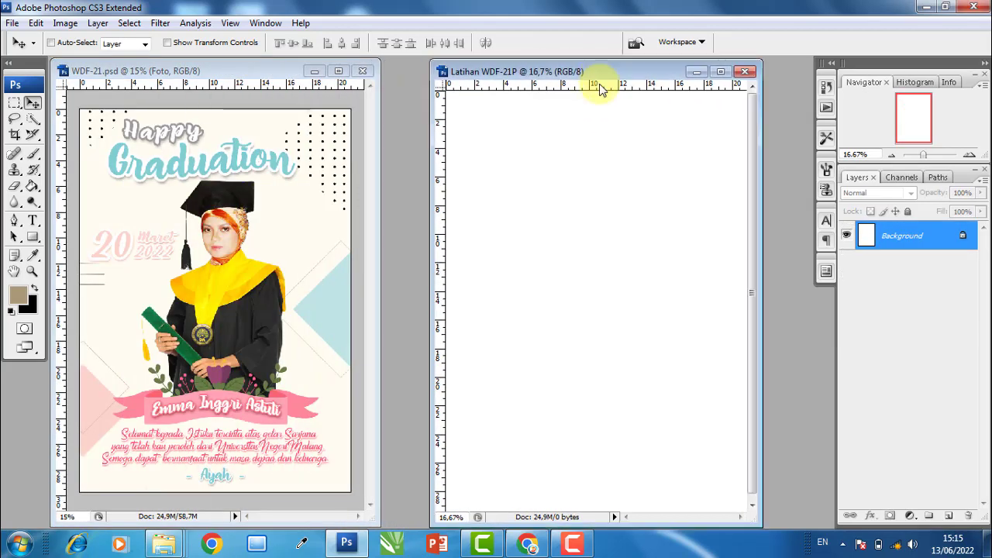
key(ctrl+0)
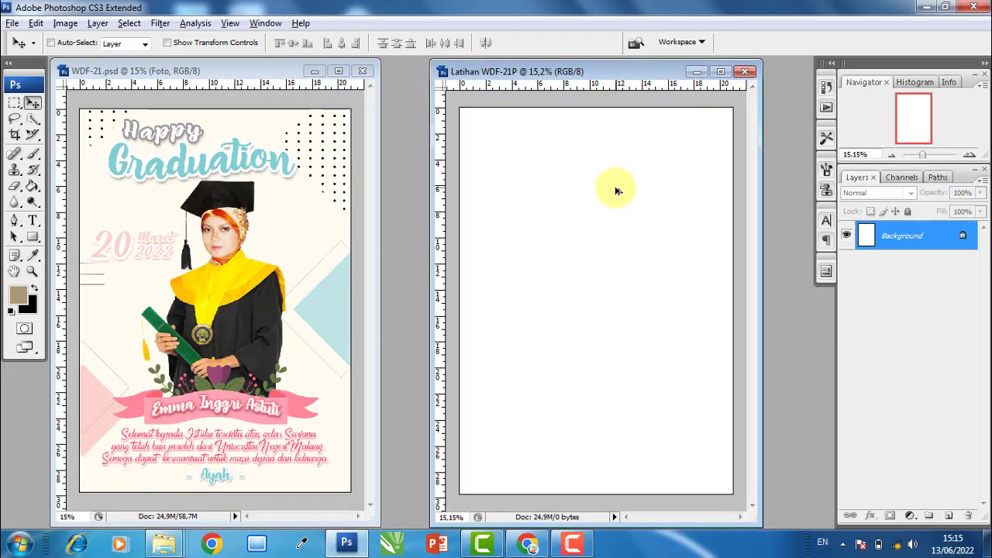
Preview the pastel background image from the WDF-21P folder and drag it into Photoshop
click(163, 543)
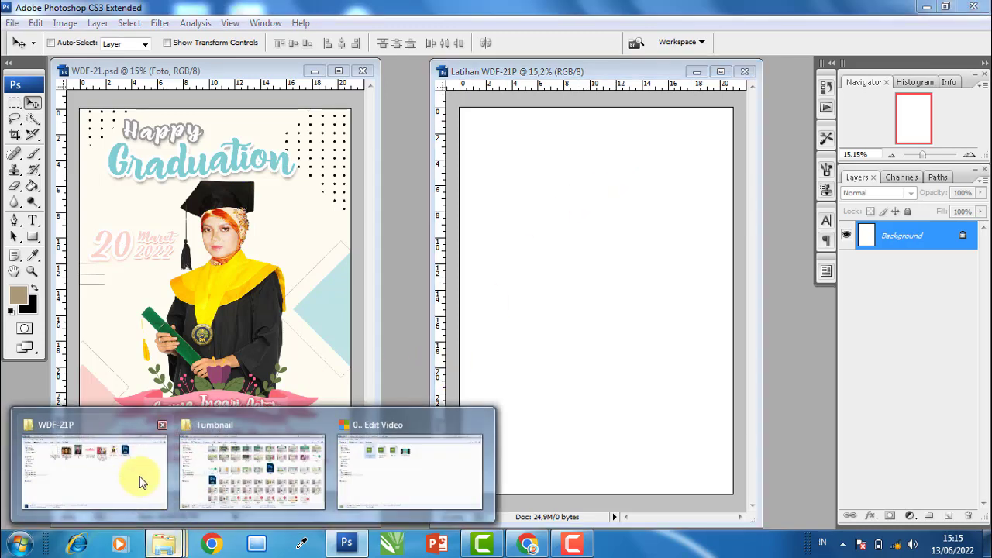
mouse_move(94, 465)
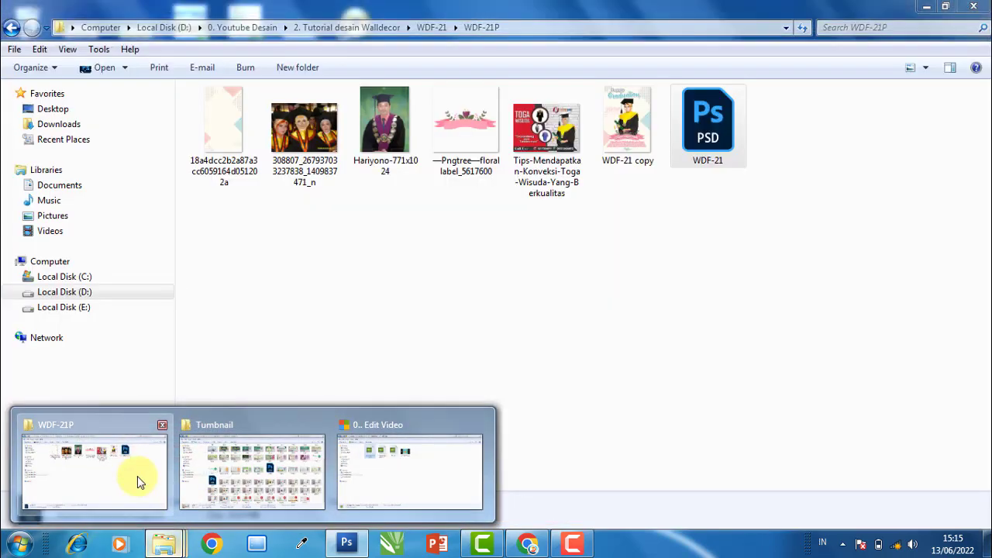
click(137, 475)
click(215, 130)
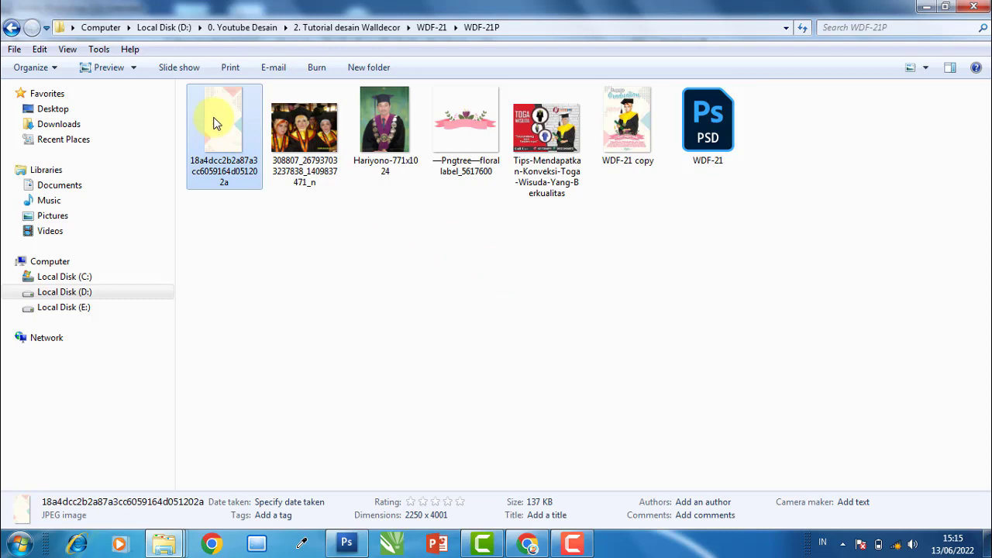
double_click(216, 124)
scroll(518, 155, up, 1)
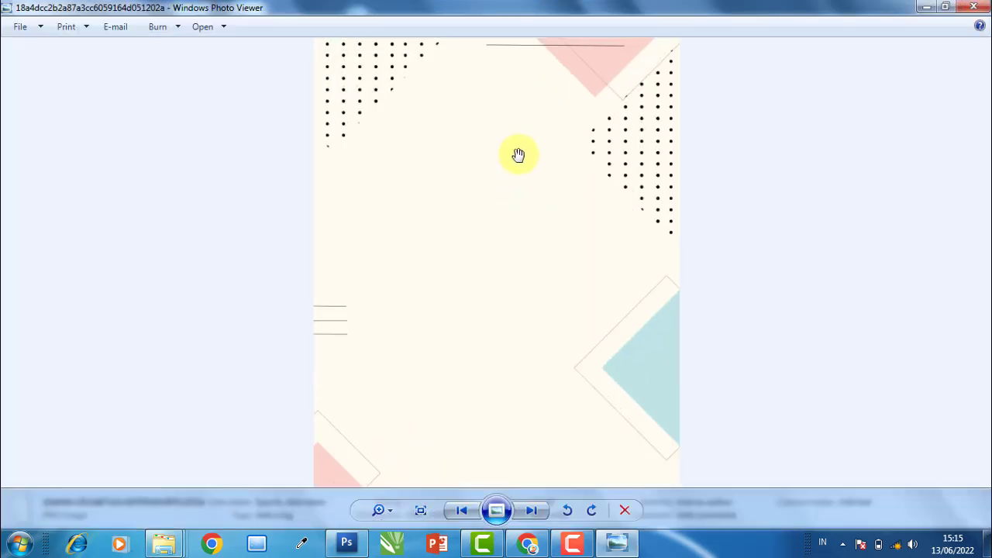
scroll(944, 90, down, 1)
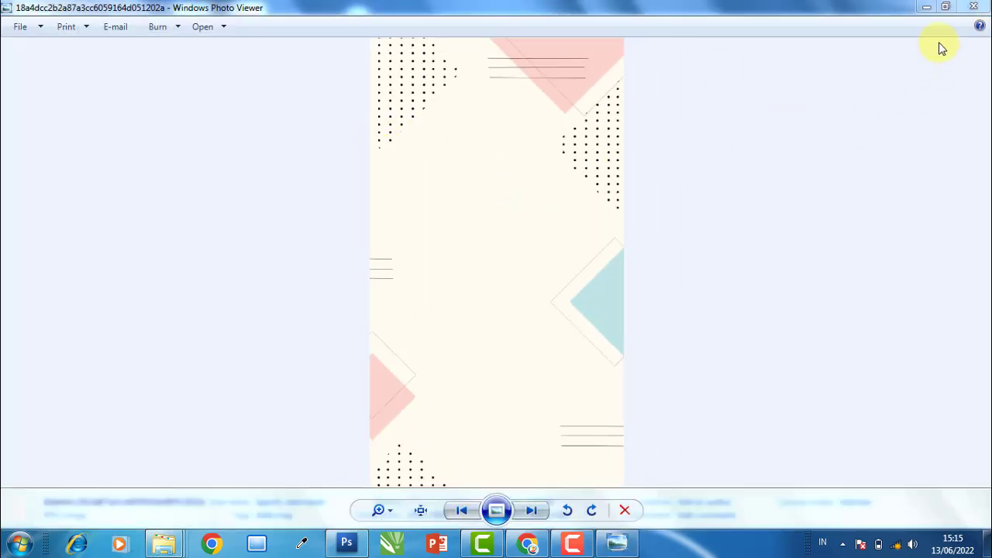
click(973, 6)
mouse_move(267, 172)
mouse_down()
mouse_move(348, 542)
mouse_move(741, 369)
mouse_up()
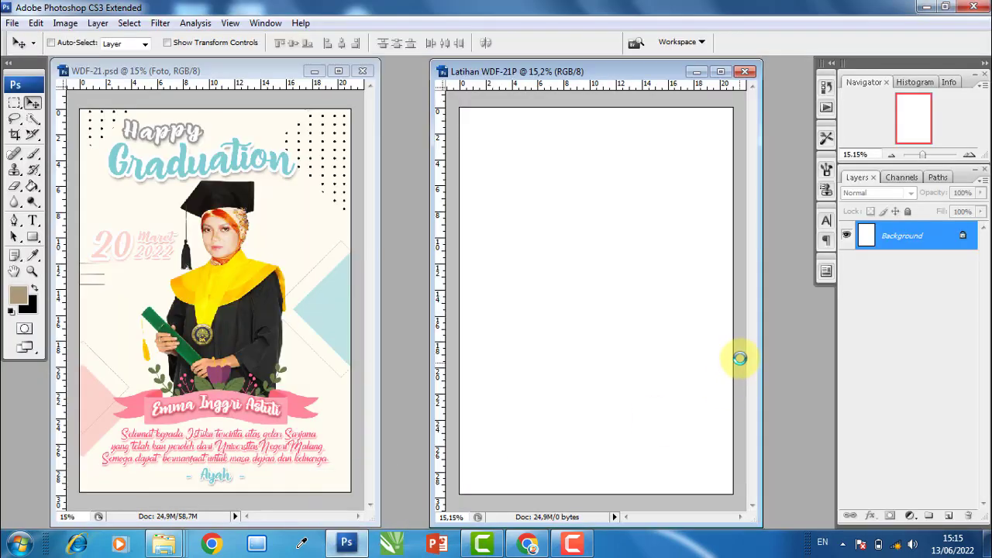
Copy the pastel background into Latihan WDF-21P as Layer 1 and align horizontal centres with Background
drag(222, 203, 530, 203)
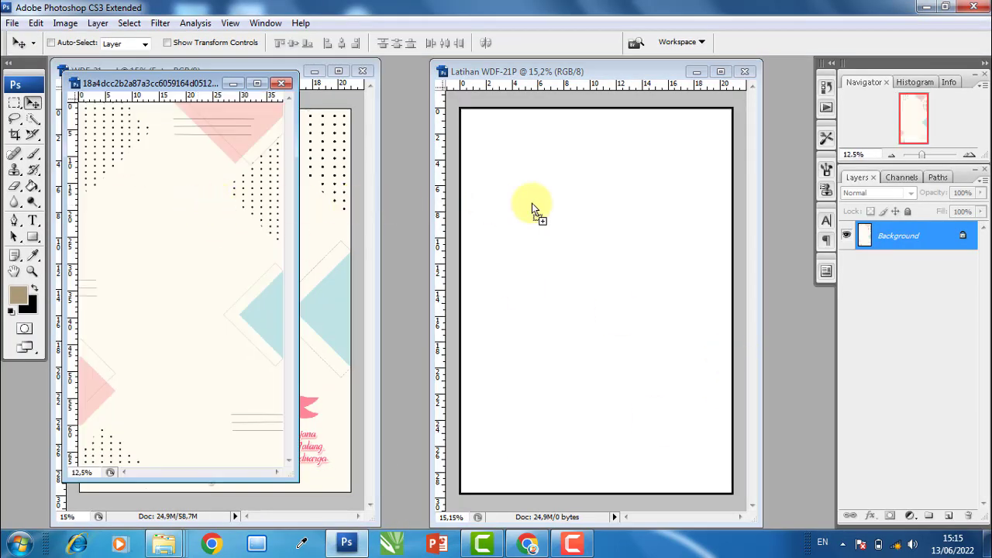
click(222, 136)
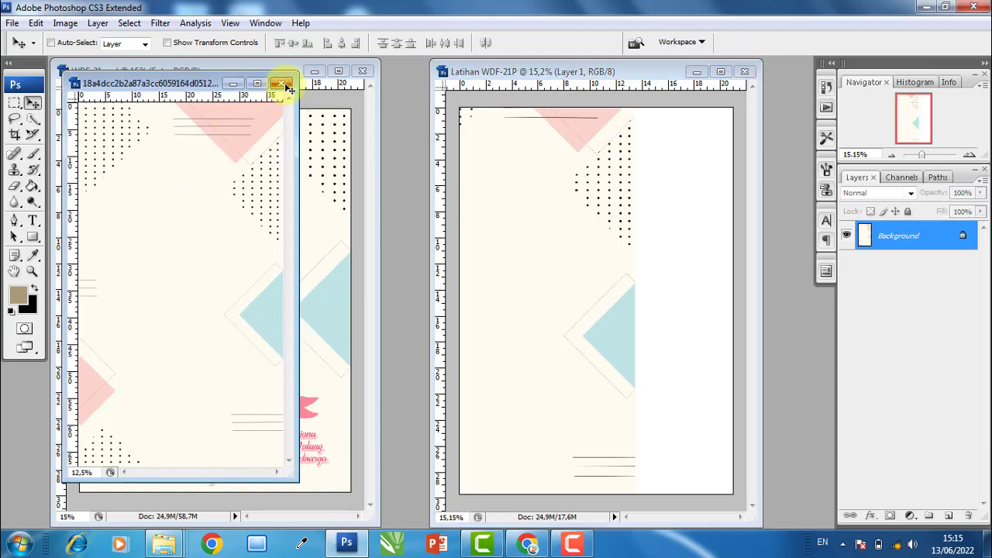
click(284, 84)
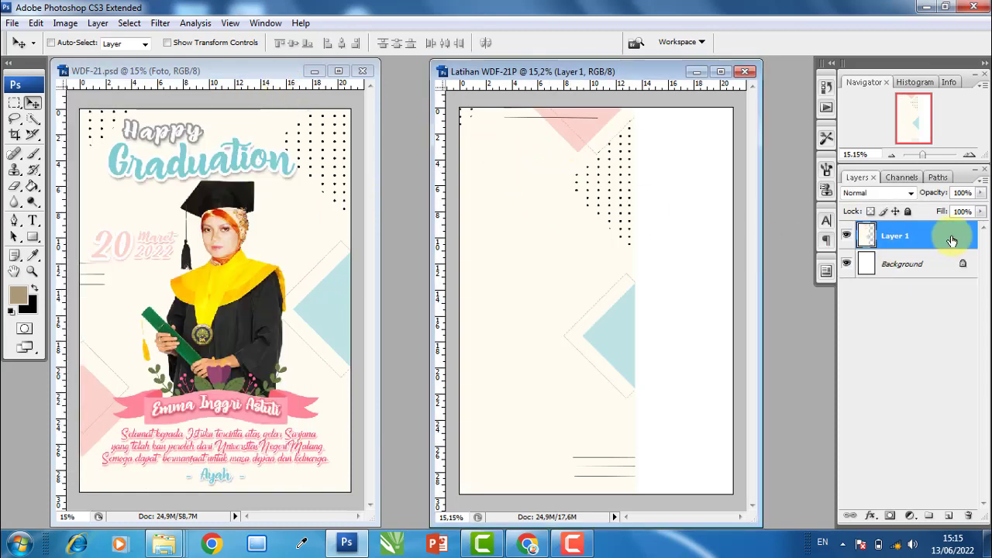
drag(950, 246, 935, 265)
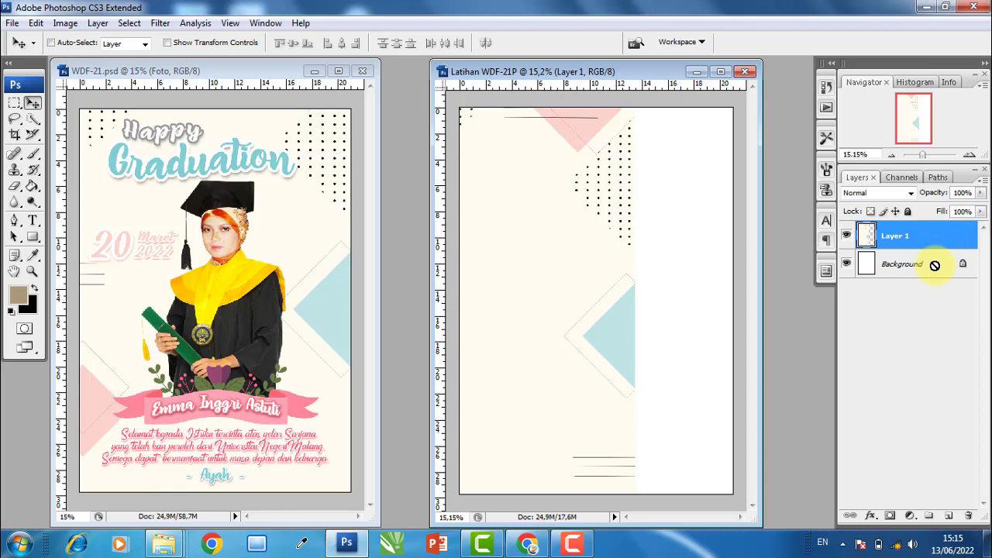
shift+click(935, 264)
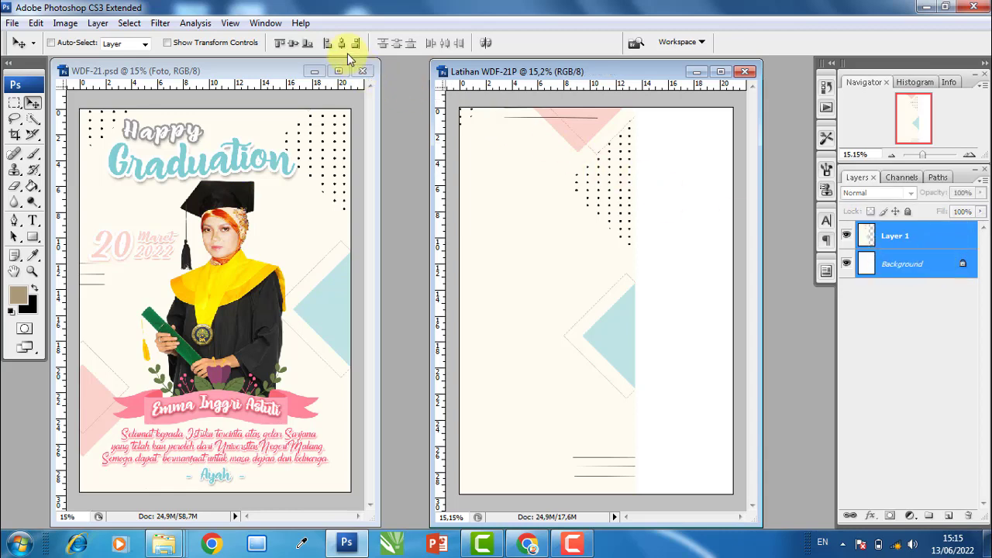
click(341, 44)
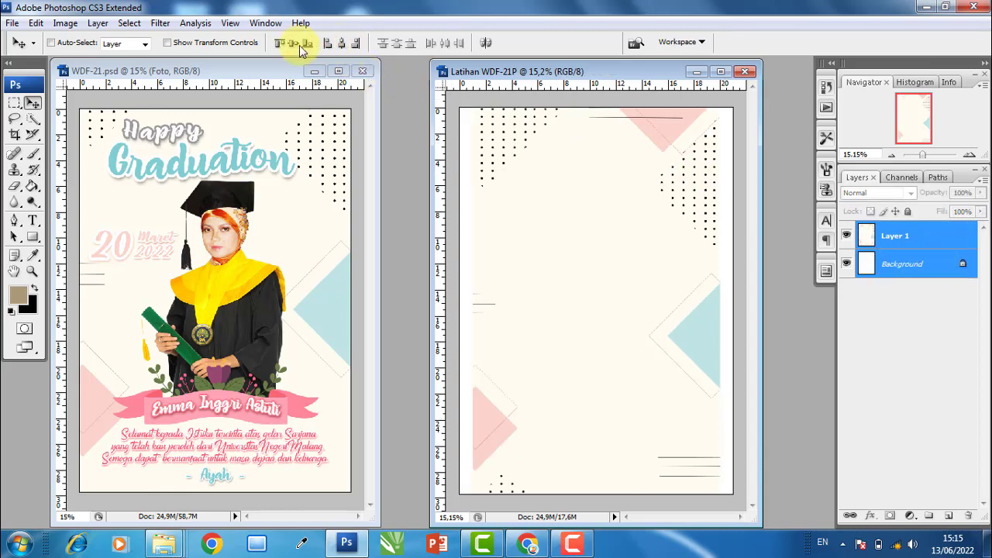
click(930, 236)
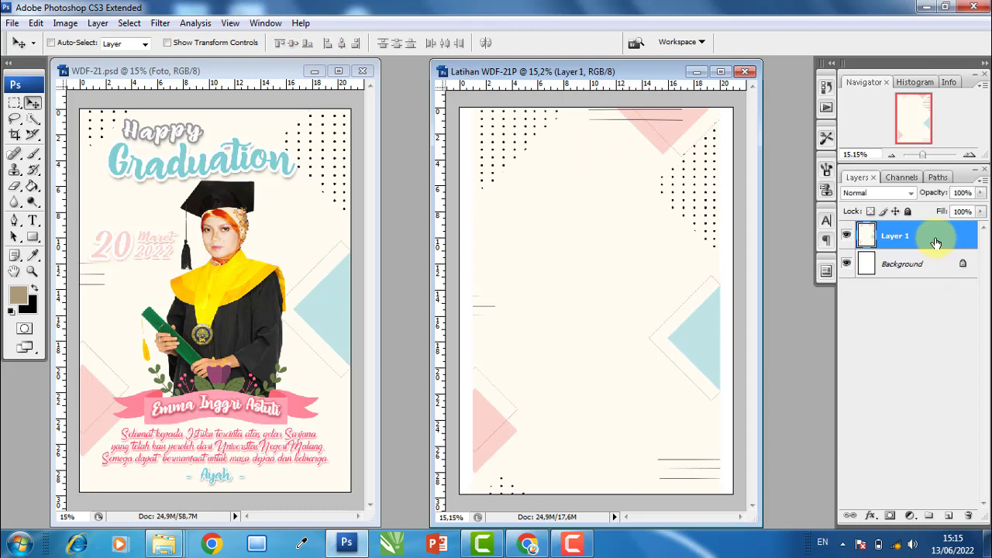
scroll(572, 214, down, 1)
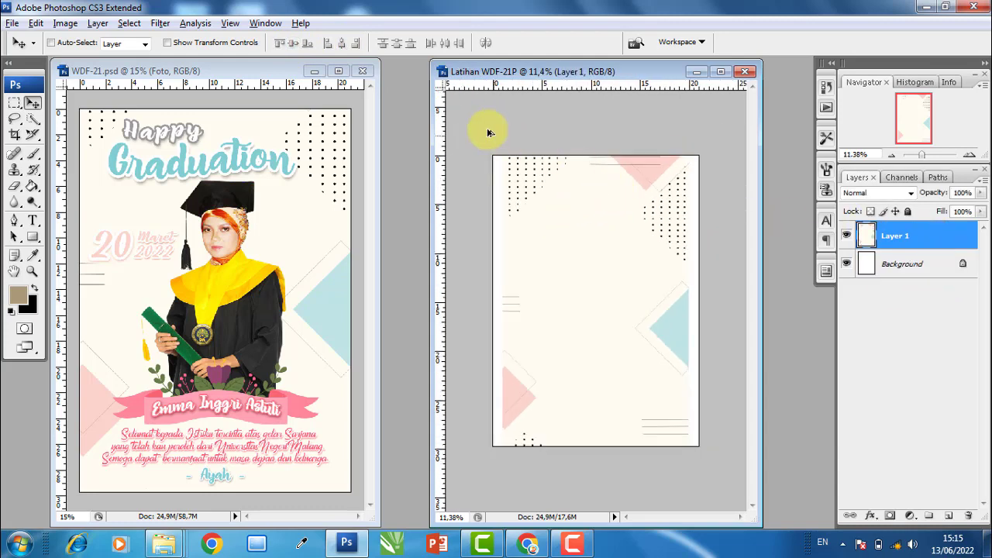
Enlarge the background layer to about 110% with Free Transform
click(168, 43)
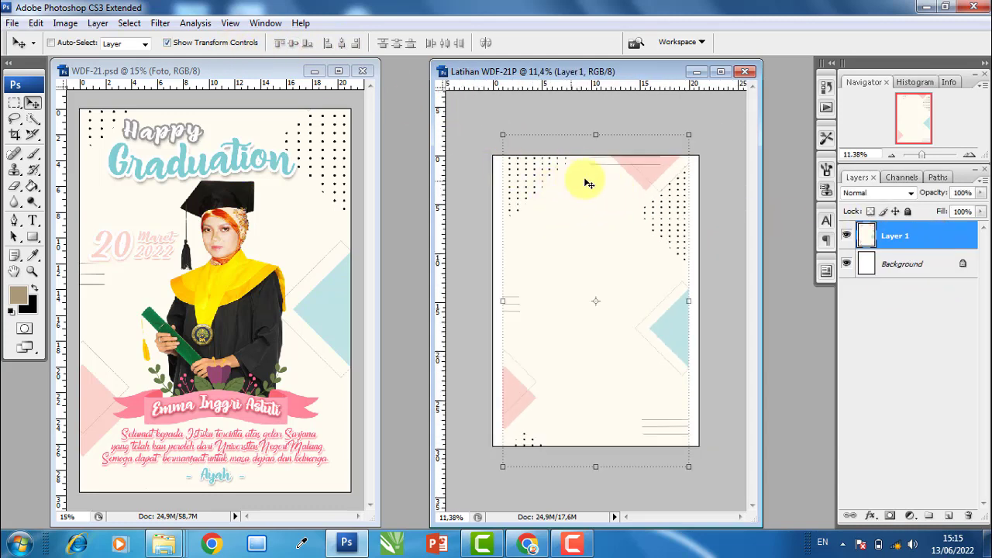
click(688, 135)
drag(692, 131, 700, 120)
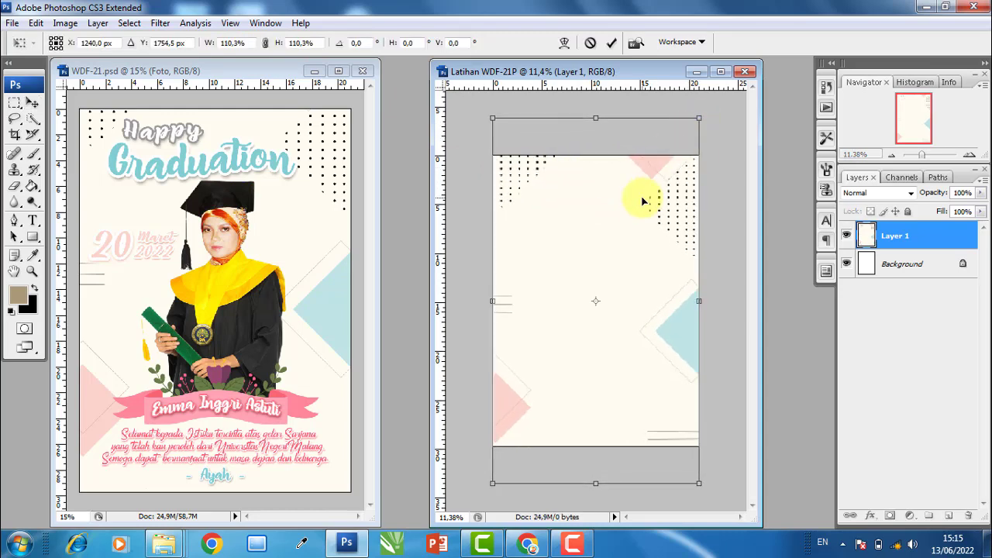
key(Return)
key(ctrl+t)
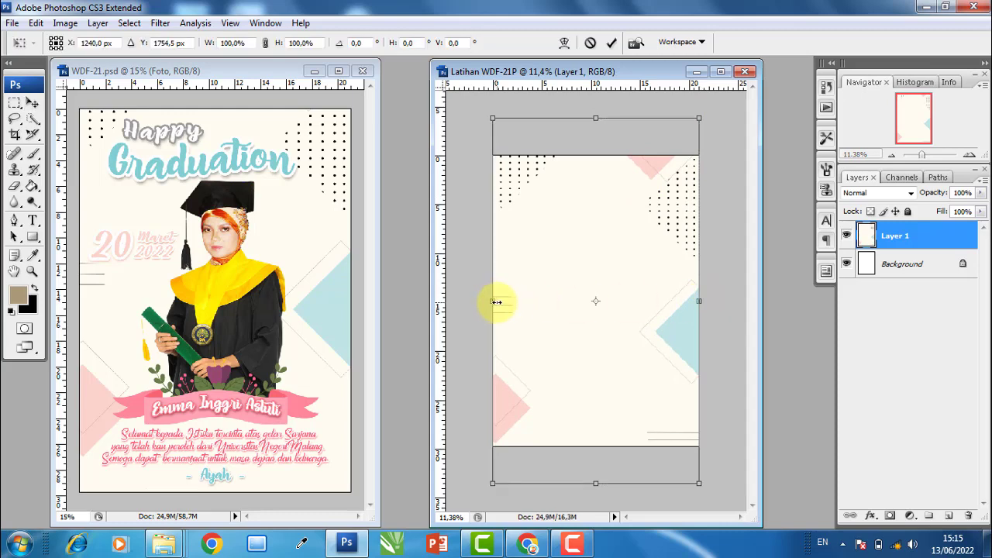
key(Return)
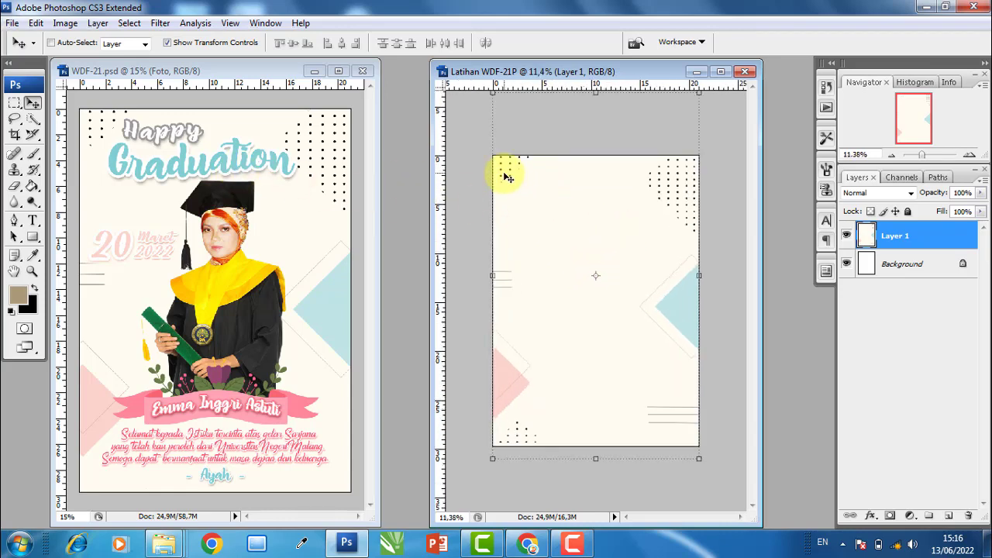
Fit the page on screen and nudge the background down two Shift+Down steps
key(ctrl+0)
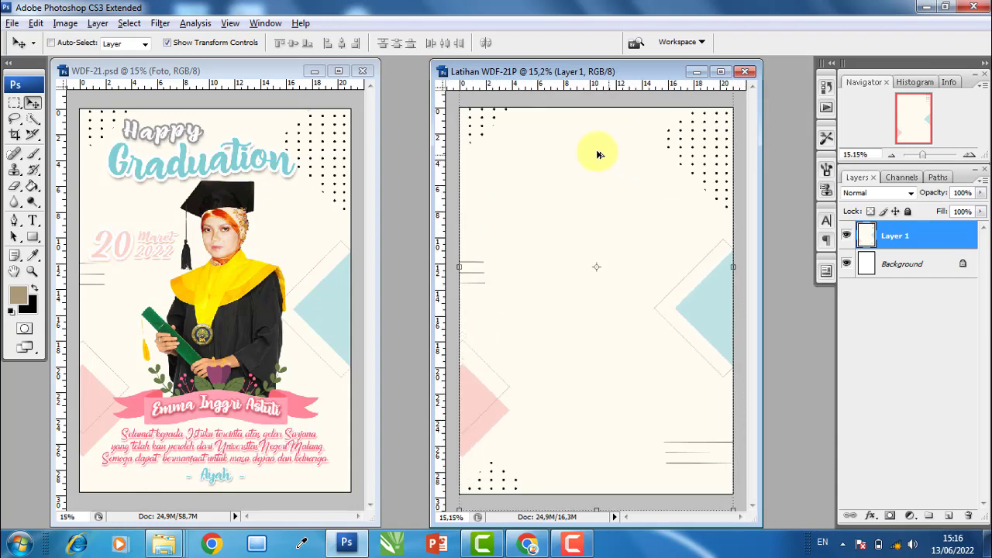
key(shift+Down)
key(shift+Down)
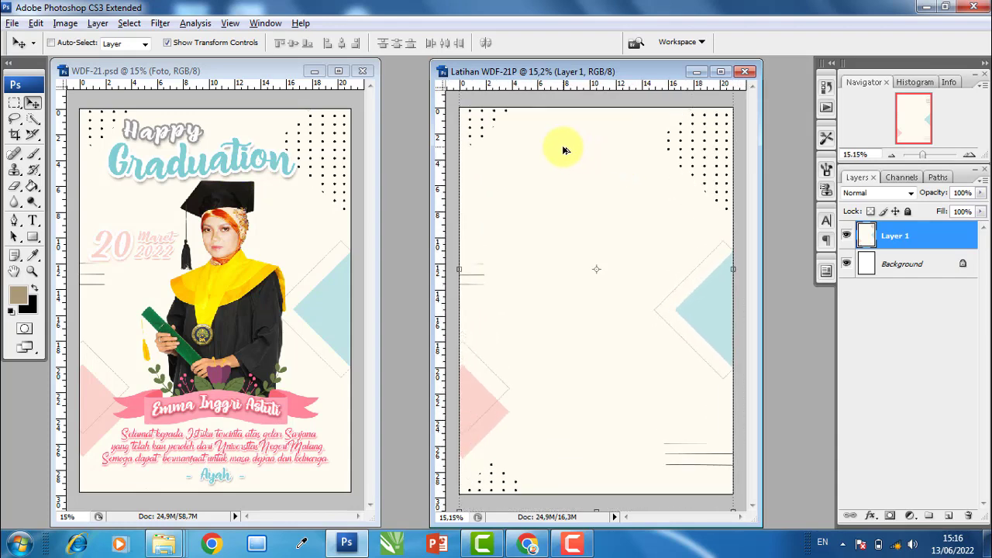
key(shift+Down)
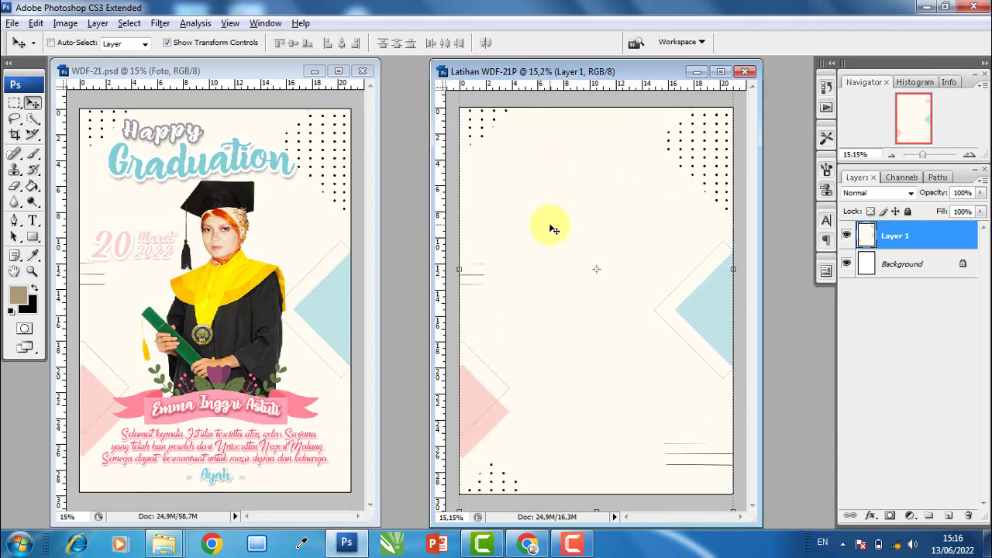
alt+scroll(535, 248, down, 1)
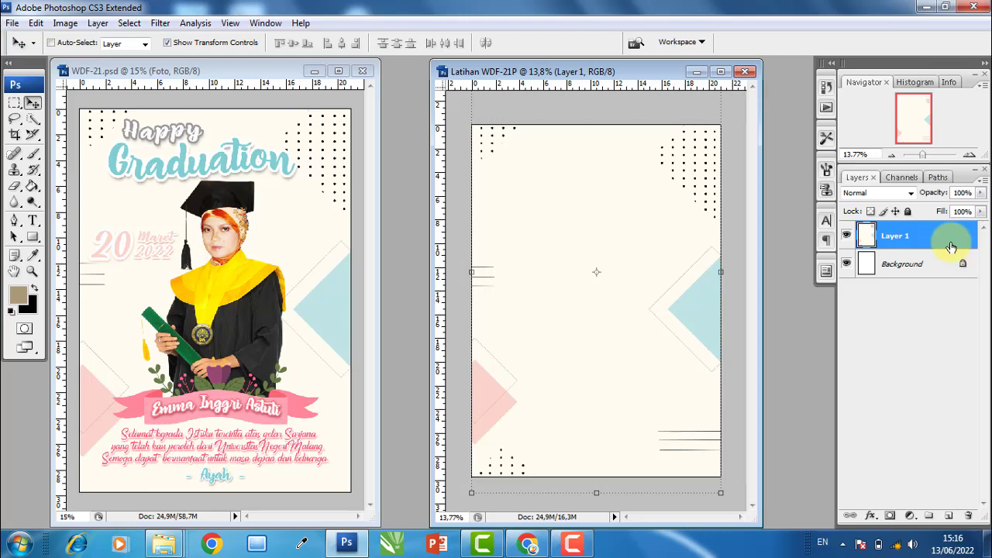
Select the Clone Stamp Tool and switch the canvas to full-screen view
click(13, 177)
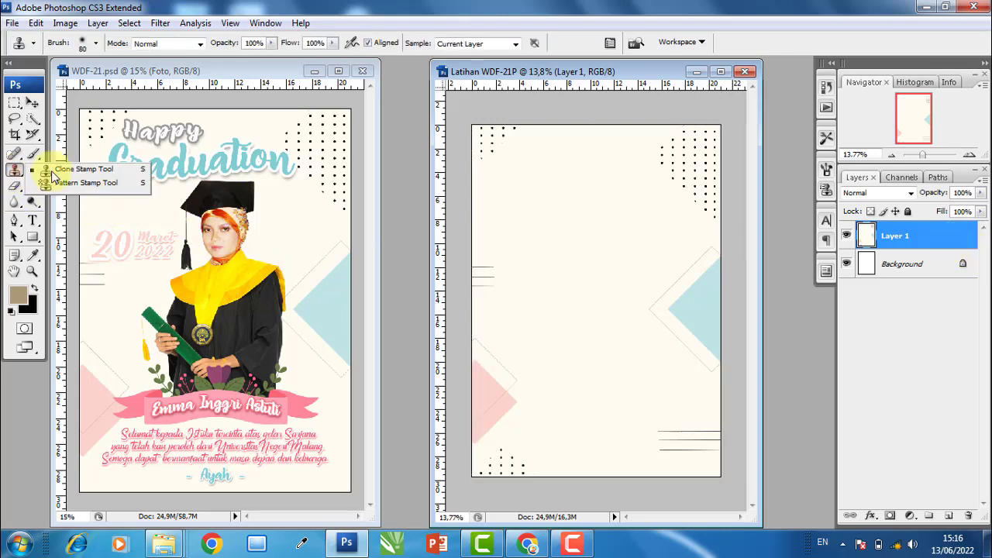
click(67, 164)
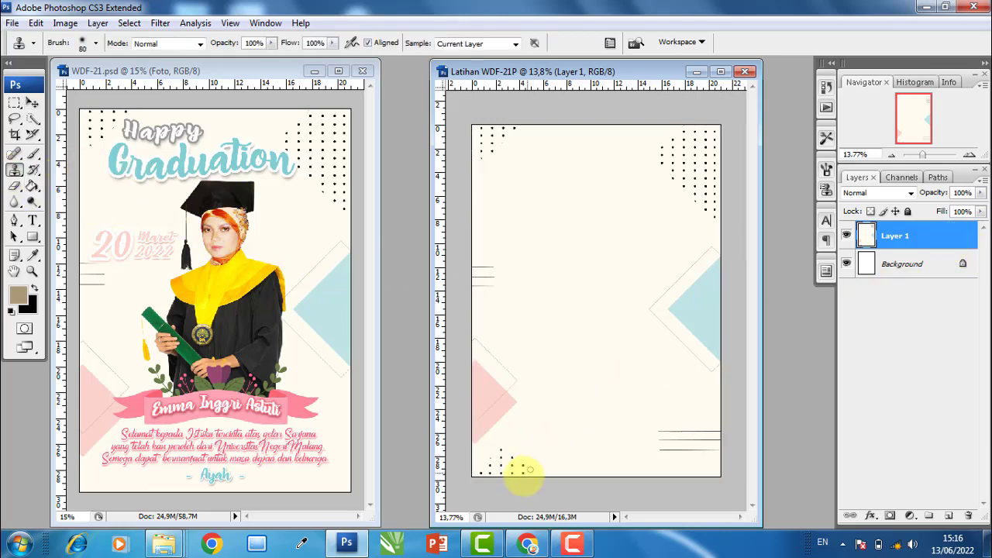
scroll(511, 473, up, 1)
key(alt+f)
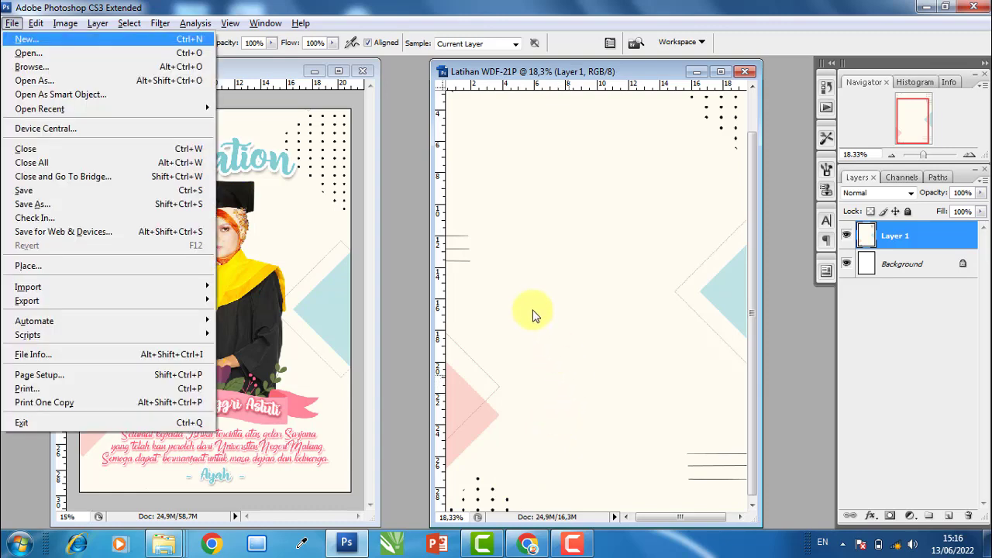
key(Escape)
key(f)
key(f)
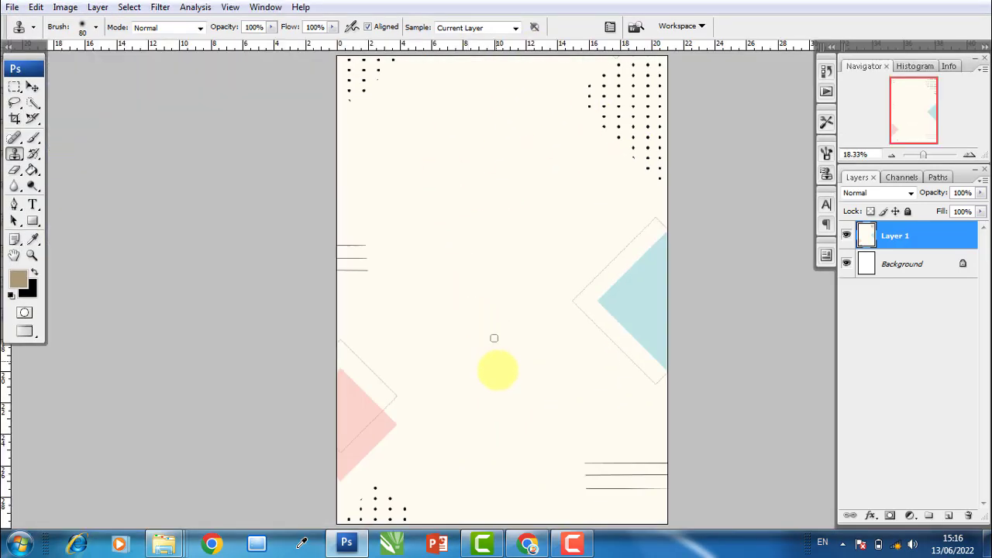
scroll(453, 473, up, 1)
scroll(453, 473, up, 1)
scroll(447, 348, down, 2)
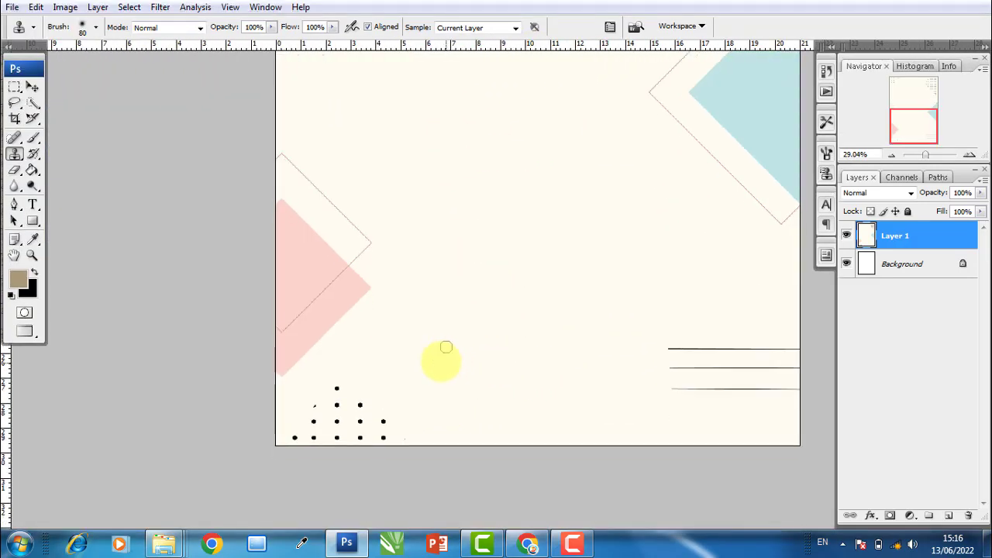
scroll(386, 451, up, 2)
scroll(387, 434, down, 2)
scroll(394, 339, up, 1)
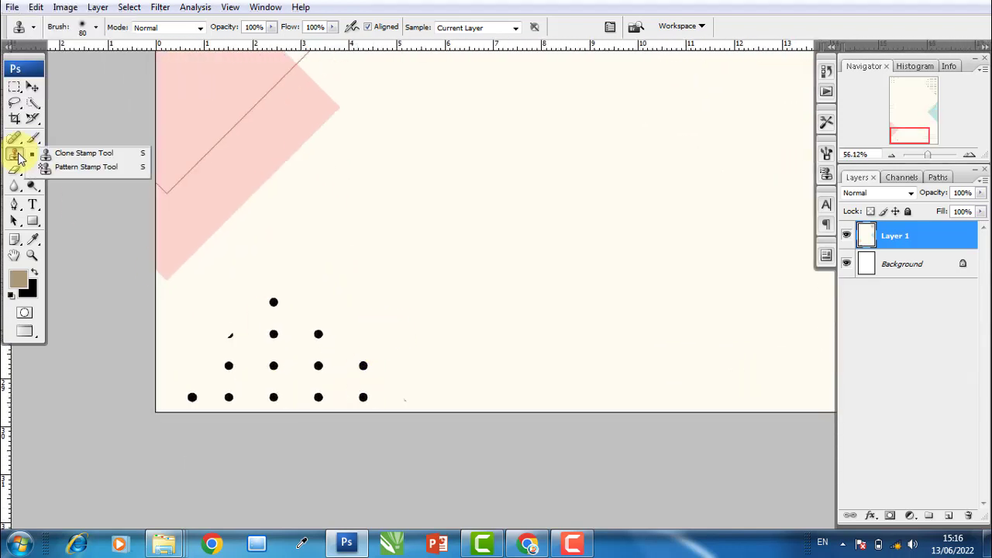
drag(20, 157, 47, 153)
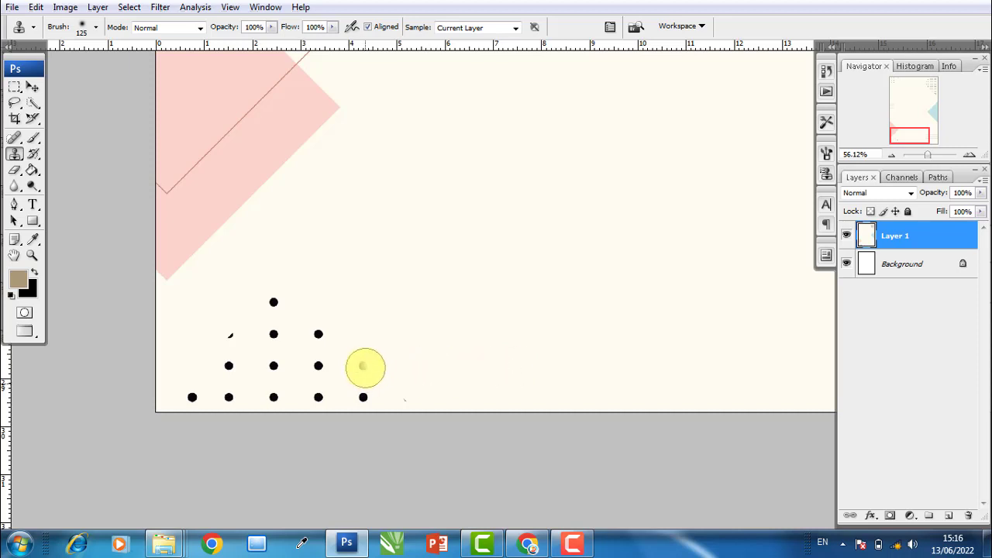
Clone away the dot cluster at the bottom-left of the background
mouse_move(364, 366)
mouse_down()
mouse_move(343, 350)
mouse_move(264, 379)
mouse_up()
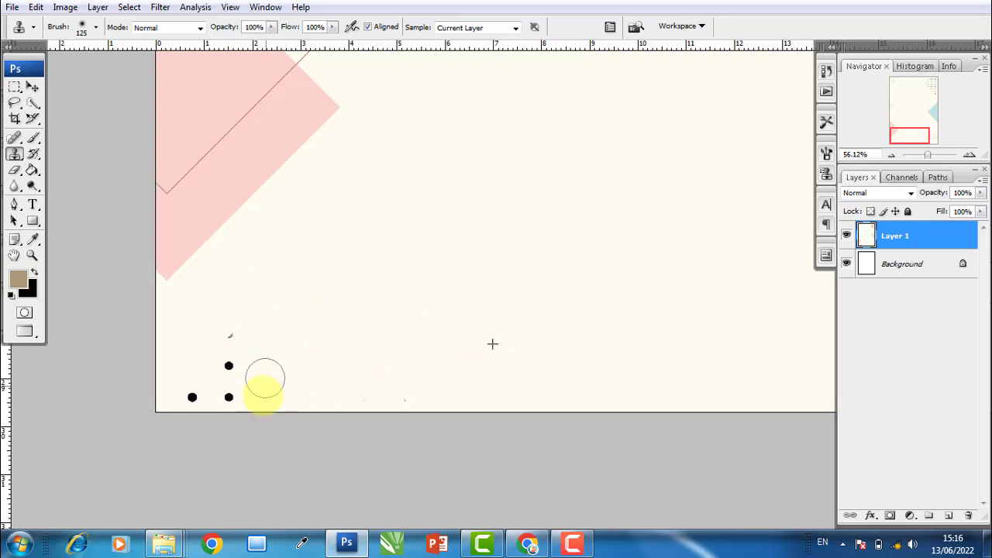
alt+click(564, 361)
mouse_move(232, 365)
mouse_down()
mouse_move(217, 405)
mouse_move(206, 401)
mouse_up()
alt+click(397, 341)
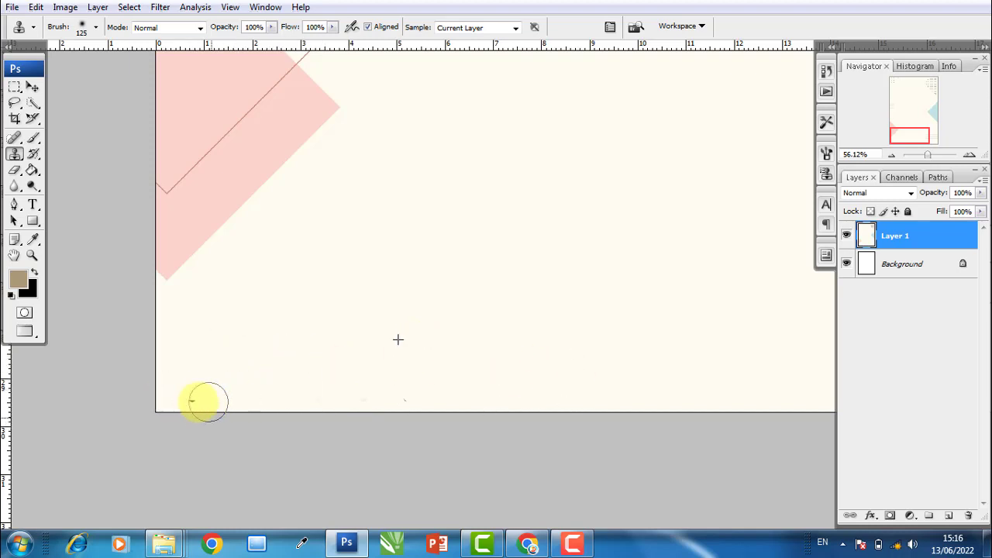
Clone out the horizontal lines at the lower right of the page
drag(439, 266, 212, 334)
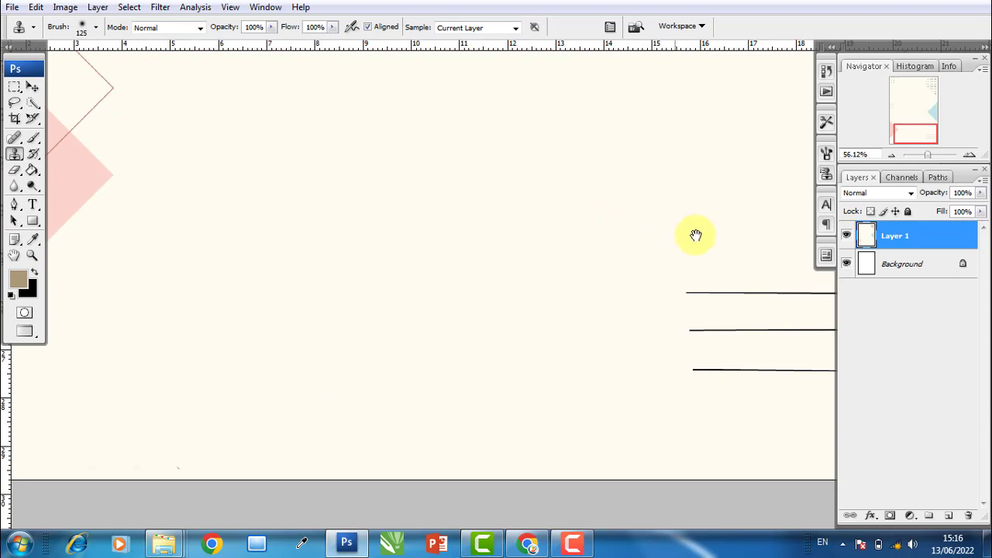
mouse_move(695, 235)
mouse_down()
mouse_move(423, 230)
mouse_move(408, 239)
mouse_up()
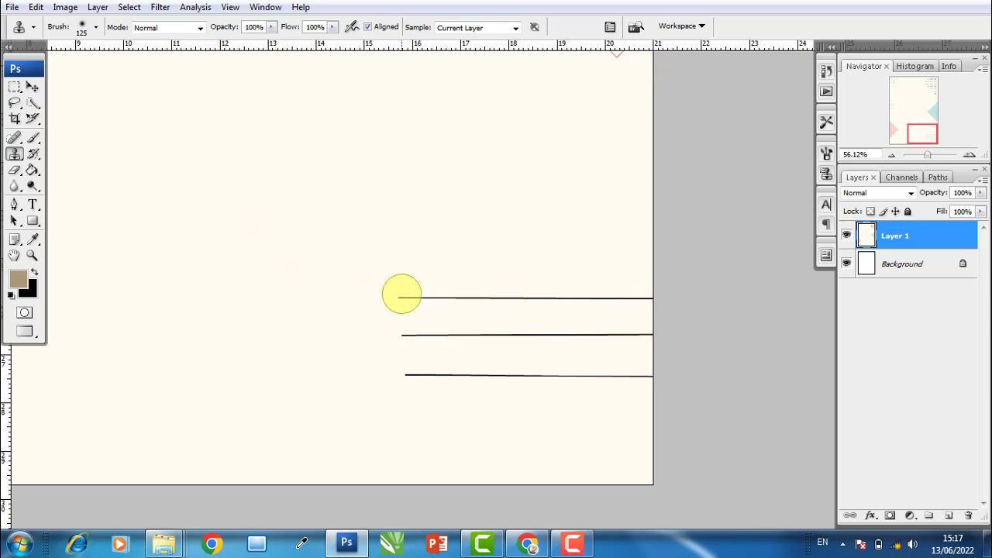
mouse_move(400, 296)
mouse_down()
mouse_move(564, 295)
mouse_move(374, 332)
mouse_up()
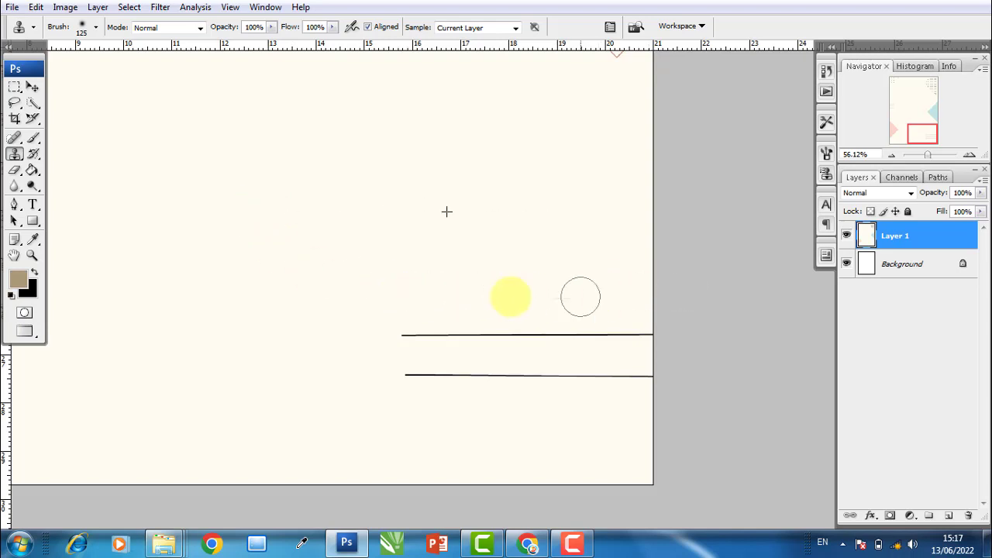
alt+click(222, 256)
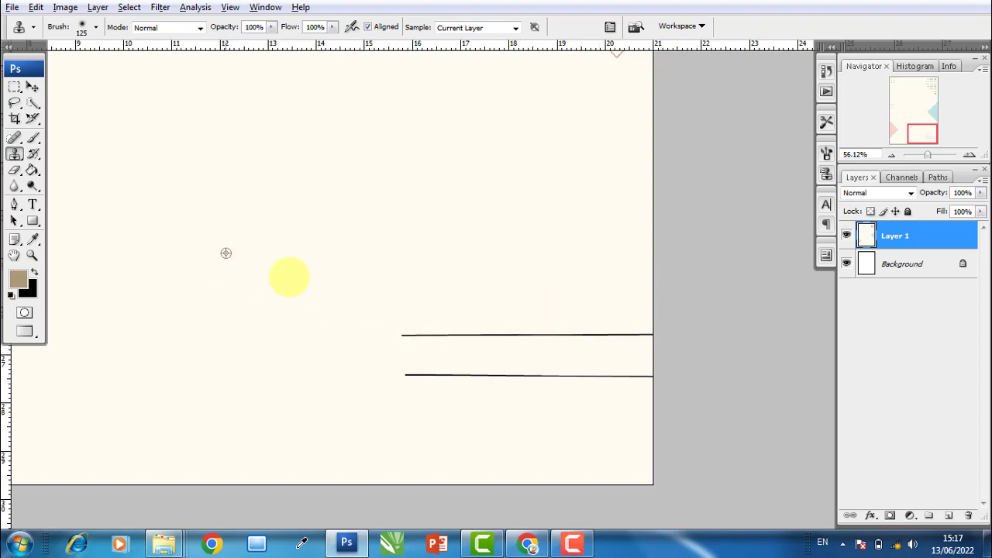
drag(399, 333, 636, 330)
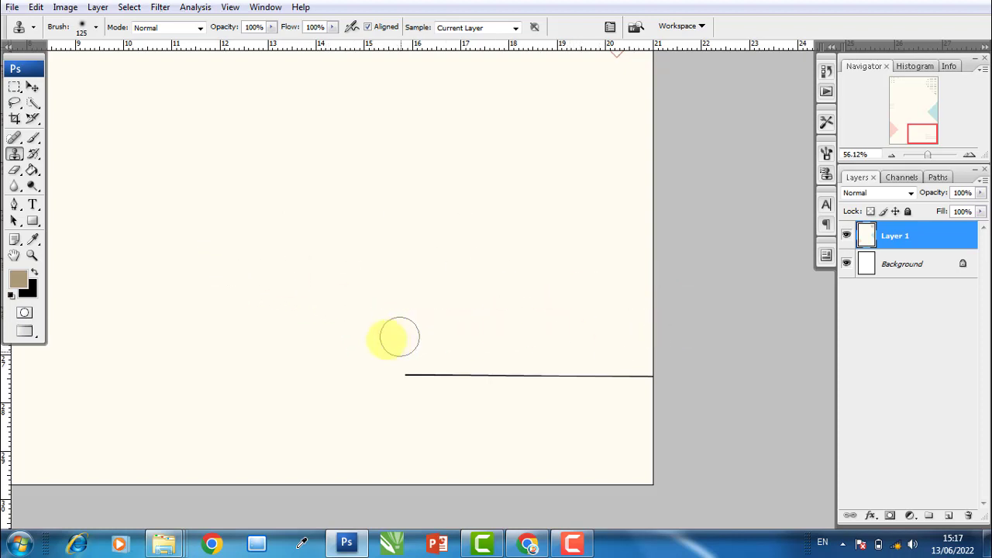
alt+click(323, 293)
drag(405, 376, 616, 377)
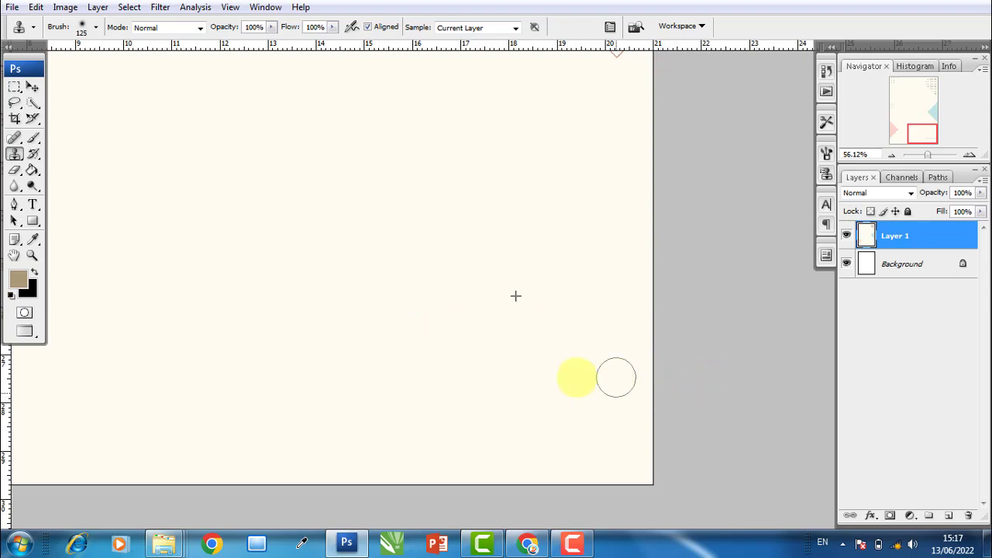
Fit the page on screen, select the Move tool and return to the normal windowed view
right_click(371, 242)
click(400, 253)
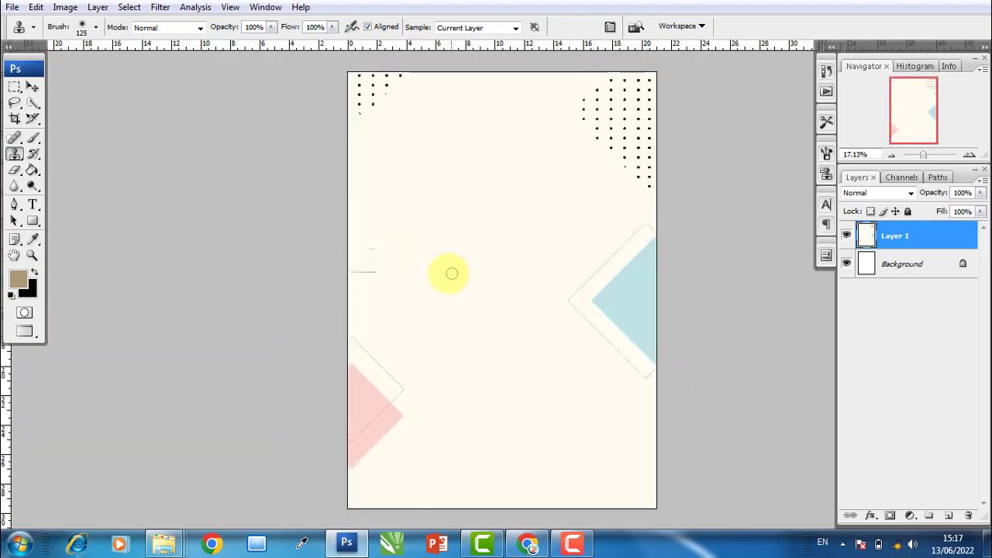
click(32, 86)
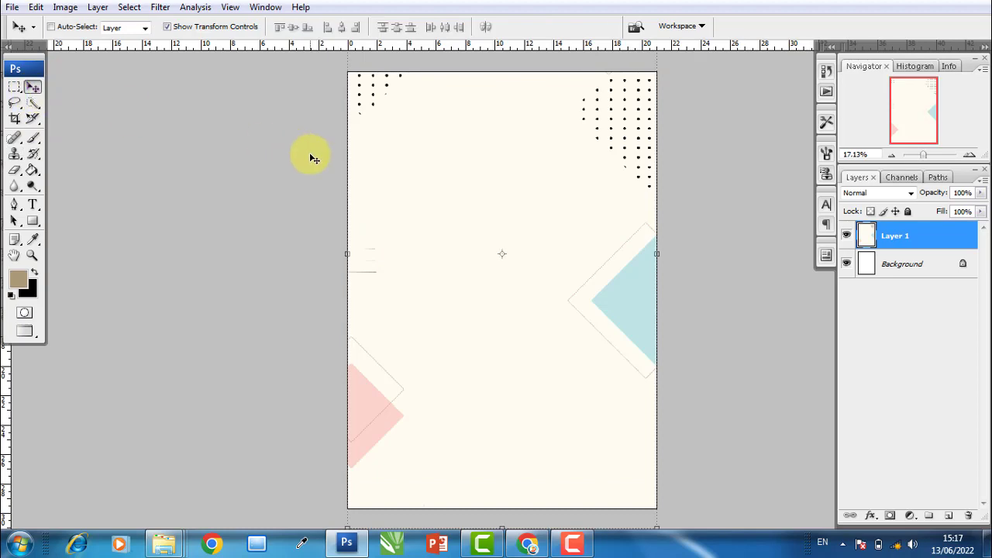
key(f)
key(f)
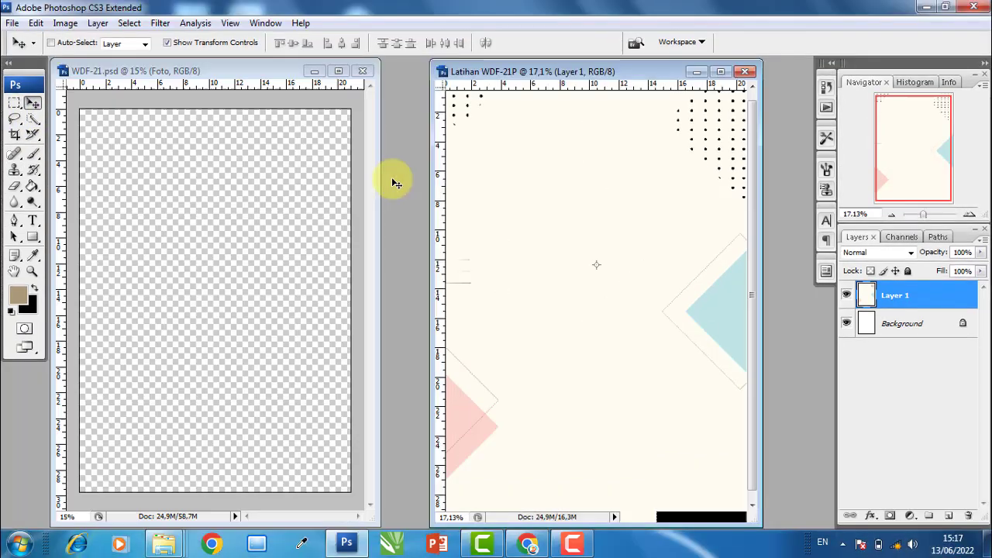
scroll(571, 225, down, 1)
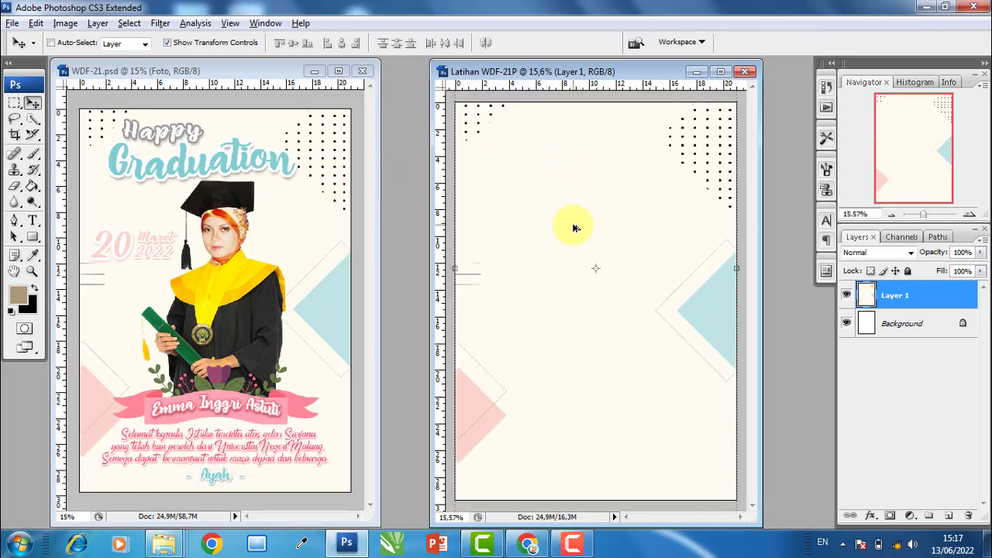
scroll(574, 228, down, 1)
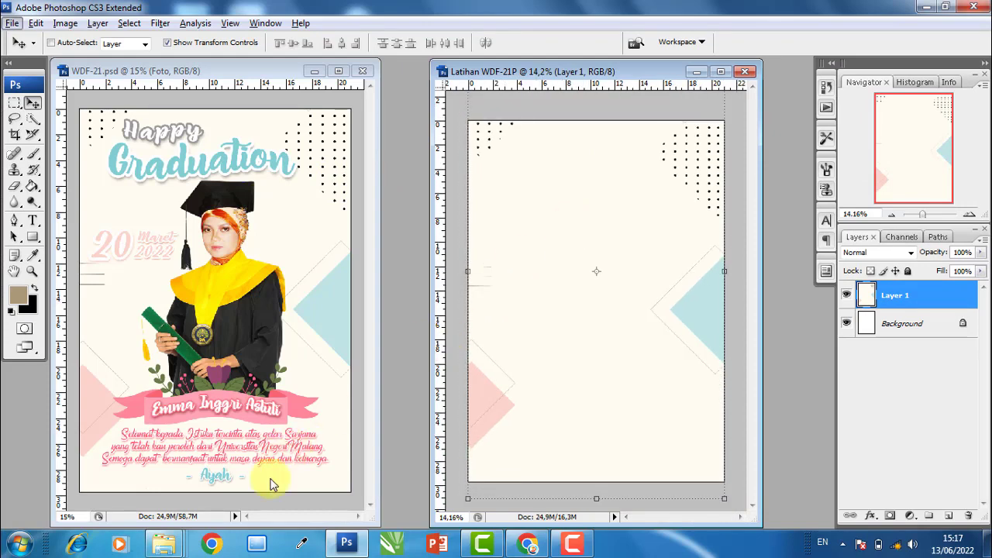
mouse_move(163, 543)
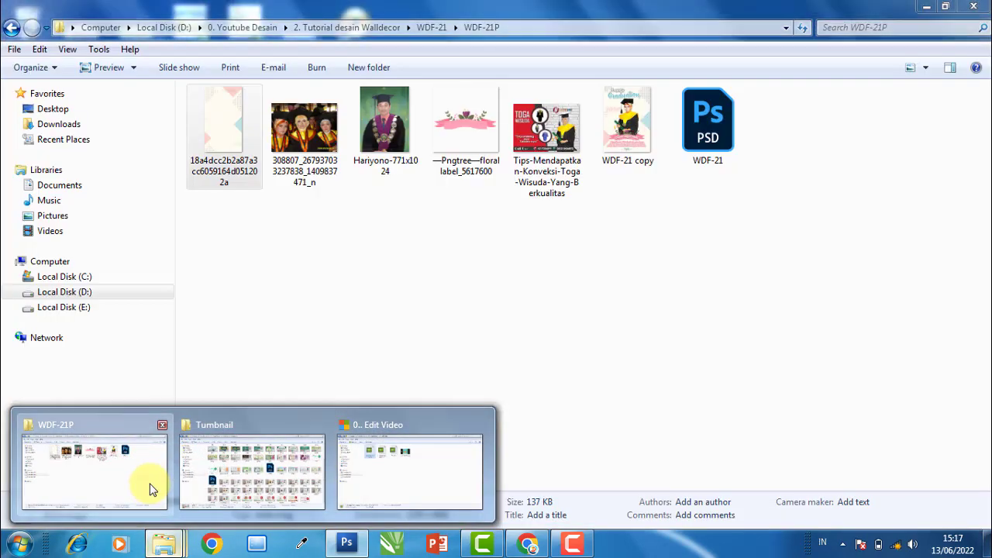
Preview the Pngtree floral label_5617600 PNG, then drag it into Photoshop as its own document
click(151, 487)
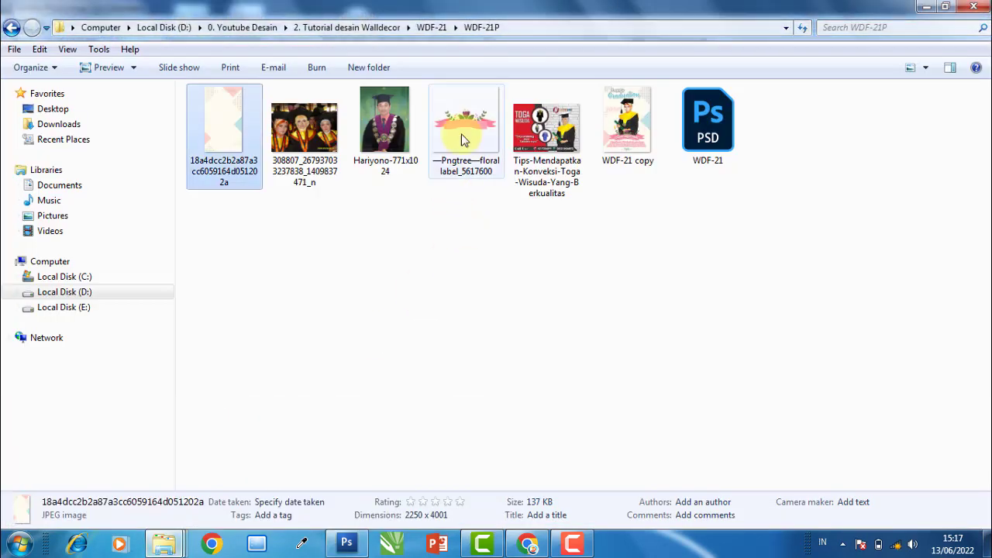
click(467, 132)
double_click(475, 122)
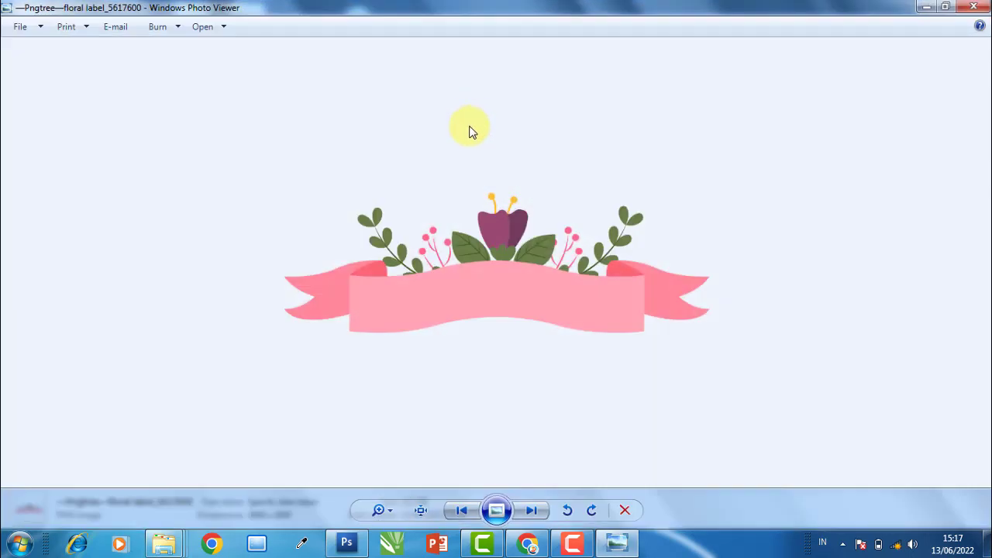
scroll(535, 264, up, 2)
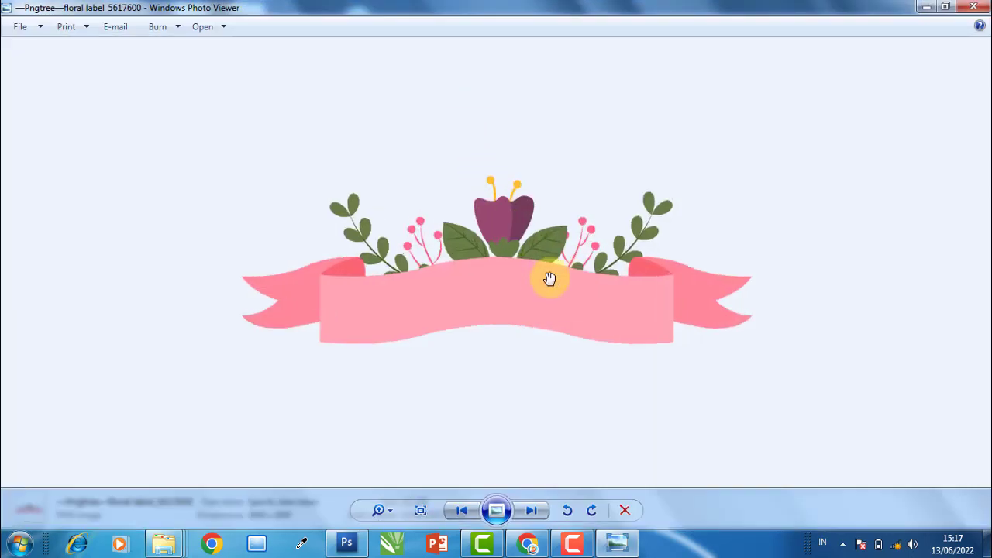
scroll(546, 280, down, 2)
click(975, 6)
mouse_move(470, 133)
mouse_down()
mouse_move(349, 547)
mouse_move(410, 310)
mouse_move(656, 318)
mouse_up()
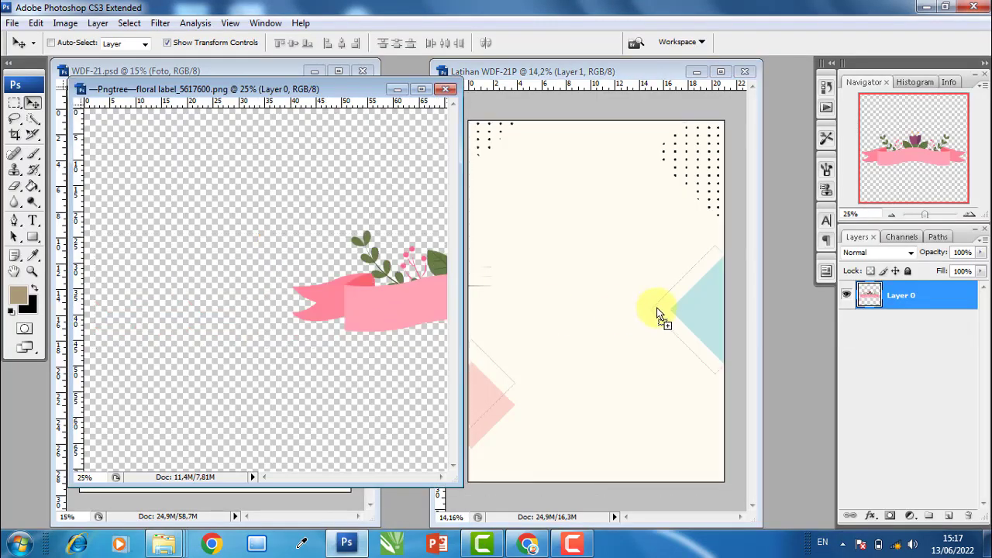
Bring the pink floral ribbon into Latihan, place it in the lower half, and centre it horizontally
click(411, 92)
click(441, 89)
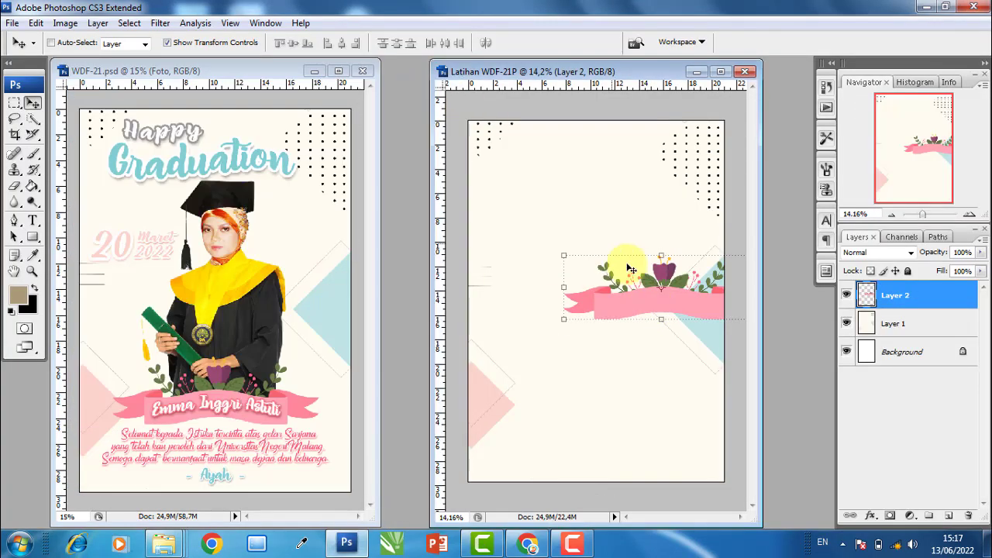
mouse_move(633, 310)
mouse_down()
mouse_move(563, 411)
mouse_move(884, 344)
mouse_up()
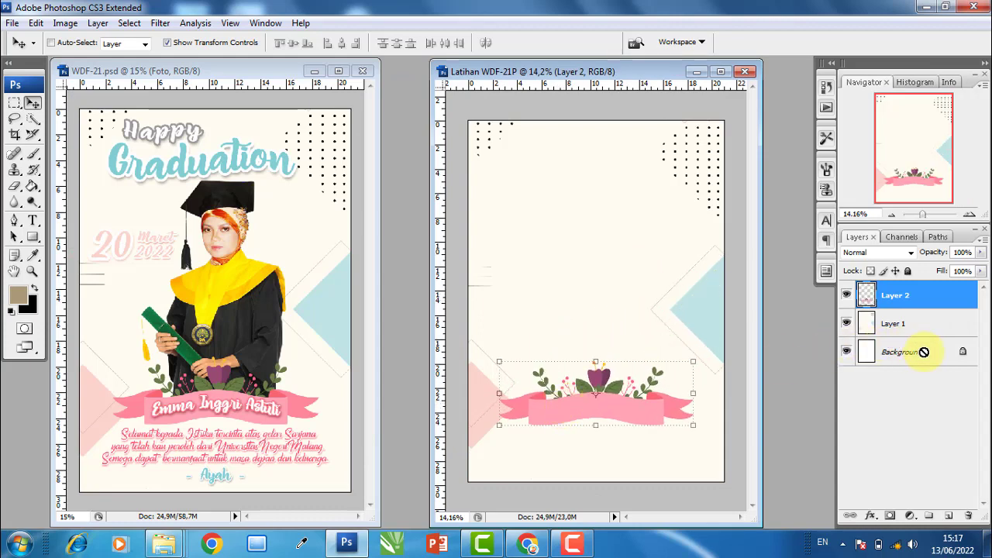
ctrl+click(934, 355)
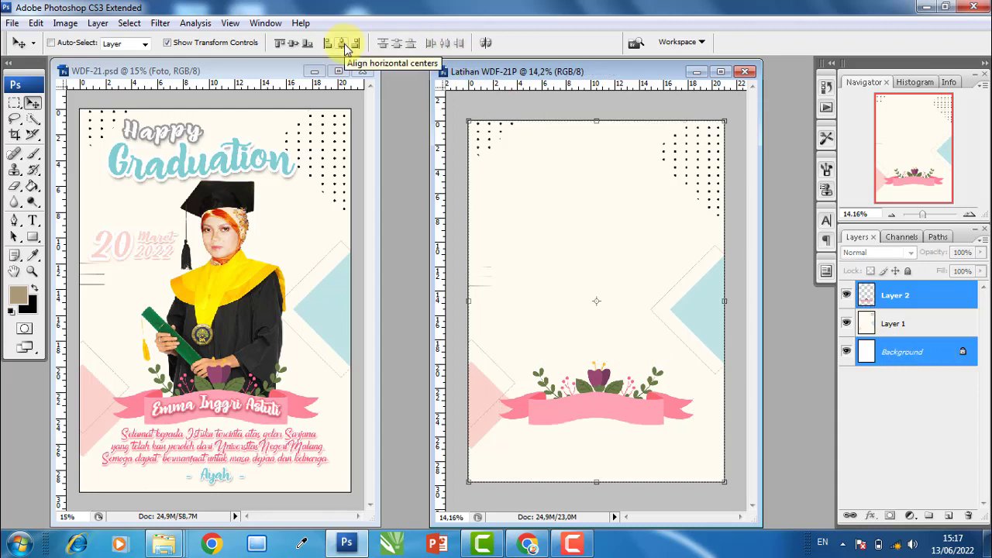
Rename the ribbon layer to Label and the background layer to Bg
click(933, 352)
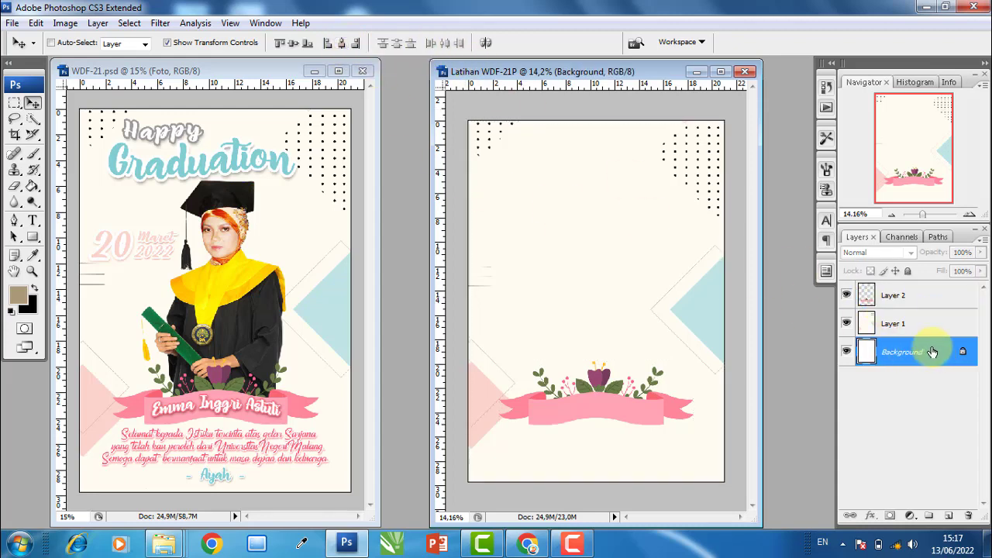
click(938, 300)
text(Label)
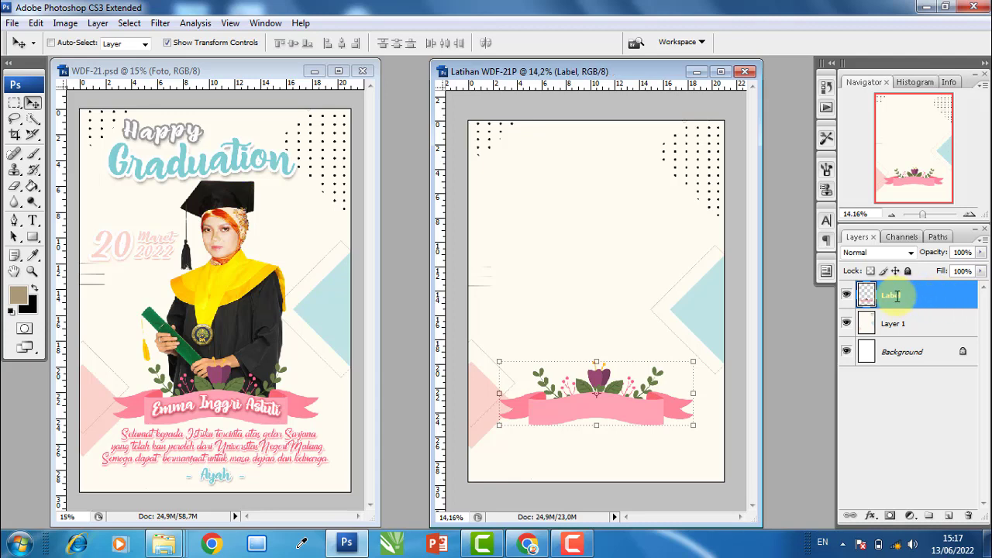
click(813, 307)
click(902, 325)
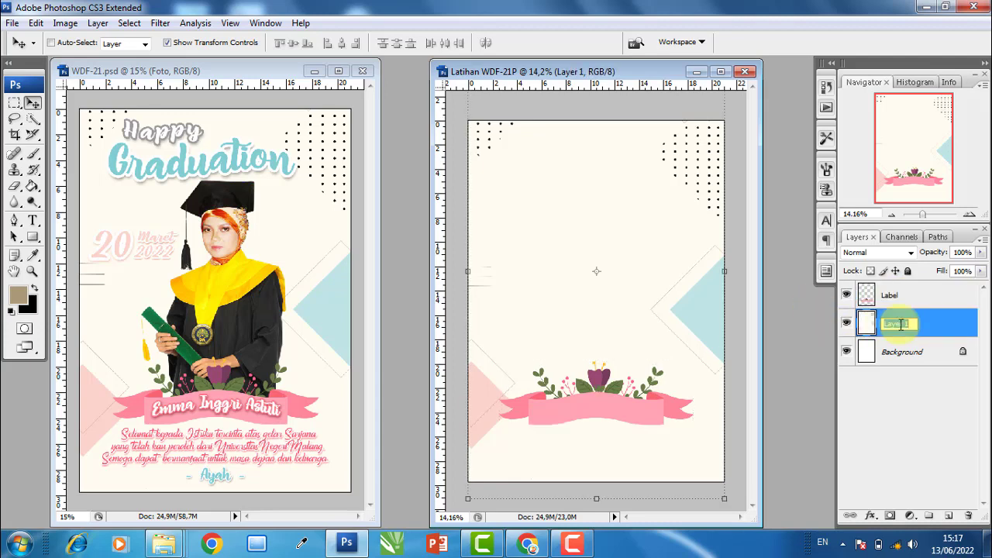
text(Bg)
click(899, 296)
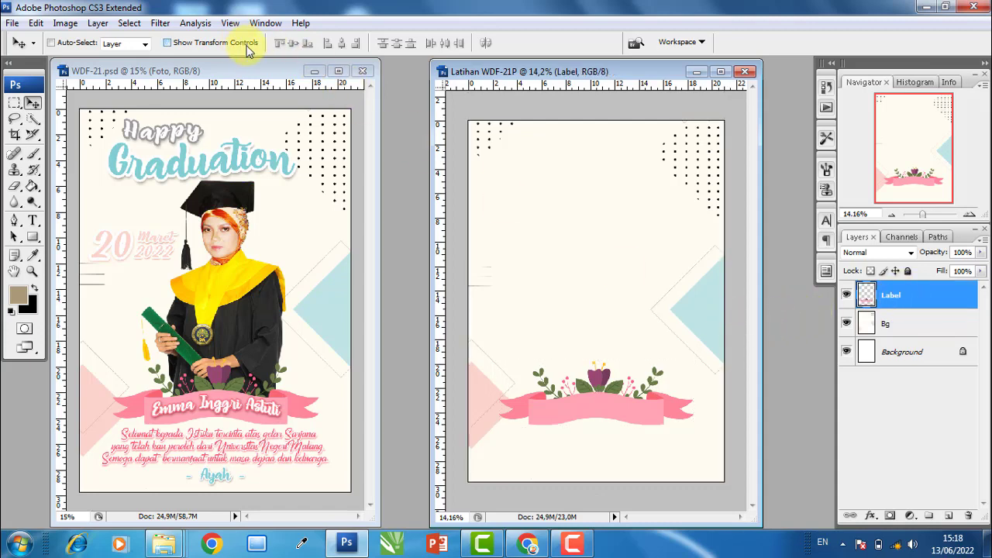
Nudge the ribbon slightly upward and add a new layer group named Teks
key(shift+Up)
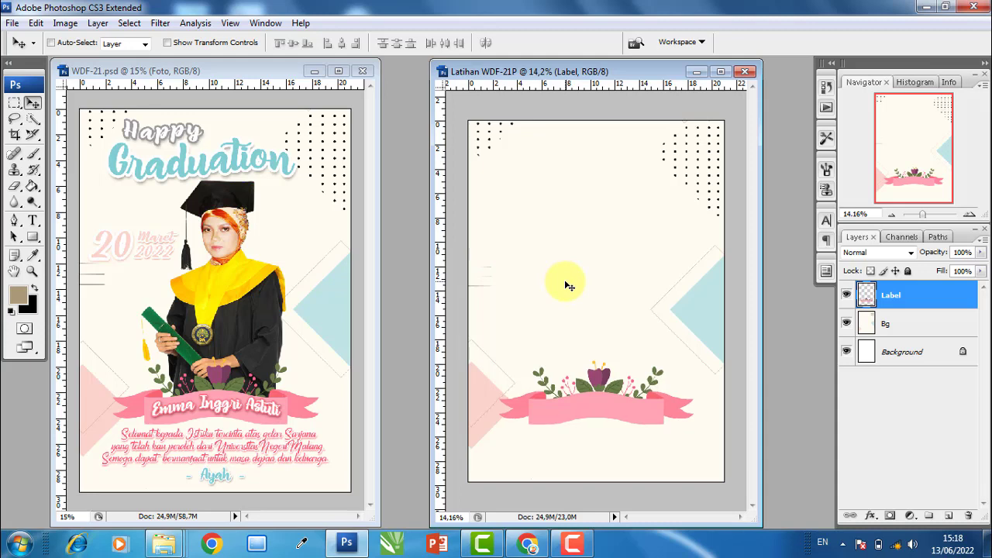
key(shift+Up)
key(shift+Up)
key(shift+Up)
key(shift+Up)
key(shift+Up)
key(shift+Up)
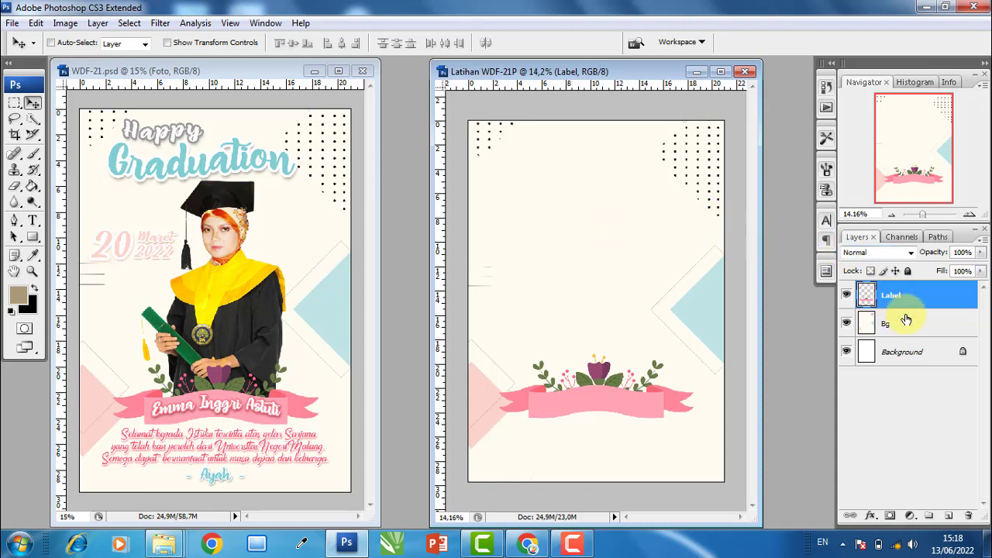
click(930, 518)
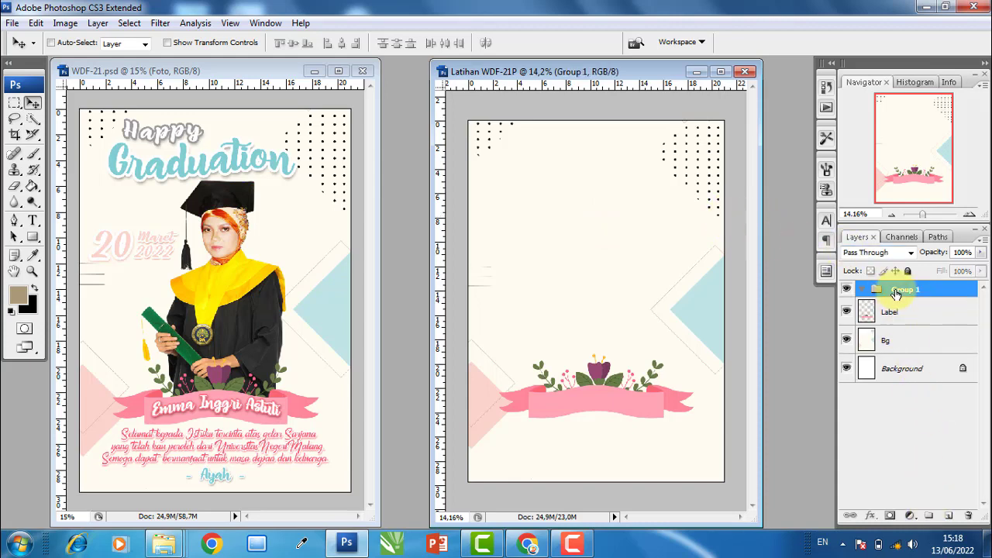
text(Teks)
key(Return)
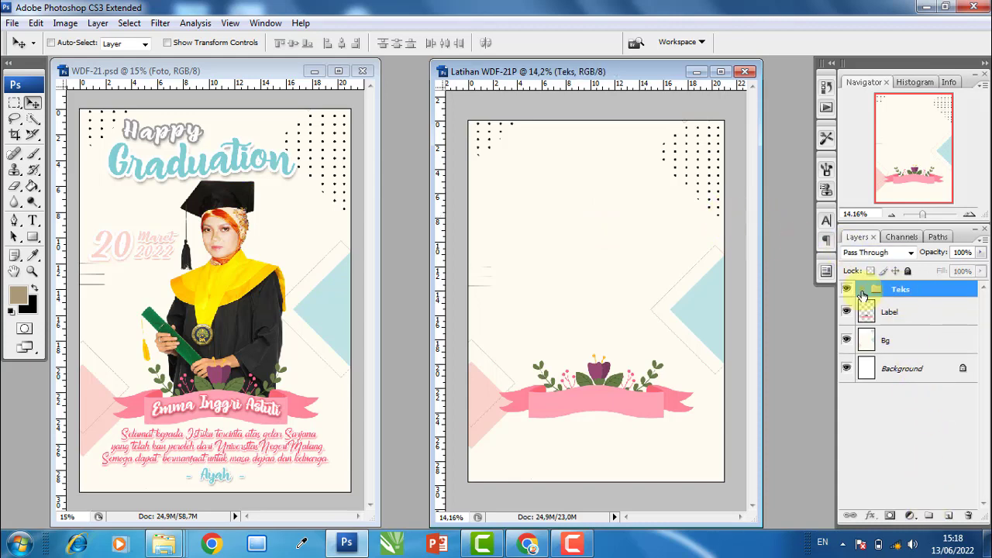
Inspect the text settings of the reference poster's 'Happy'
click(182, 133)
key(t)
double_click(140, 134)
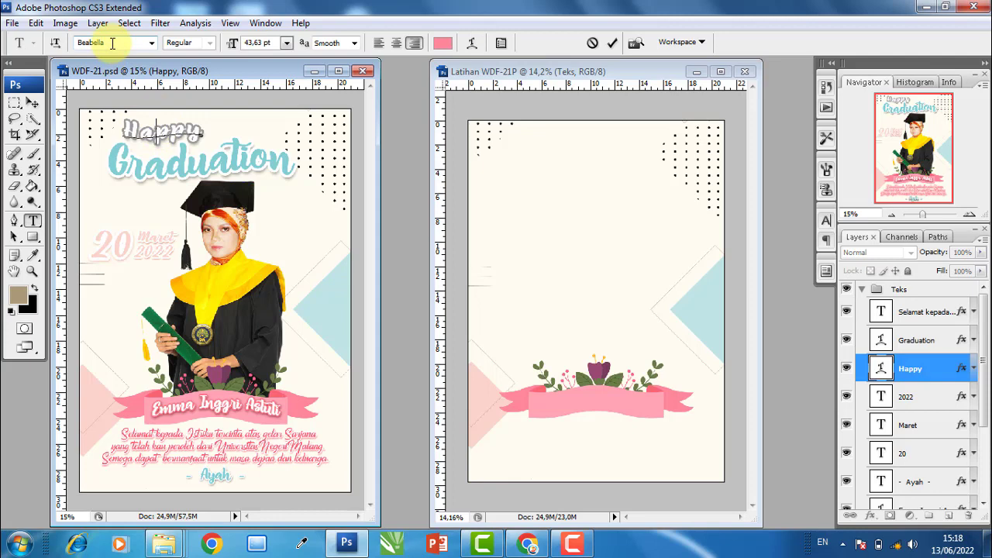
click(123, 236)
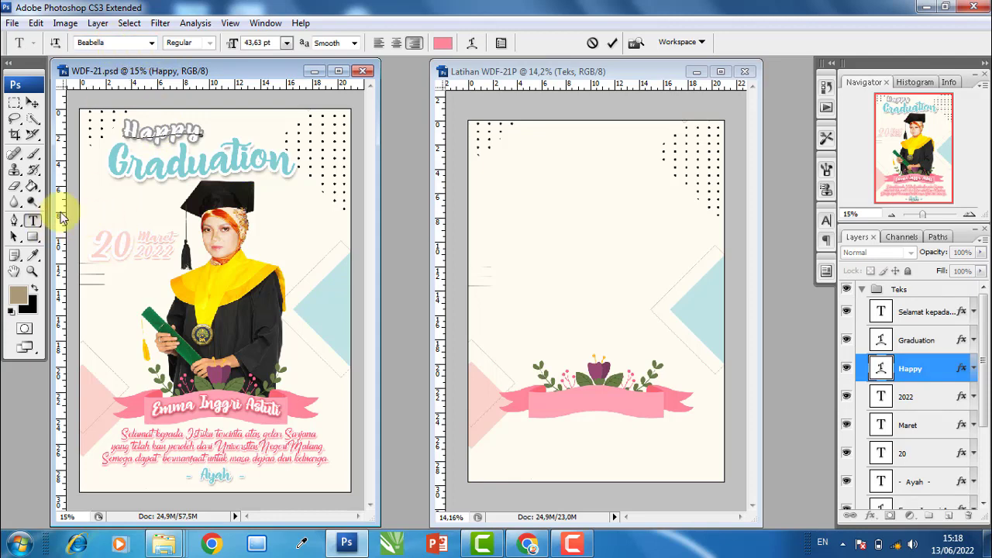
click(32, 102)
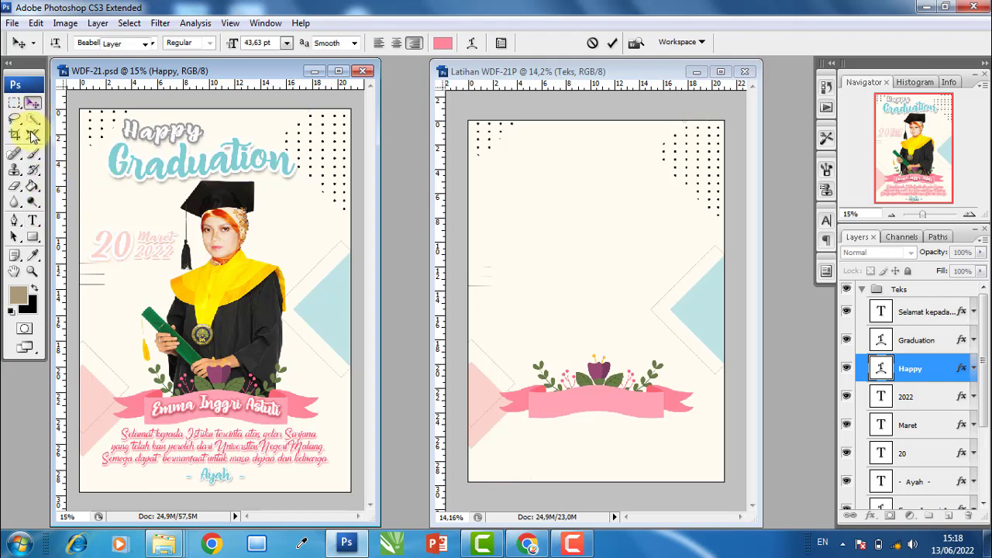
Add a pink 30 pt Beabella 'Happy' text at the upper left of the new poster
click(32, 220)
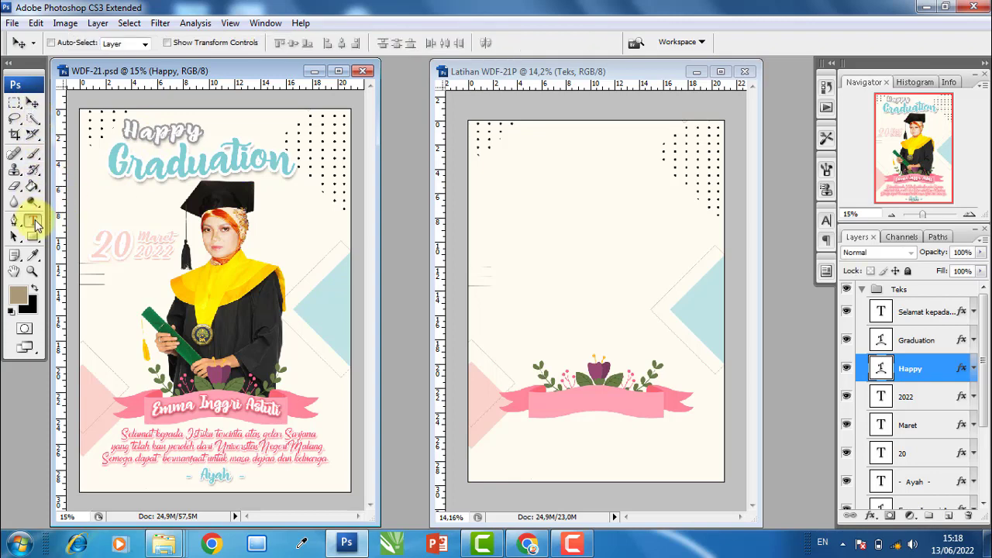
click(523, 200)
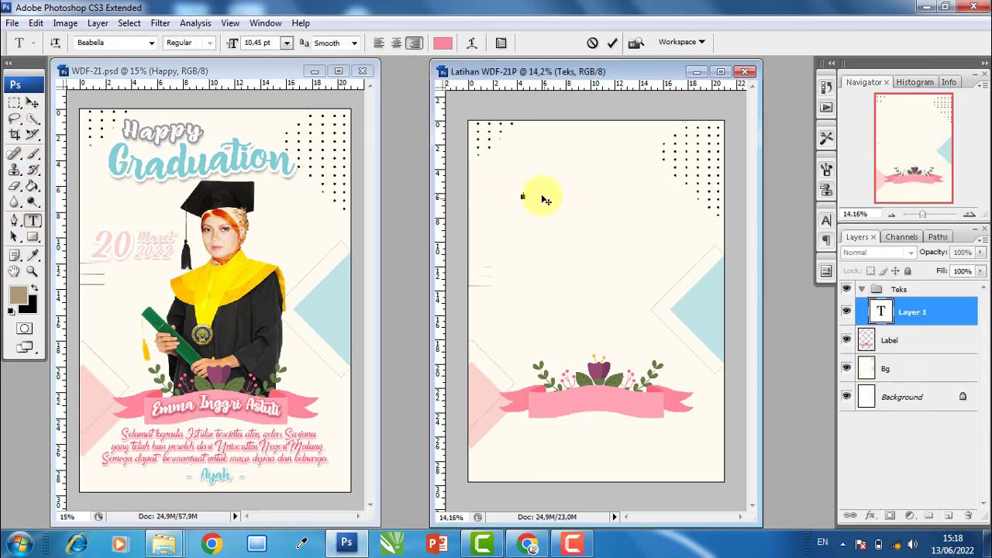
click(825, 220)
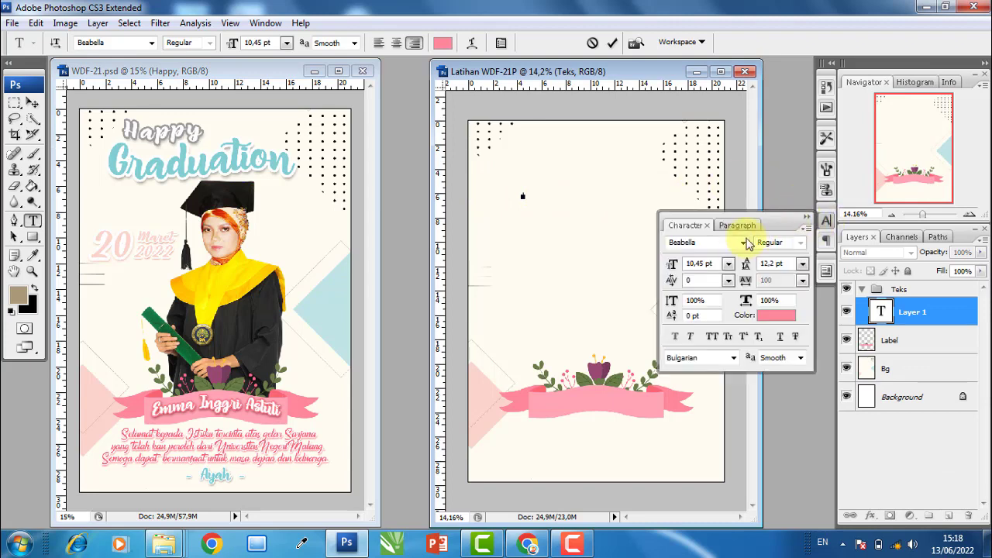
click(728, 265)
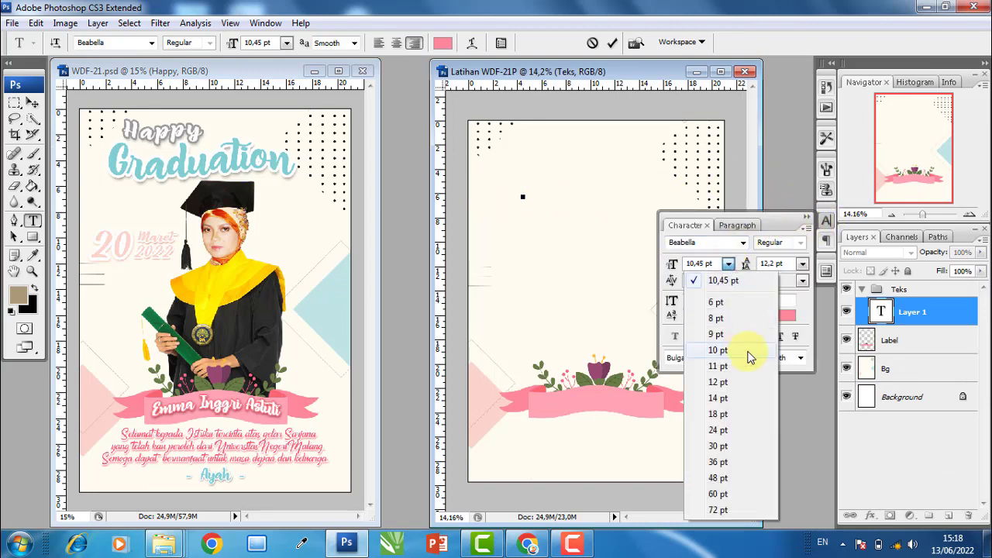
click(716, 447)
text(Happy)
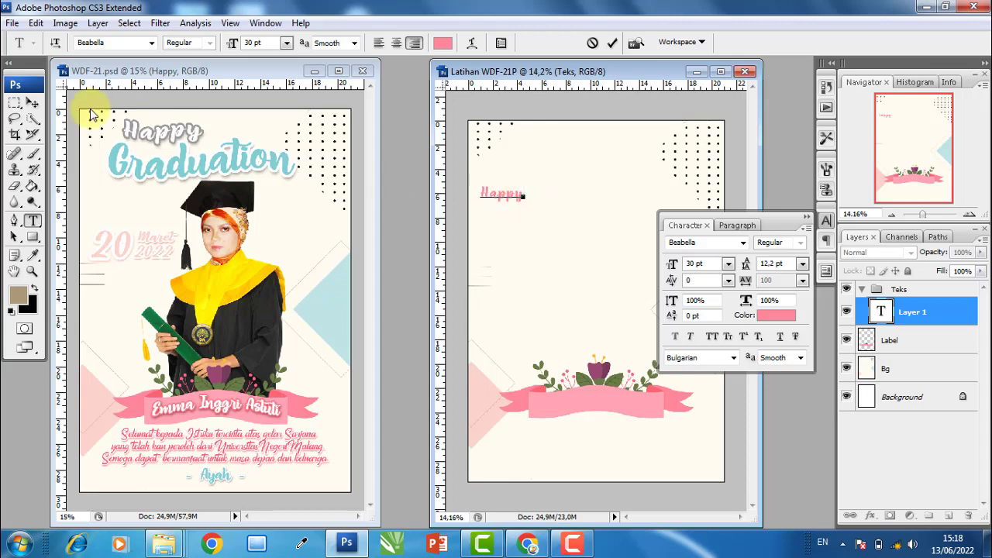
click(32, 103)
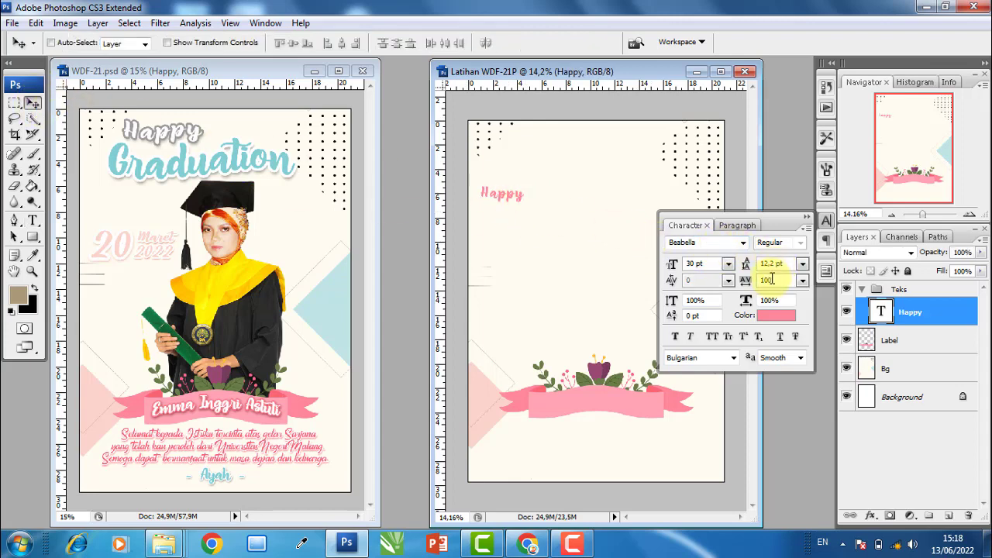
Check the letter spacing of the reference poster's 'Happy' text
click(32, 220)
click(151, 137)
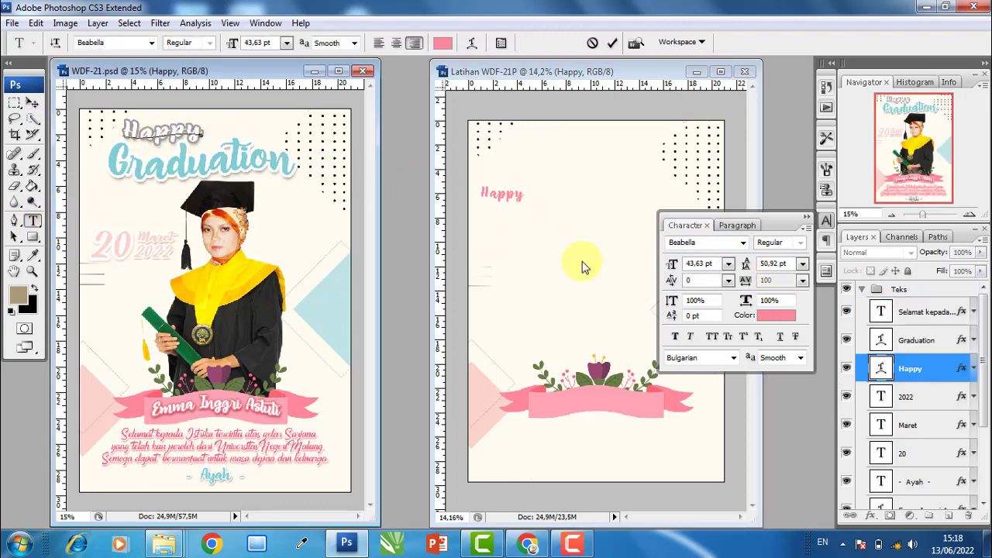
double_click(177, 133)
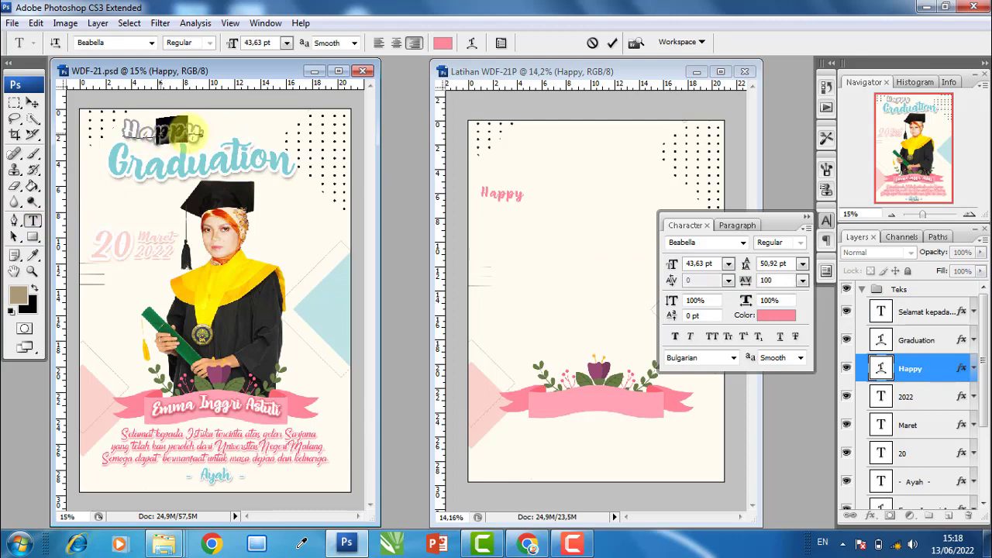
click(32, 102)
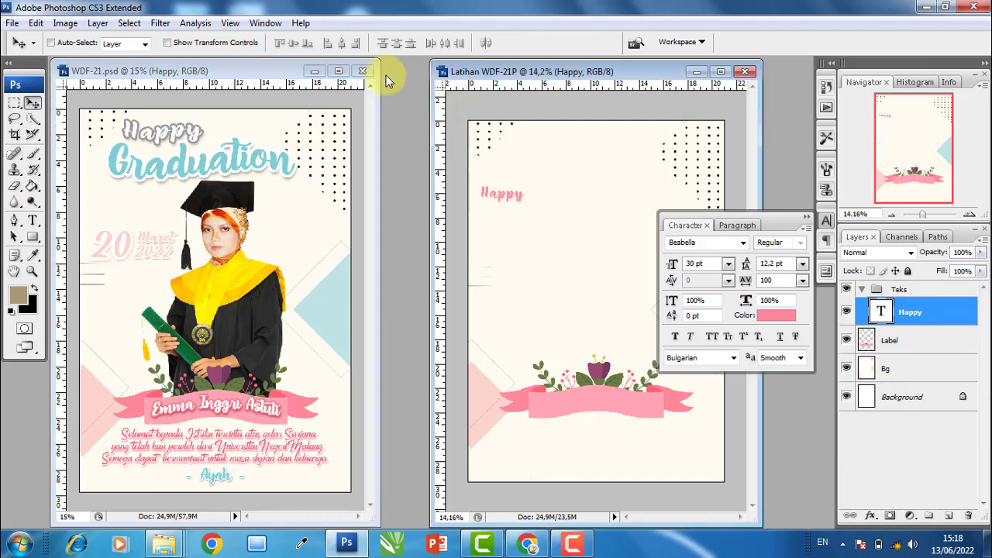
Enlarge 'Happy' to about 63.79 pt and move it near the top centre
click(222, 43)
mouse_move(525, 187)
mouse_down()
mouse_move(574, 154)
mouse_move(563, 169)
mouse_move(581, 146)
mouse_up()
key(Return)
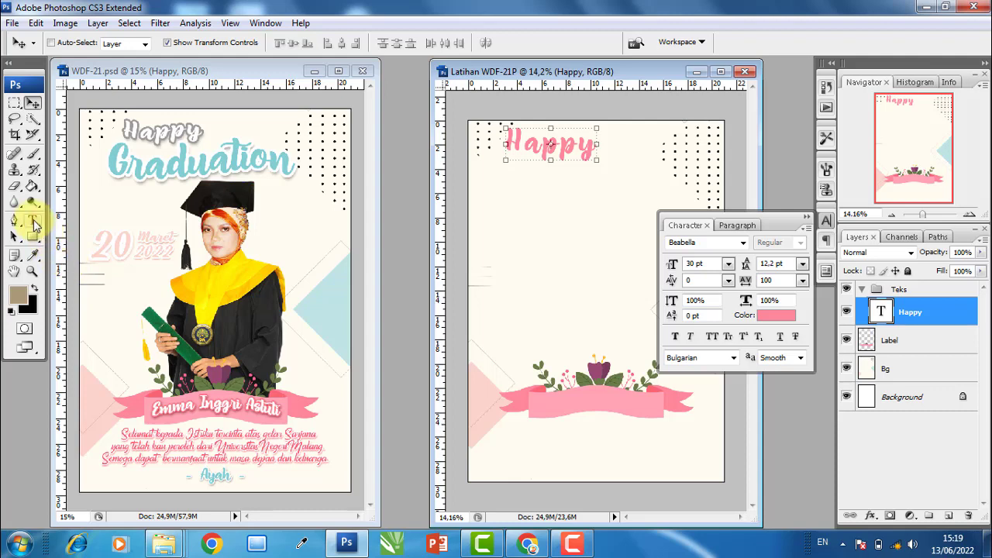
drag(34, 225, 91, 224)
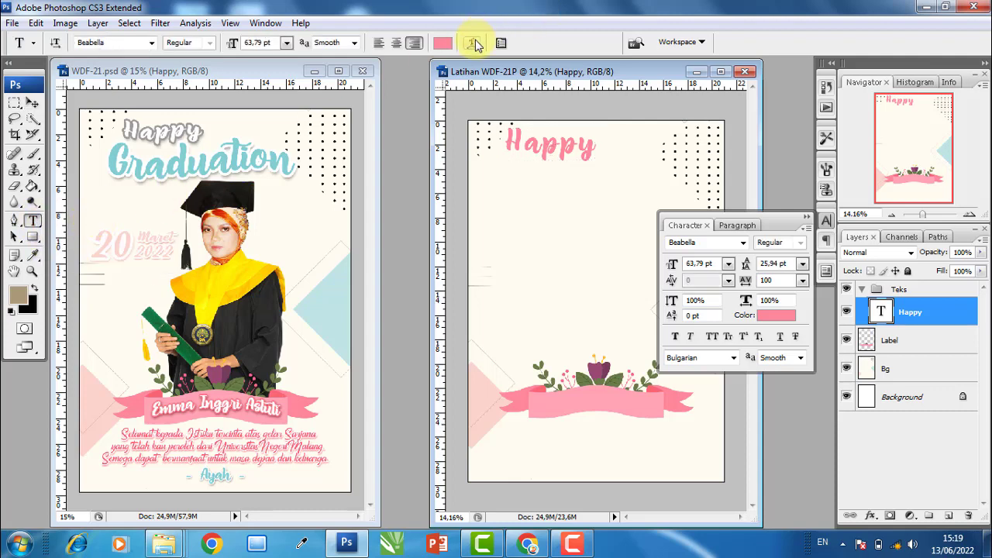
click(472, 44)
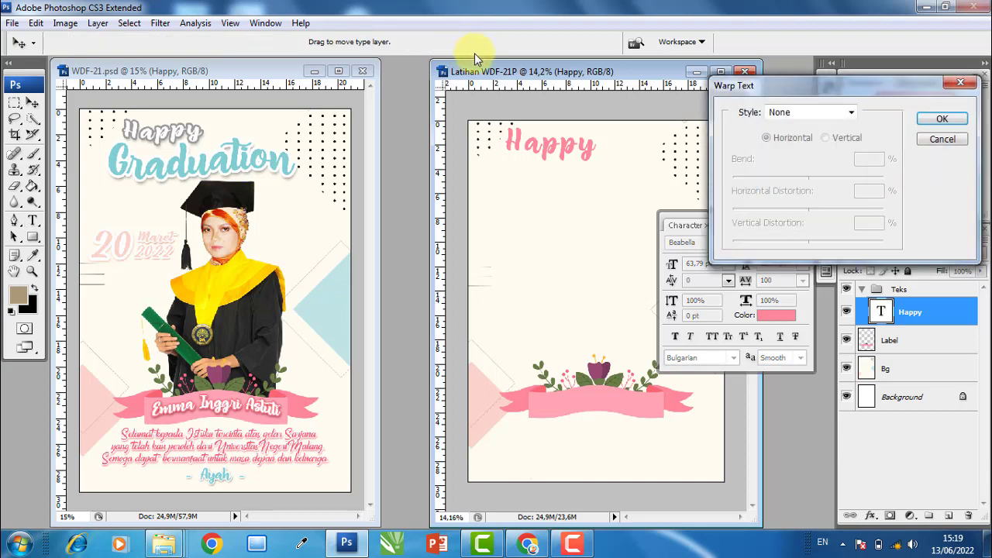
Warp 'Happy' with the Flag style at a +12% bend
click(842, 116)
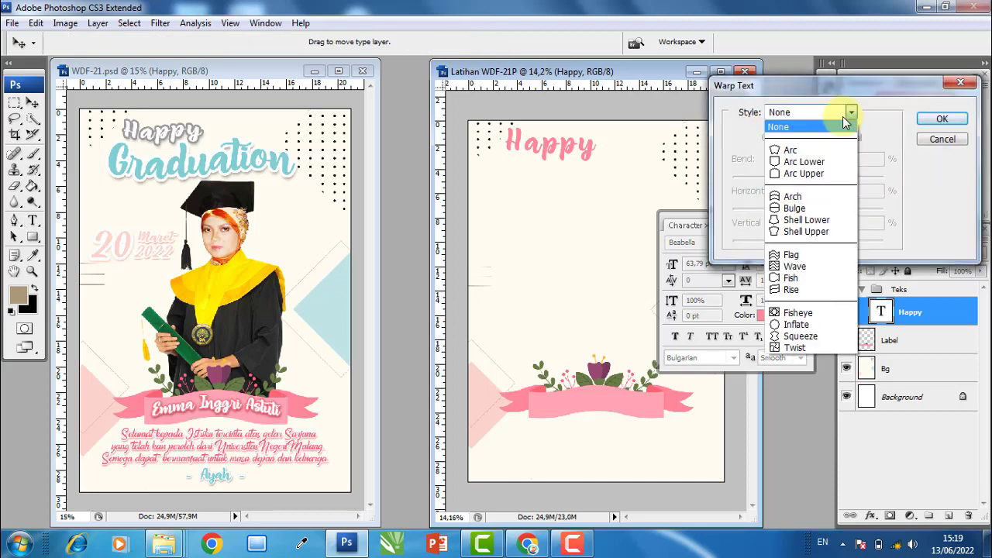
click(791, 255)
drag(846, 177, 819, 180)
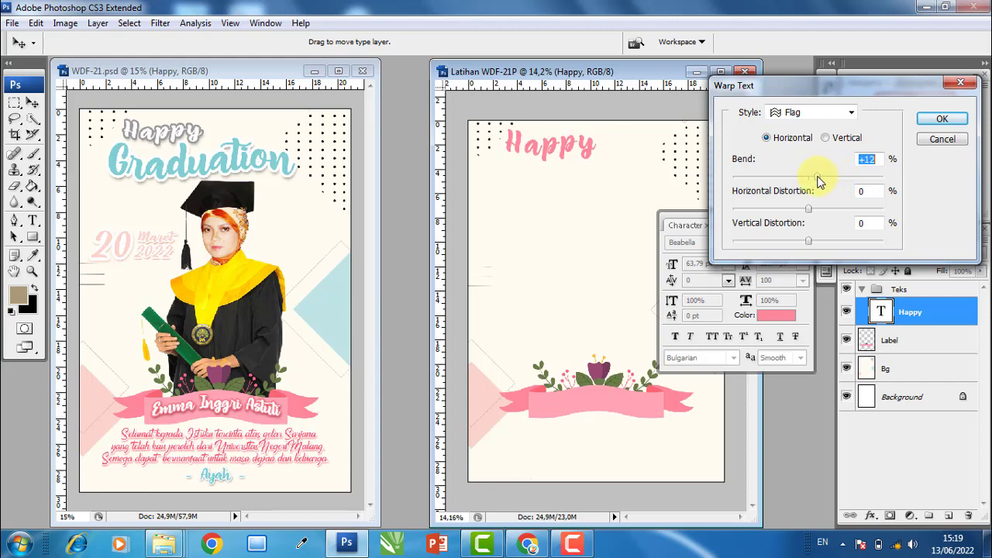
click(940, 120)
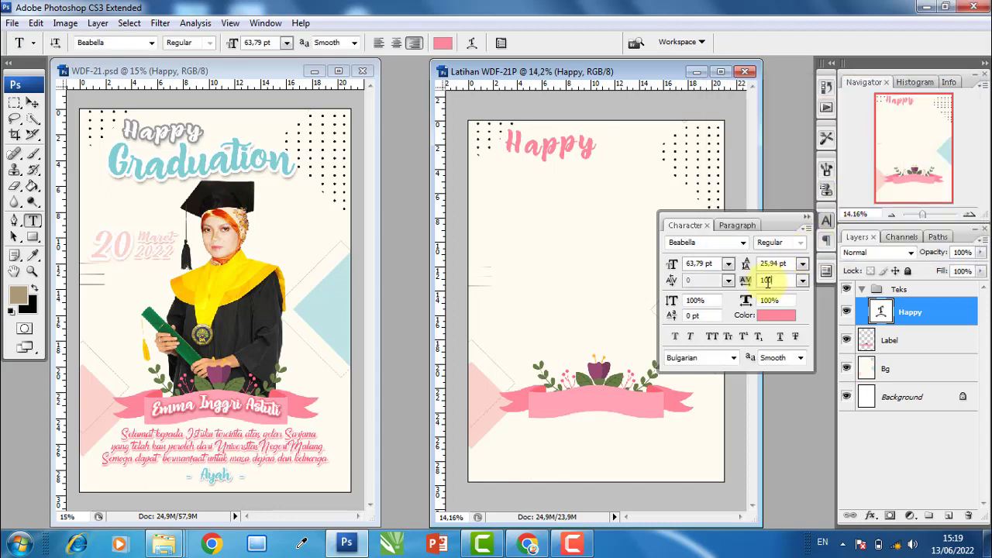
Set the tracking of 'Happy' to 40 and colour it near-white (fff1f3)
click(741, 286)
drag(756, 283, 757, 282)
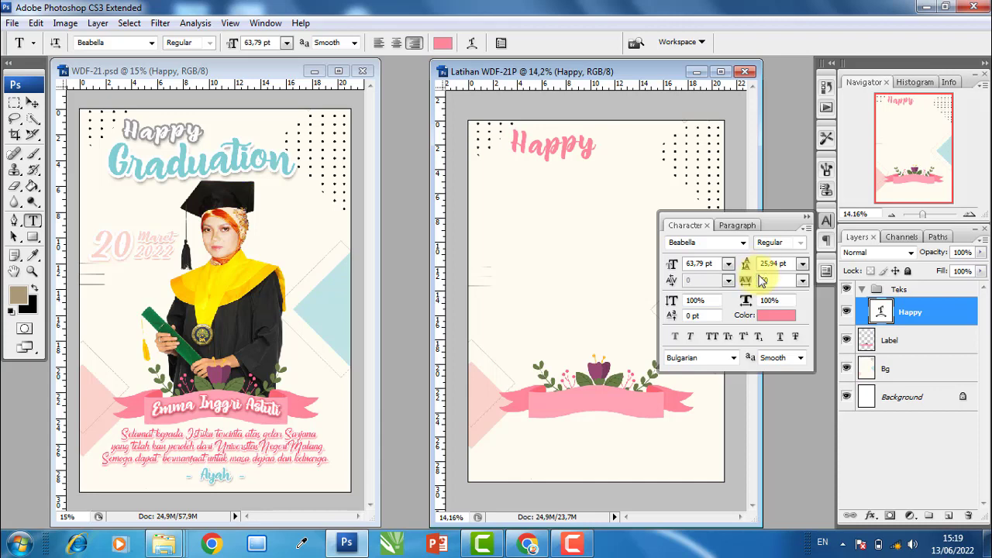
drag(760, 288, 746, 285)
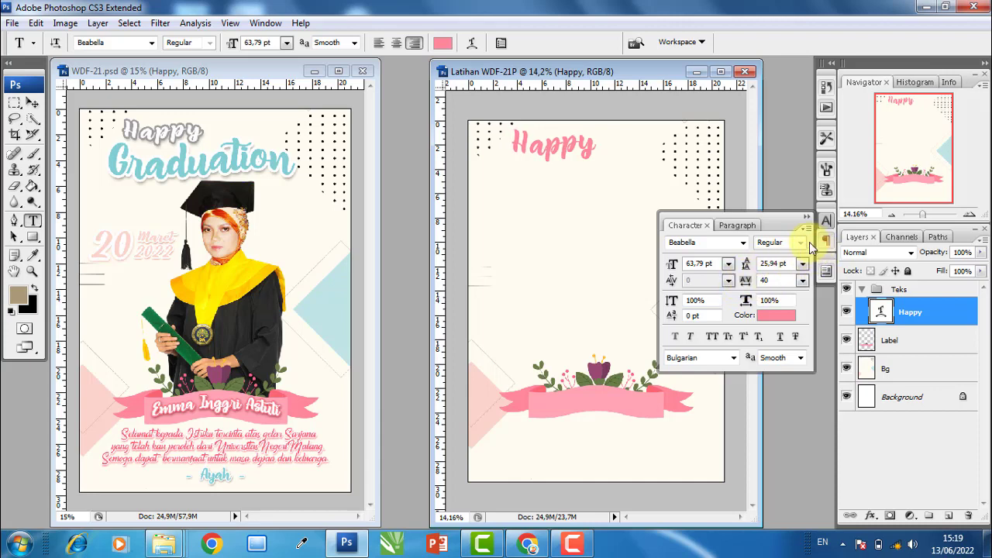
click(780, 317)
drag(737, 206, 626, 124)
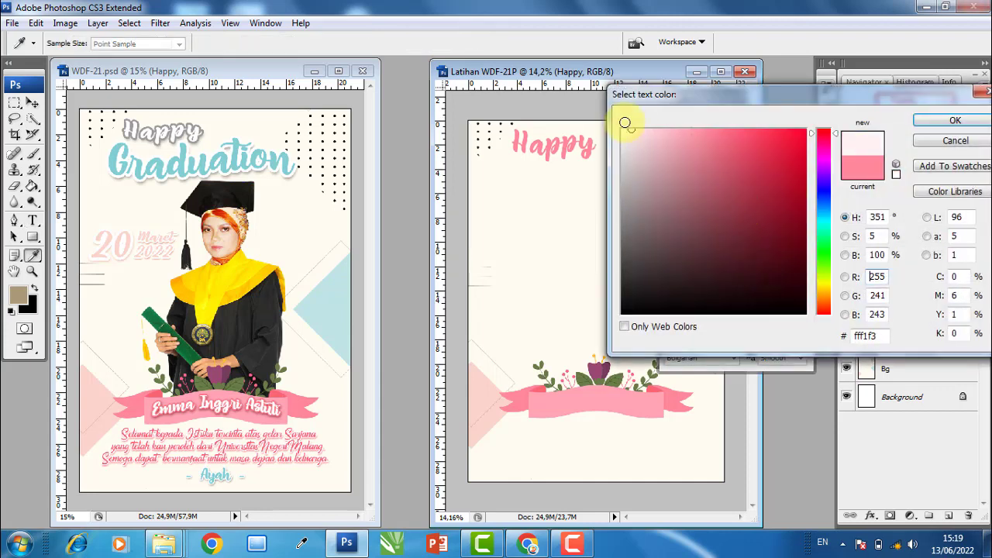
click(954, 120)
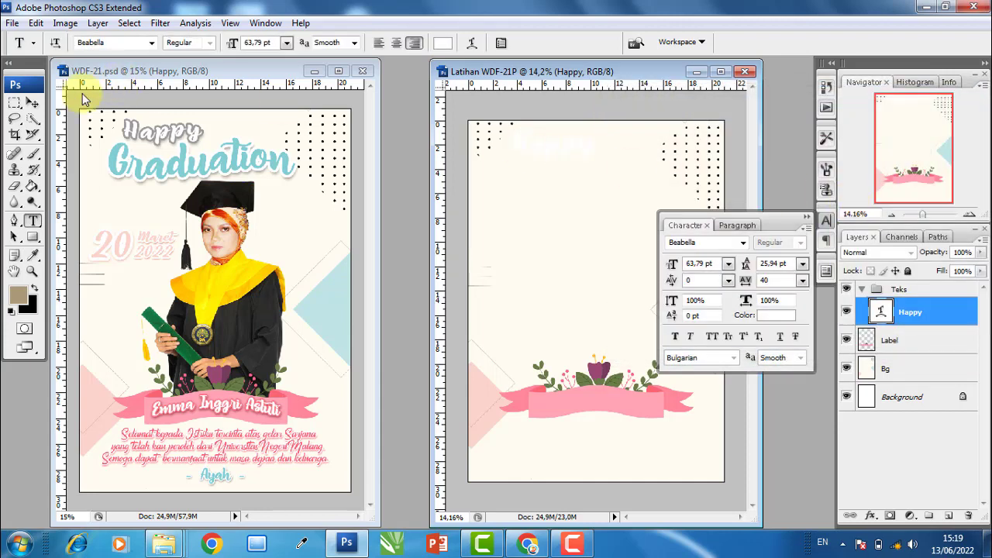
click(32, 103)
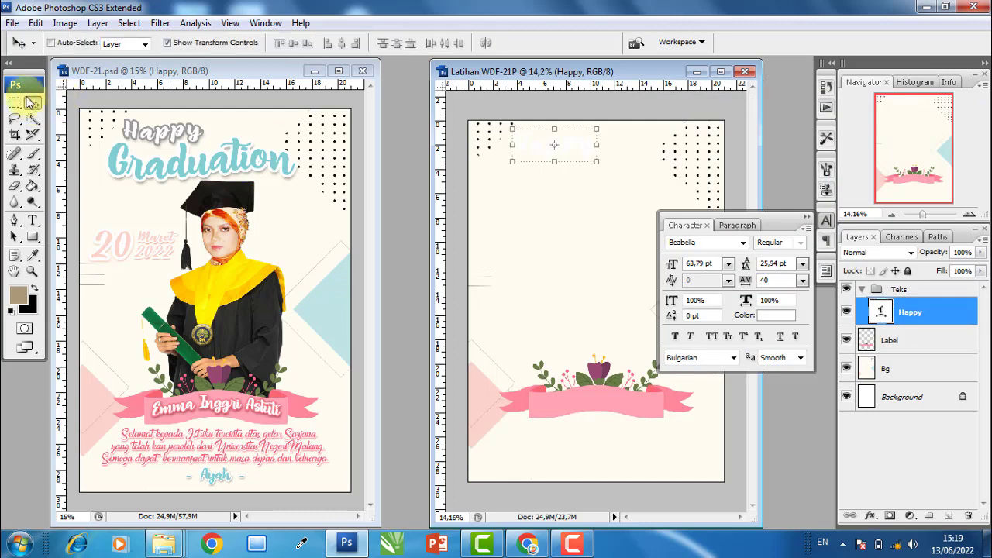
Give 'Happy' an 18 px stroke in grey sampled from the reference poster
double_click(950, 318)
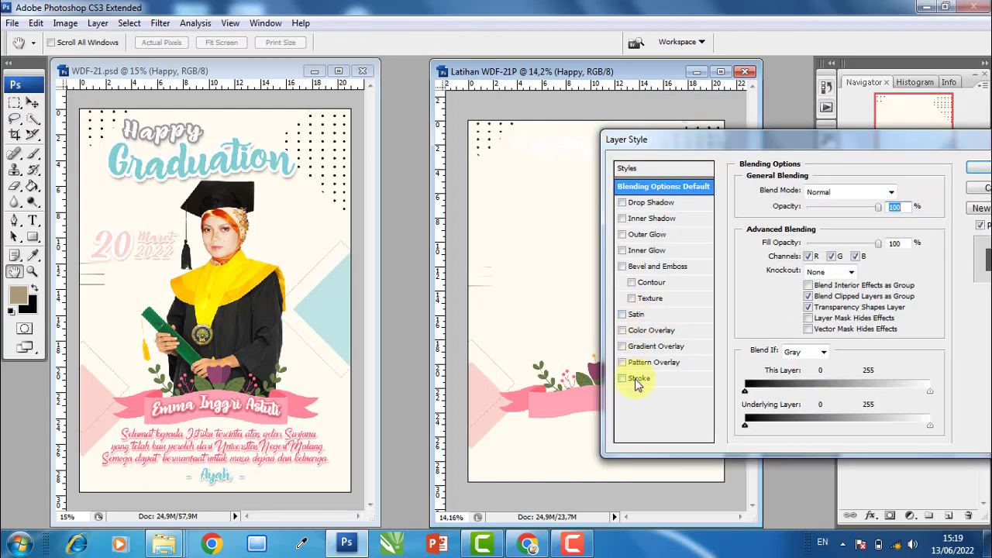
click(637, 378)
click(776, 282)
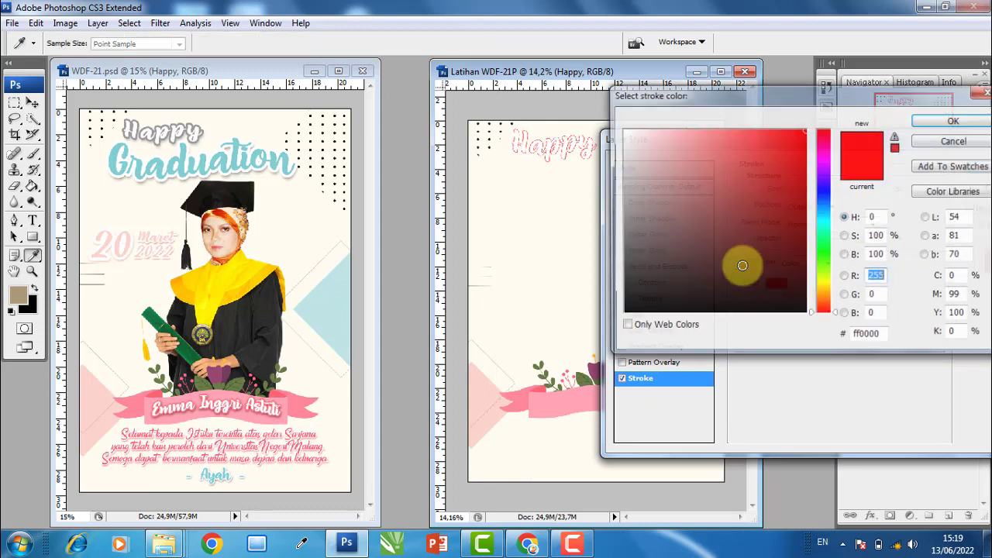
click(203, 127)
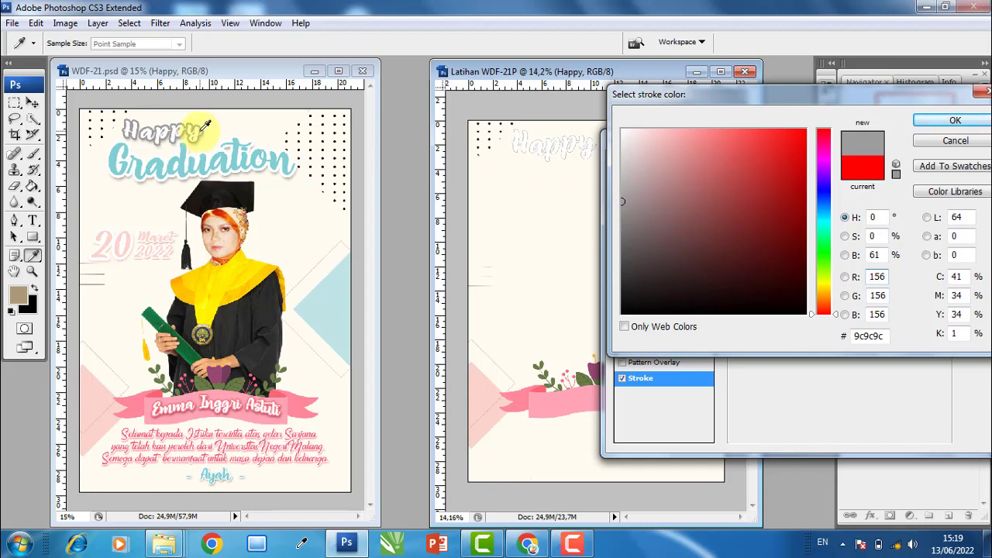
click(954, 120)
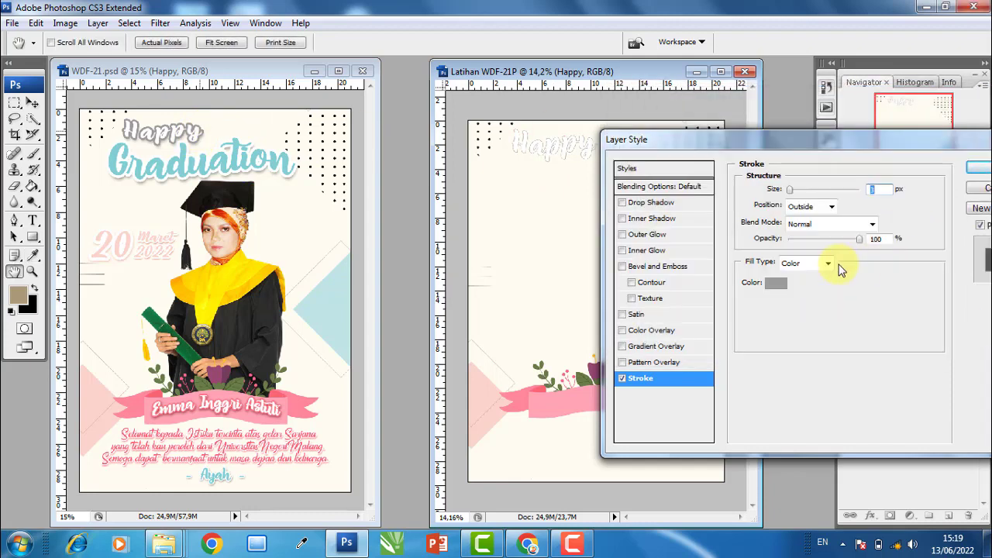
drag(790, 193, 800, 193)
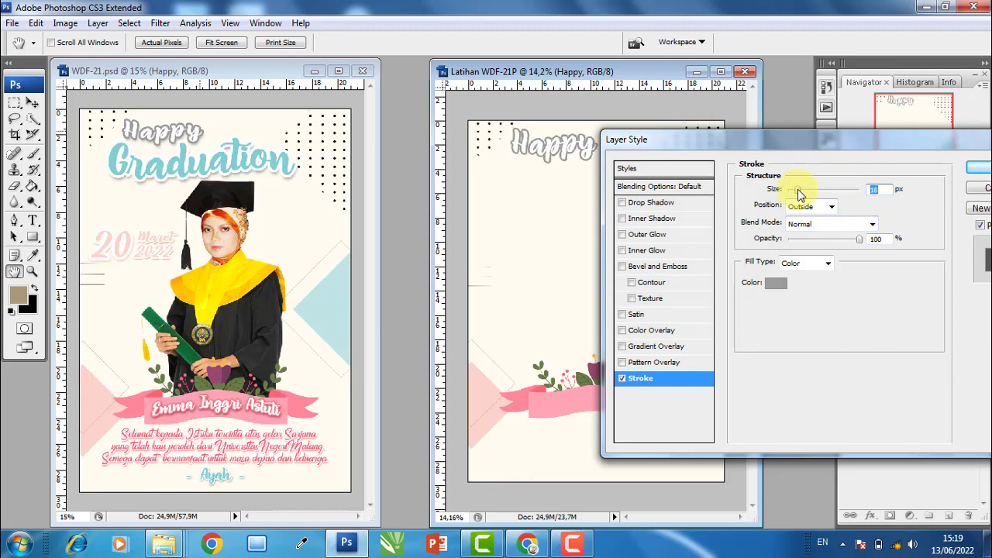
Add a Multiply drop shadow with 12% spread to 'Happy'
click(643, 202)
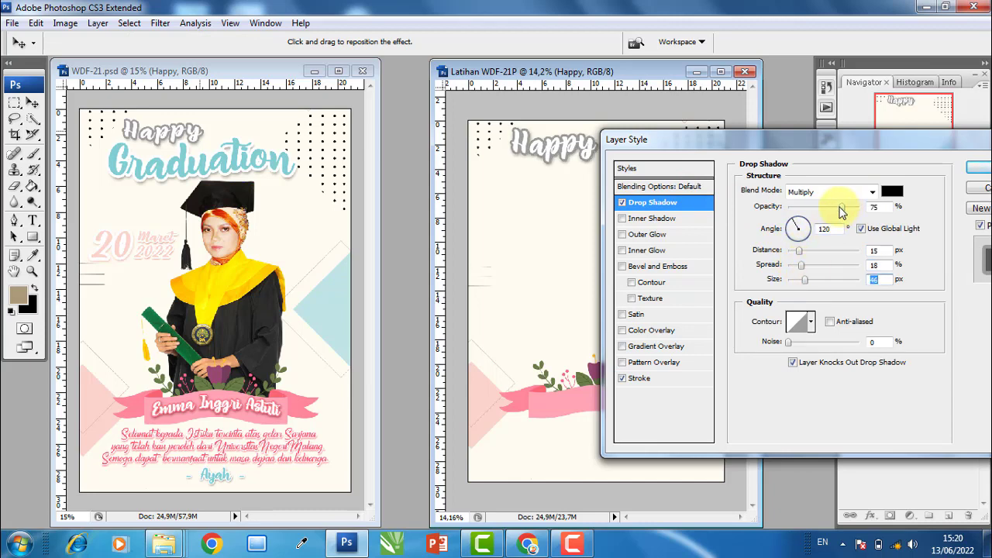
drag(803, 269, 797, 264)
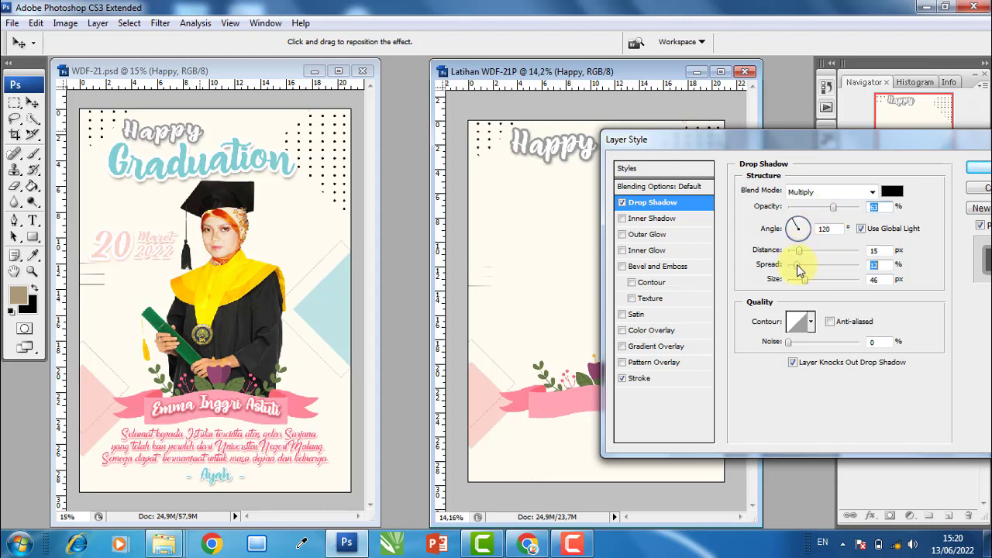
click(977, 168)
Zoom in full-screen and transform 'Happy' slightly smaller and a touch wider
click(720, 71)
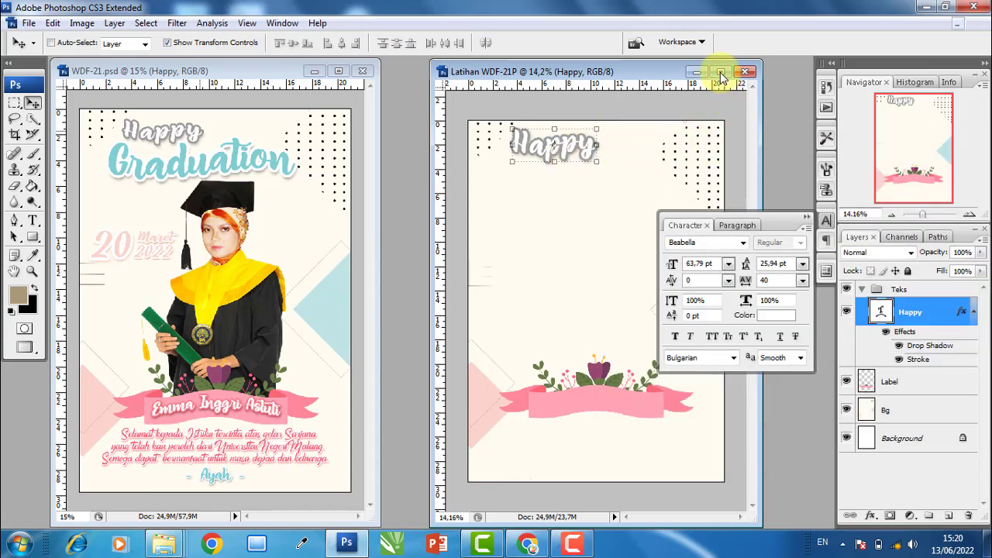
key(ctrl+plus)
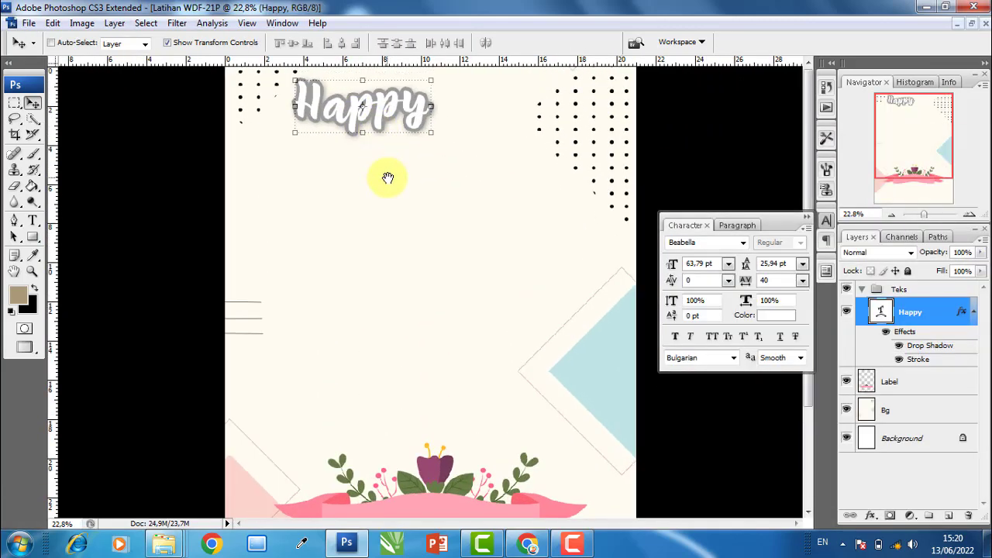
key(f)
drag(397, 234, 337, 248)
scroll(376, 201, up, 2)
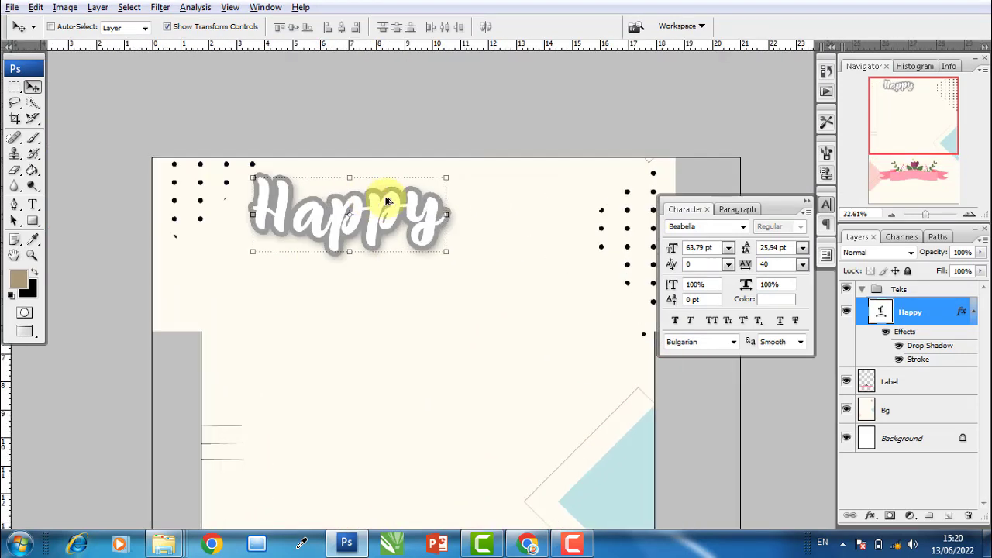
key(ctrl+t)
mouse_move(450, 158)
mouse_down()
mouse_move(425, 169)
mouse_move(421, 189)
mouse_up()
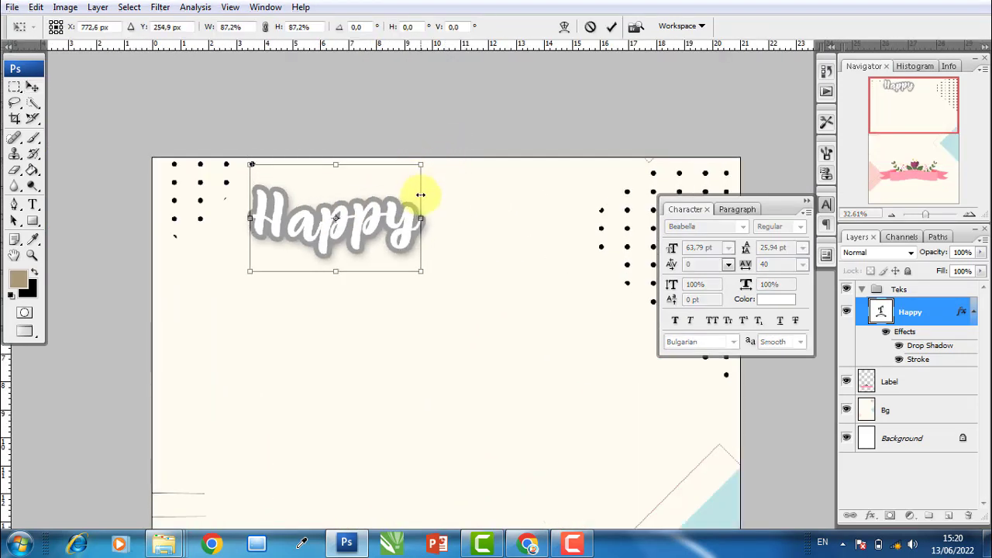
key(Return)
drag(423, 223, 437, 217)
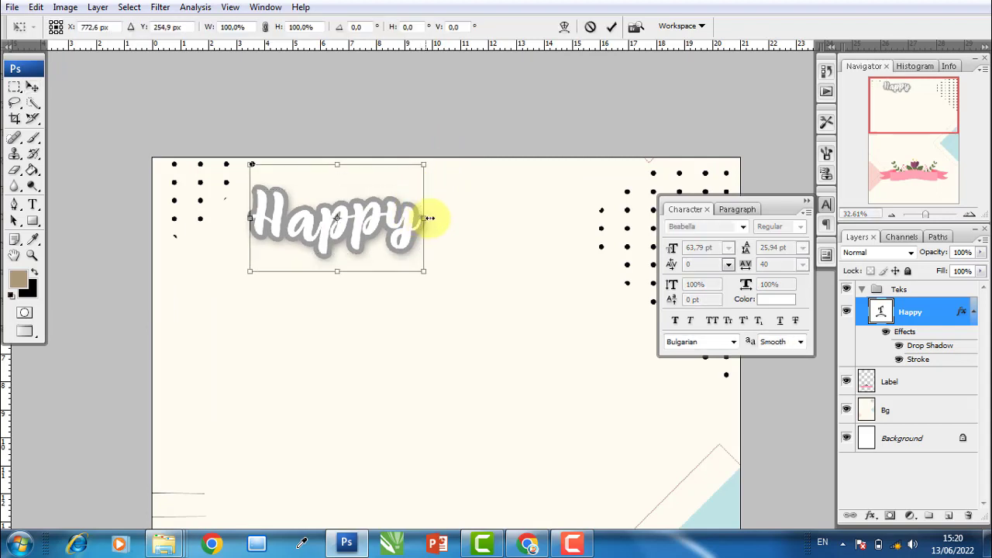
key(Return)
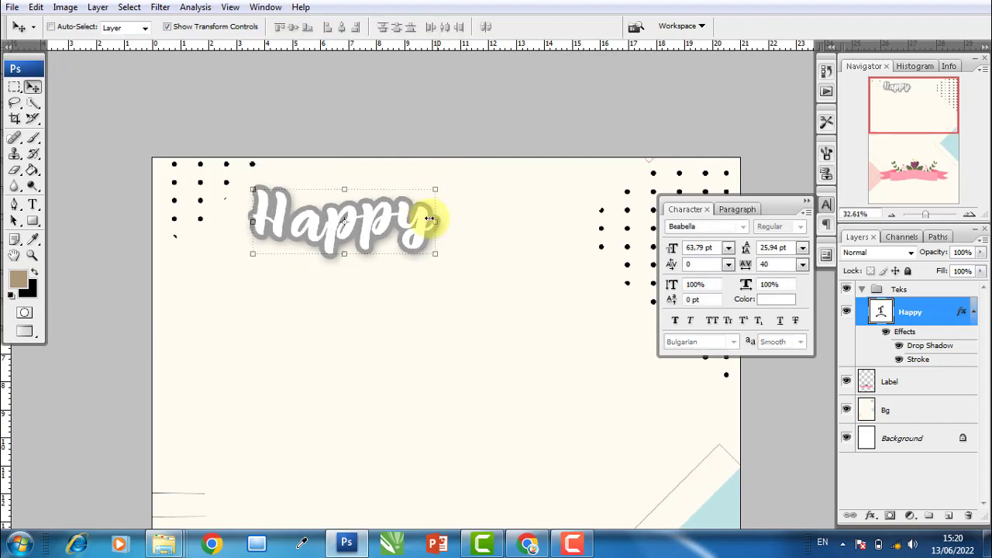
scroll(417, 221, down, 2)
scroll(427, 219, up, 2)
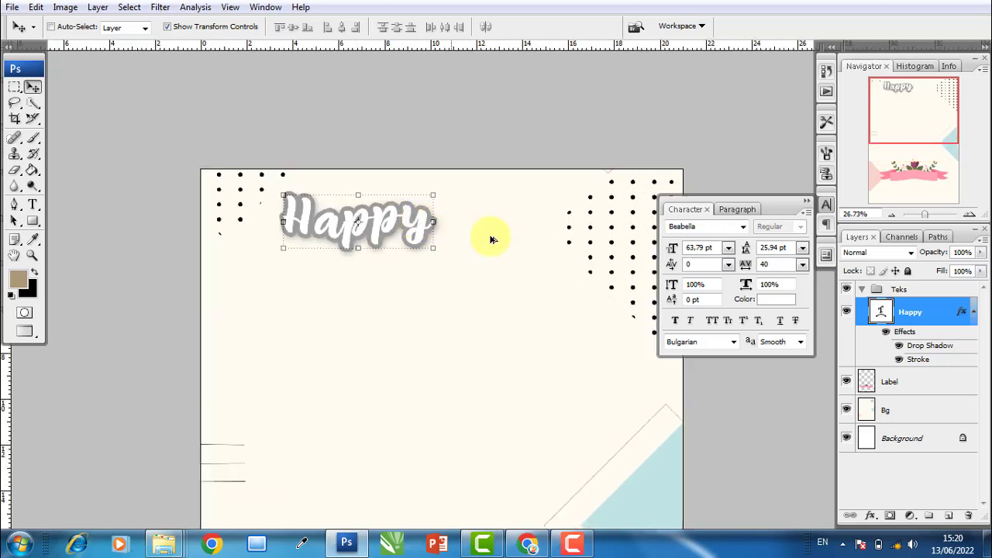
Thin the stroke of 'Happy' to 13 px and lower its drop shadow opacity to 48%
double_click(951, 312)
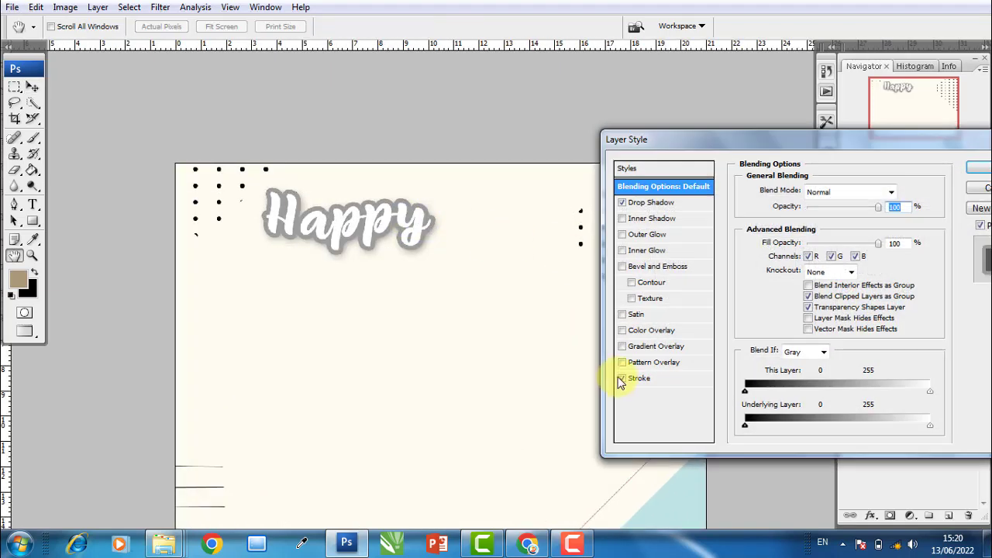
click(641, 379)
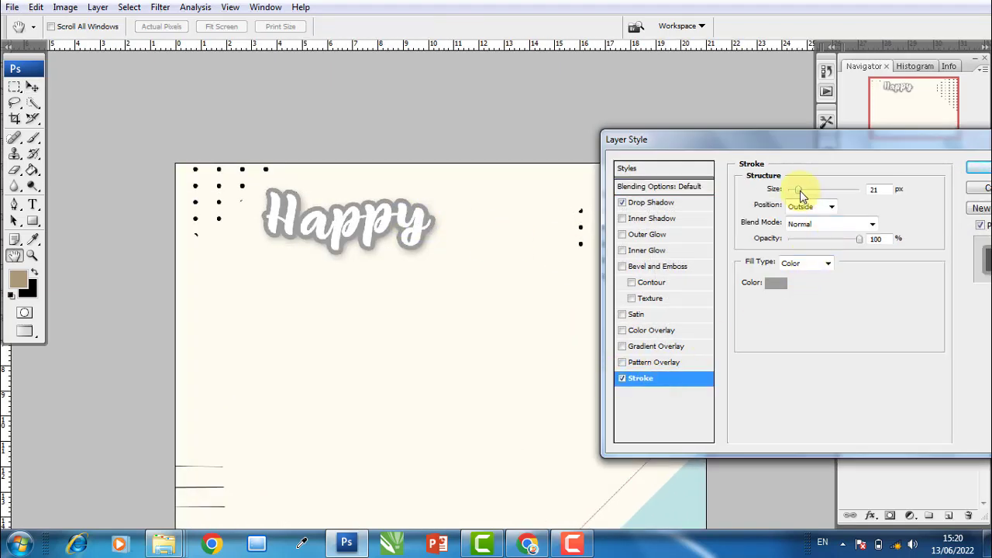
drag(799, 194, 798, 195)
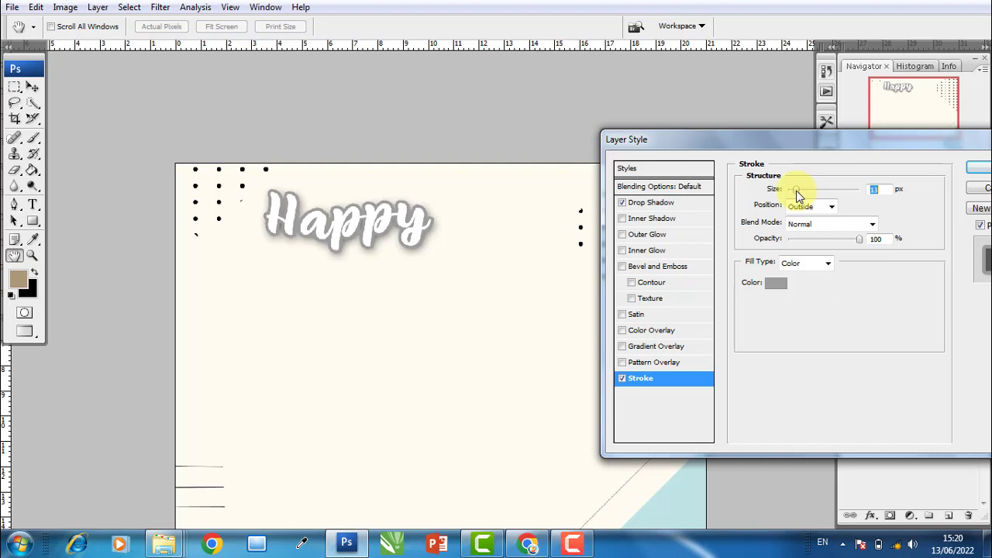
click(654, 203)
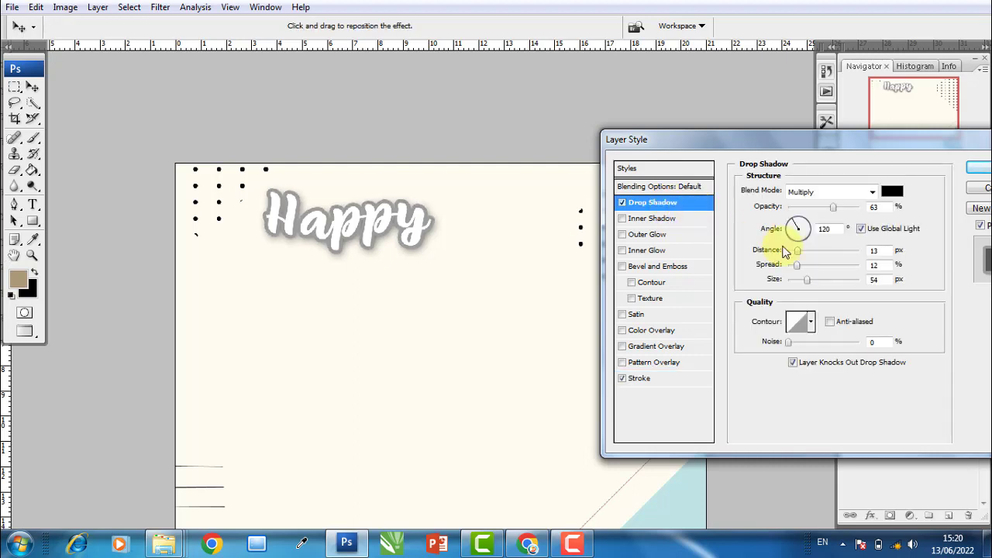
drag(826, 208, 820, 208)
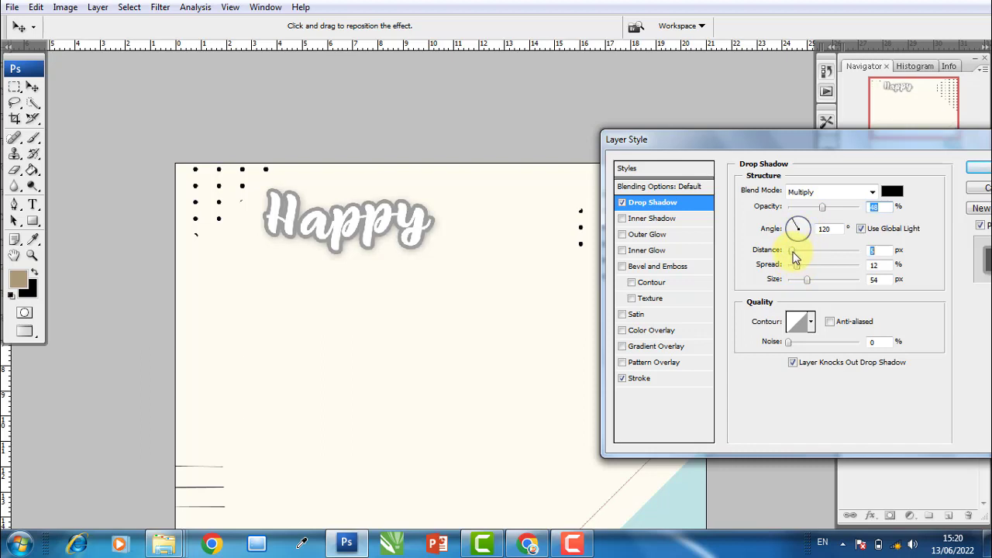
mouse_move(793, 252)
mouse_down()
mouse_move(803, 252)
mouse_move(802, 281)
mouse_up()
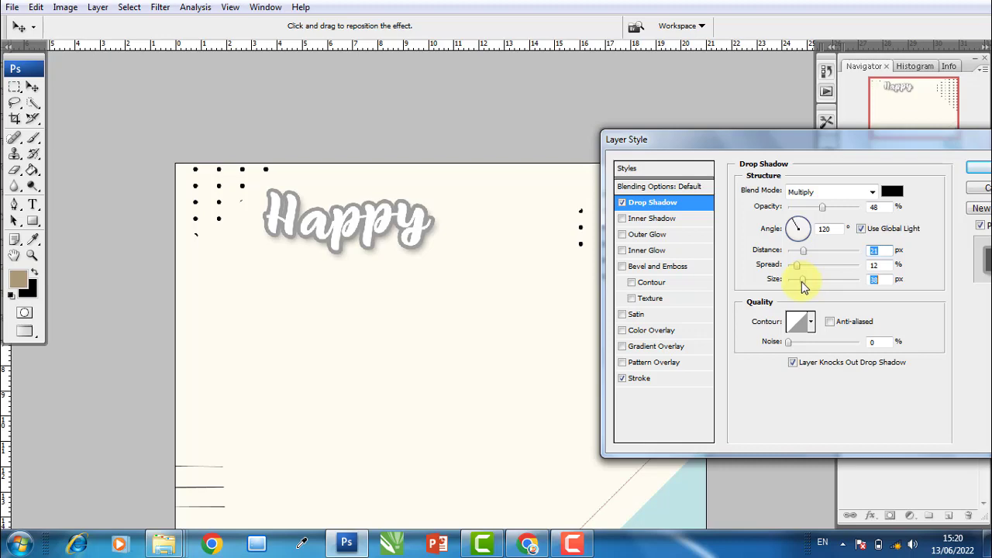
click(978, 167)
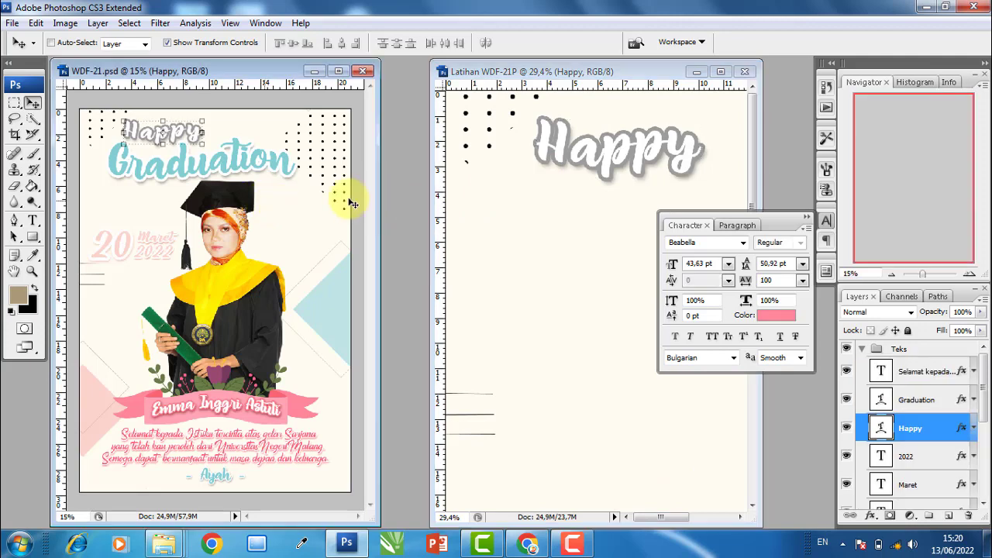
Type 'Graduation' as a new text layer on the practice poster
click(530, 198)
click(33, 220)
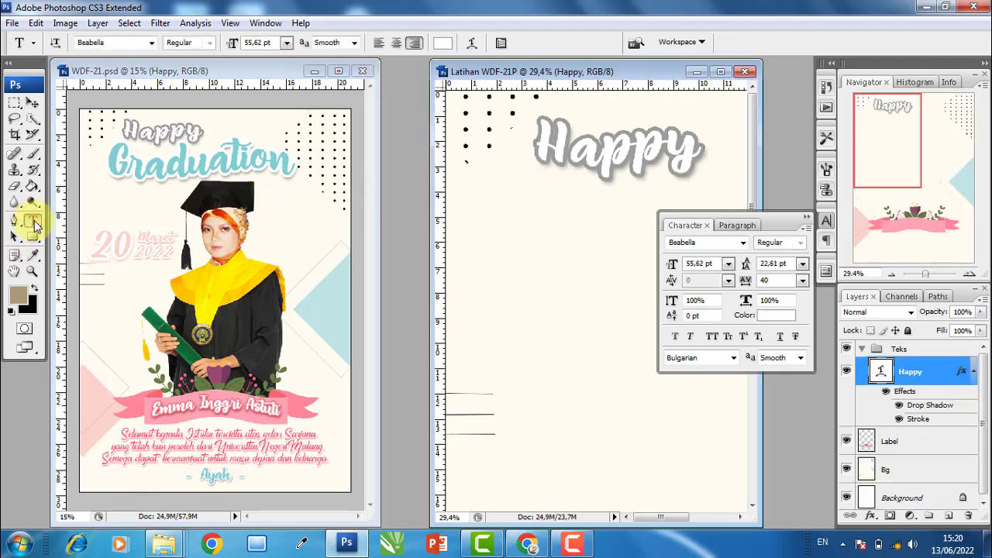
click(487, 234)
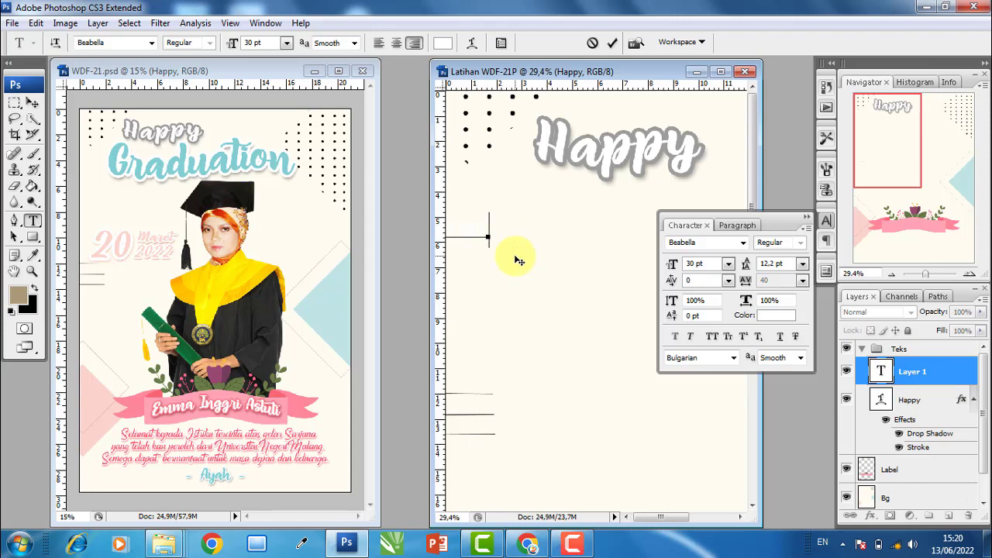
click(32, 102)
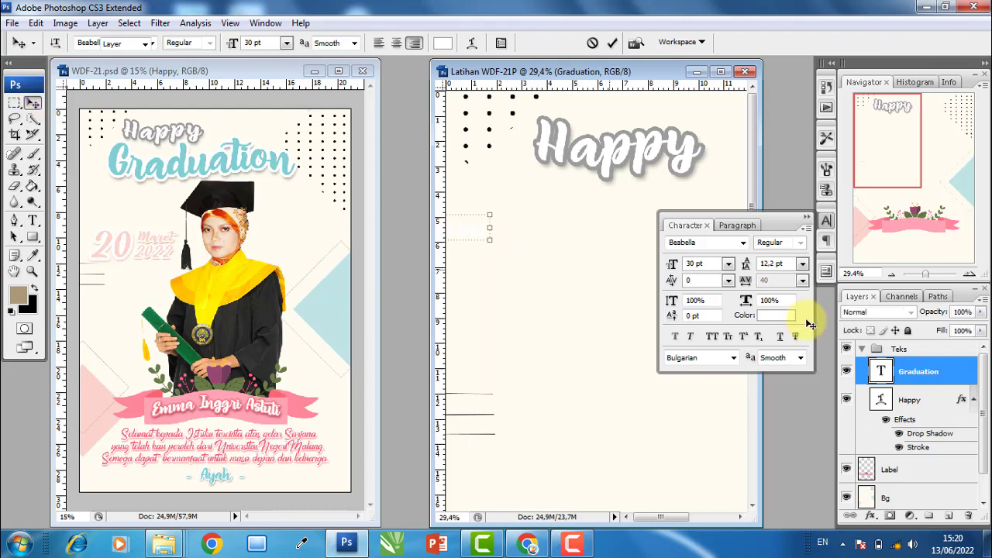
Colour 'Graduation' teal 81ced2 from the reference and place it below 'Happy'
click(778, 315)
click(281, 159)
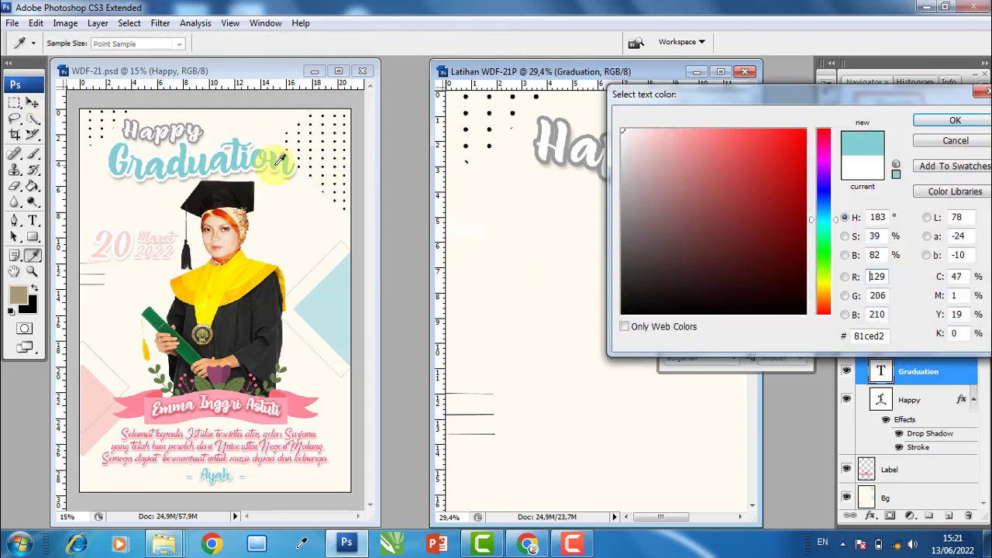
click(953, 122)
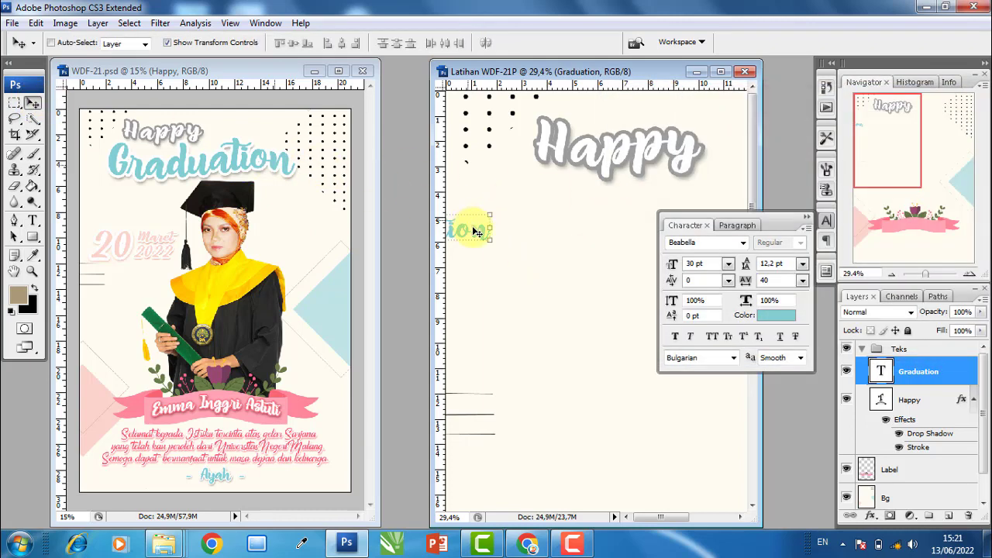
drag(477, 231, 607, 211)
right_click(575, 280)
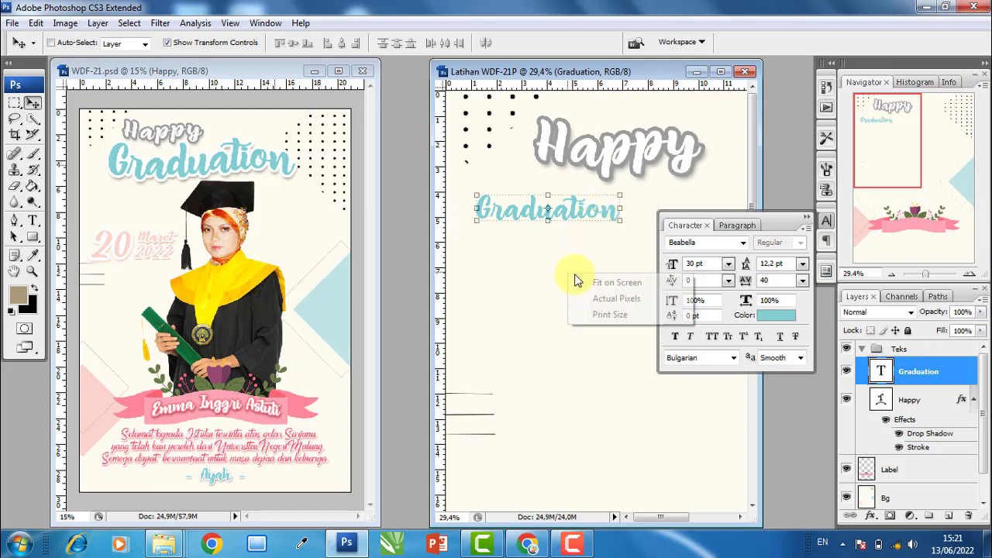
click(608, 282)
Scale the Graduation text up to about 177% (72.11 pt) and centre it beneath Happy
key(ctrl+t)
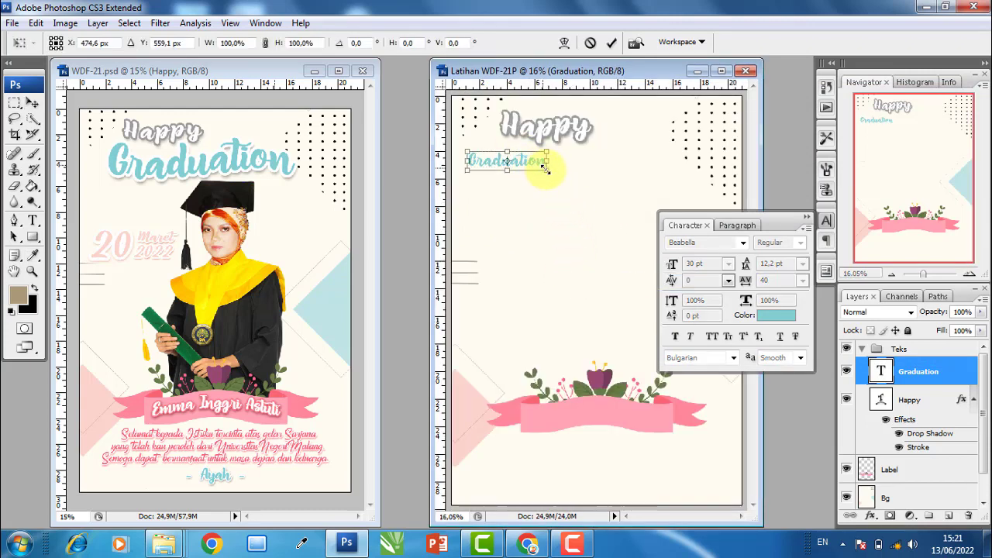
drag(546, 169, 621, 207)
key(Return)
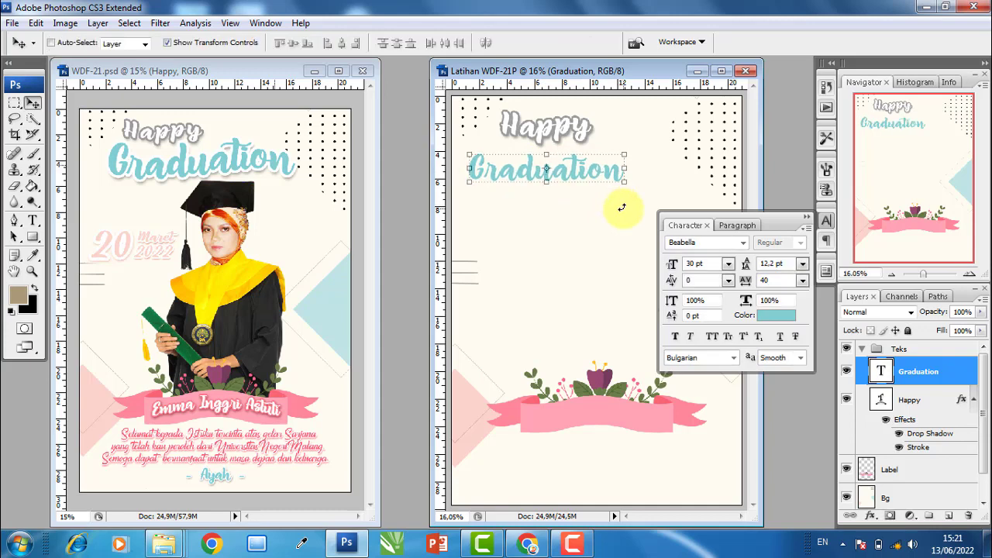
mouse_move(599, 176)
mouse_down()
mouse_move(614, 167)
mouse_move(671, 200)
mouse_up()
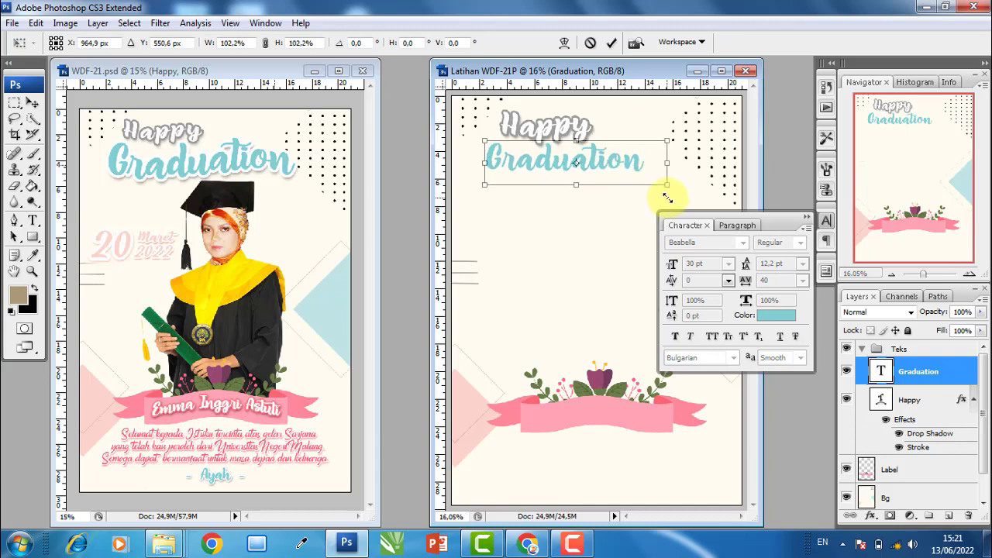
key(Return)
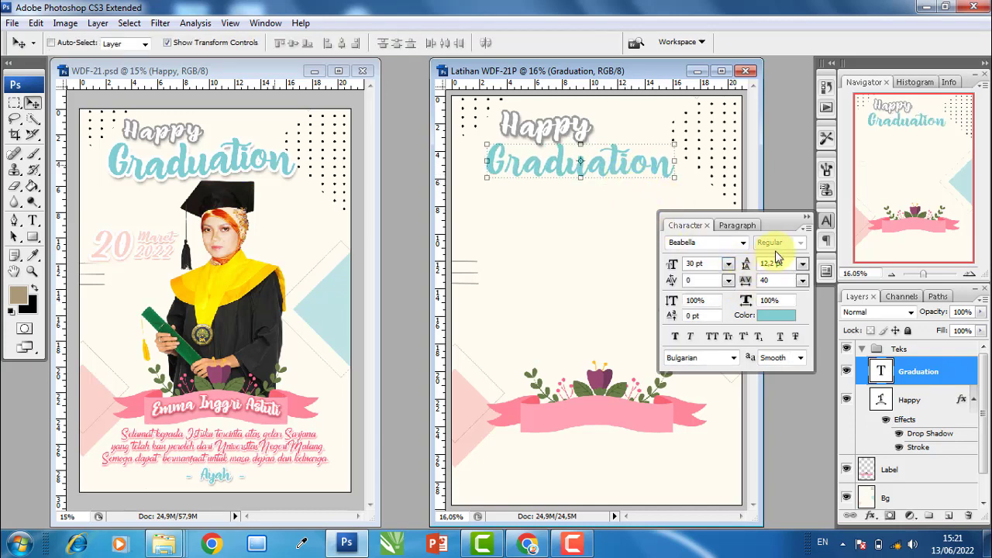
click(33, 222)
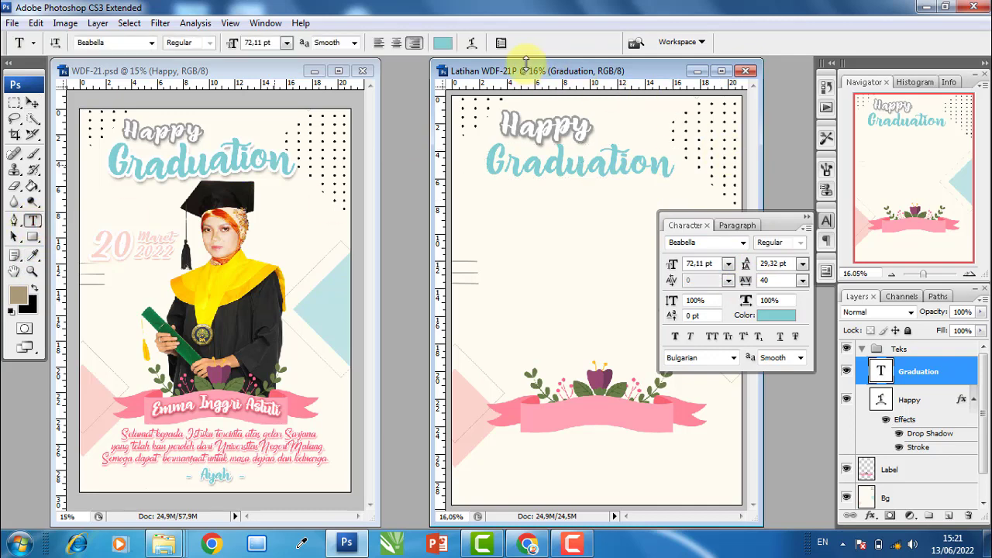
Warp the Graduation text with the Flag style at about +13% bend
click(472, 44)
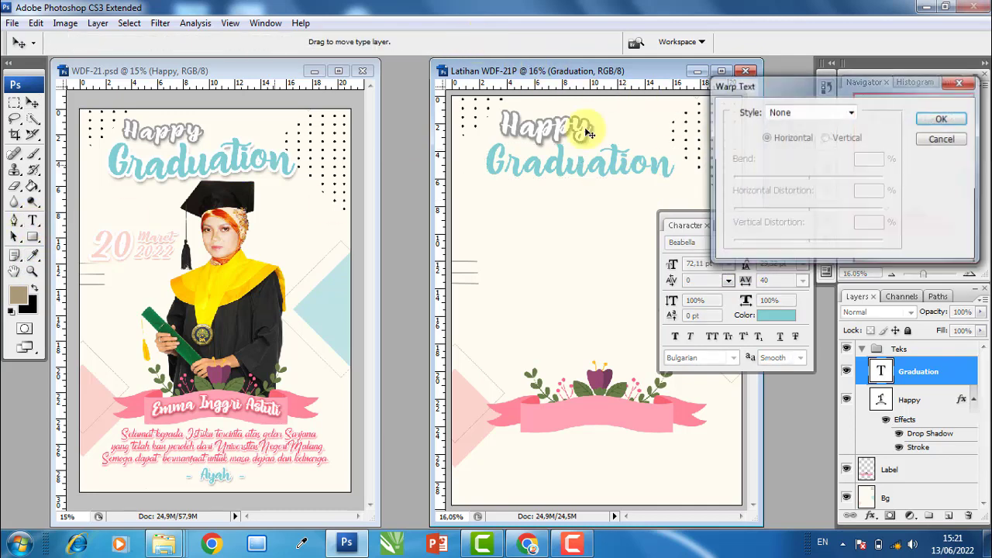
click(837, 112)
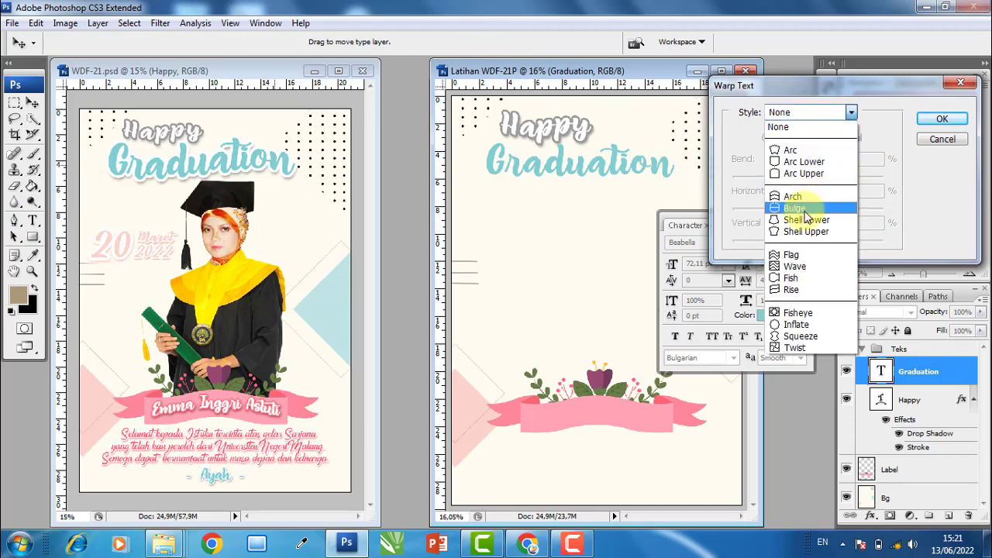
click(806, 254)
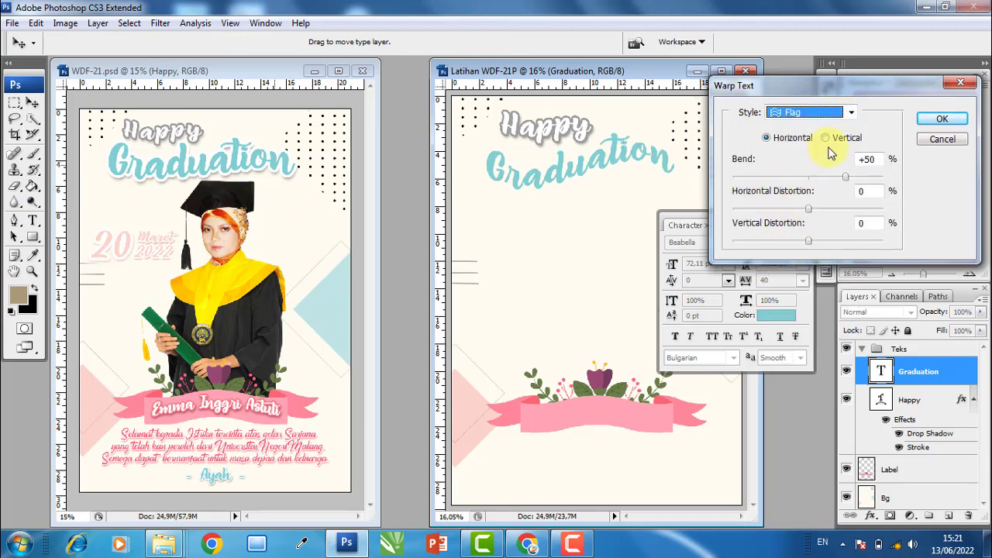
drag(844, 181, 822, 183)
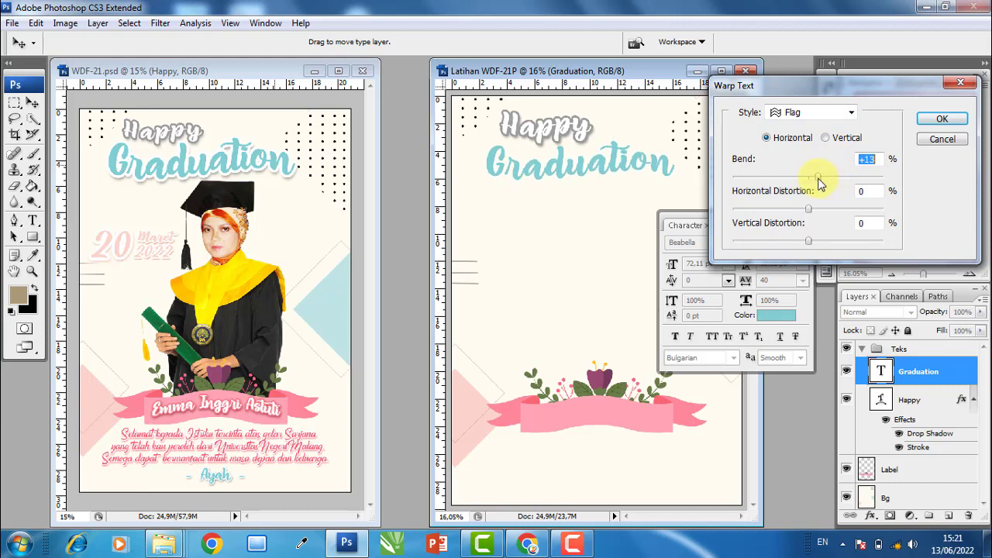
click(941, 119)
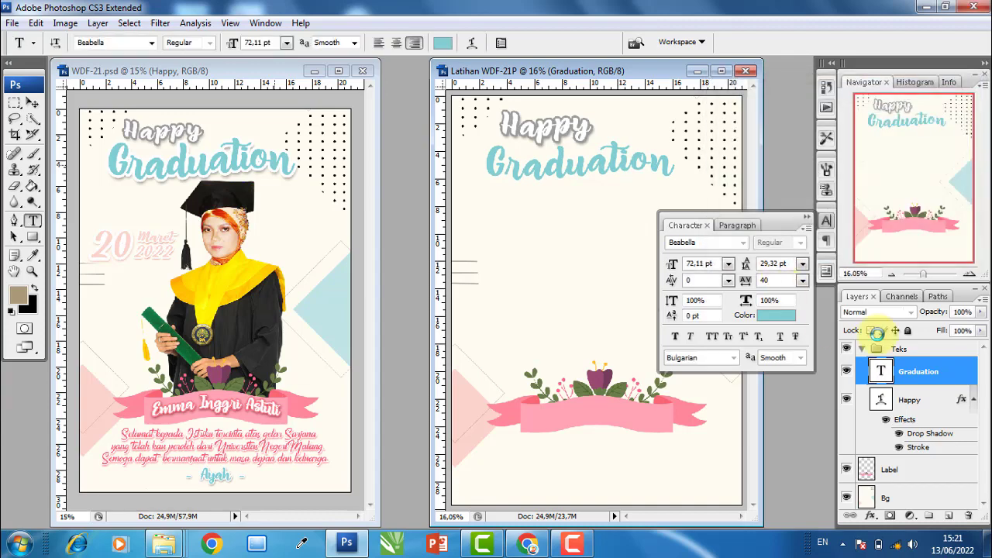
Add a thick white 24 px Stroke outline to the Graduation layer
click(972, 398)
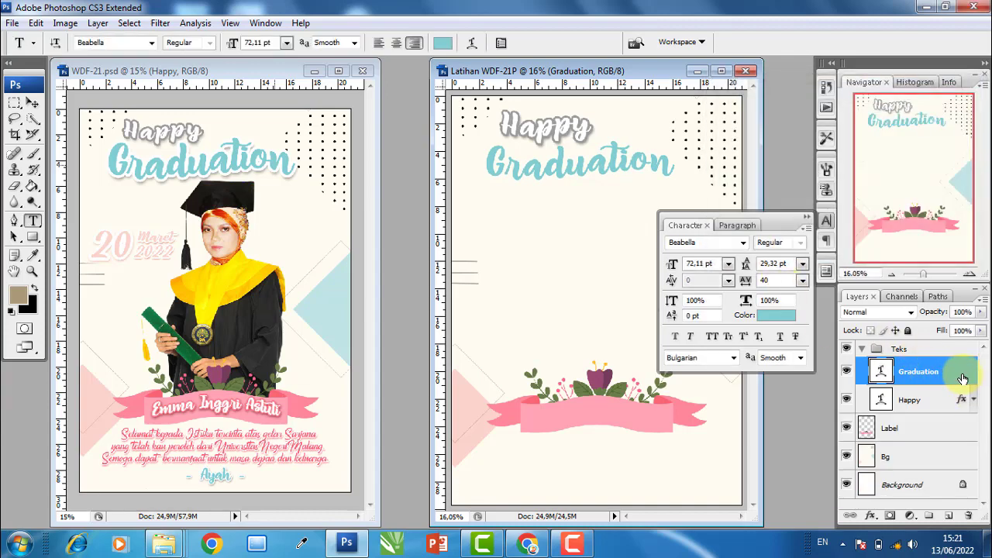
double_click(961, 377)
key(F1)
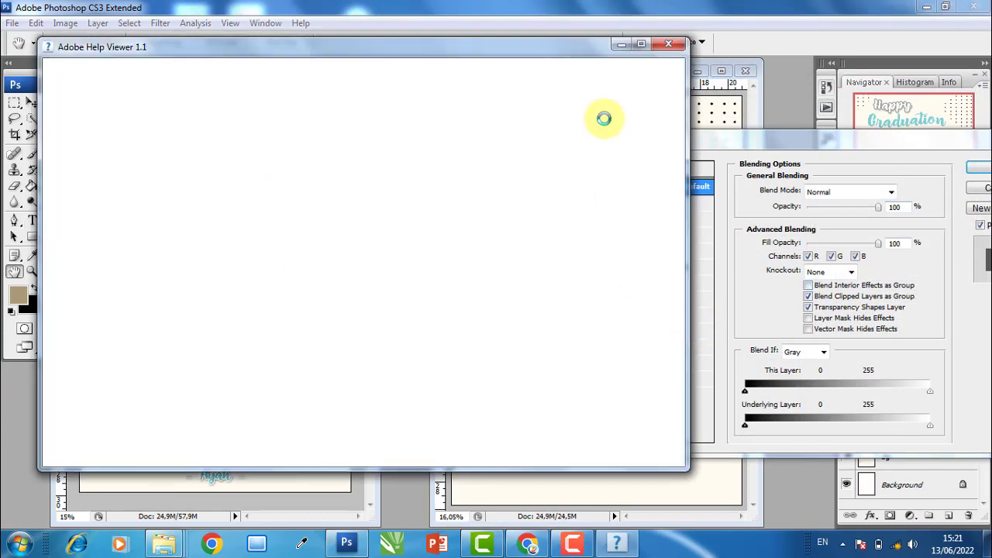
click(671, 47)
click(639, 380)
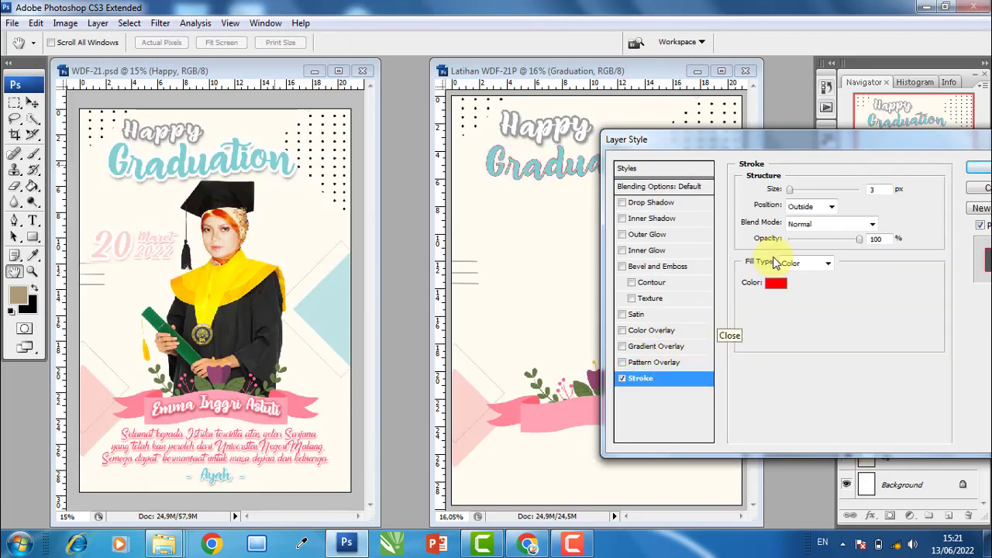
drag(797, 196, 802, 194)
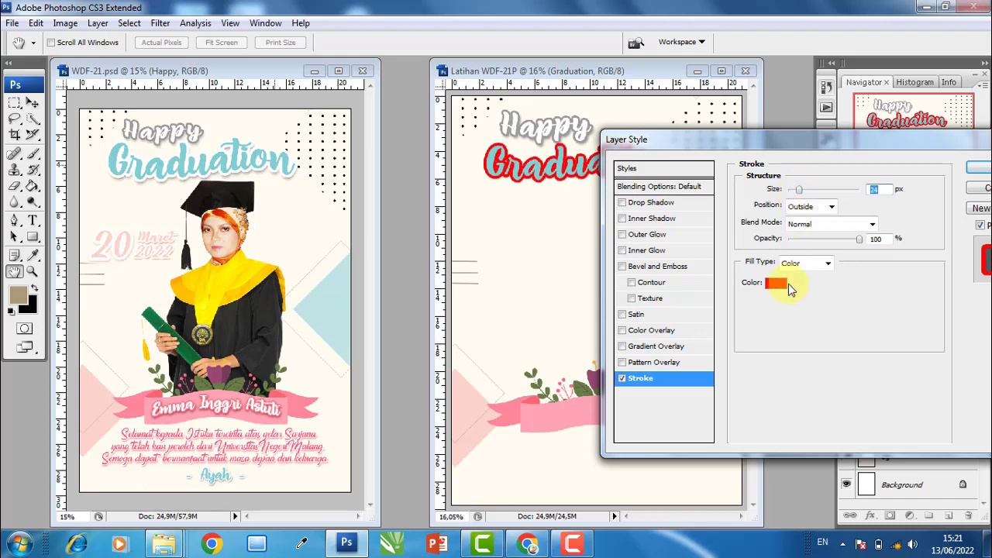
click(769, 280)
click(629, 128)
click(952, 124)
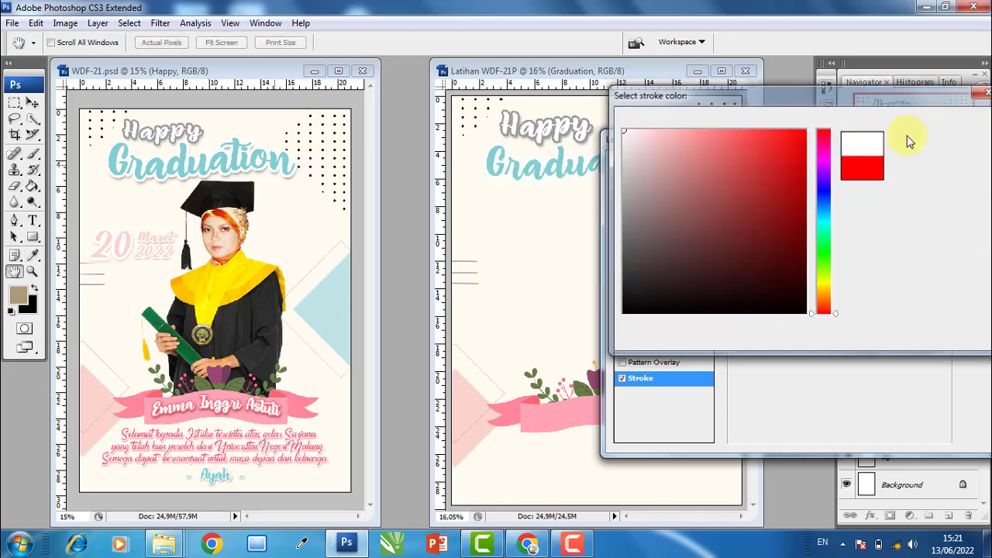
Add a softer, lower-opacity Drop Shadow to Graduation: 15 px distance, 36% spread, 54 px size
click(663, 203)
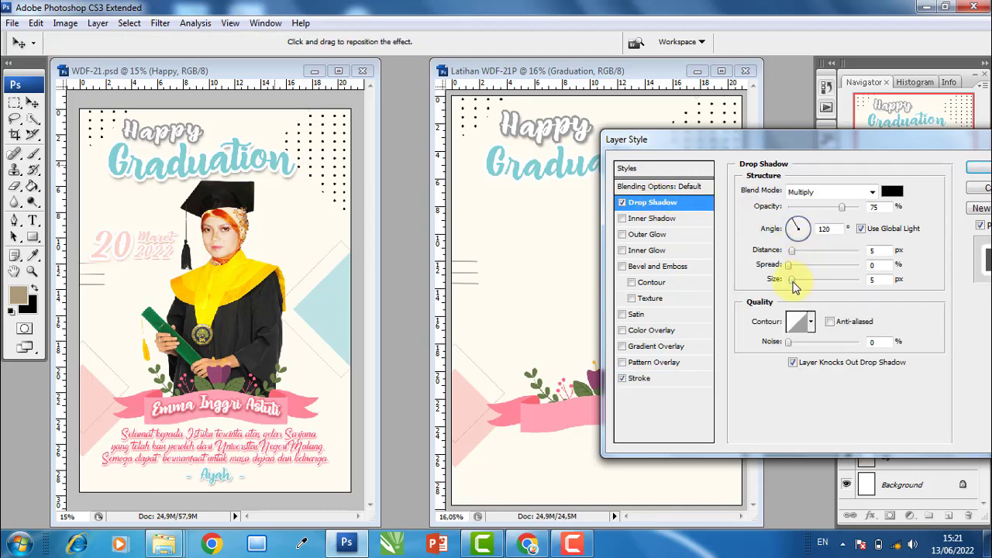
drag(796, 265, 806, 257)
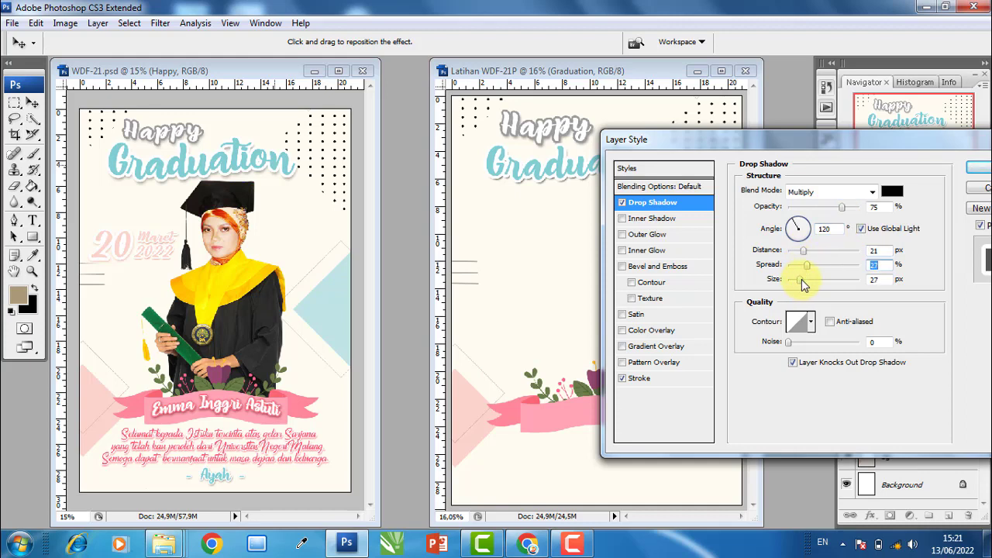
drag(800, 280, 800, 255)
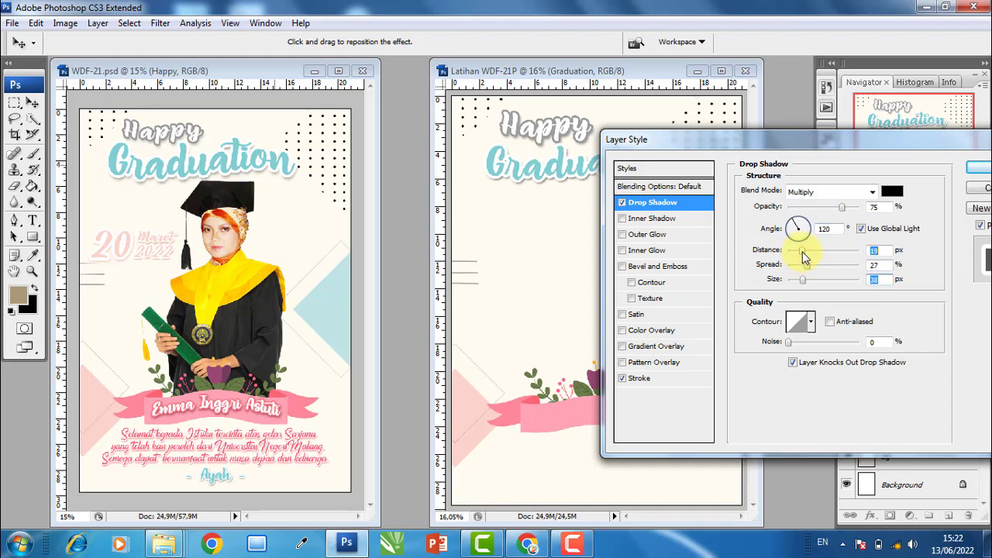
drag(837, 210, 830, 208)
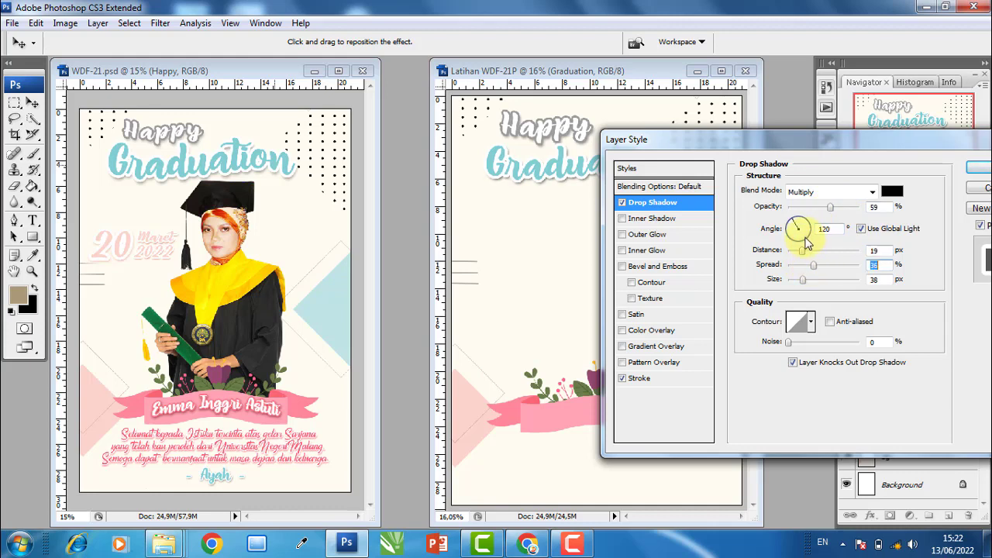
drag(800, 252, 793, 252)
drag(803, 285, 808, 282)
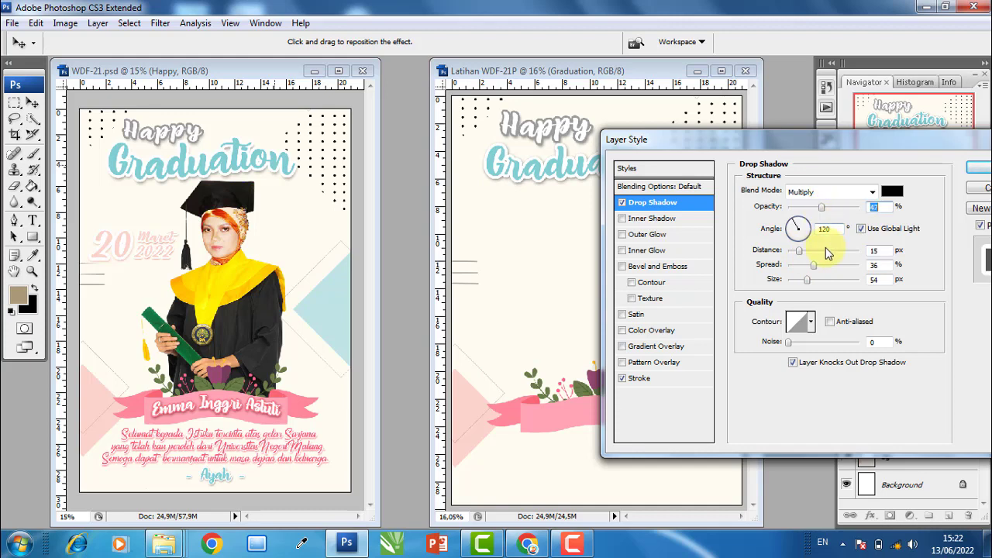
key(Return)
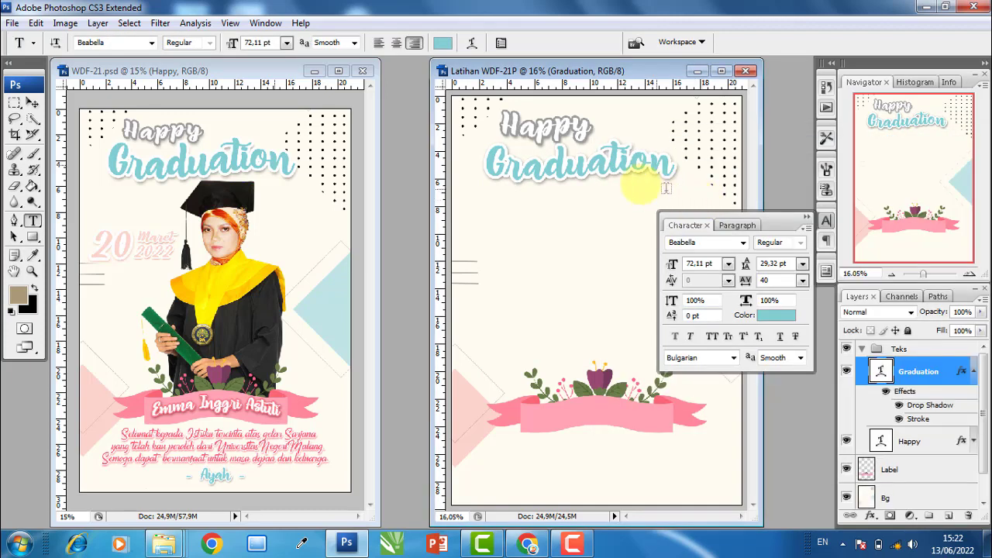
Shift Graduation slightly left, then nudge the Happy text up and a bit left
click(32, 102)
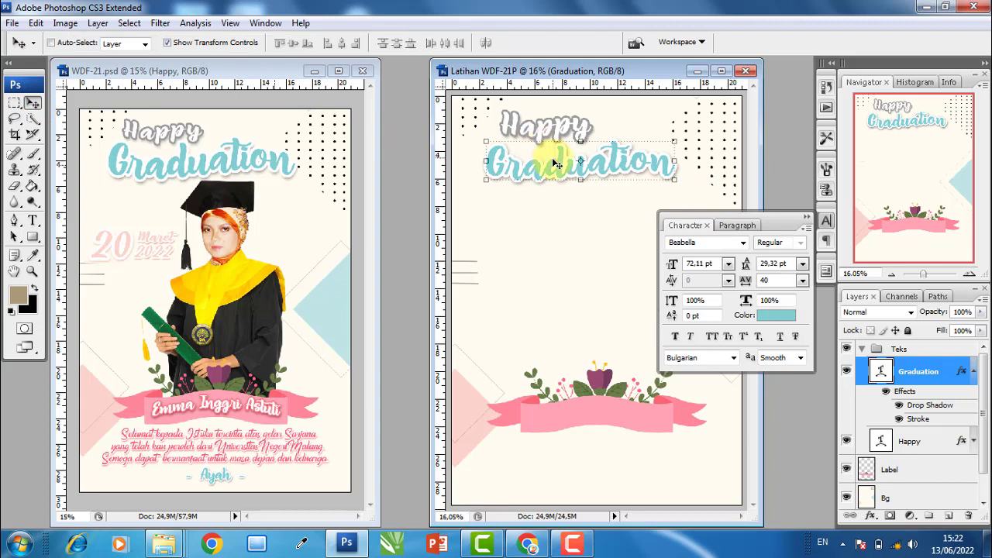
drag(554, 163, 540, 152)
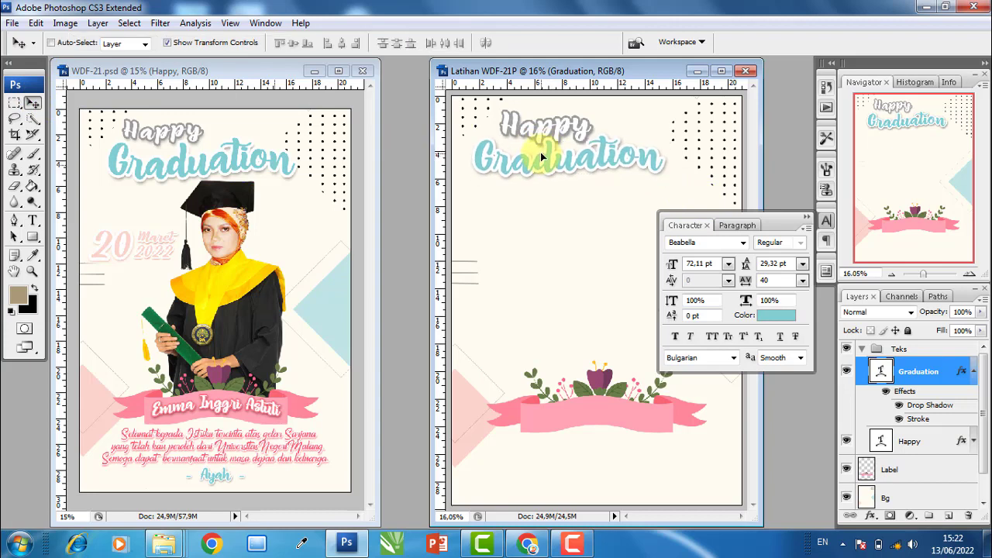
right_click(548, 122)
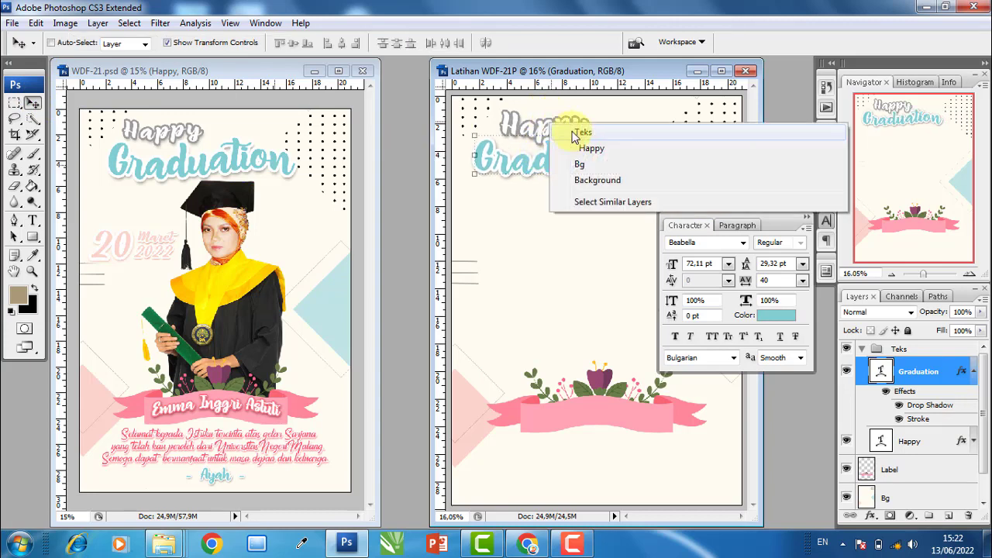
click(583, 147)
key(shift+Up)
key(shift+Up)
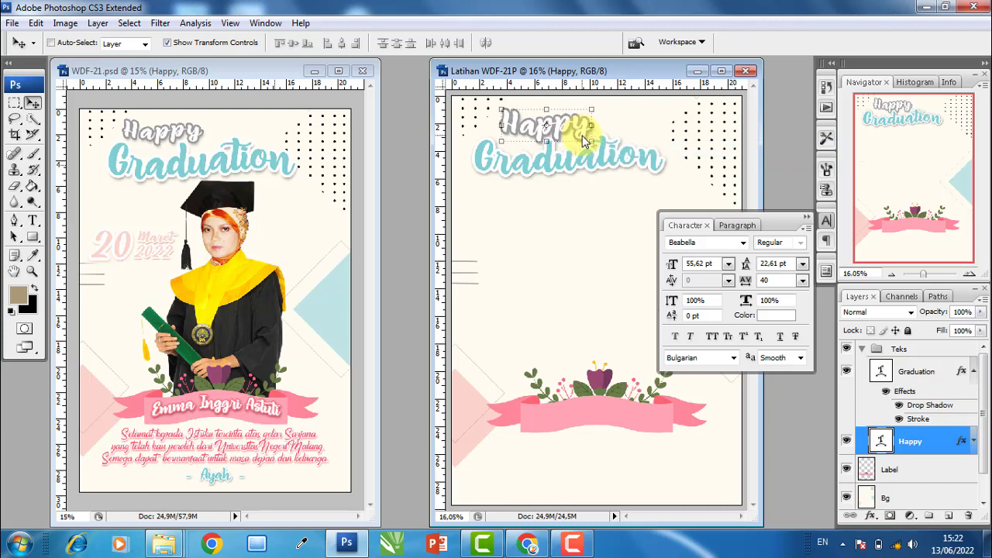
key(shift+Up)
key(shift+Up)
drag(585, 139, 582, 140)
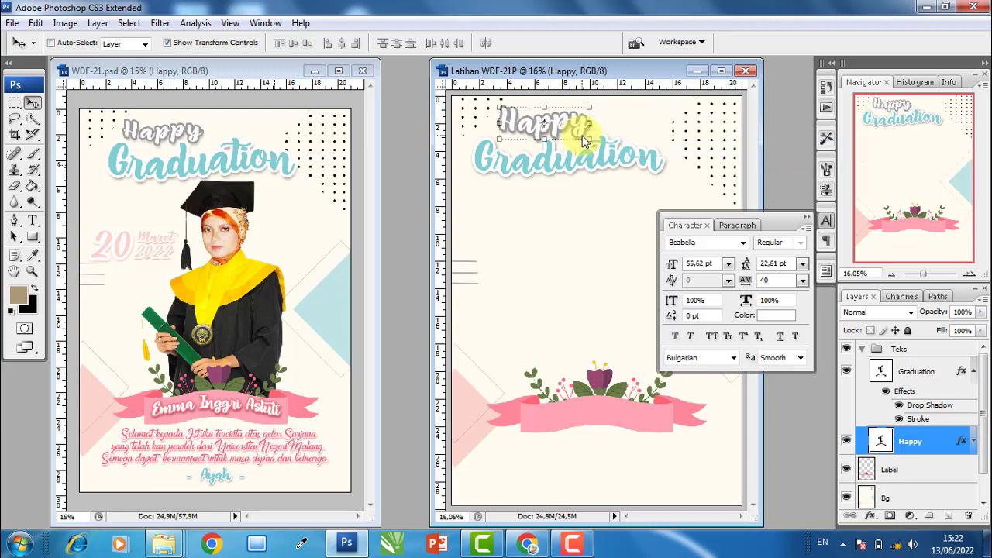
Nudge Graduation left and down, hide transform controls, and drag a copy down toward the ribbon
right_click(571, 171)
click(616, 196)
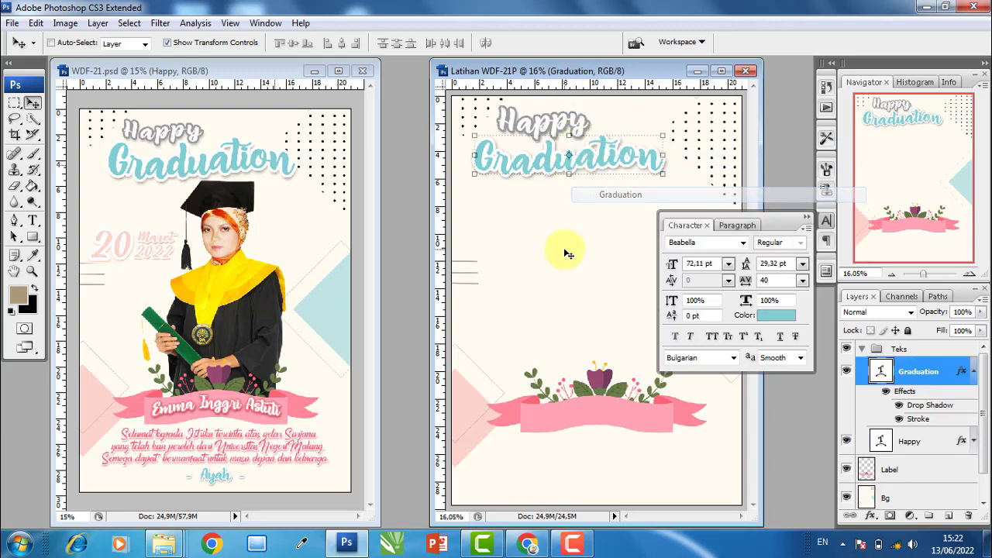
key(Left)
key(Left)
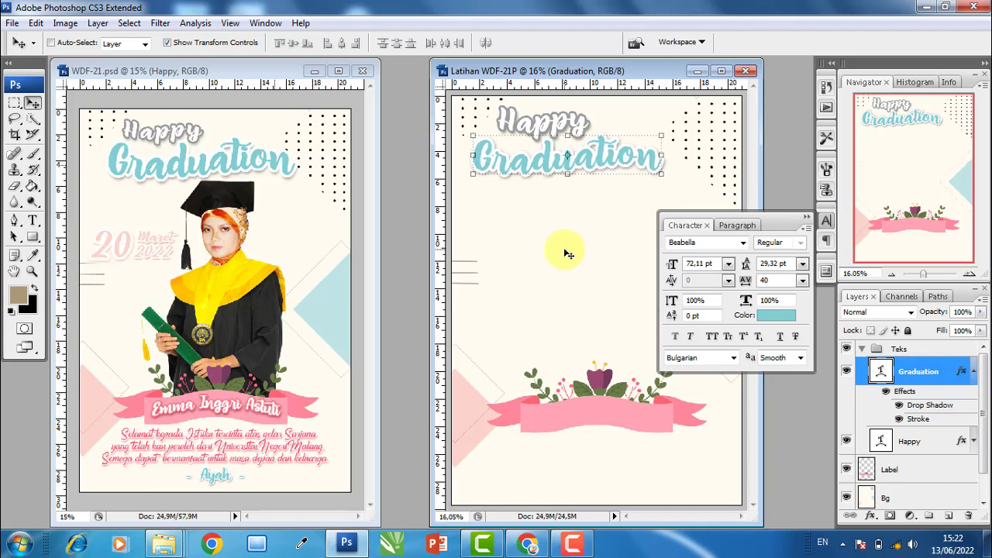
key(Left)
key(Down)
click(231, 44)
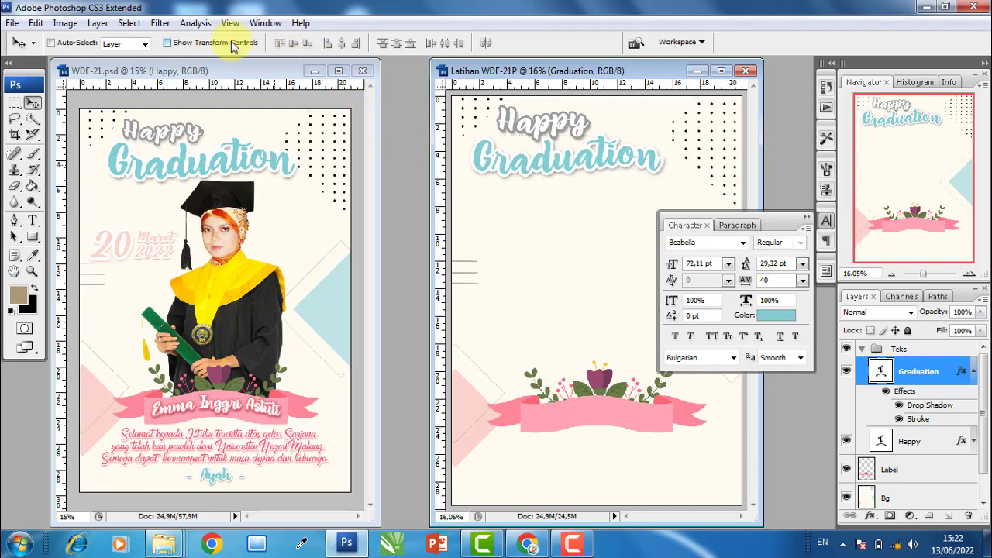
click(808, 219)
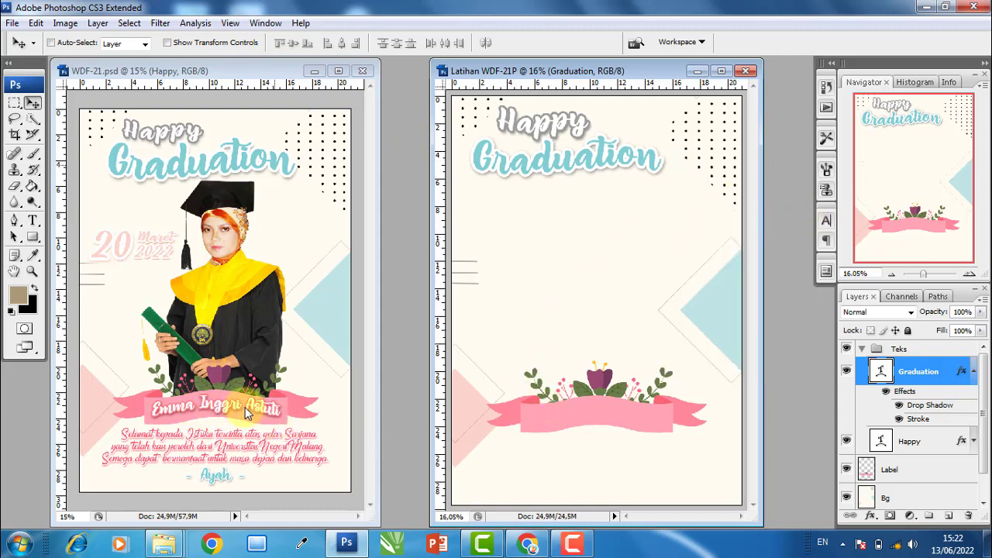
click(973, 371)
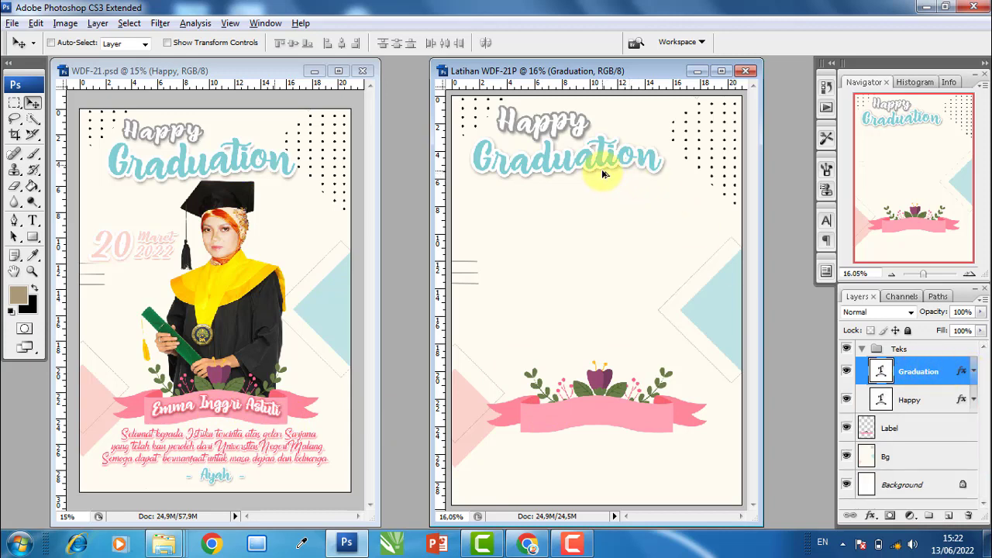
drag(604, 174, 626, 348)
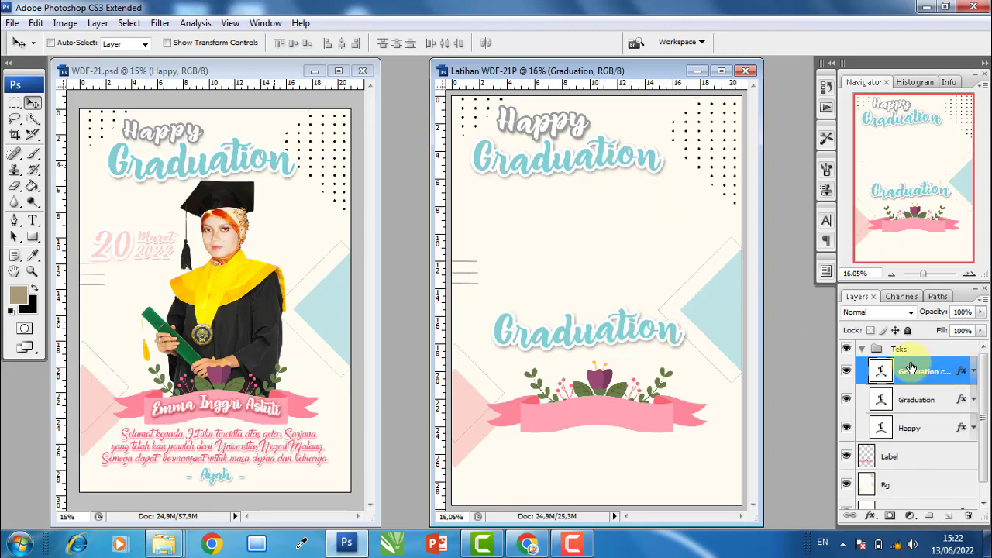
Move the Graduation copy near the pink ribbon and shrink it to about half size
right_click(942, 369)
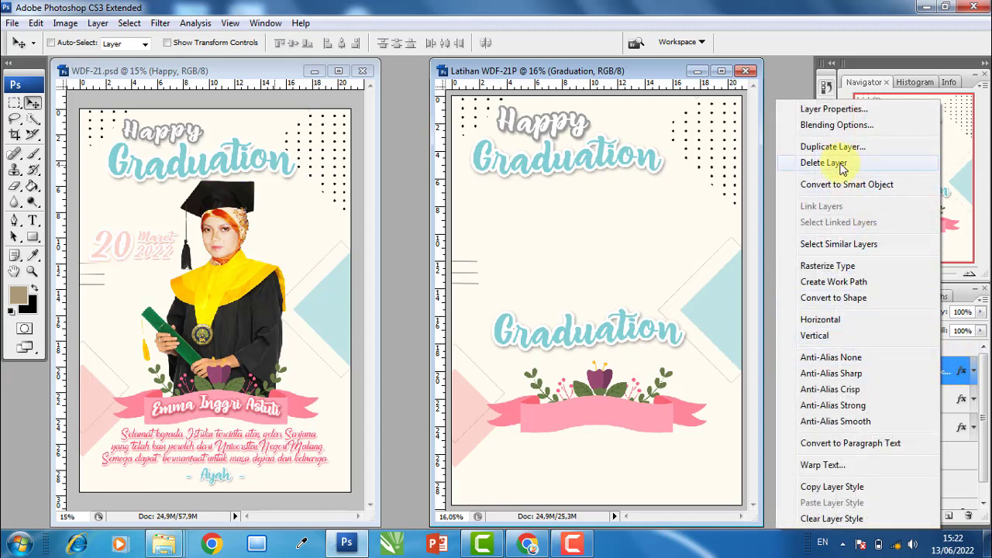
click(580, 261)
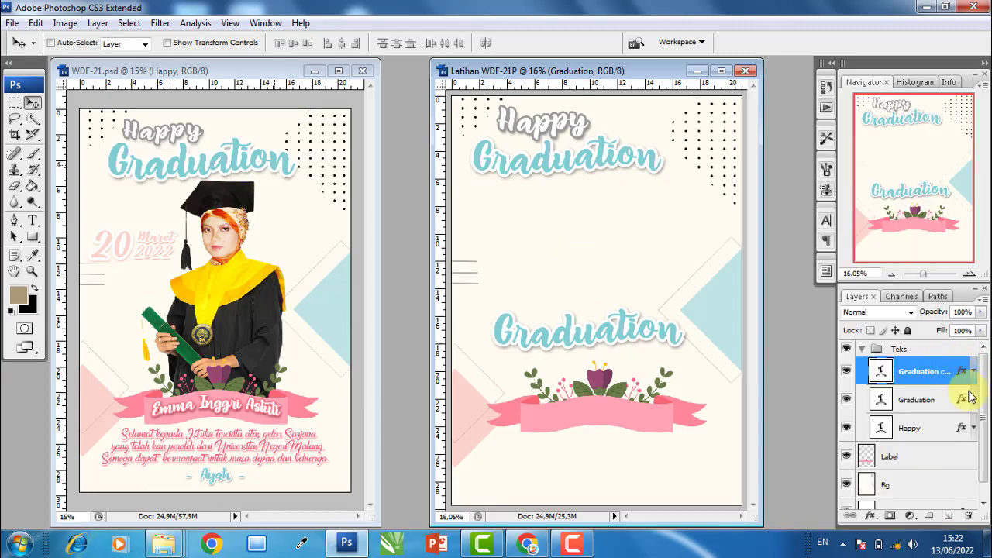
right_click(612, 336)
click(659, 357)
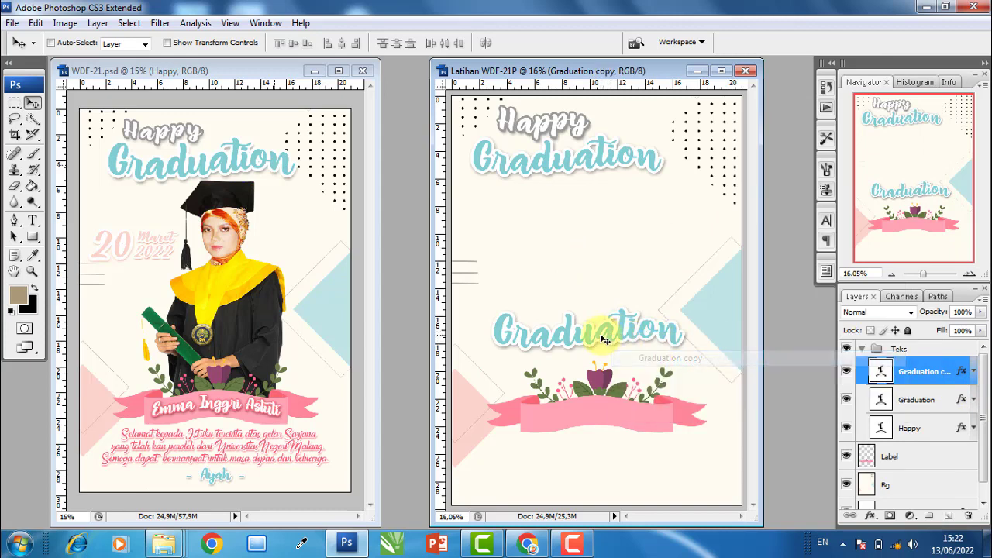
mouse_move(597, 337)
mouse_down()
mouse_move(627, 409)
mouse_move(607, 320)
mouse_up()
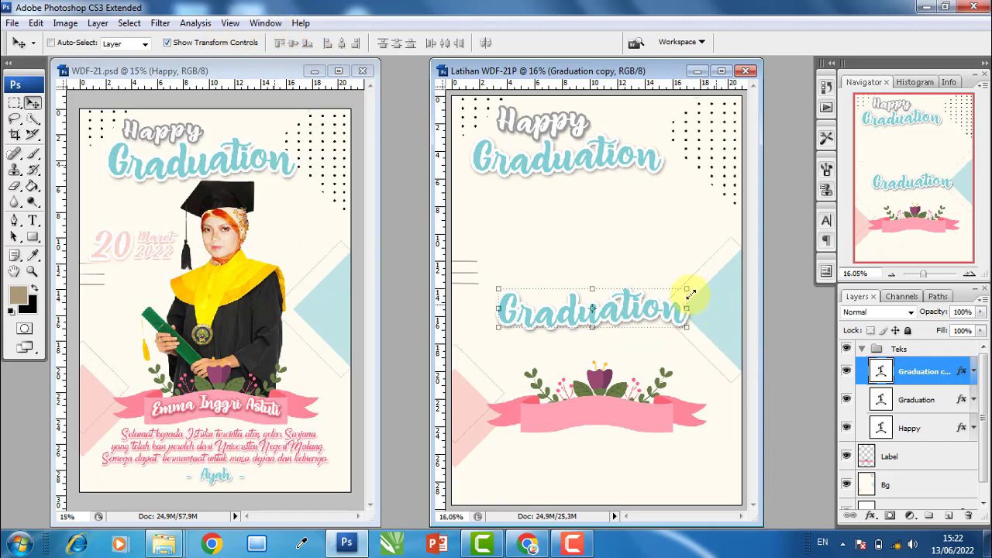
key(ctrl+t)
drag(689, 273, 588, 312)
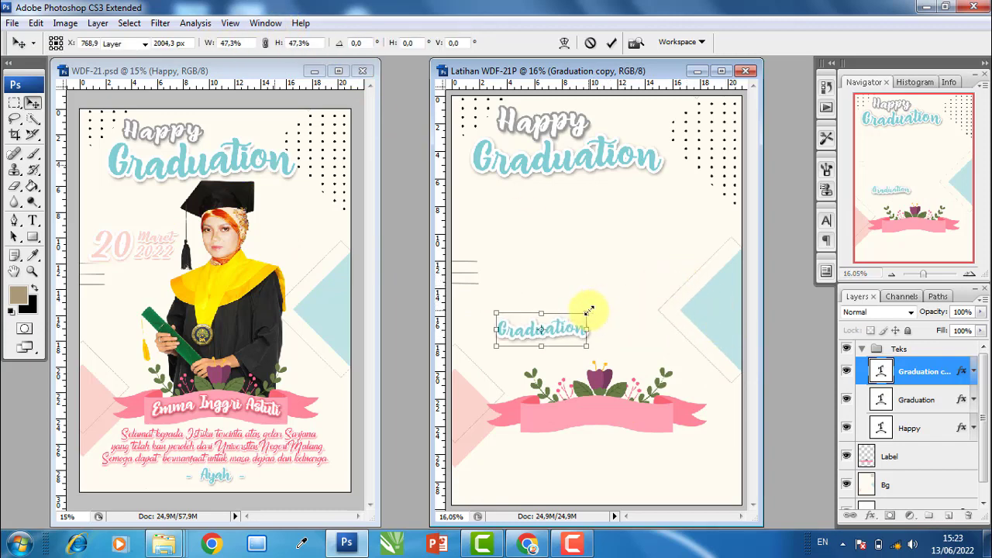
key(Return)
Replace the copy's text with the graduate's name and move it down onto the ribbon
click(34, 221)
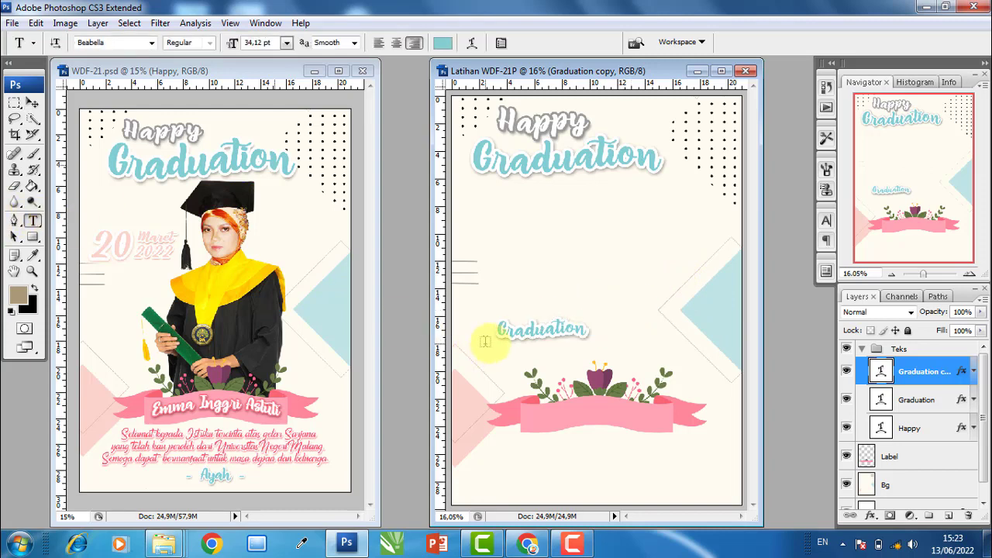
double_click(526, 332)
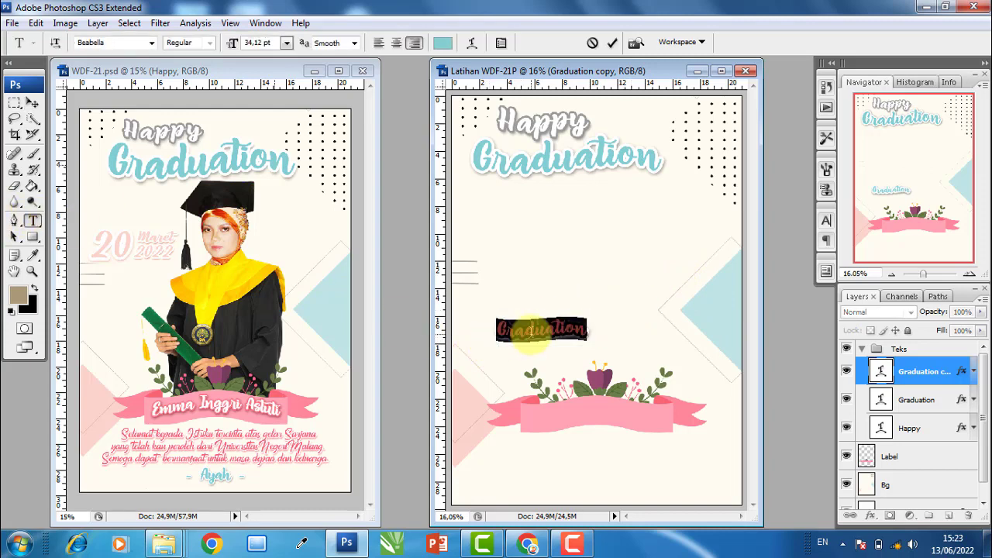
text(Emma)
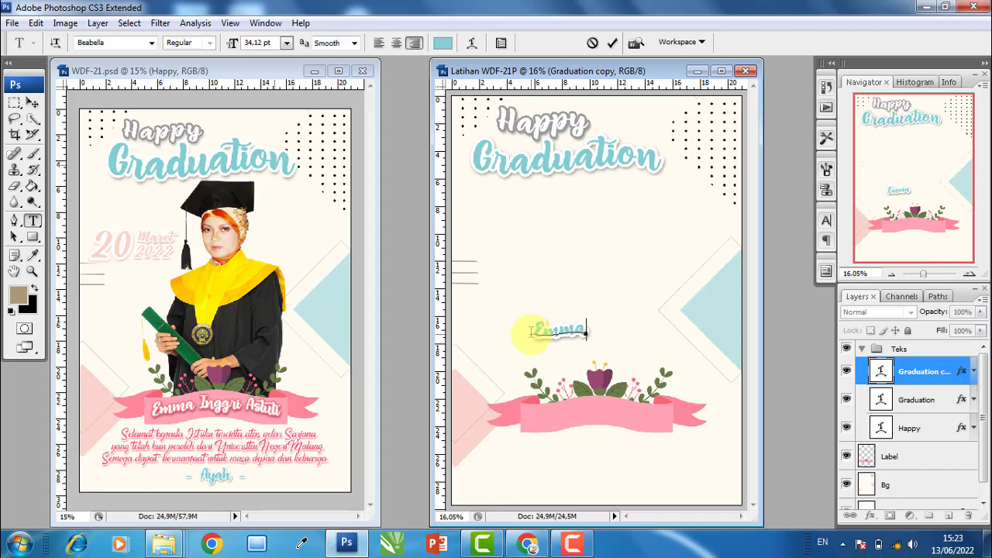
text( Inggri A)
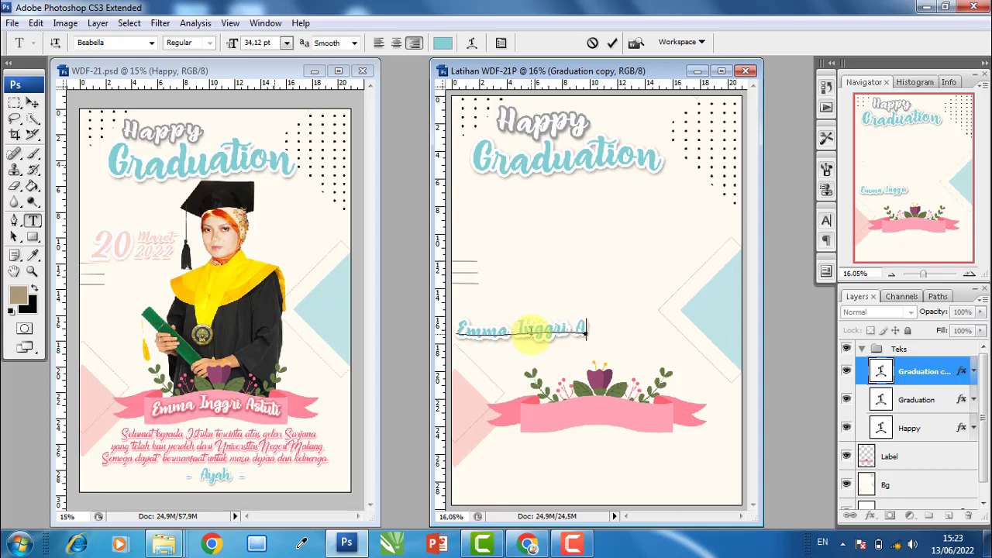
text(stuti)
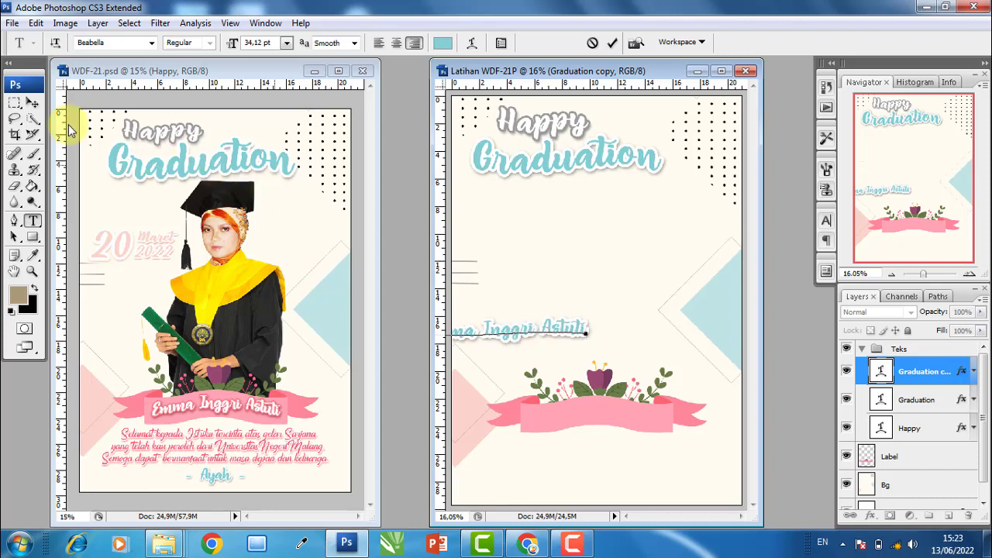
click(32, 102)
drag(538, 313, 611, 394)
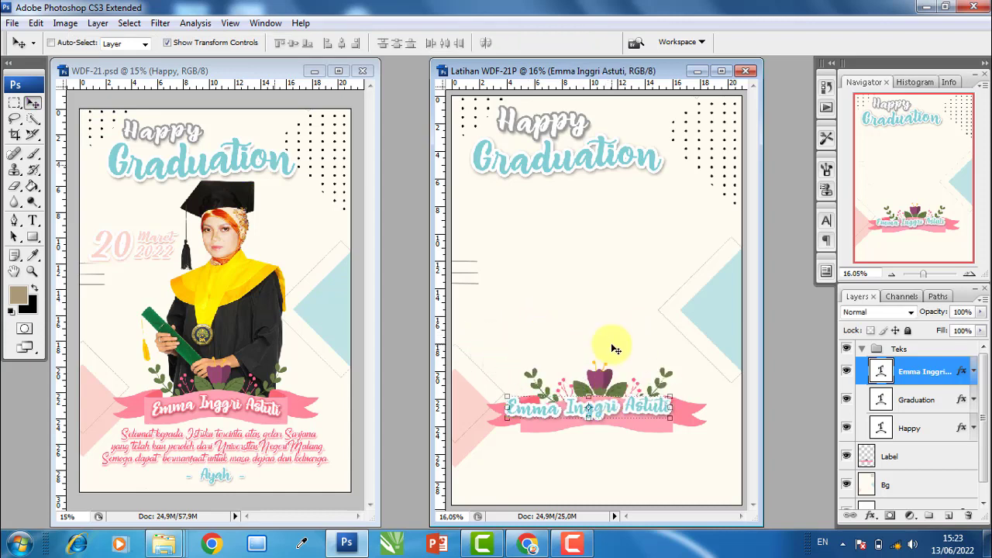
Zoom in, shift the name right and down on the ribbon, and thin its stroke to 13 px
key(f)
key(f)
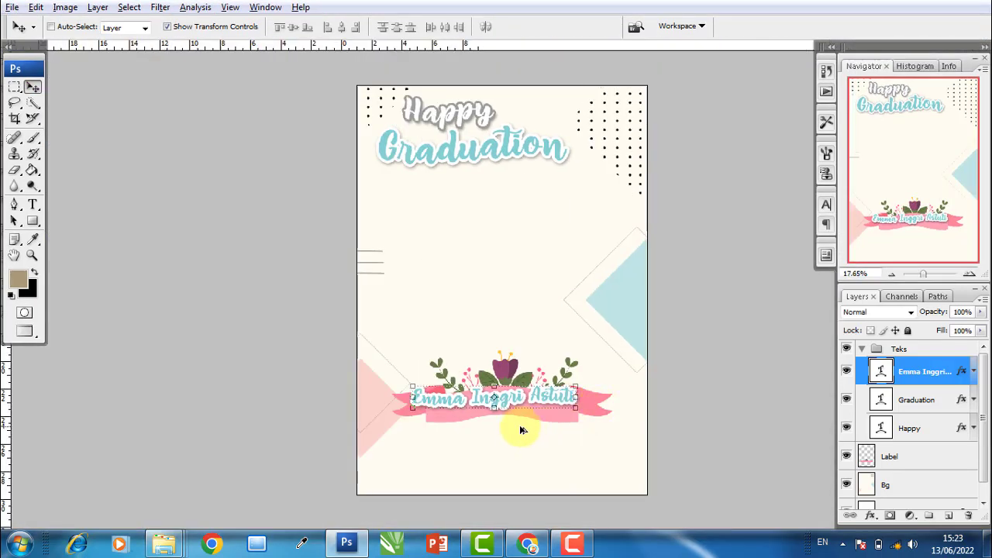
scroll(521, 430, up, 5)
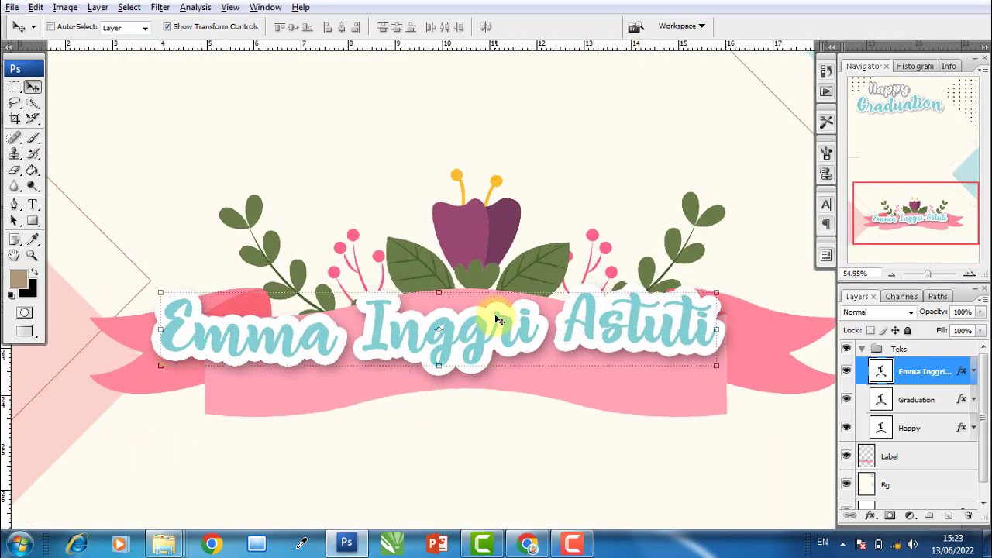
drag(551, 327, 594, 342)
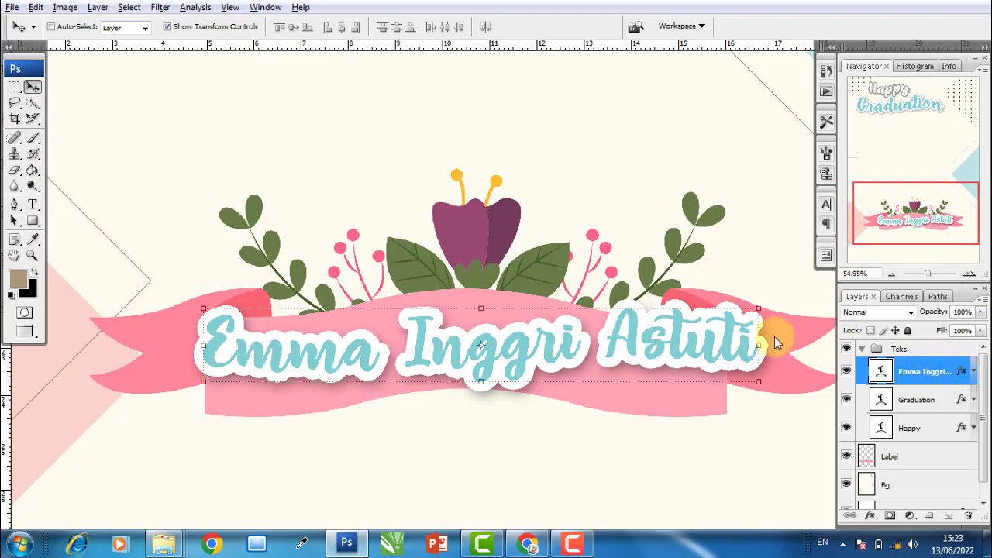
click(640, 380)
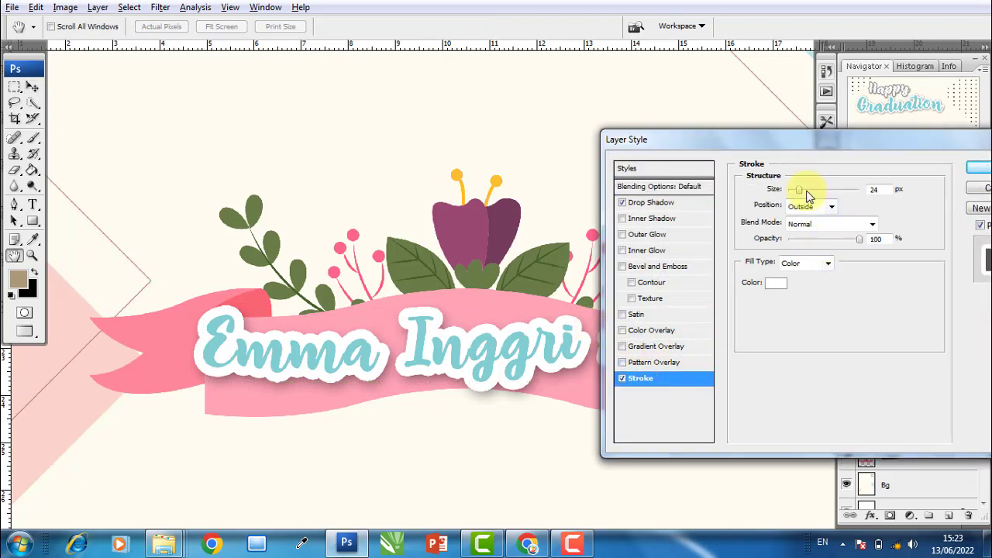
drag(801, 193, 797, 196)
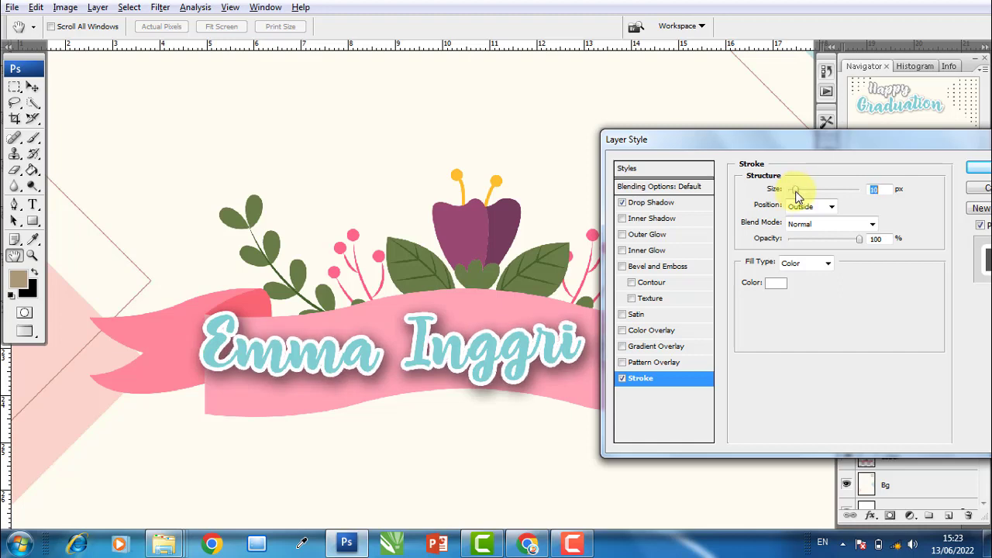
click(977, 172)
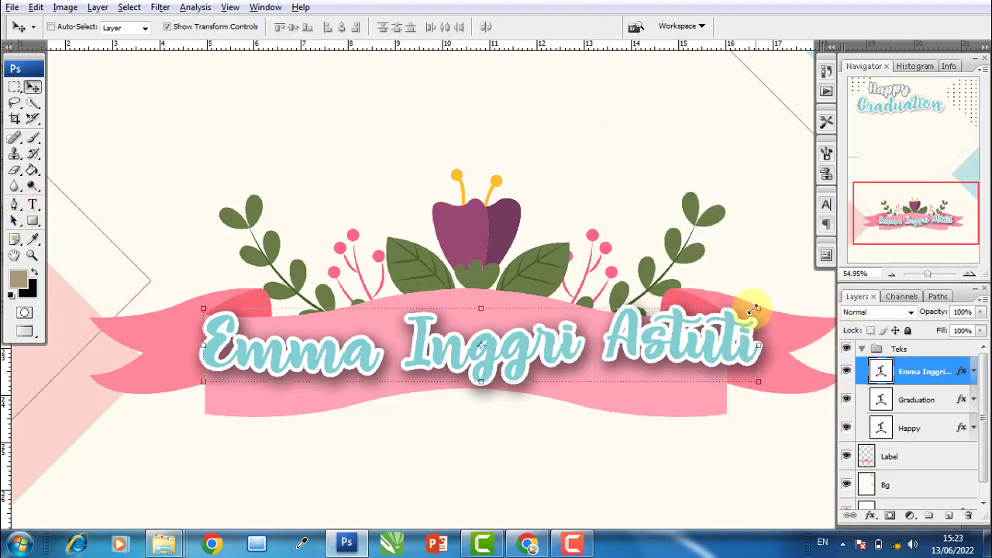
key(ctrl+t)
Scale the name down to about 89.6% and nudge it to fit the ribbon
drag(757, 291, 704, 310)
drag(640, 350, 647, 357)
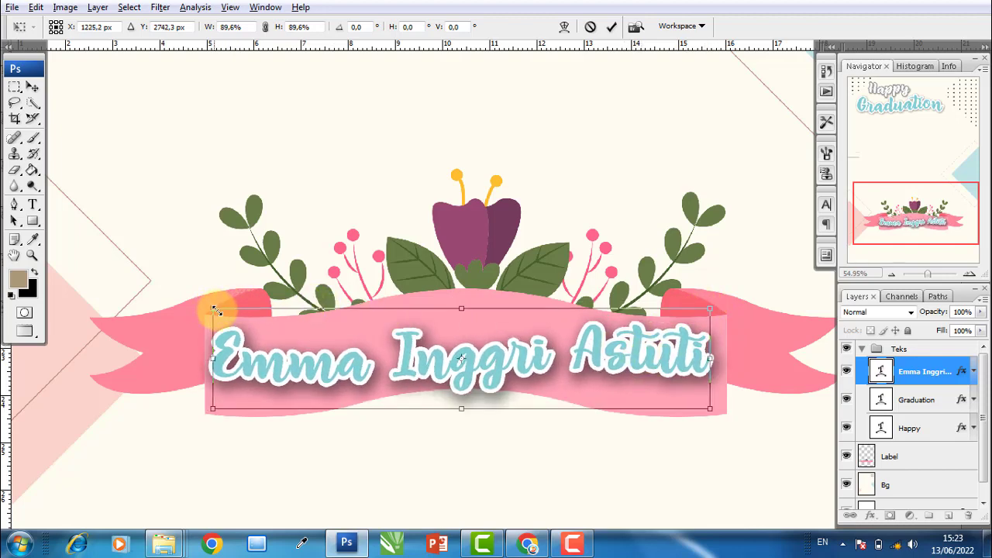
drag(214, 308, 221, 310)
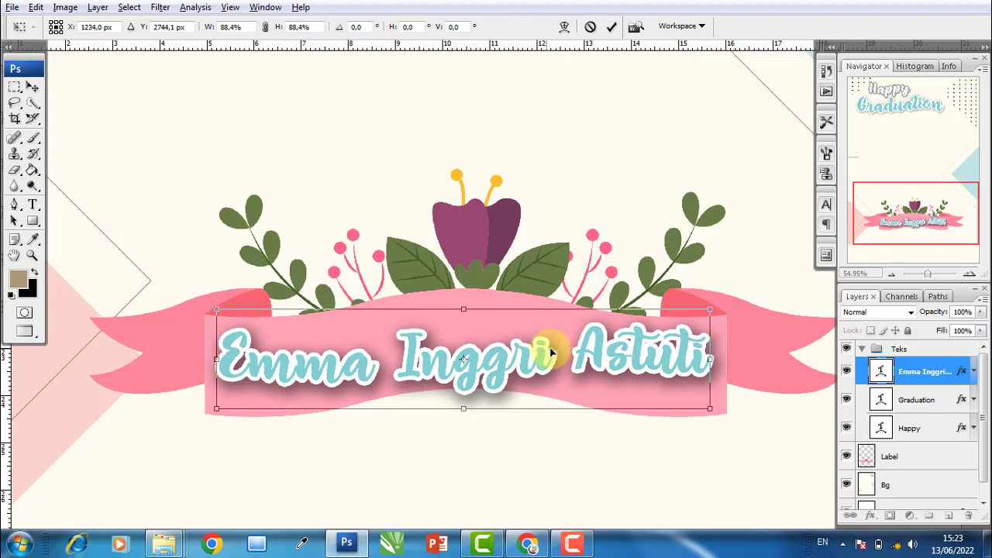
key(Return)
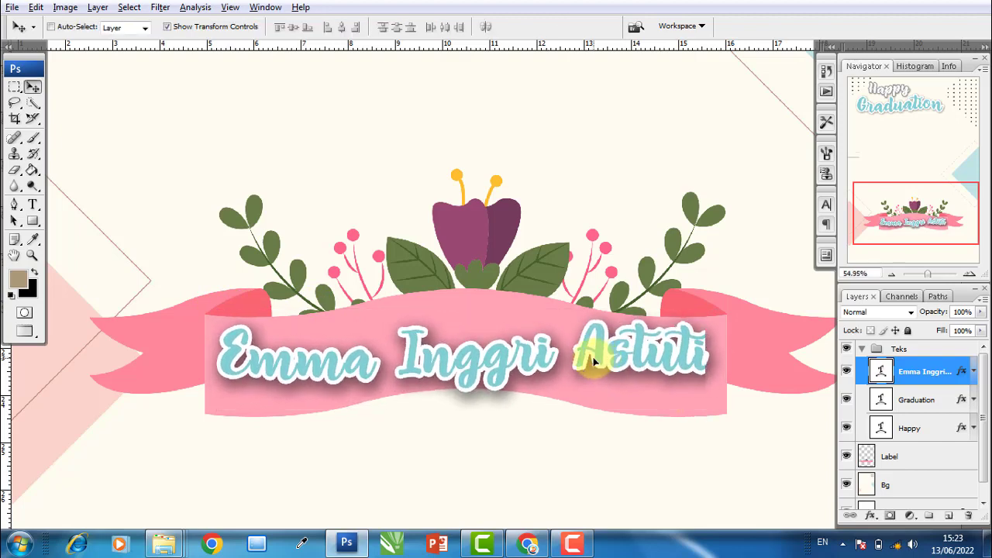
After trying Flag and Arc, apply a Wave warp with +13% bend to the name
click(32, 205)
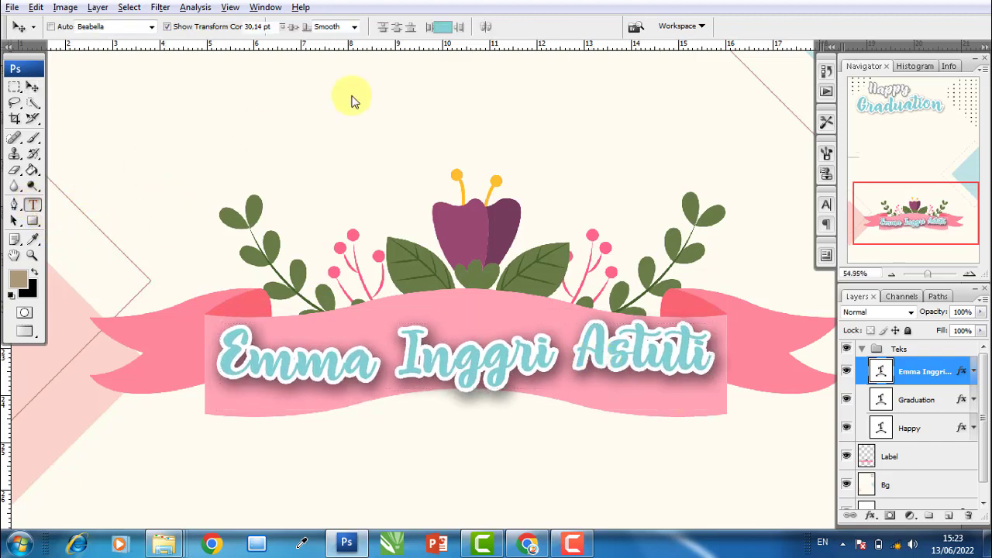
click(471, 28)
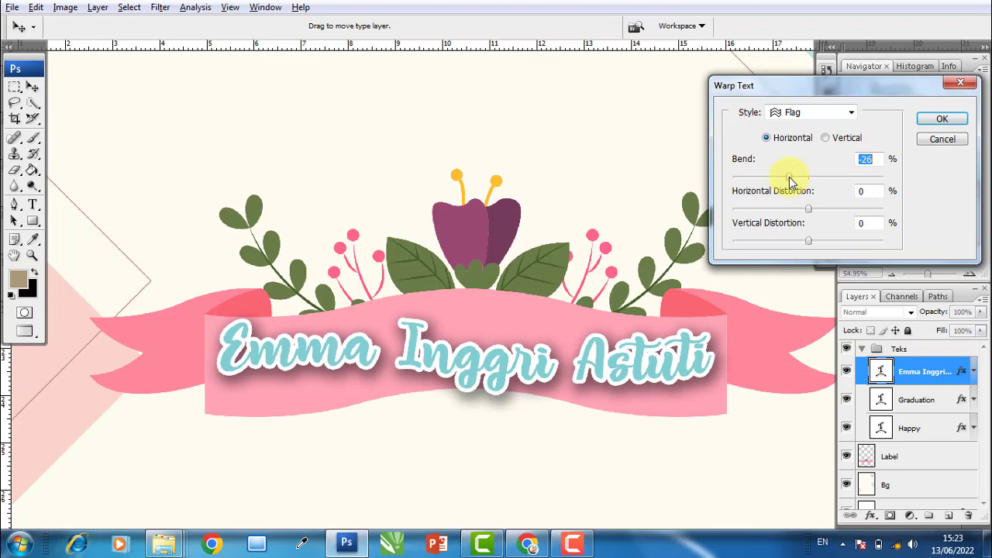
drag(790, 182, 788, 181)
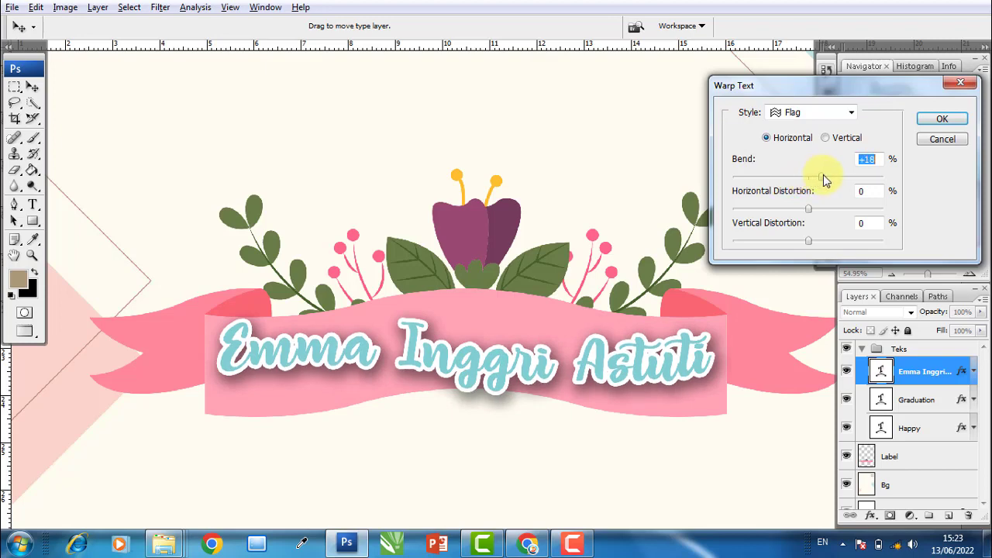
drag(827, 180, 835, 180)
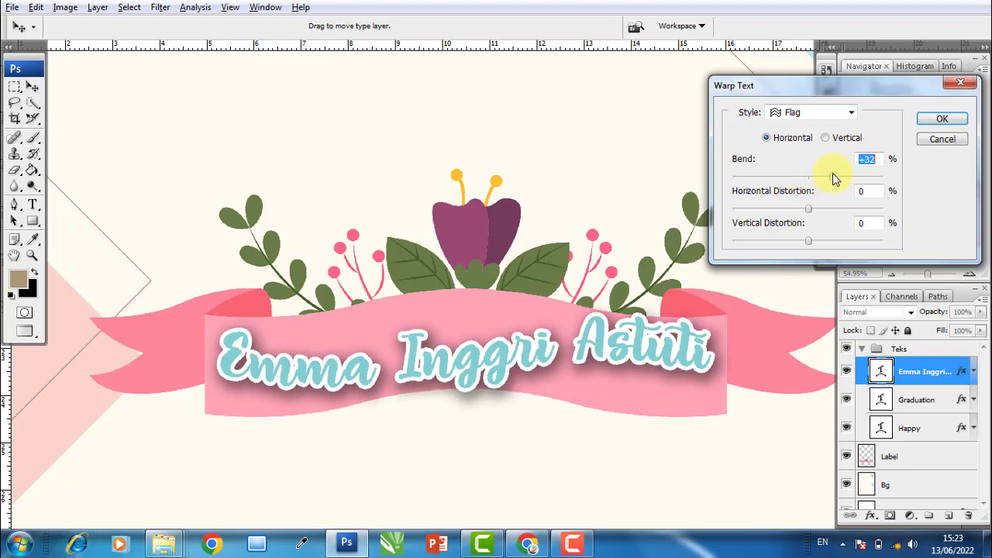
click(837, 114)
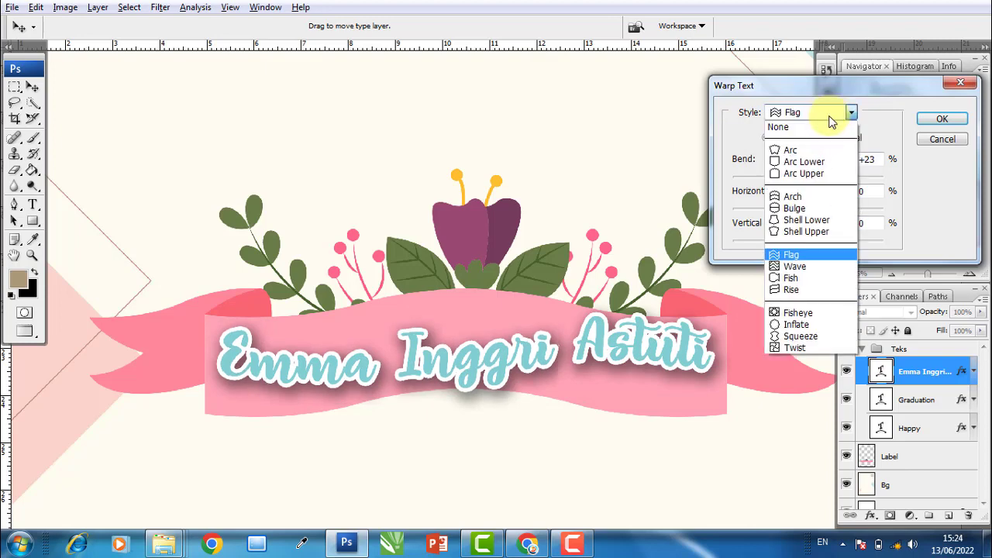
click(811, 149)
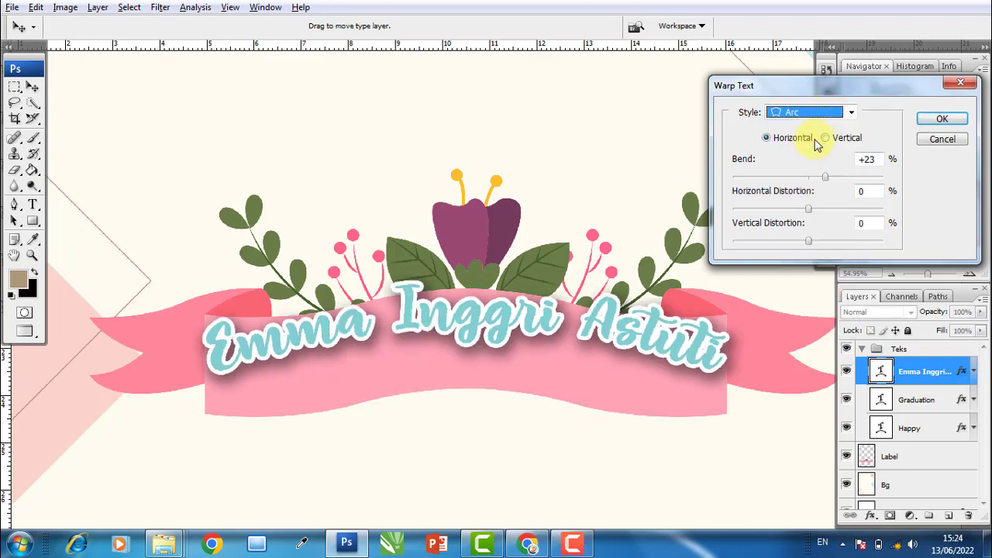
drag(821, 180, 812, 180)
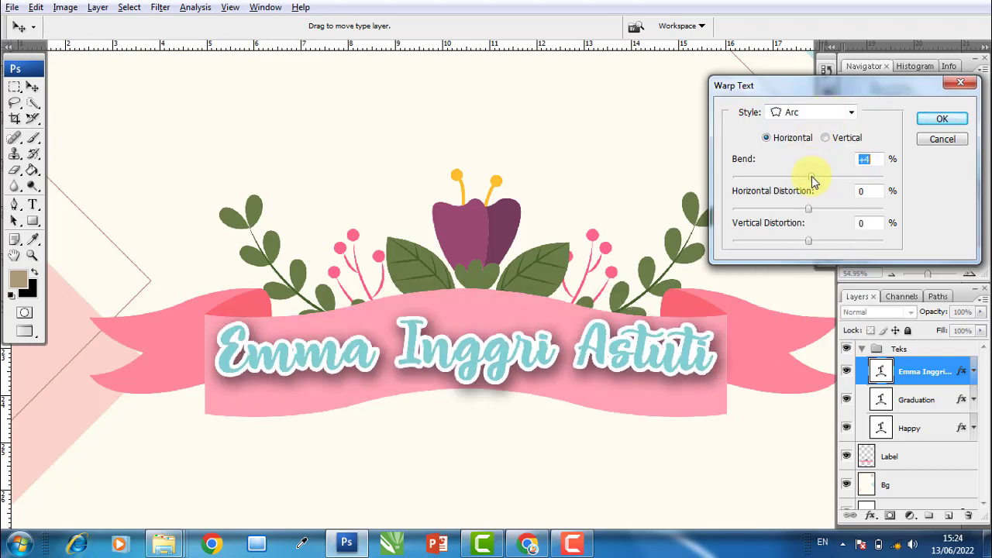
click(849, 114)
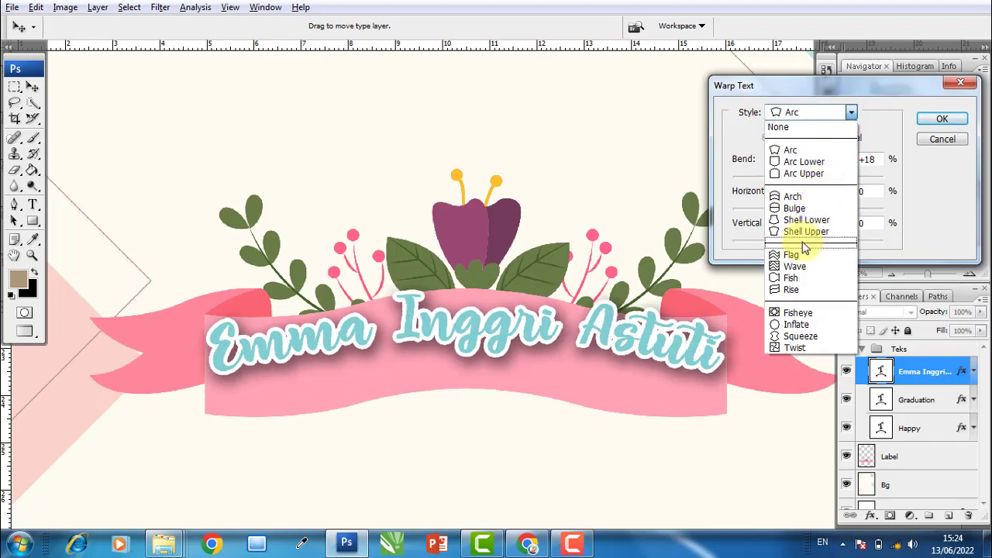
click(803, 267)
drag(821, 177, 795, 179)
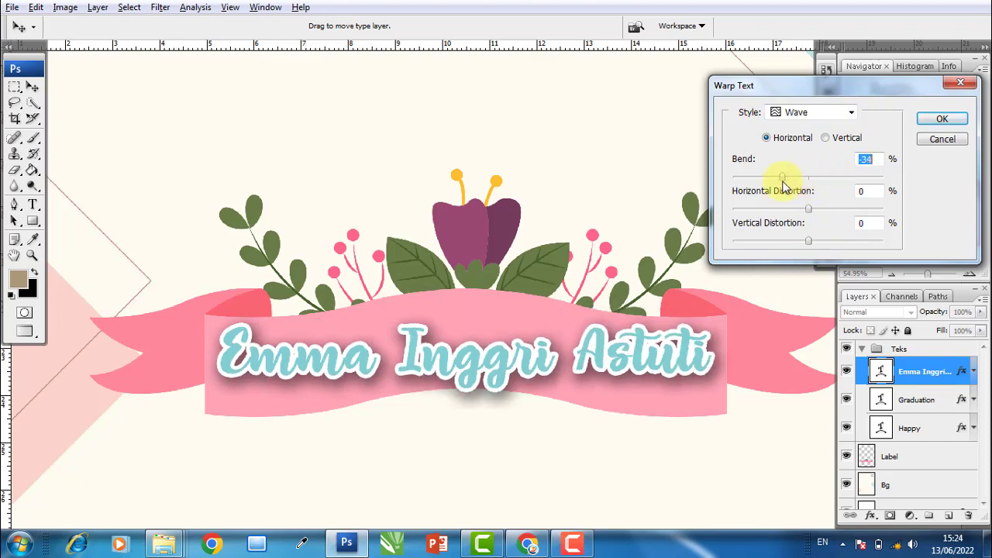
drag(773, 186, 770, 188)
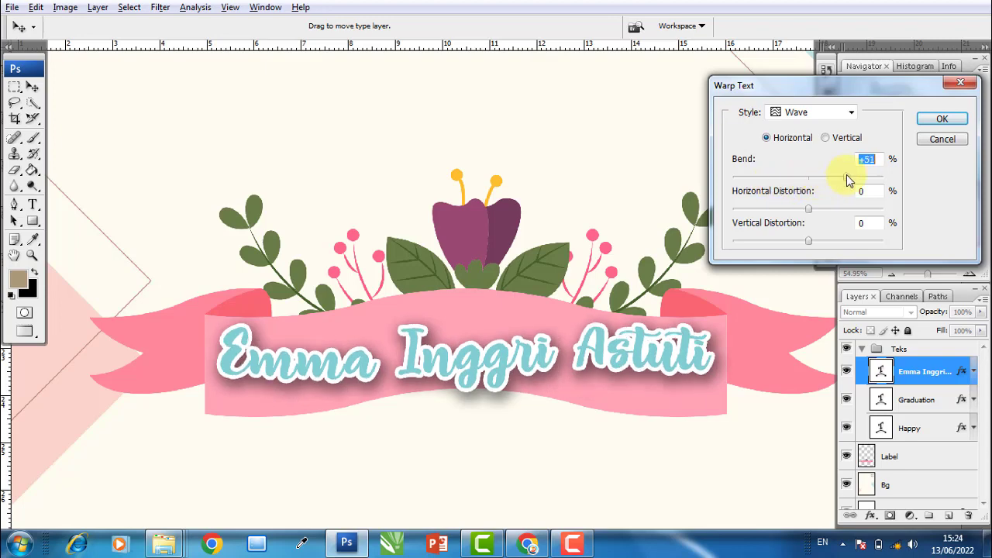
click(941, 126)
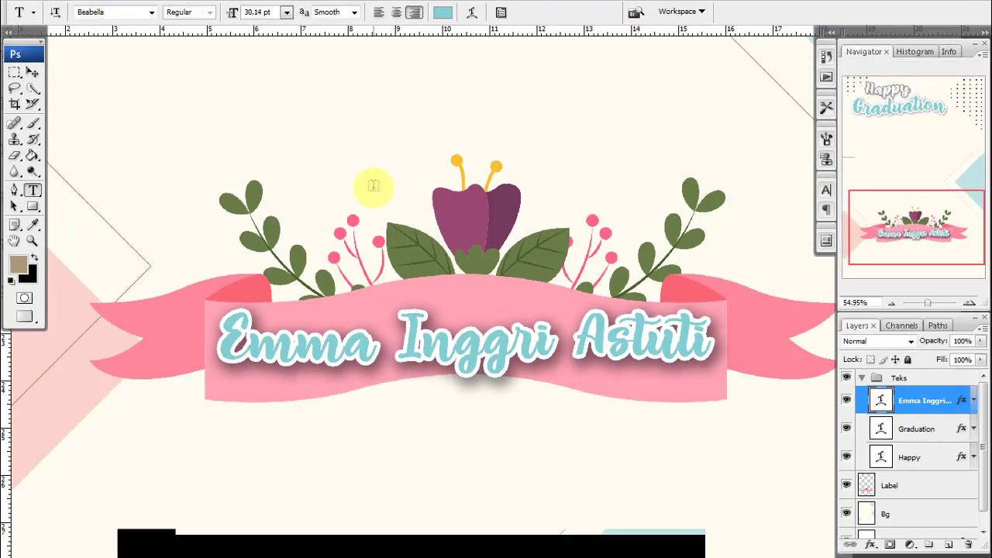
Check the reference poster's name warp settings, then return to the practice poster full-screen
key(f)
click(233, 399)
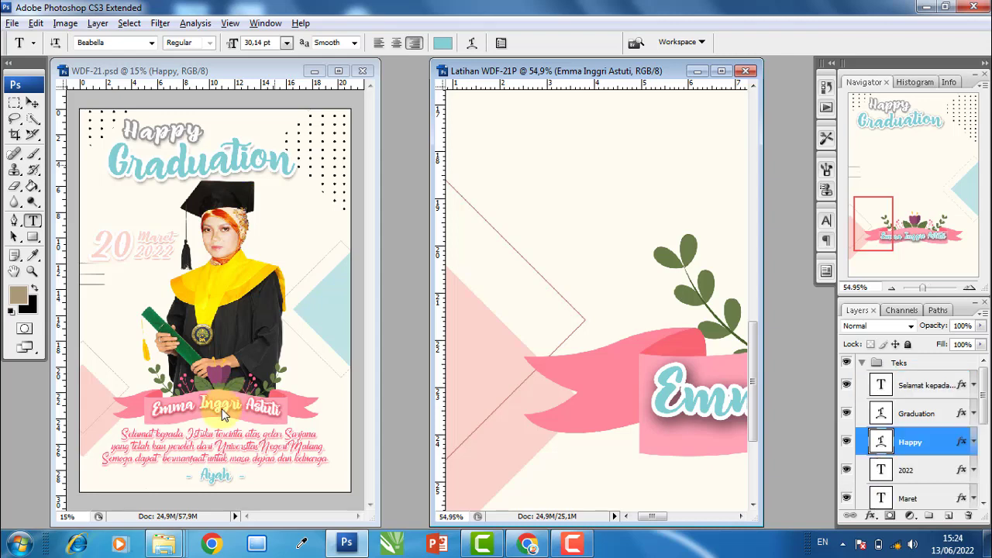
click(471, 42)
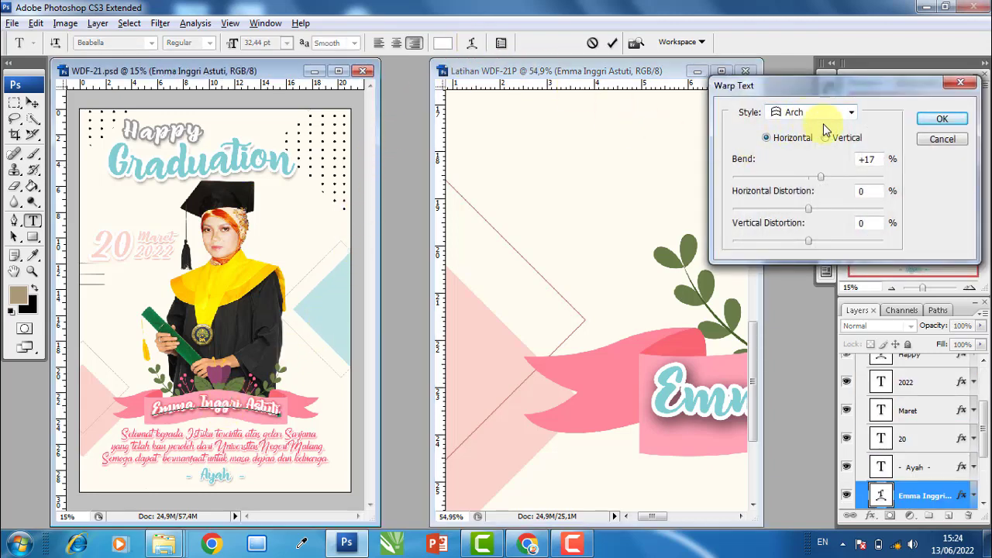
click(942, 139)
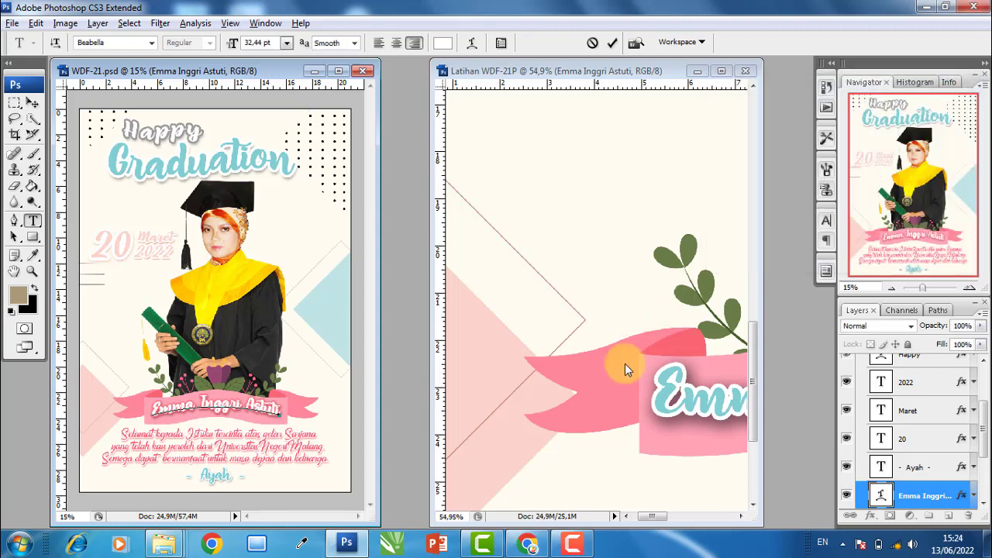
click(673, 391)
key(f)
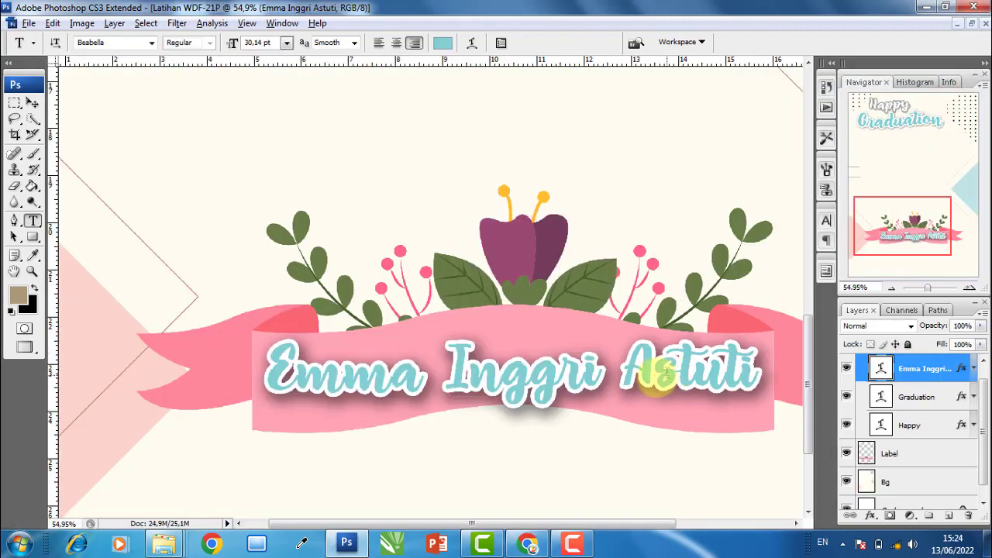
Change the name's warp to Arc style with a +17 bend
click(671, 376)
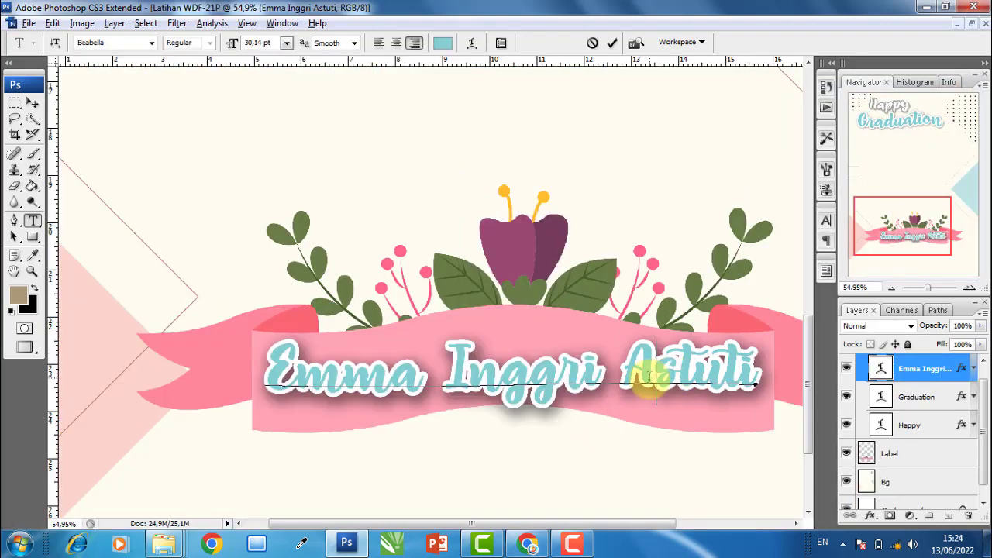
click(32, 102)
click(33, 221)
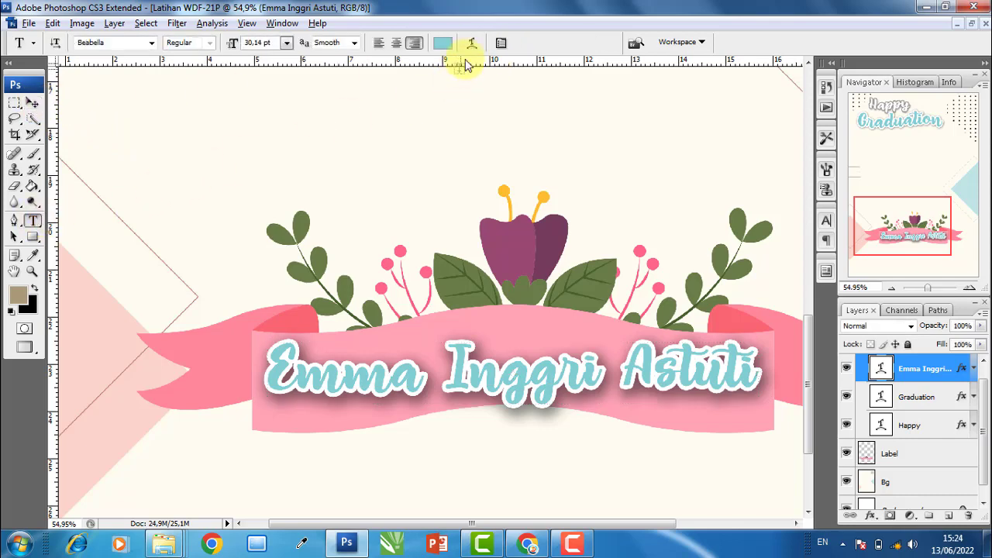
click(473, 44)
click(828, 116)
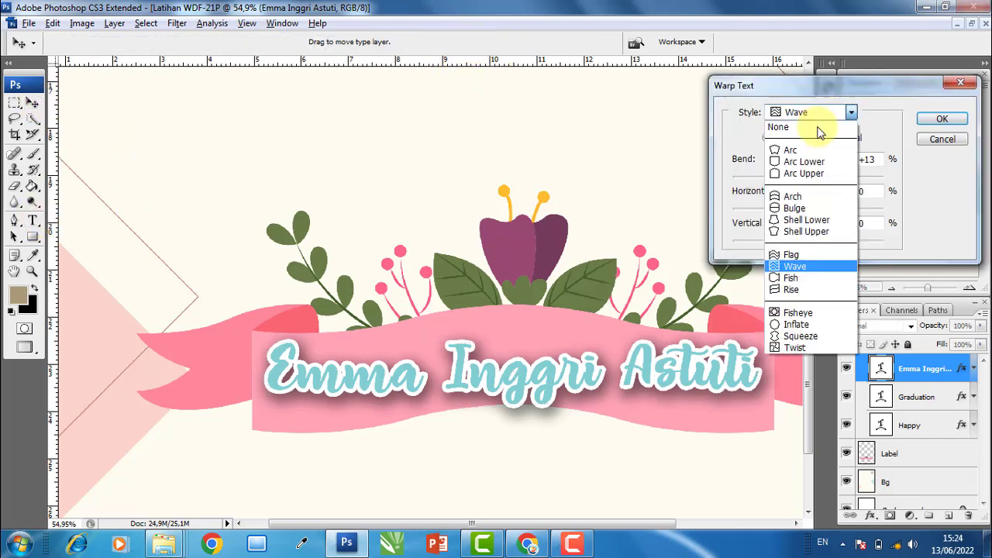
click(790, 148)
click(868, 159)
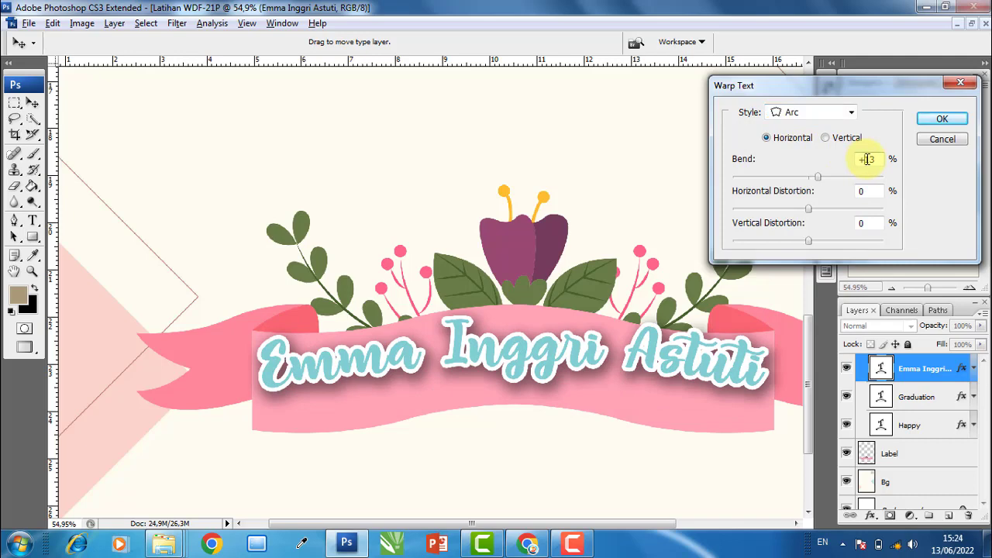
text(7)
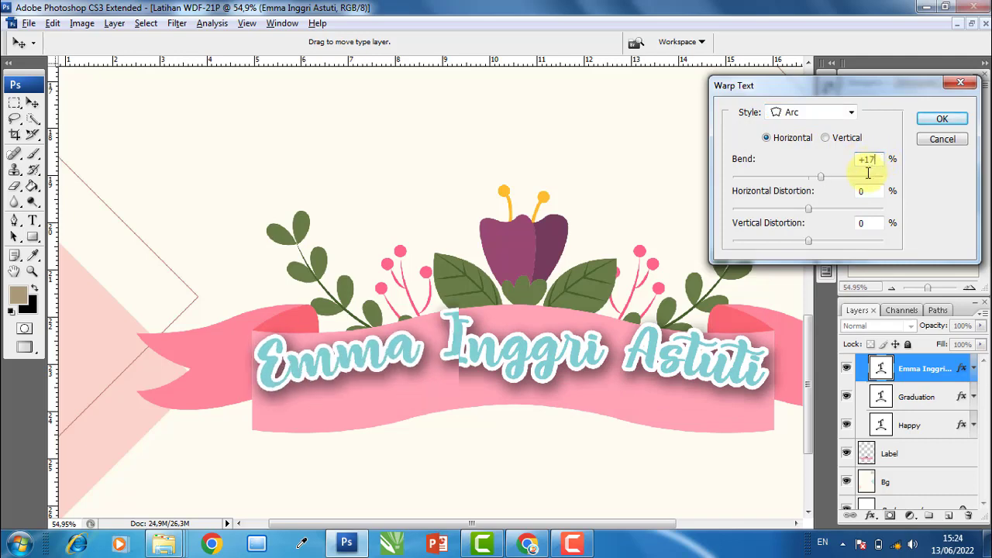
click(943, 120)
click(31, 103)
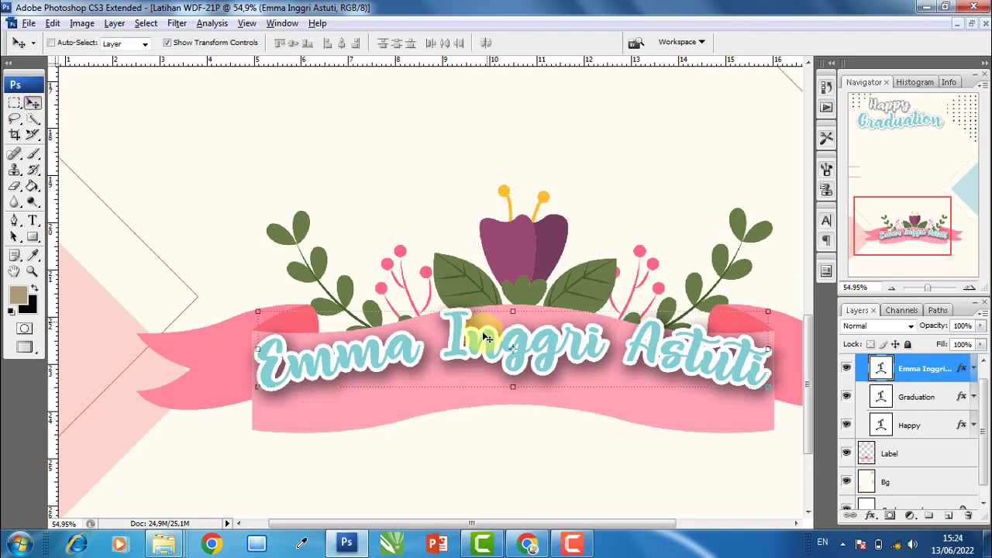
Lower the arched name, scale it to about 96%, and nudge it centred on the ribbon
drag(487, 339, 487, 351)
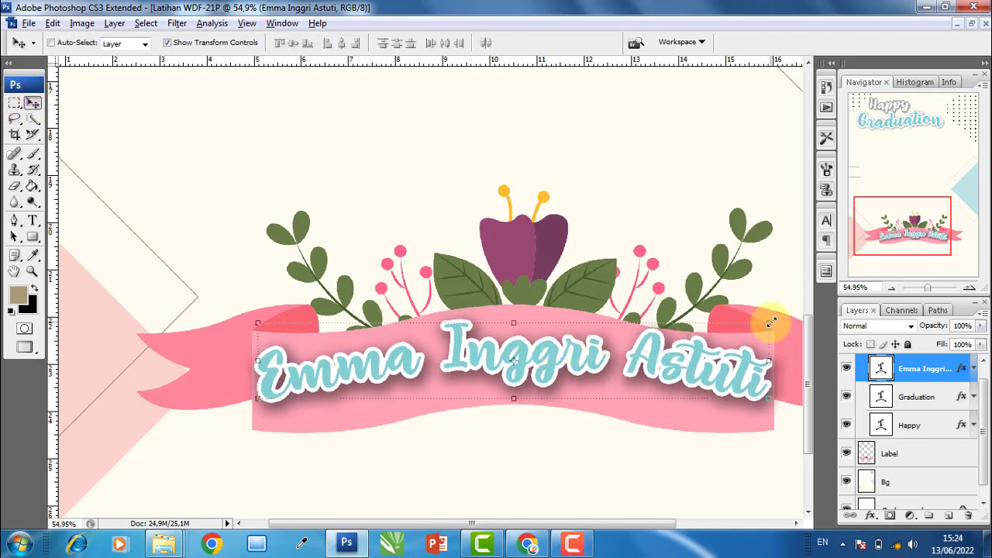
click(771, 322)
drag(779, 305, 568, 361)
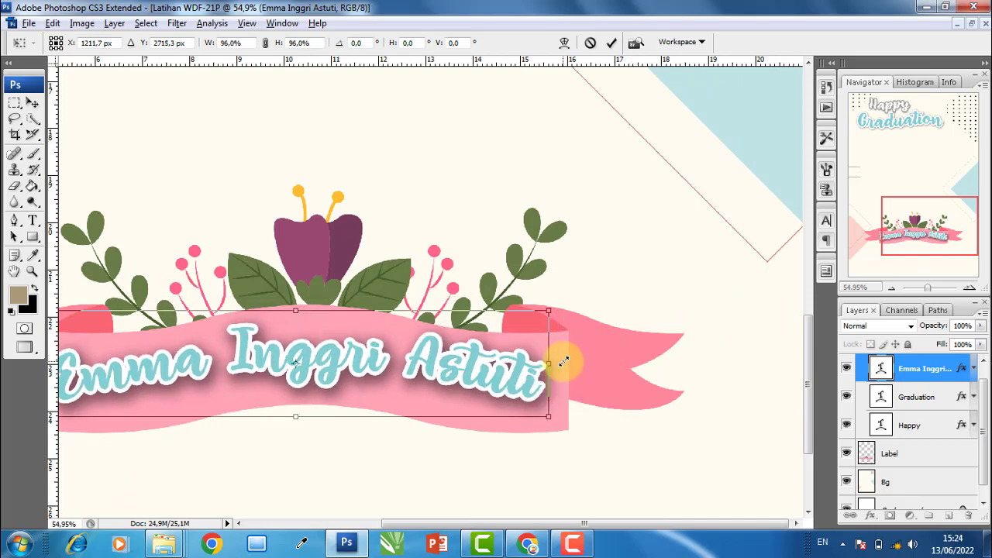
drag(568, 360, 563, 362)
key(Return)
drag(405, 361, 582, 303)
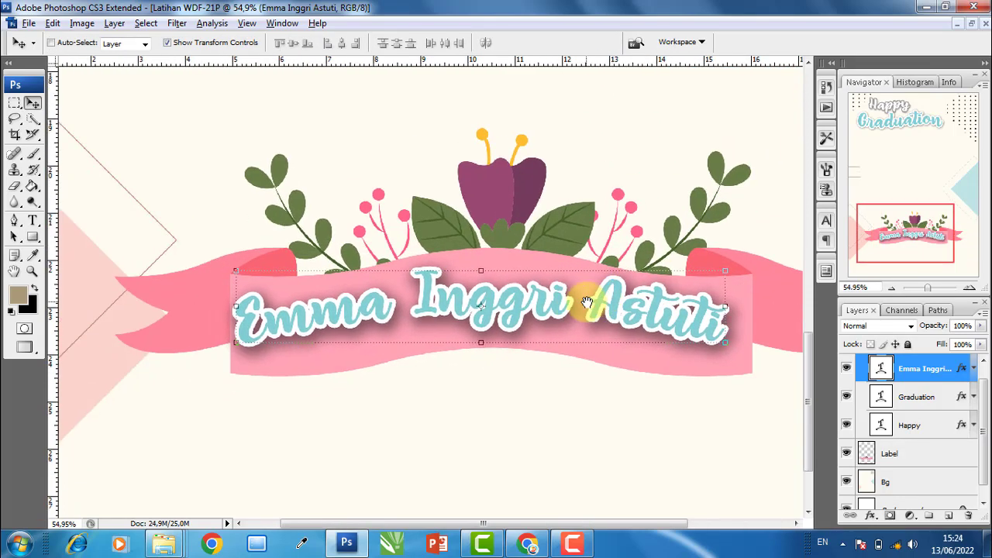
key(Down)
key(Down)
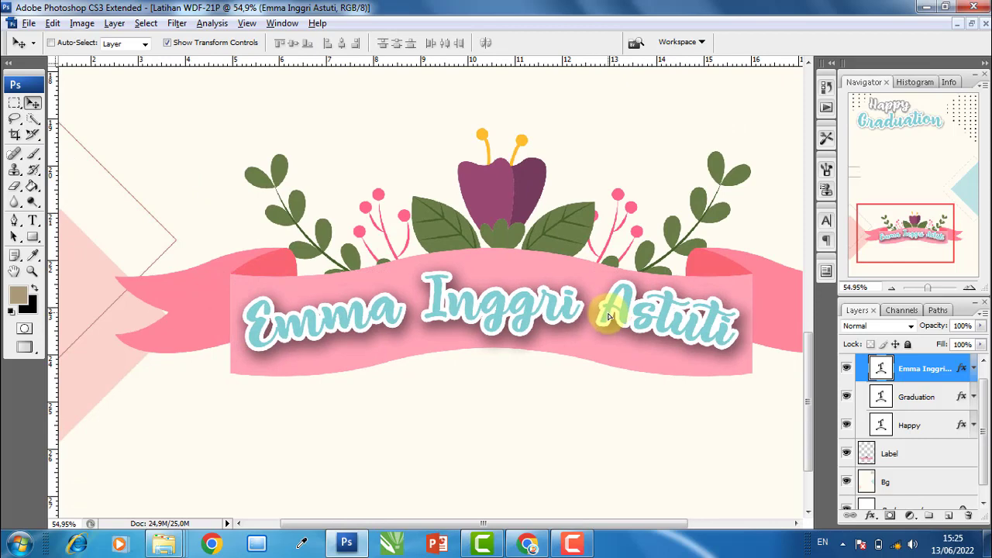
key(Right)
key(Right)
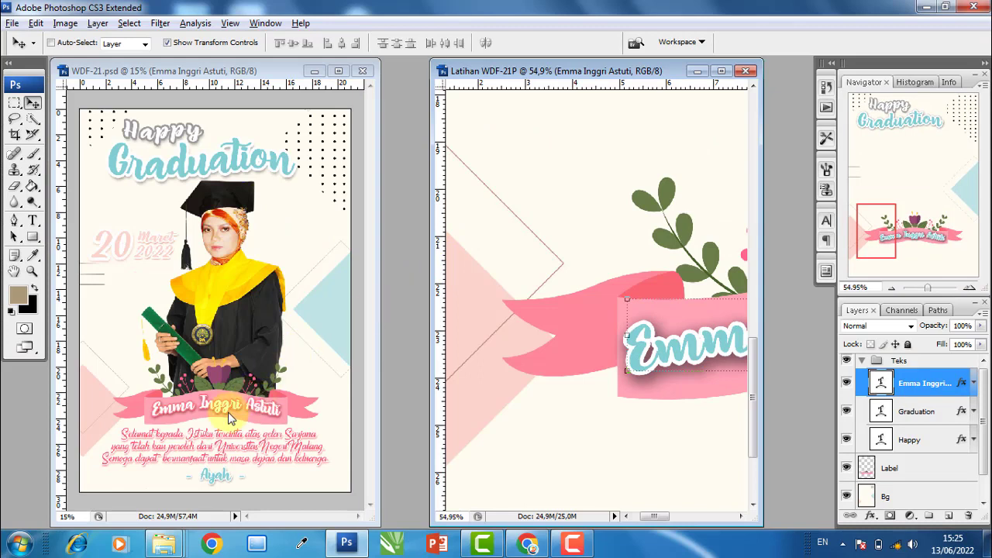
drag(229, 418, 639, 287)
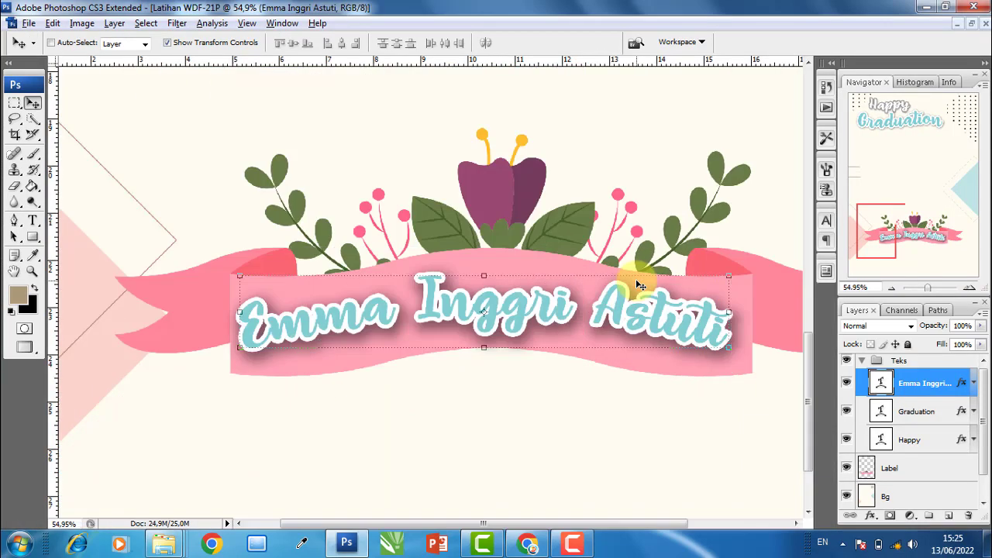
Add a white Color Overlay to the name text
key(f)
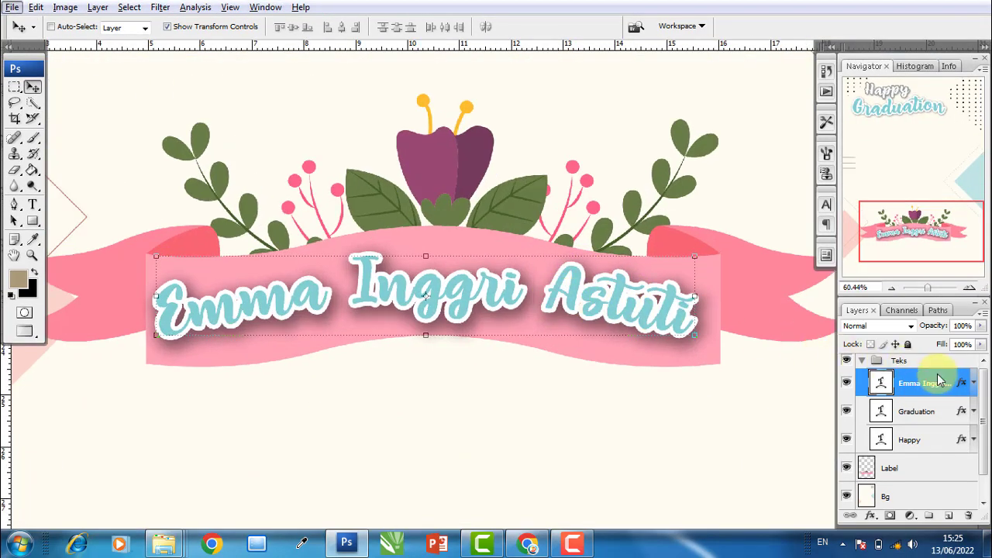
double_click(939, 379)
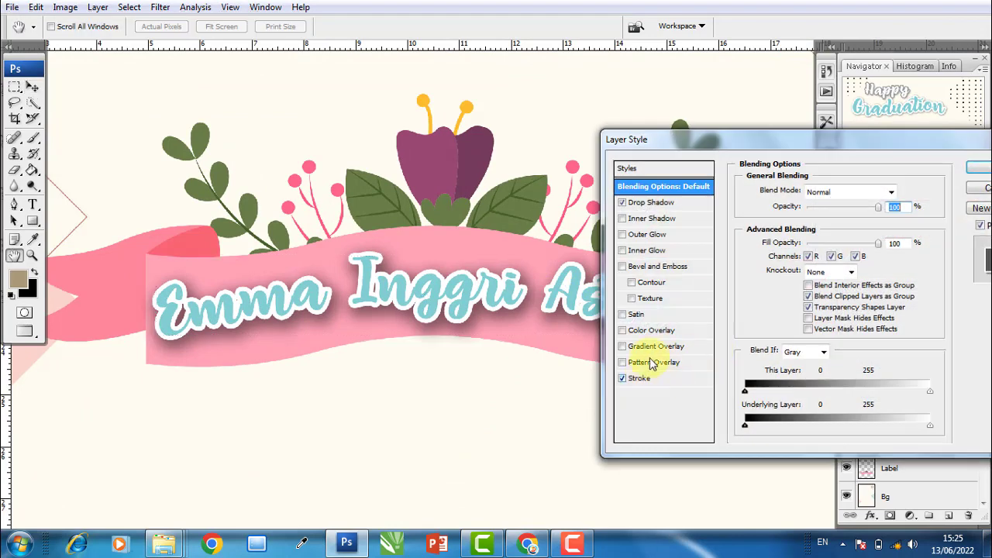
click(650, 332)
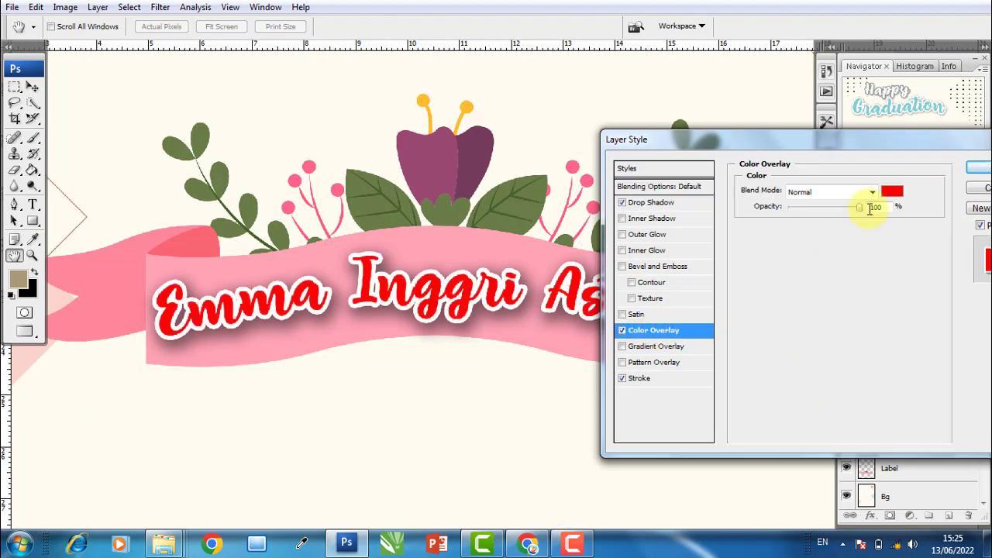
click(892, 192)
click(631, 166)
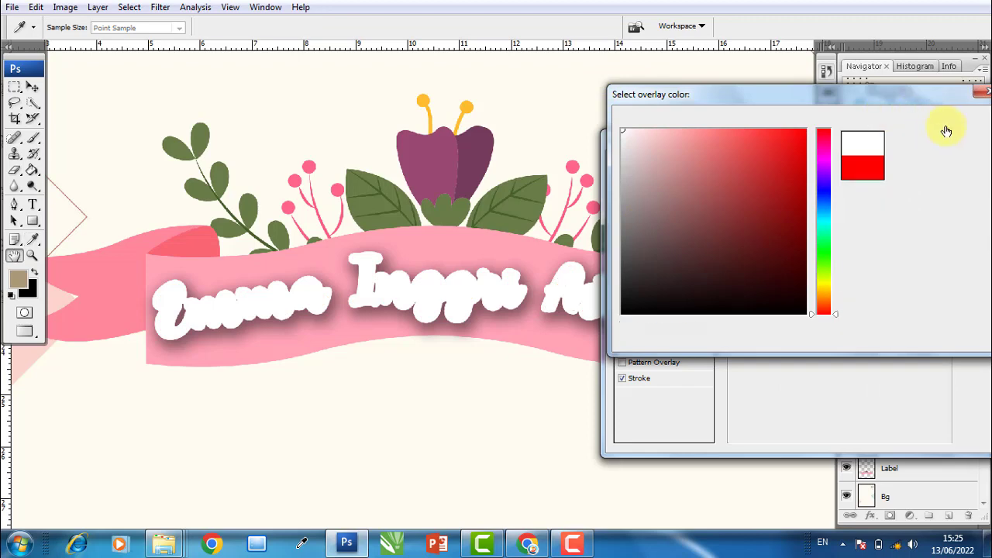
click(942, 120)
Set the name's stroke colour to the ribbon's pink fb6676
click(638, 379)
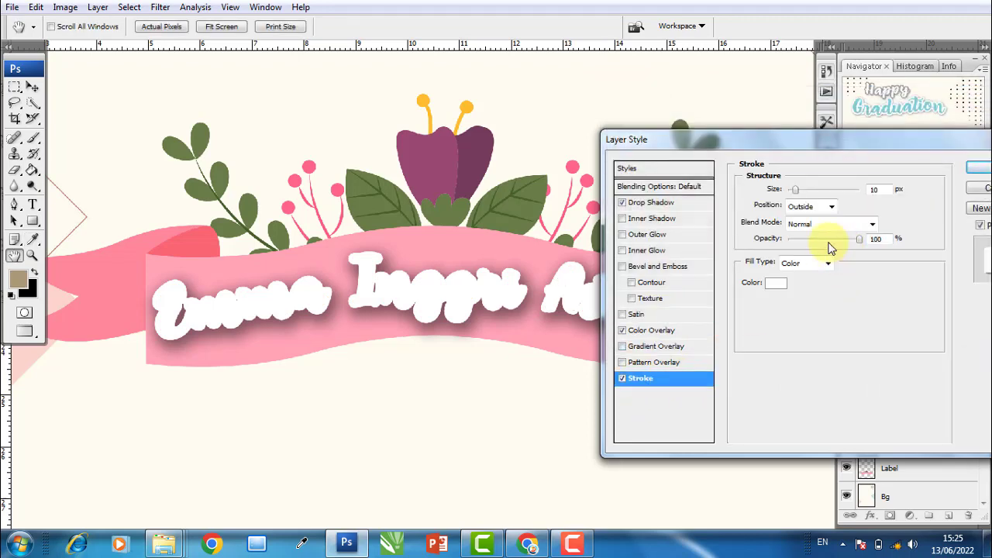
click(777, 283)
click(202, 242)
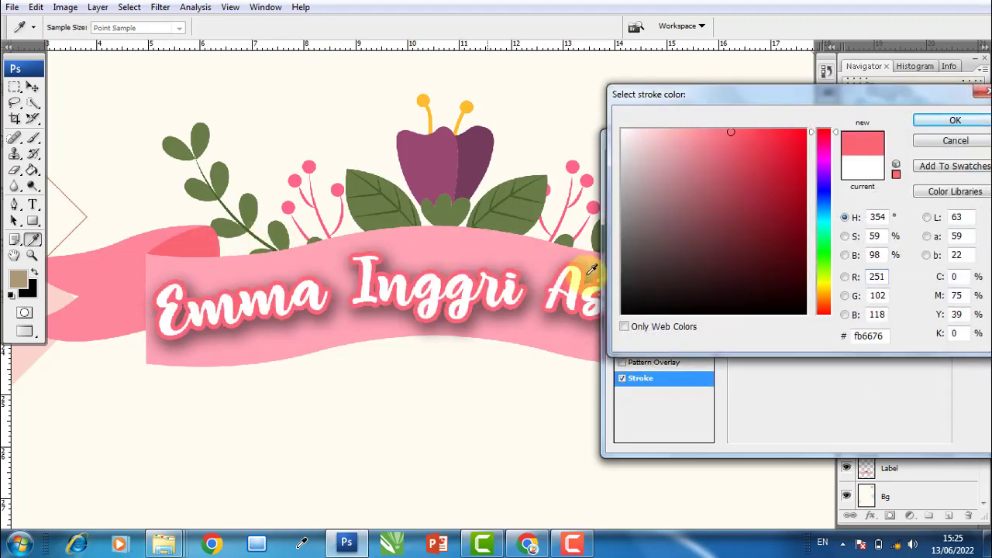
click(955, 121)
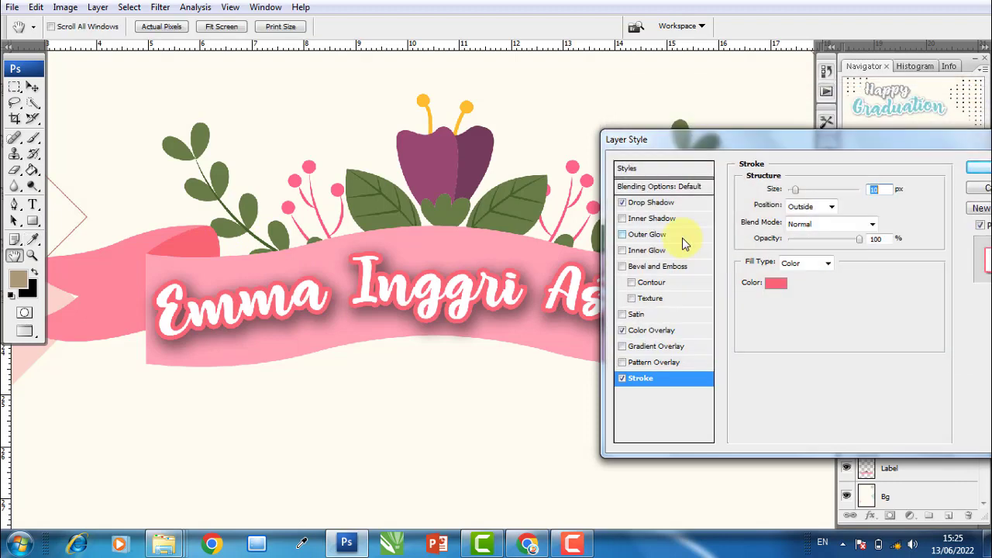
Give the drop shadow pale pink de9fa6, 15 px distance, 12% spread and 16 px size
click(660, 204)
click(886, 193)
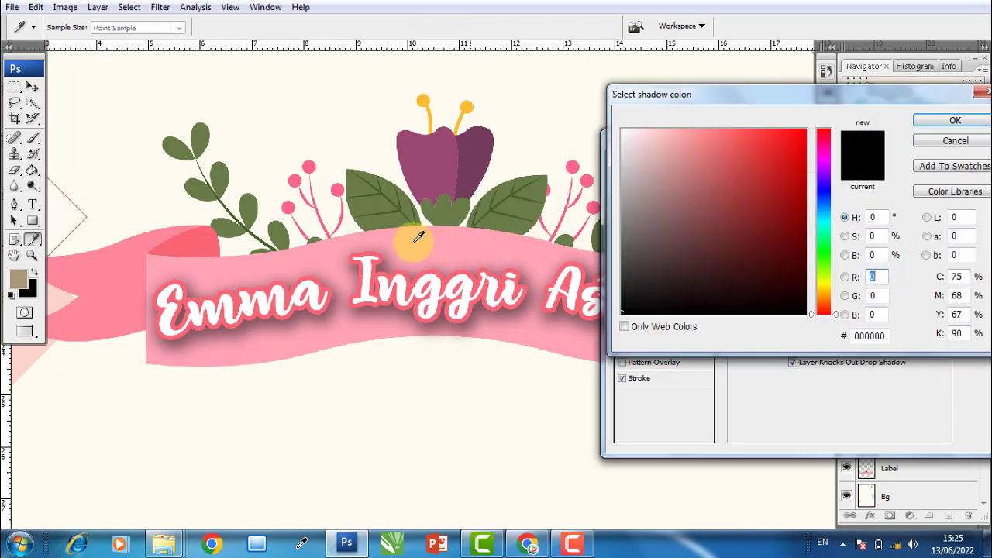
click(205, 245)
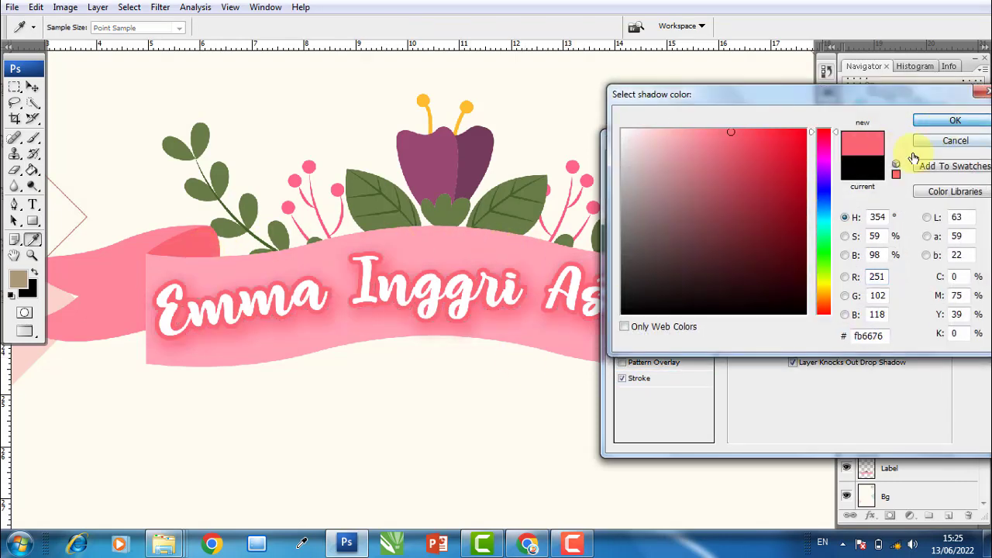
key(Return)
drag(813, 263, 798, 263)
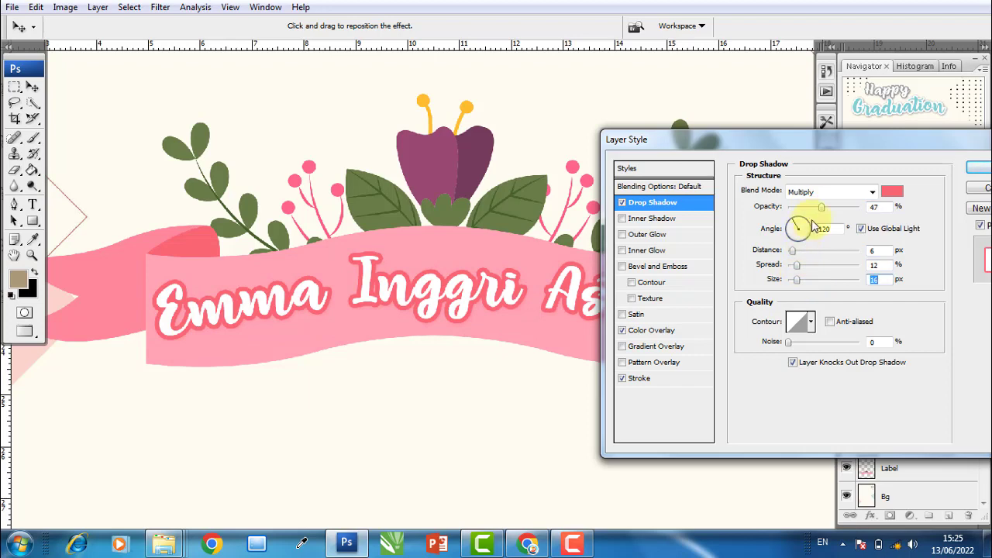
drag(800, 258, 801, 259)
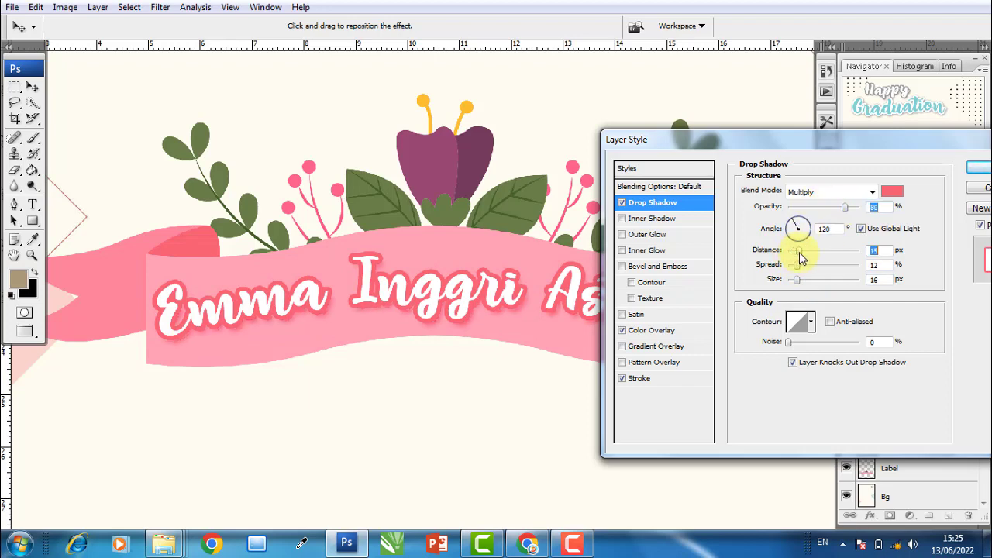
click(891, 193)
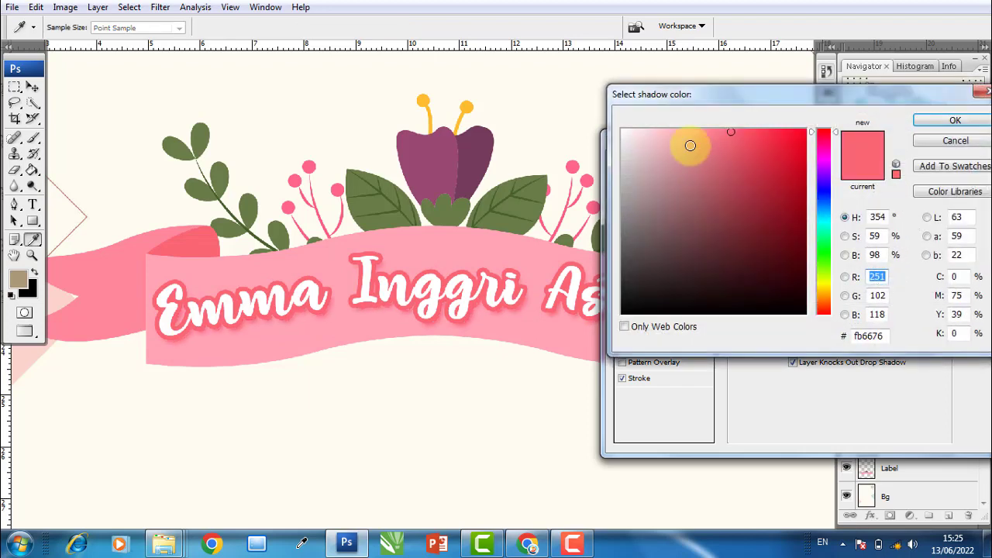
click(689, 145)
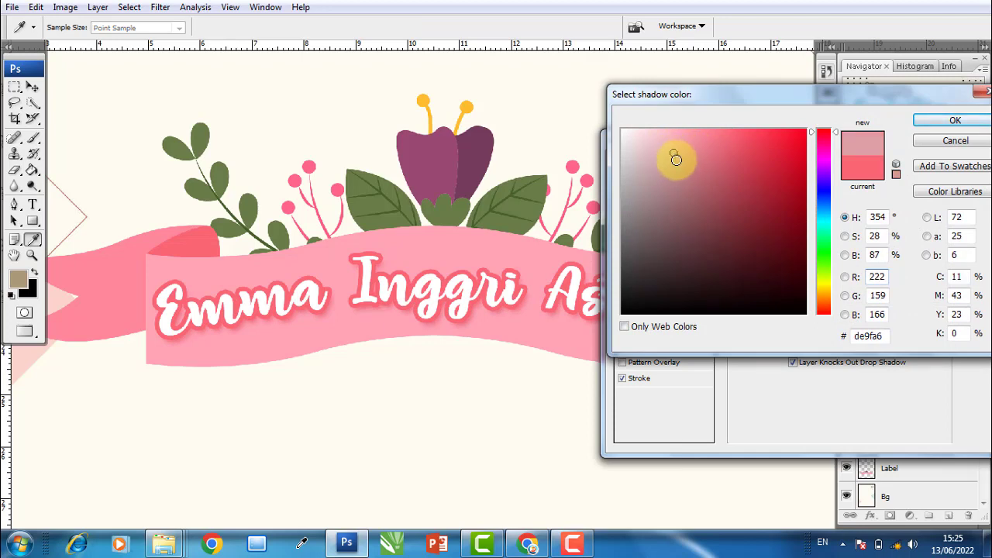
click(929, 122)
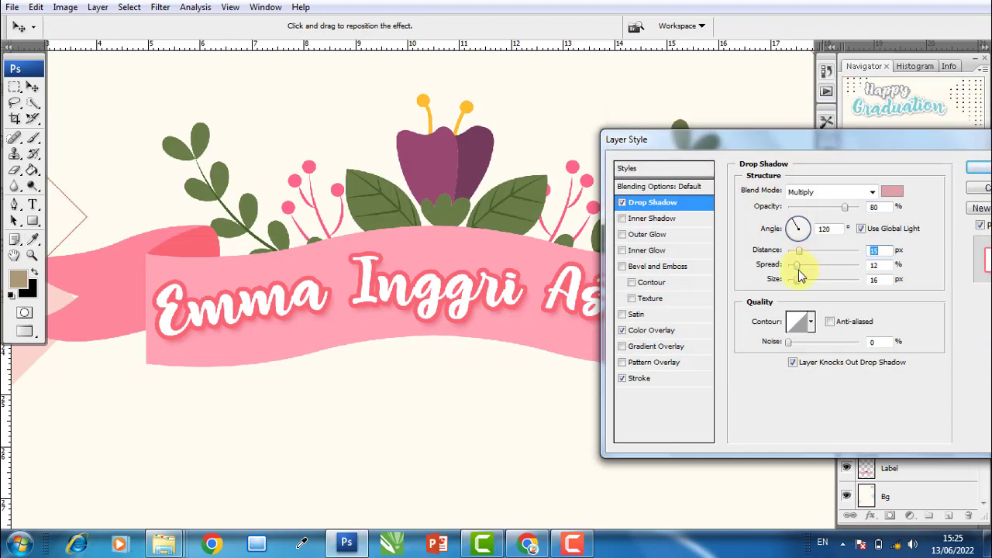
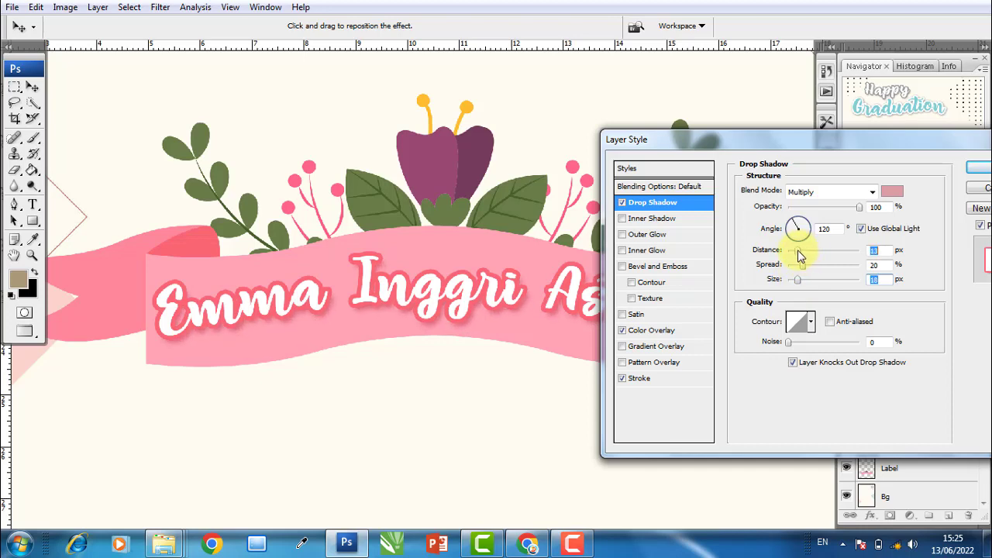
Change the name text's drop shadow to a deeper pink, apply it, and fit the poster on screen
click(891, 191)
drag(675, 162, 686, 173)
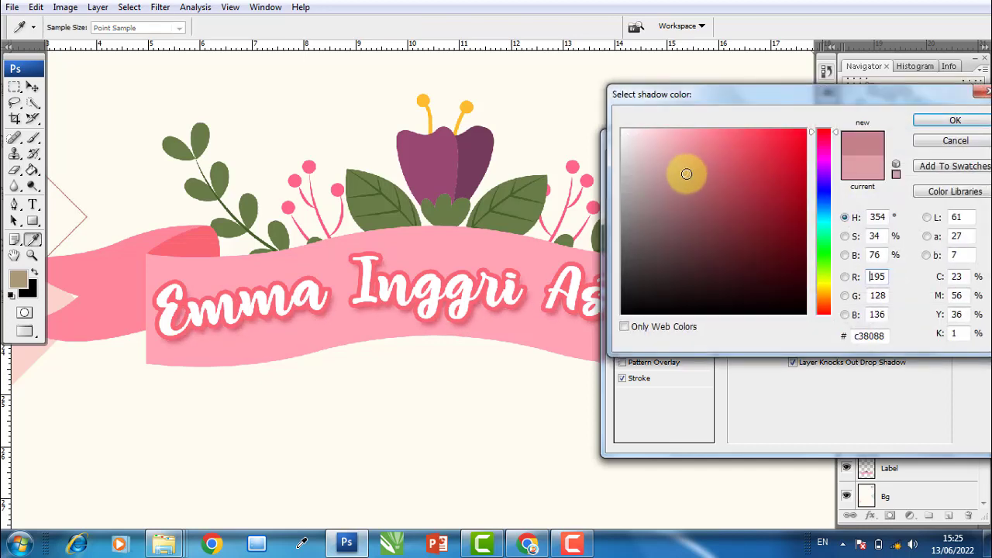
click(955, 120)
click(978, 167)
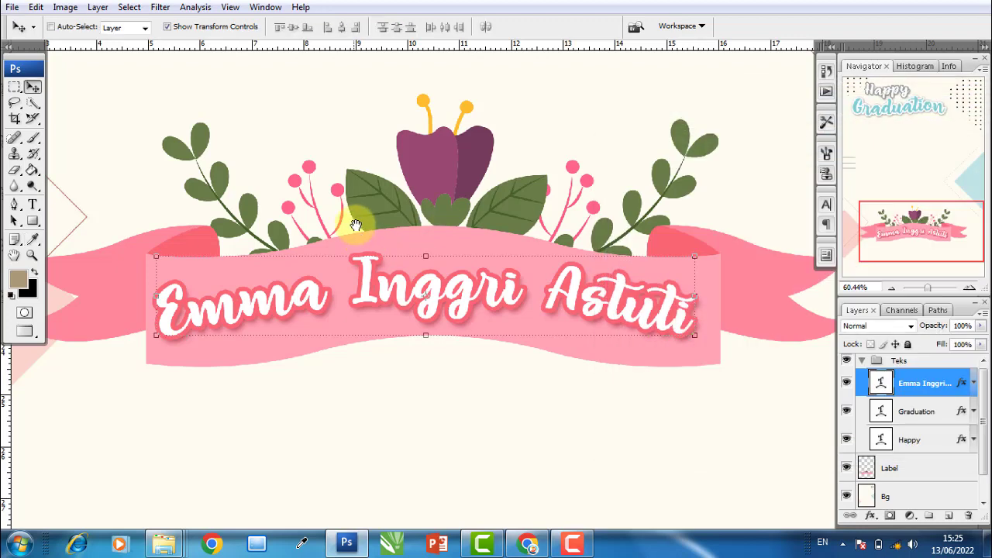
right_click(374, 235)
click(395, 234)
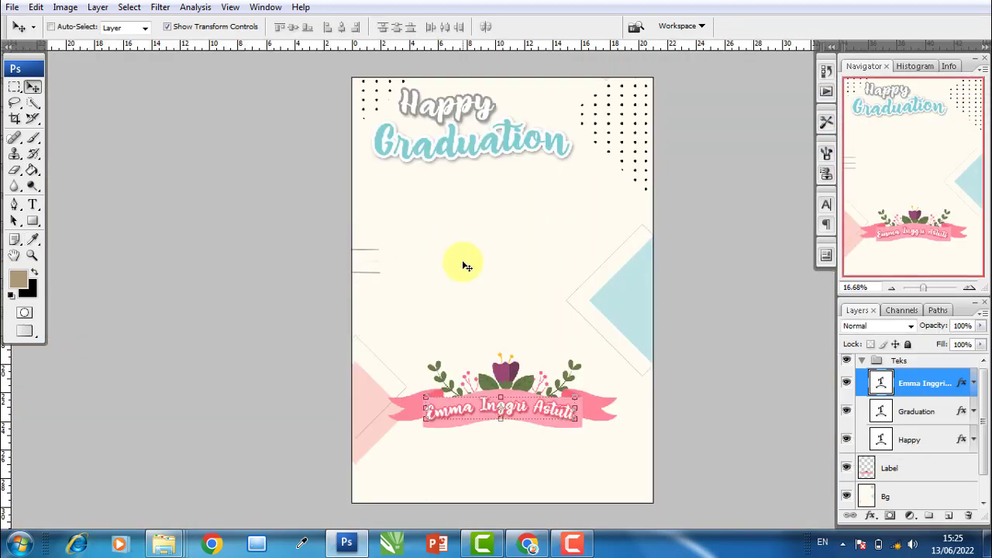
Type a light-blue '20' on the poster's left and scale it up to about double size
key(f)
key(f)
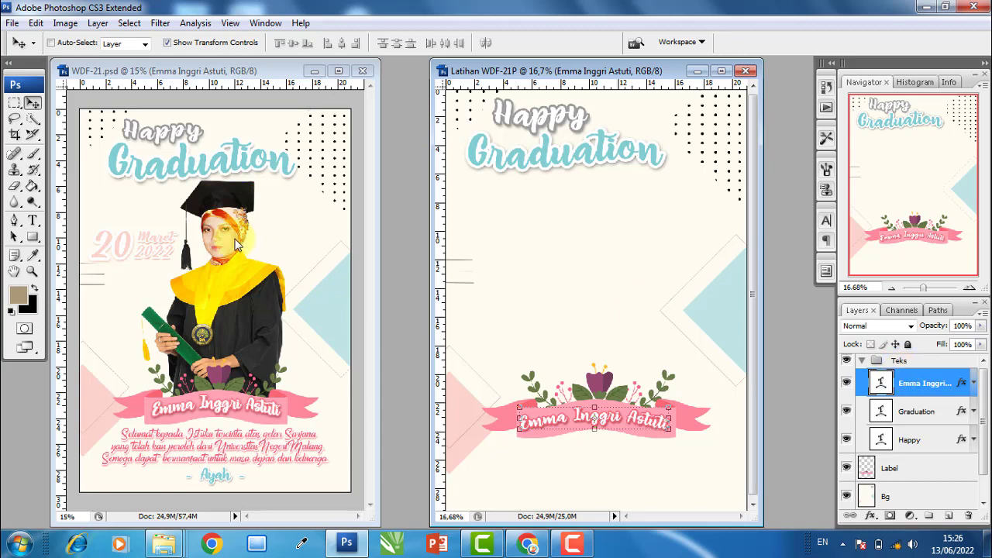
click(33, 222)
click(481, 241)
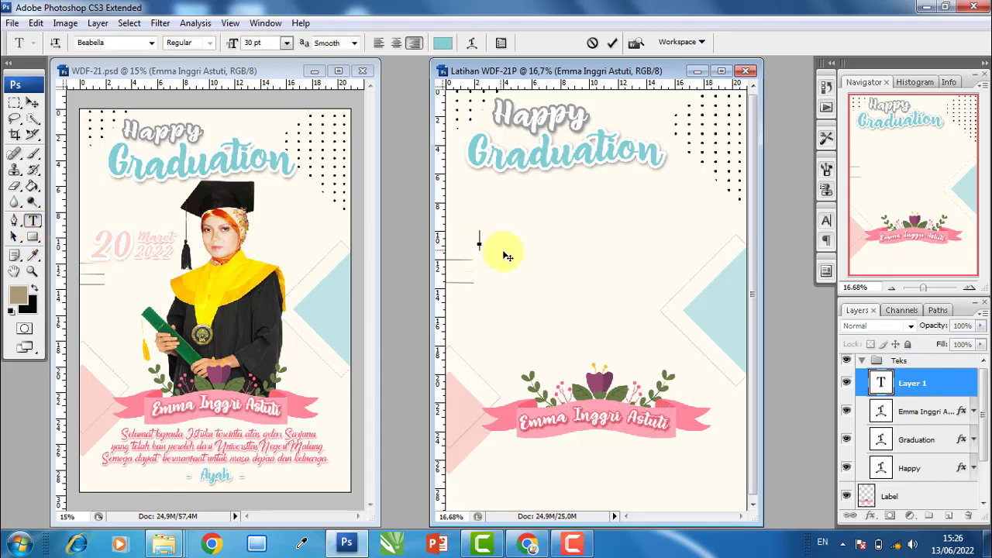
text(20)
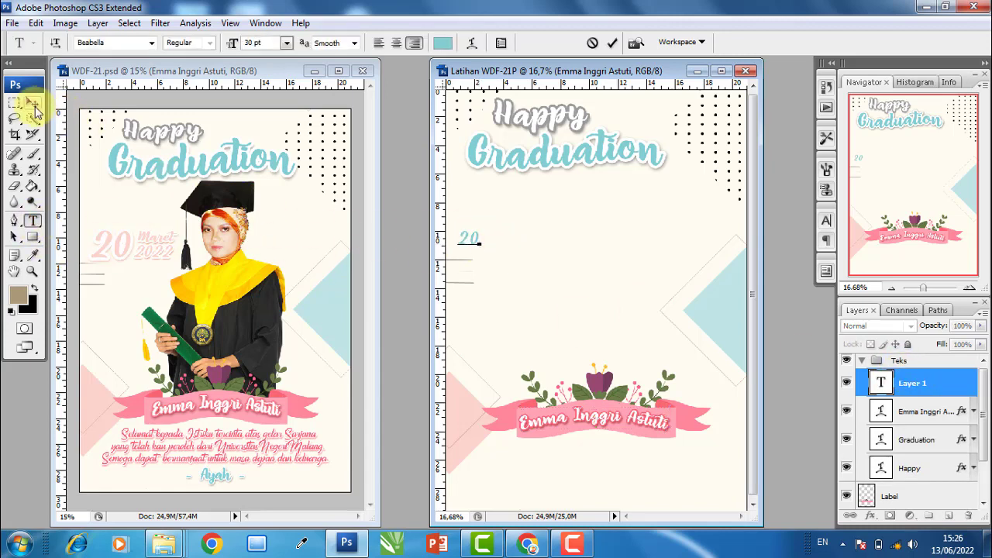
click(32, 103)
drag(478, 243, 505, 274)
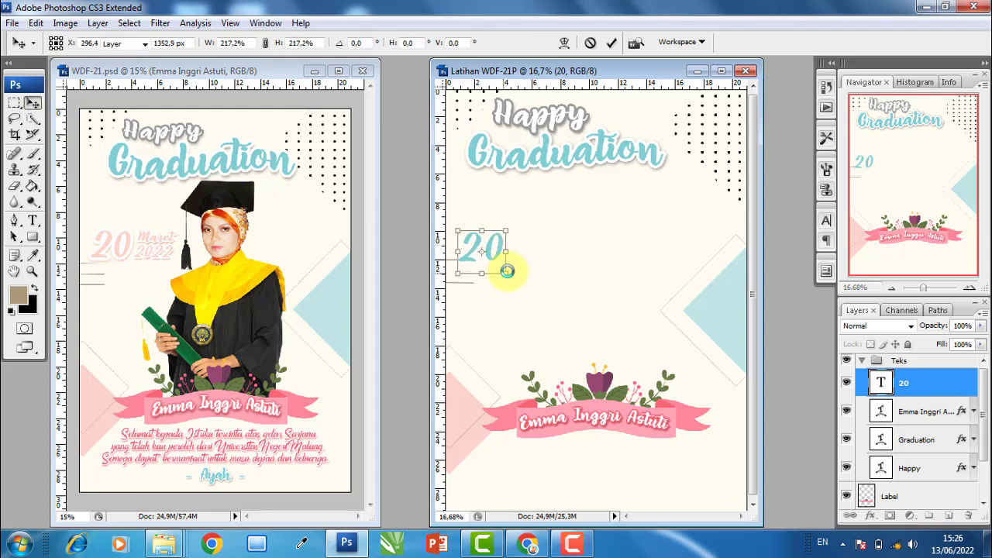
key(Return)
Add a white stroke outline to the 20
key(h)
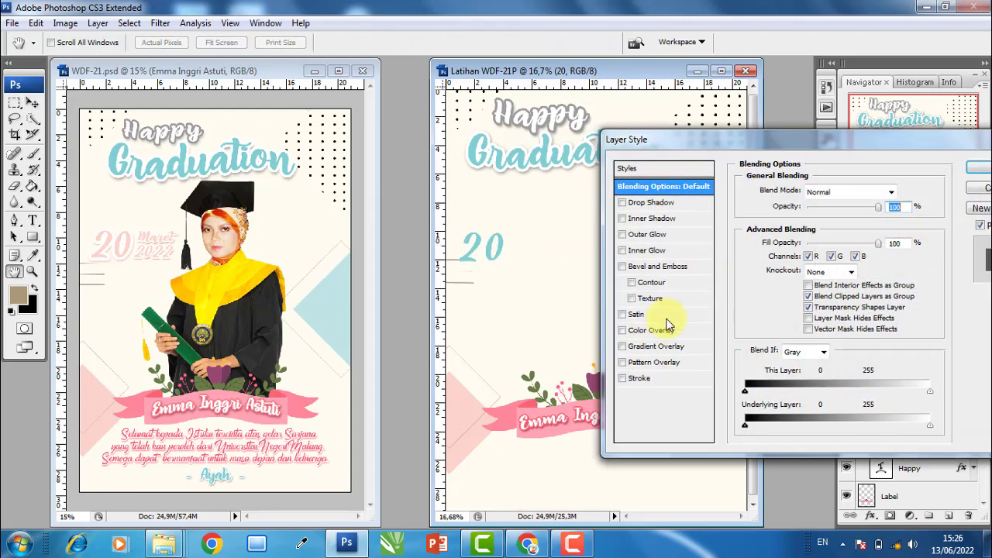
click(638, 379)
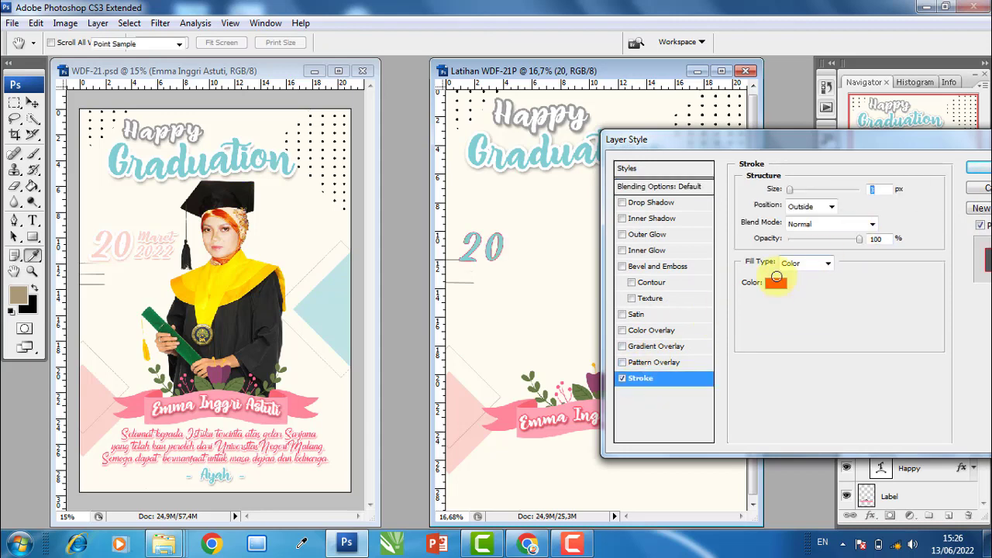
click(775, 281)
click(954, 120)
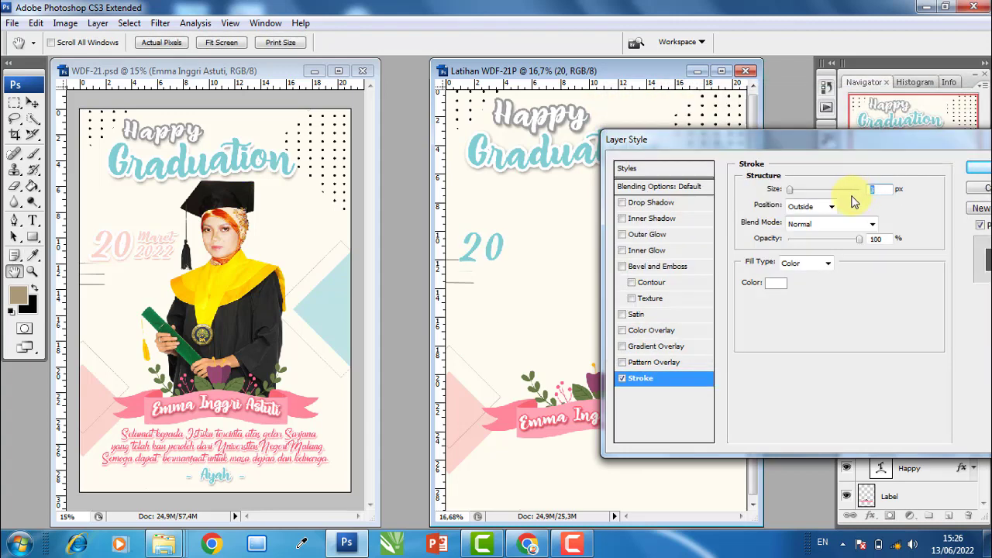
Add a drop shadow to the 20 with 19 px distance, 19% spread and 40 px size
click(657, 202)
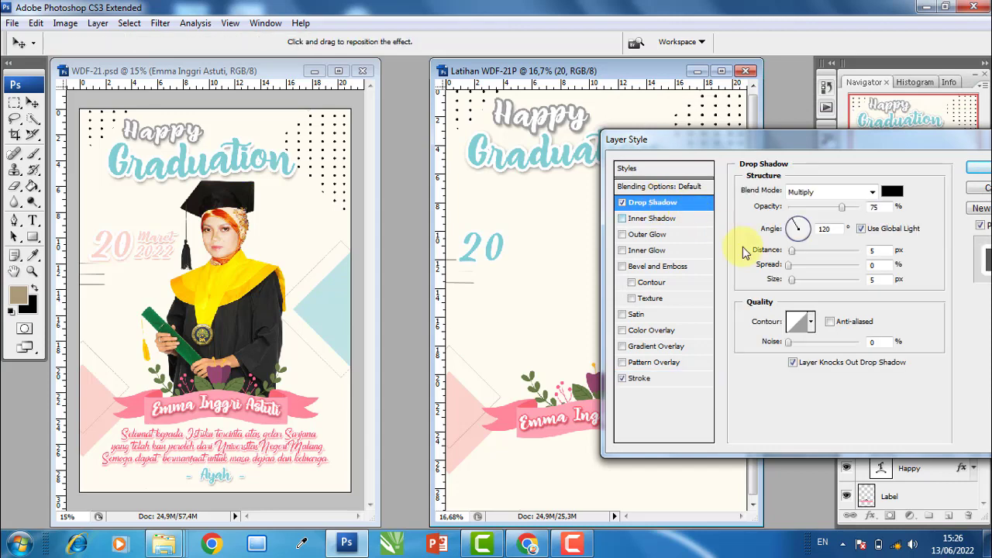
click(801, 264)
drag(796, 278, 804, 283)
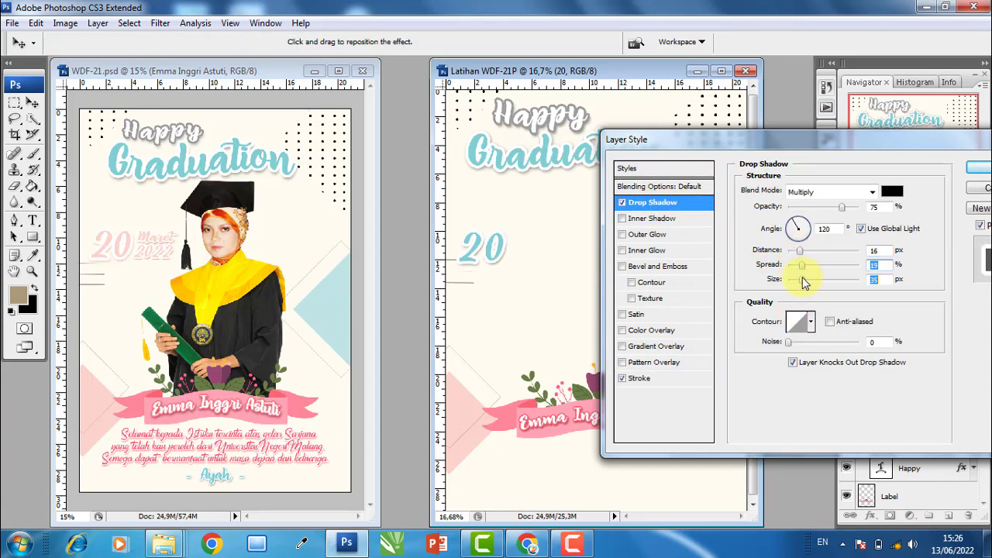
click(801, 254)
drag(802, 276, 805, 281)
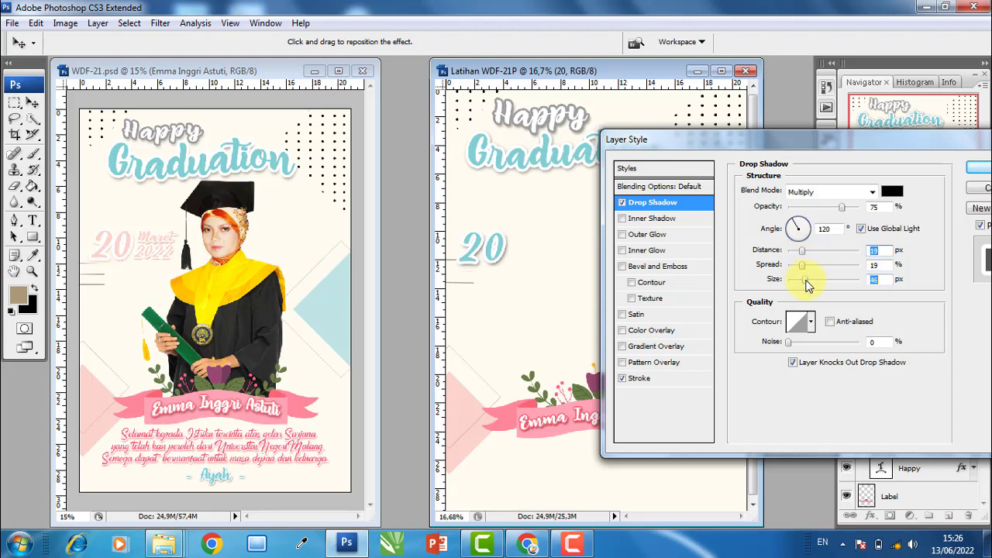
click(803, 281)
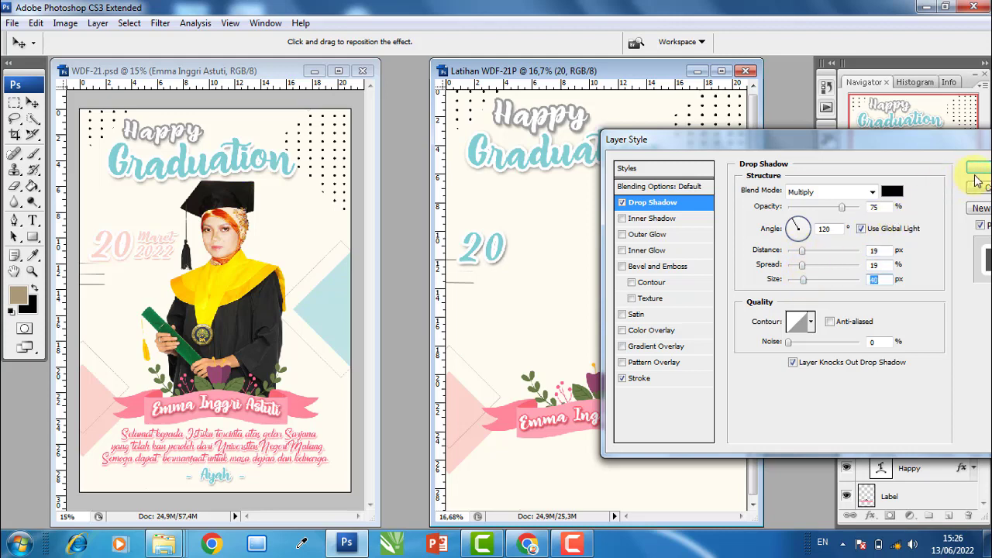
Give the 20 a pale pink colour overlay
click(653, 330)
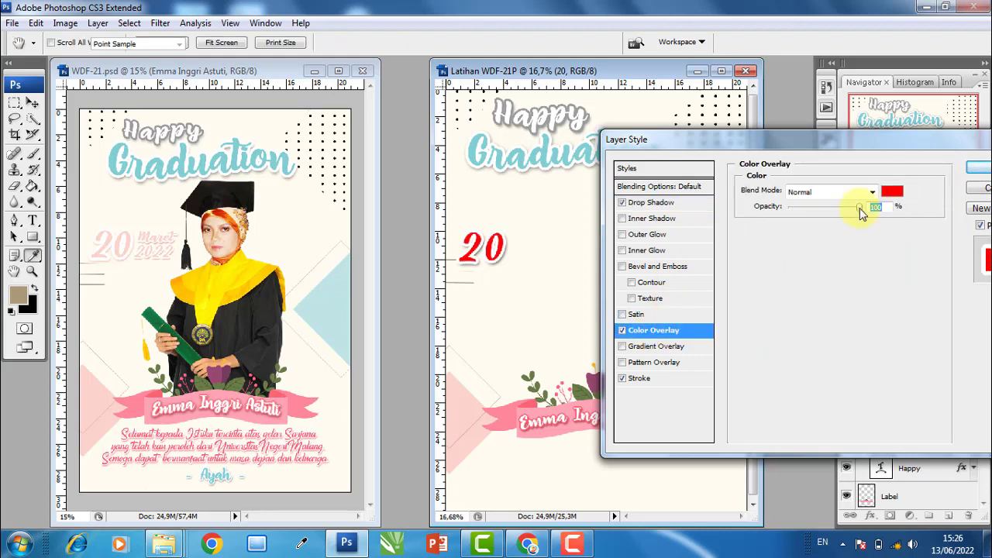
click(891, 191)
click(477, 426)
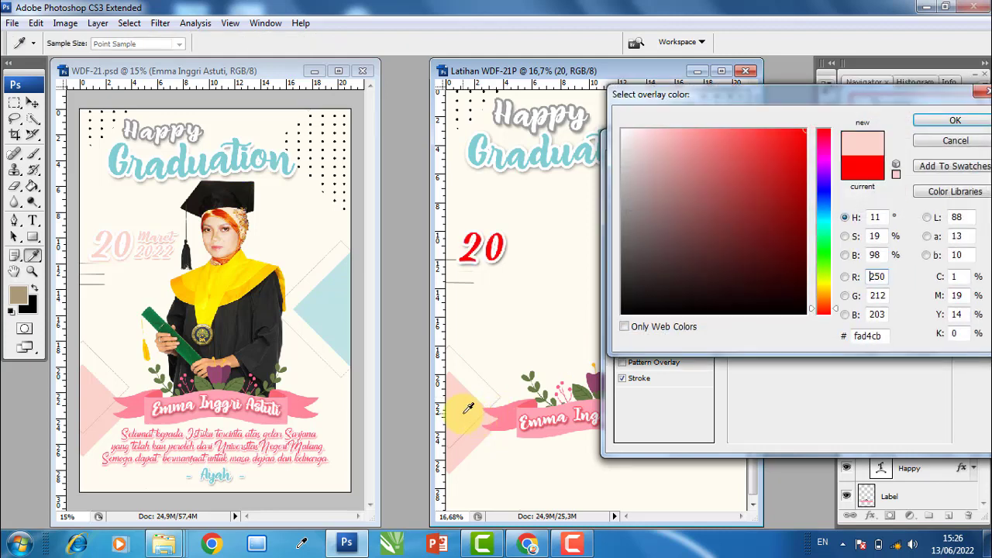
click(957, 121)
Set the drop shadow colour to a muted pink and apply all effects to the 20
click(650, 202)
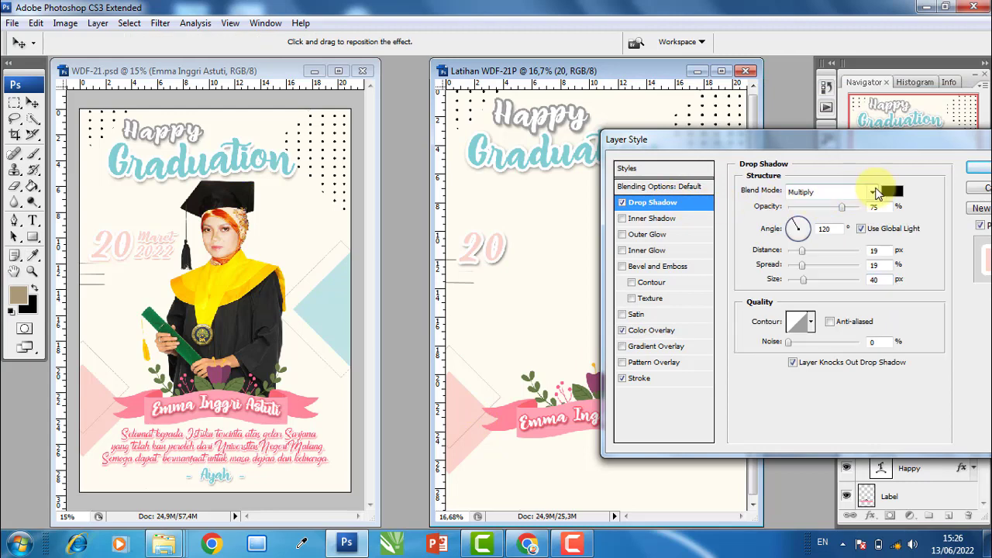
click(891, 191)
click(474, 406)
click(539, 350)
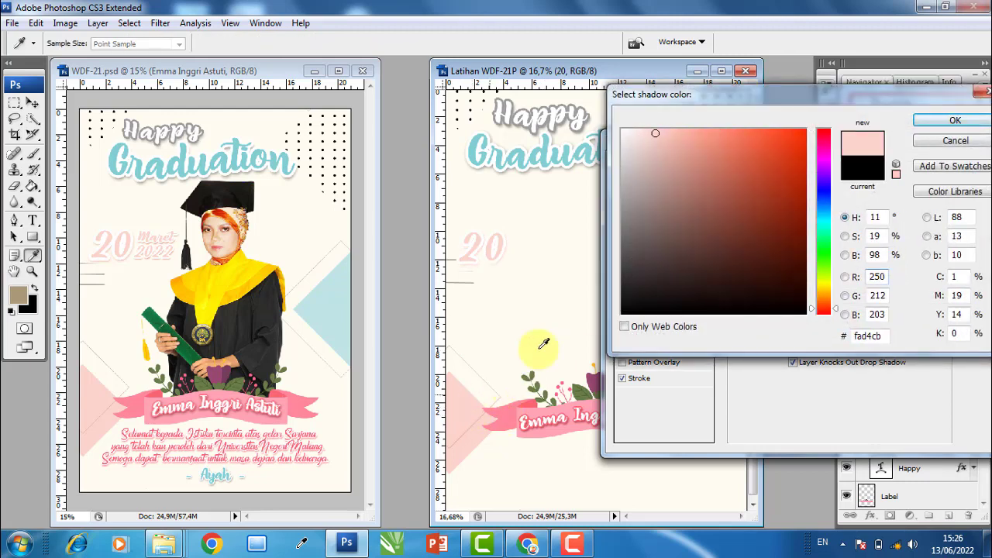
mouse_move(708, 166)
mouse_down()
mouse_move(681, 153)
mouse_move(695, 162)
mouse_up()
click(972, 126)
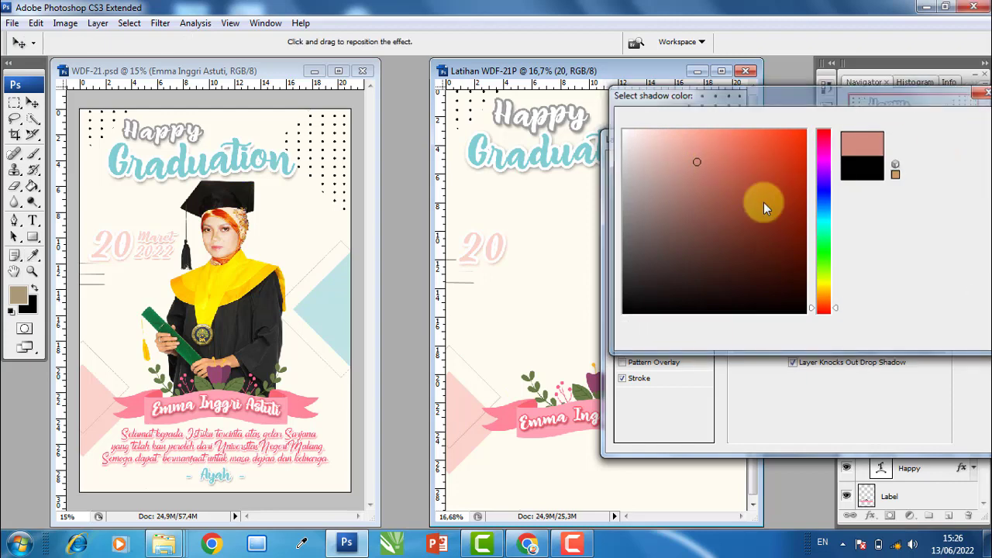
click(987, 169)
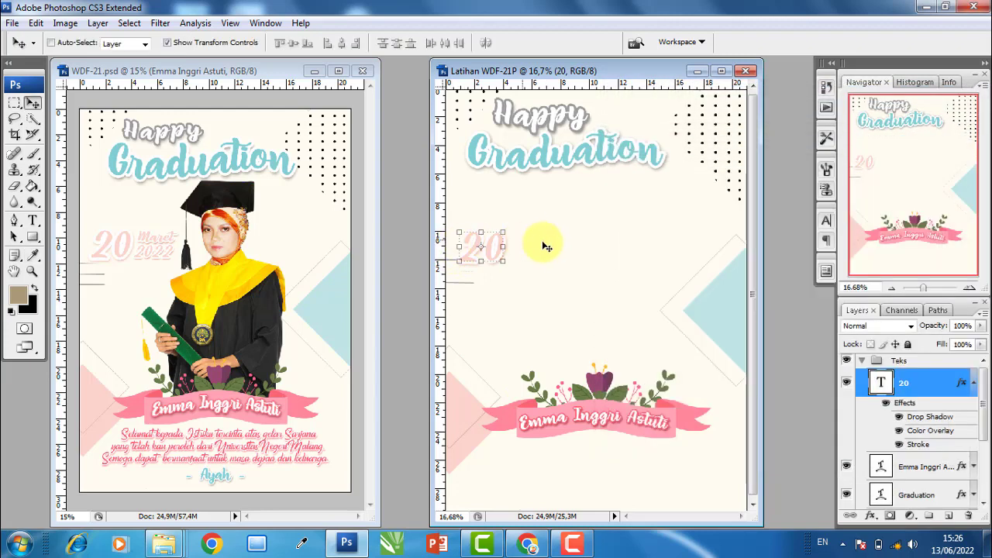
Duplicate the 20 at a smaller size to its right and retype the copy as 'Maret'
mouse_move(548, 251)
alt+mouse_down()
mouse_move(608, 245)
mouse_move(547, 245)
alt+mouse_up()
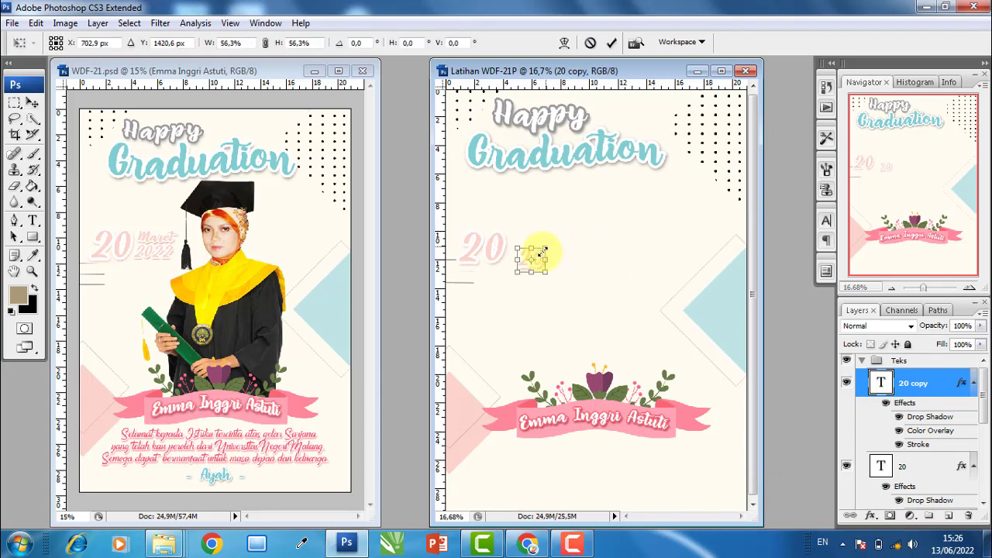
key(Return)
click(32, 220)
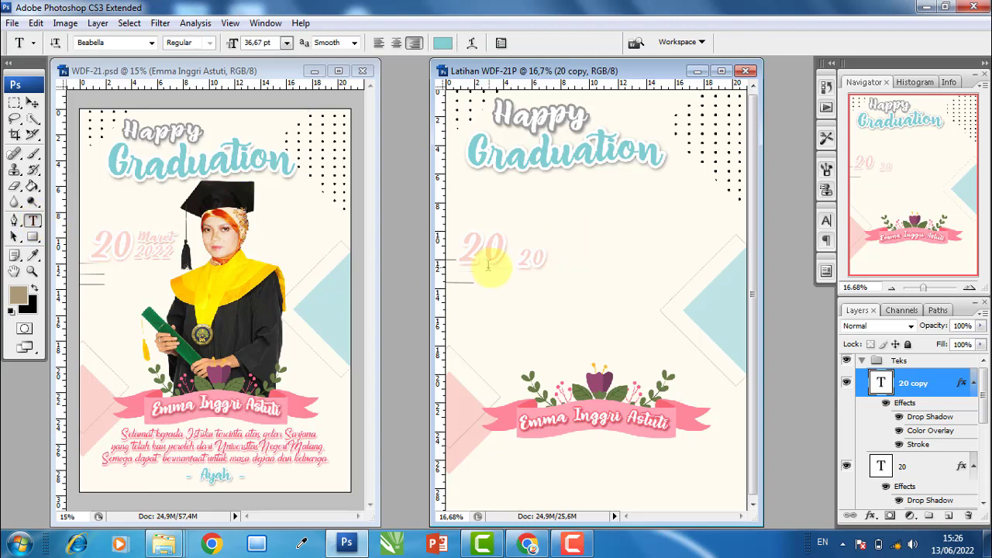
click(543, 262)
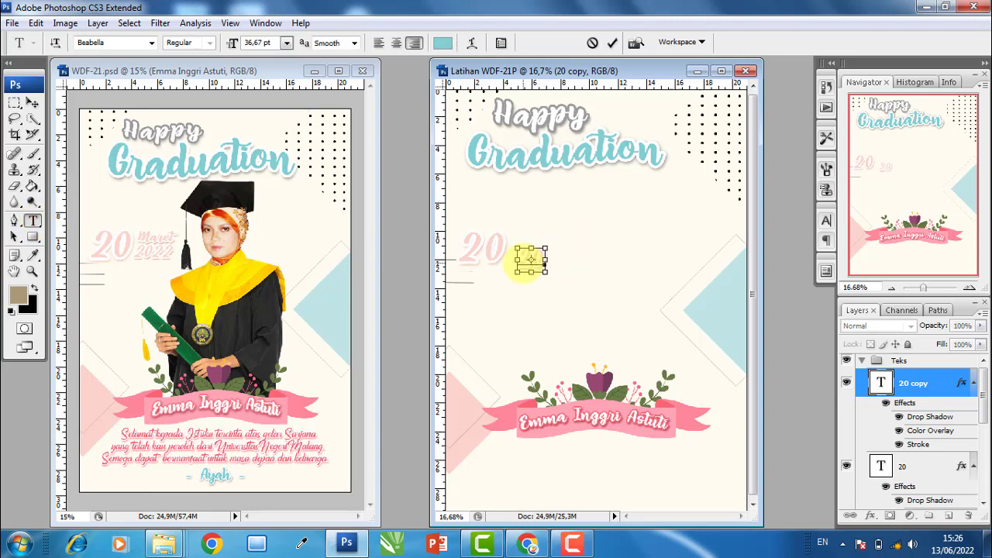
key(ctrl+a)
text(Maret)
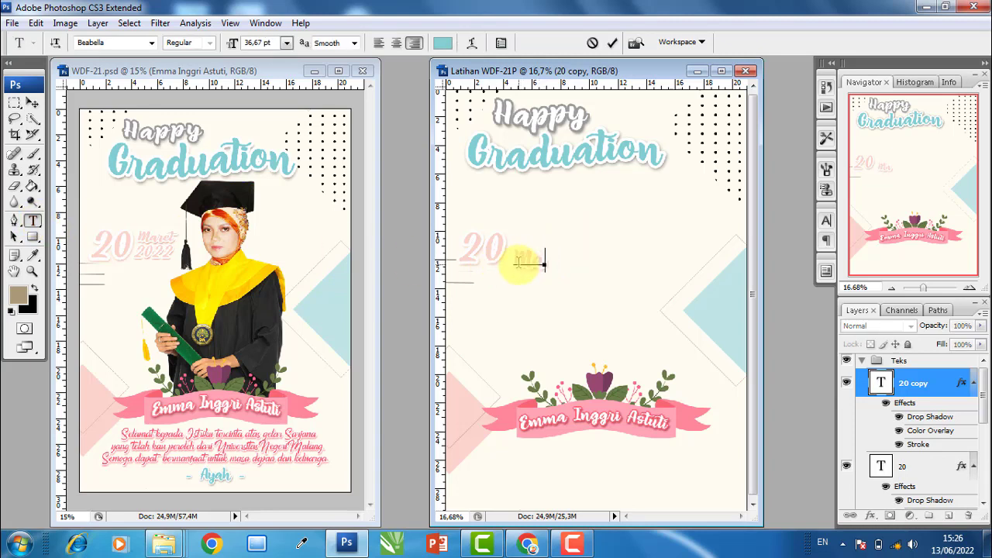
click(32, 102)
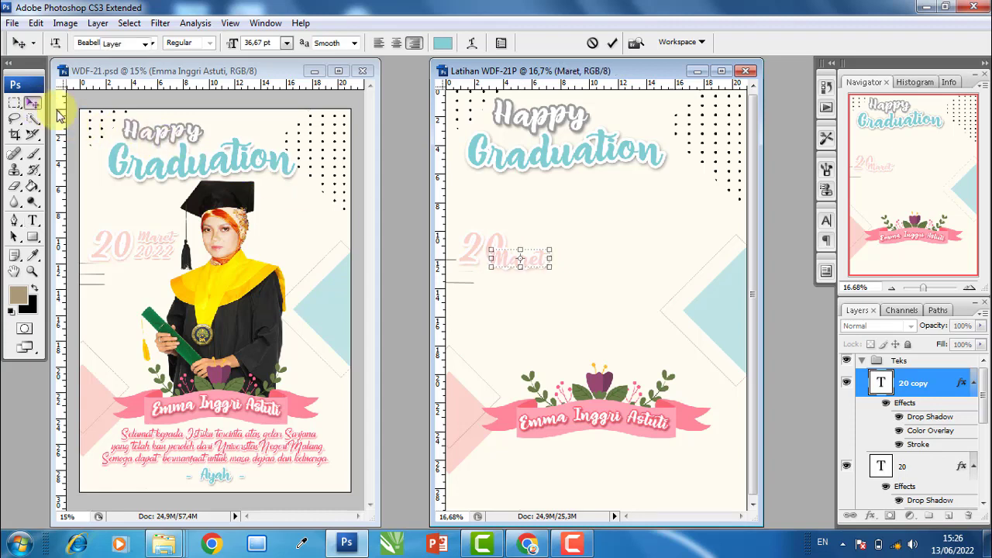
click(539, 271)
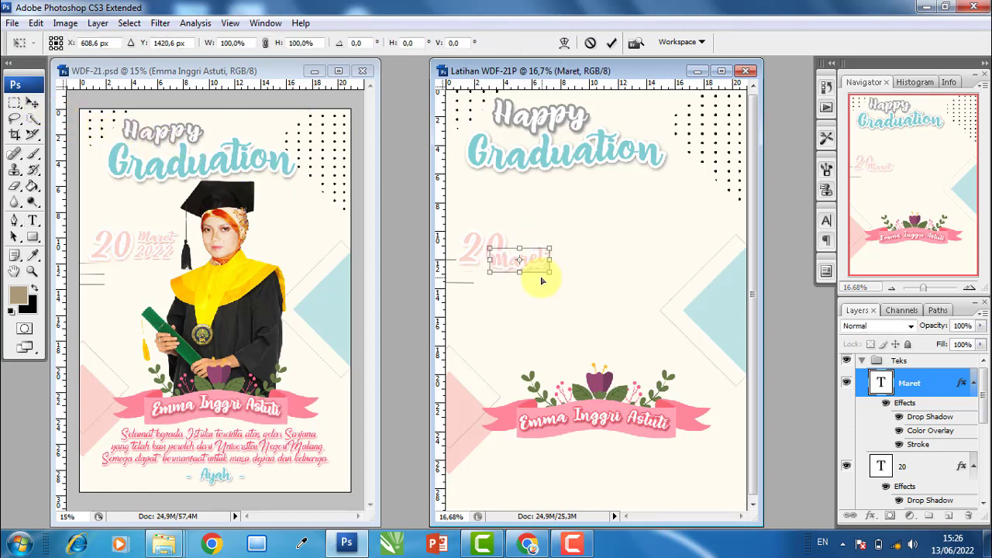
key(Return)
Move Maret up beside the 20 and scale it down
key(f)
scroll(450, 233, up, 5)
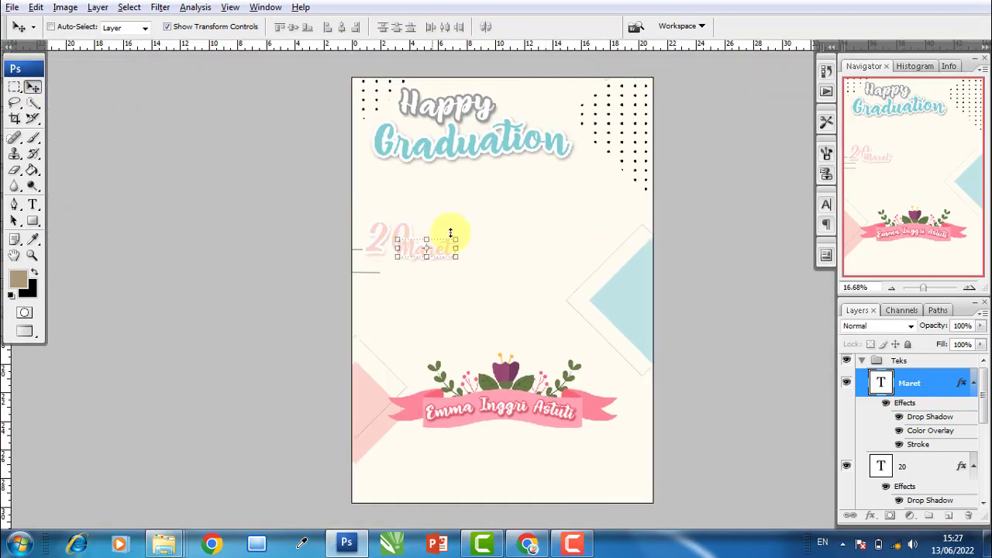
scroll(430, 248, up, 3)
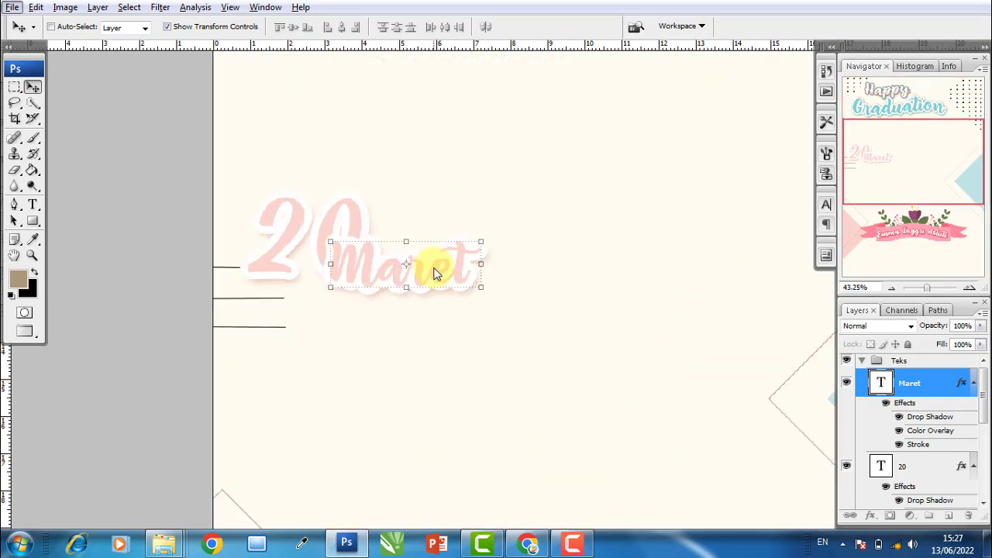
drag(434, 273, 489, 236)
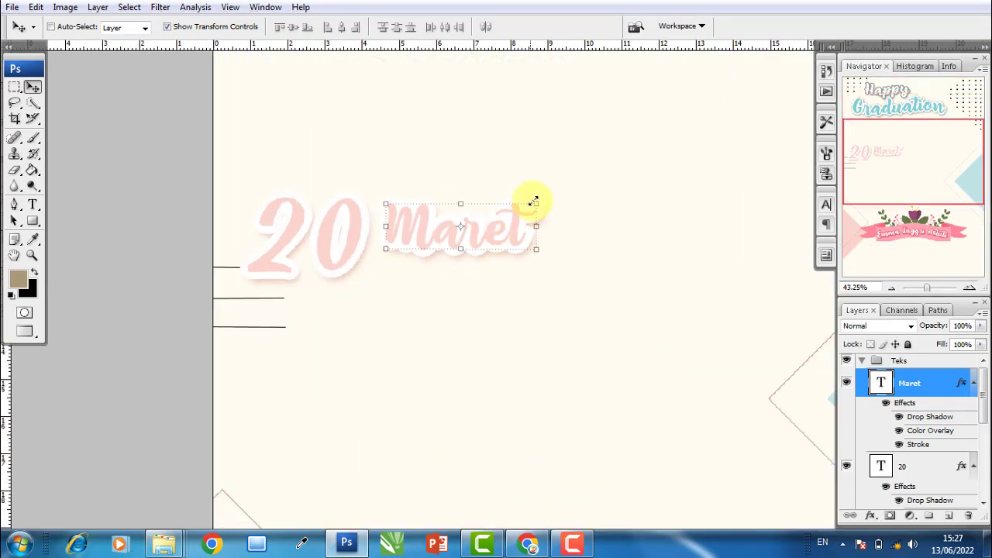
click(538, 200)
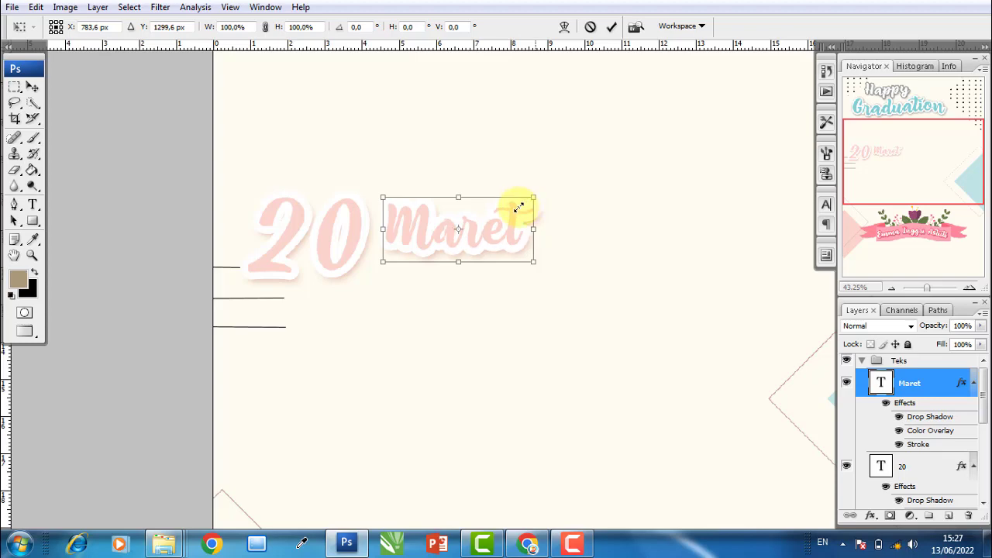
drag(516, 207, 512, 212)
key(Return)
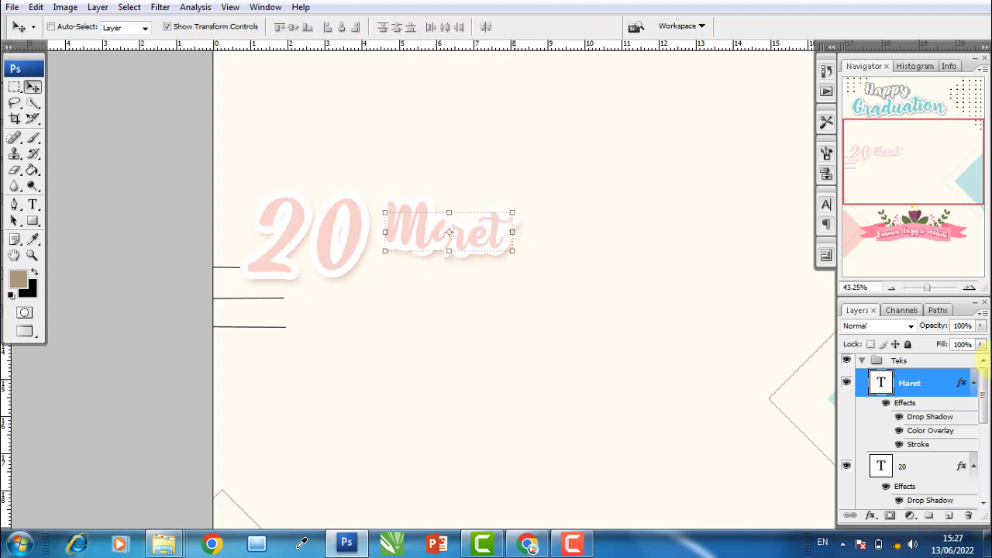
Thin Maret's white stroke to 13 px and enlarge and strengthen its drop shadow
double_click(945, 385)
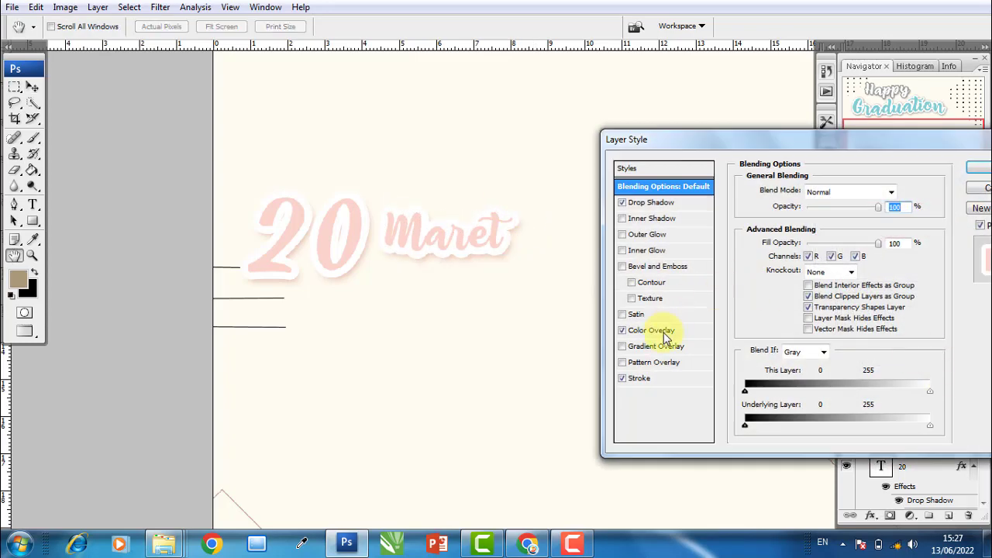
click(640, 378)
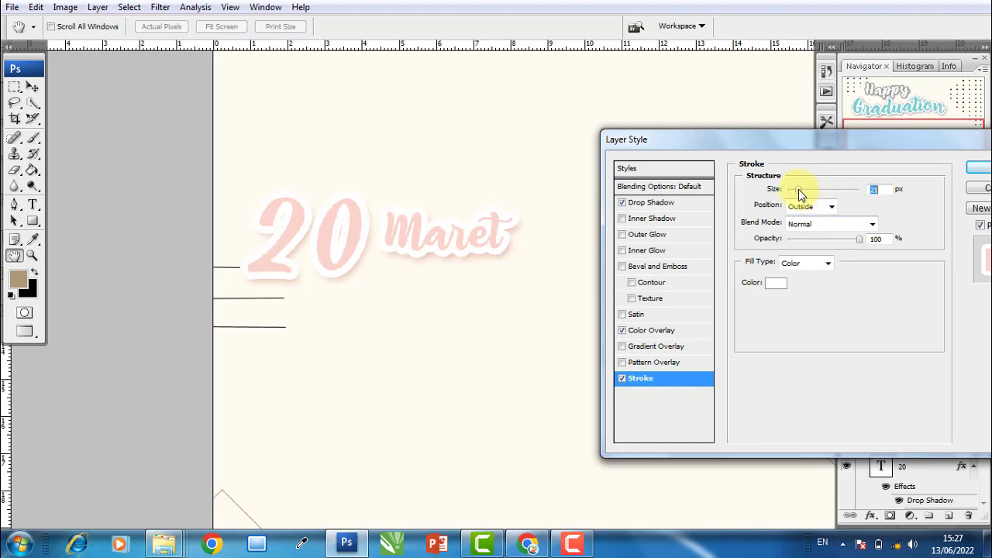
drag(800, 195, 798, 193)
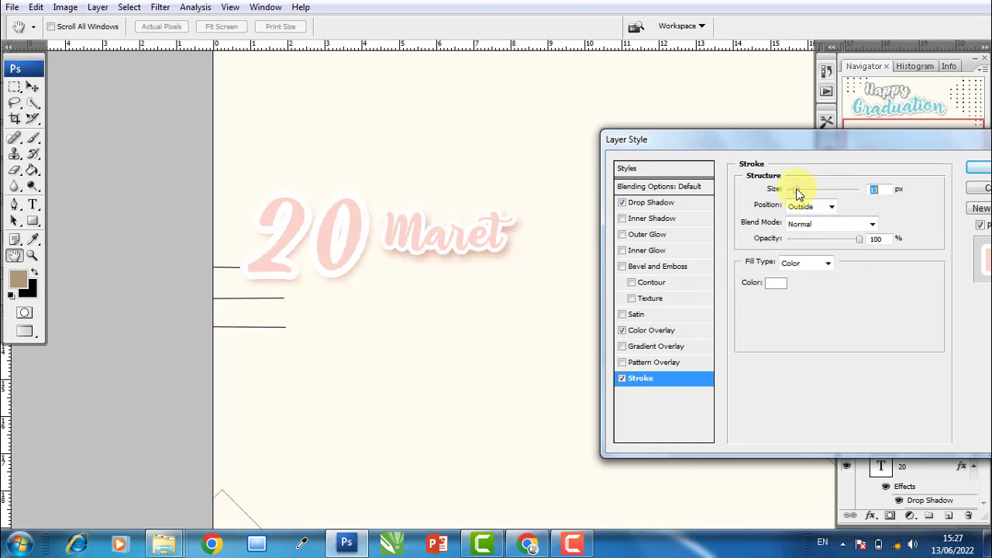
click(659, 203)
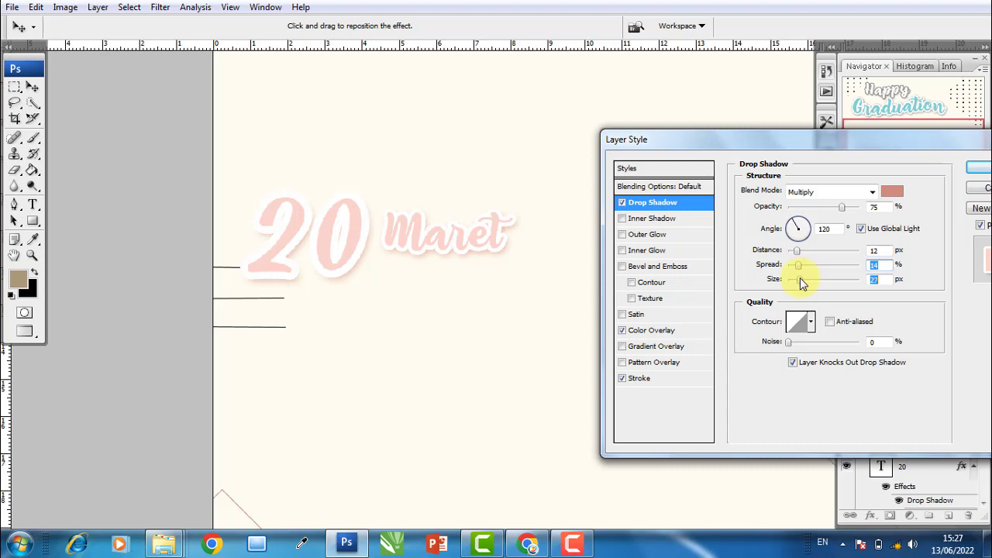
drag(801, 279, 806, 279)
drag(841, 208, 855, 211)
click(988, 172)
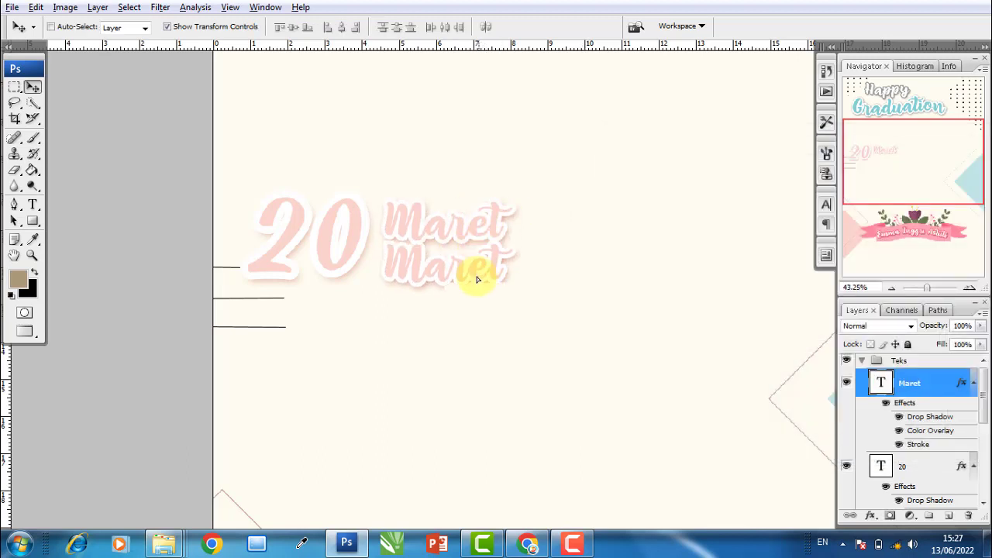
Duplicate Maret below itself, retype the copy as '2022', and nudge it up closer
drag(483, 229, 474, 275)
click(32, 204)
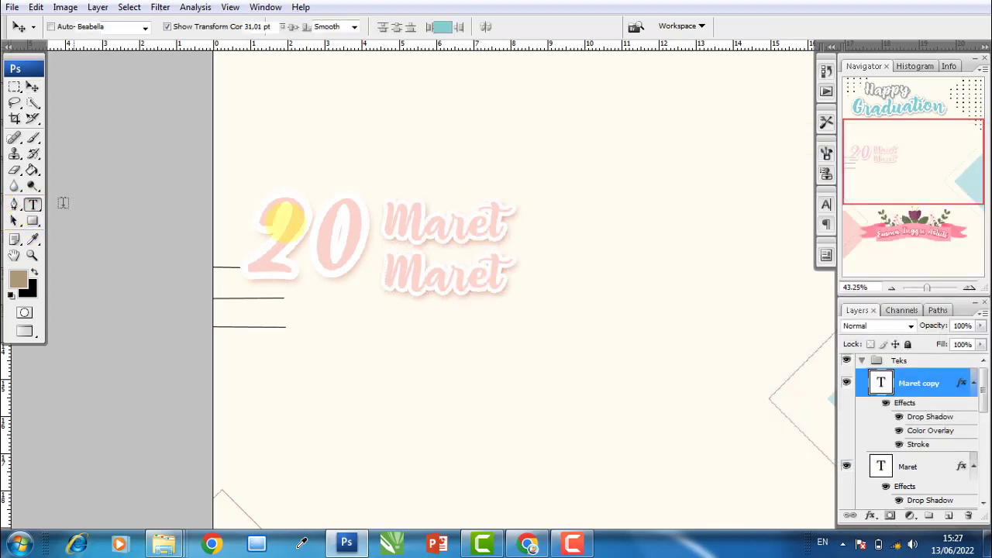
double_click(455, 273)
text(2022)
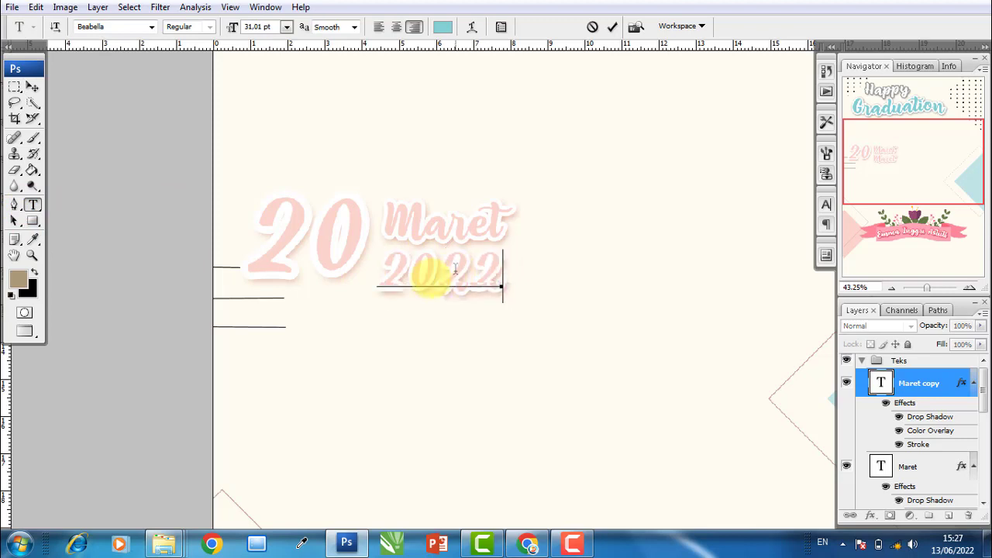
click(33, 86)
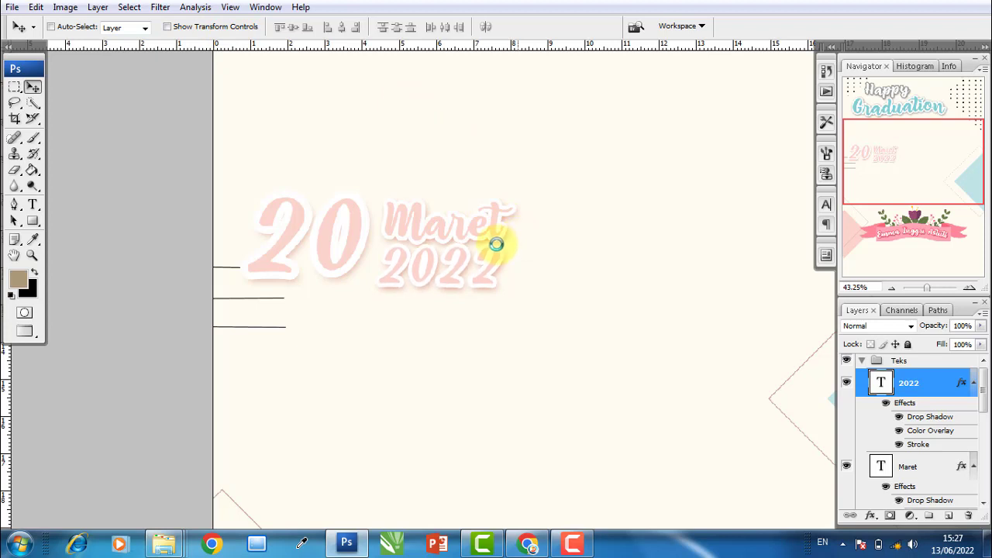
drag(487, 248, 475, 258)
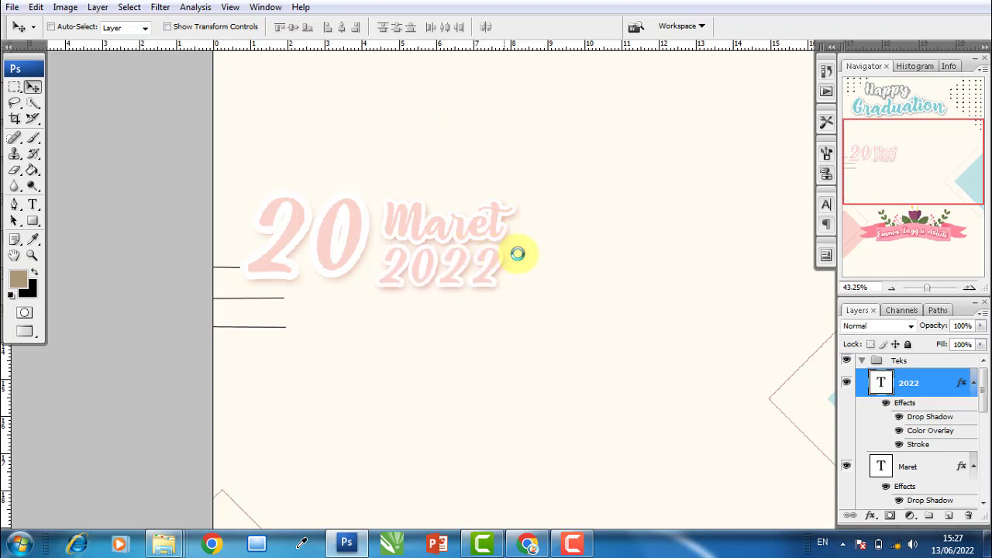
Move Maret and 2022 together to the right
click(973, 383)
click(973, 411)
shift+click(942, 411)
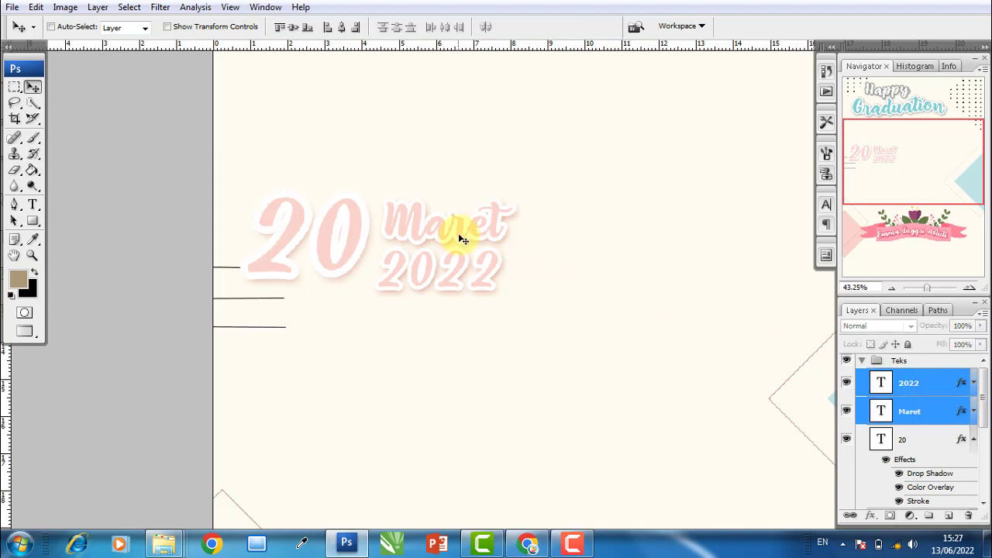
drag(457, 229, 488, 232)
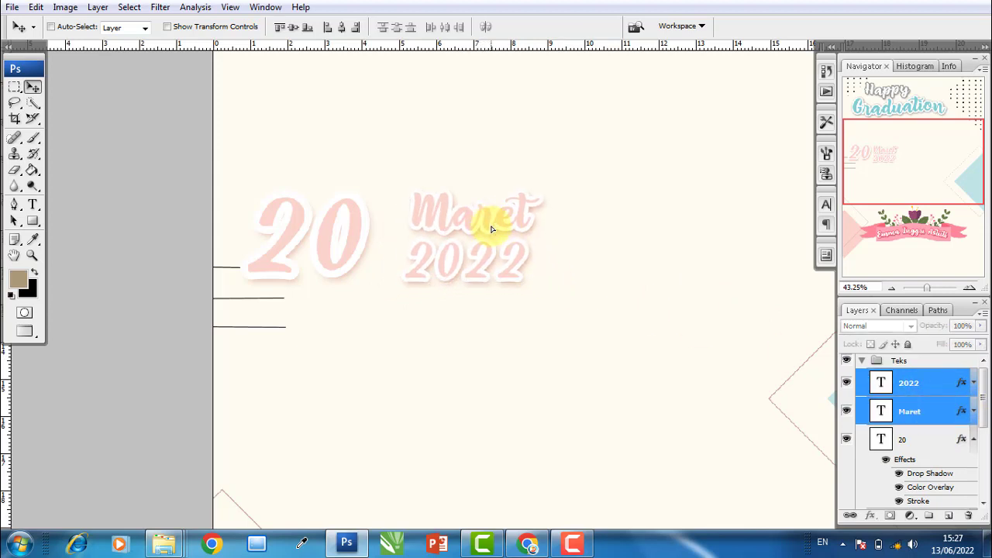
Enlarge the 20 text slightly, redoing an oversized first attempt
click(946, 439)
click(972, 440)
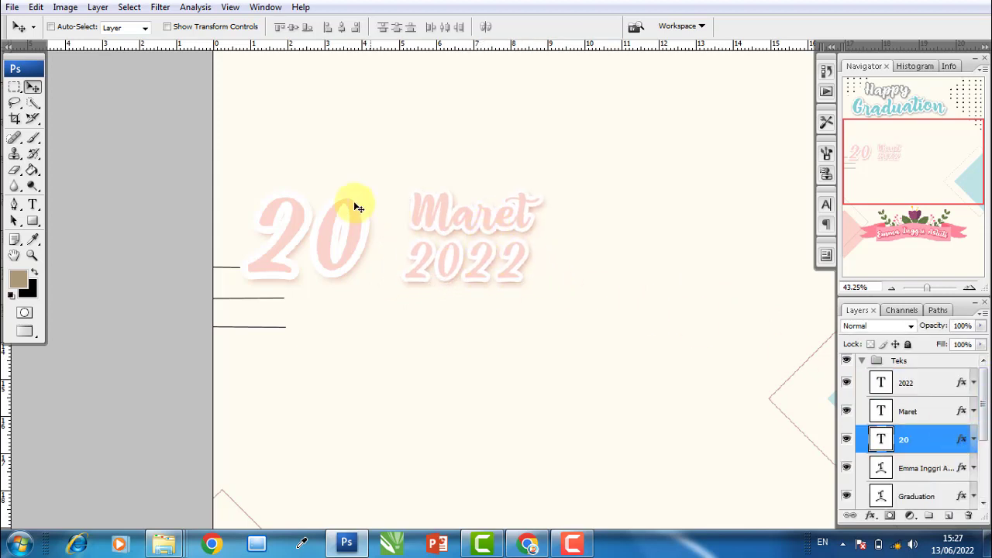
click(215, 27)
drag(354, 199, 399, 176)
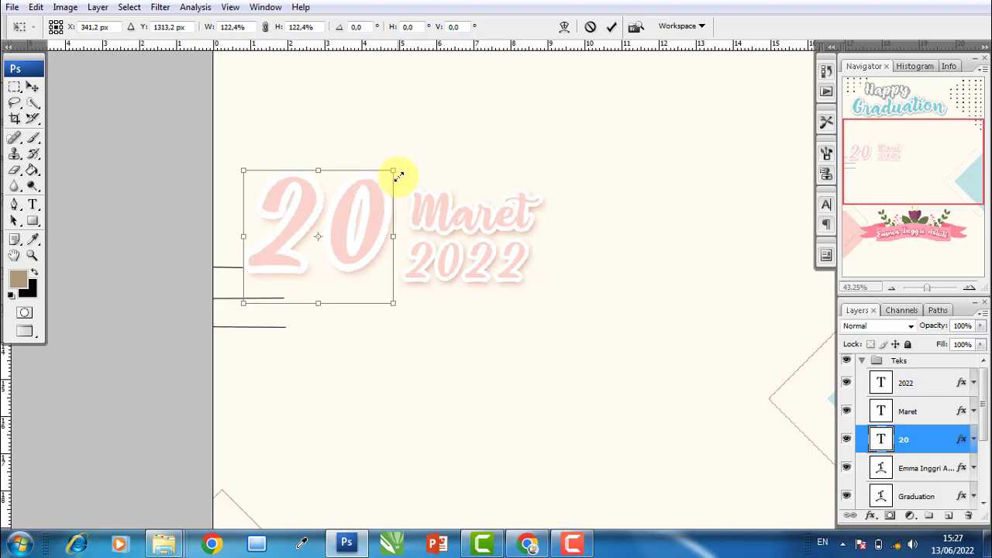
key(Return)
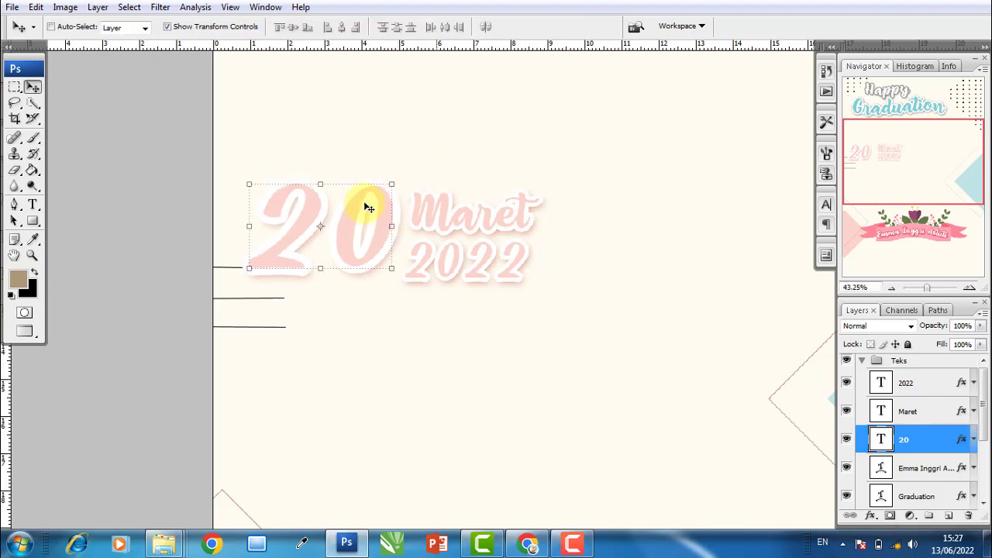
key(ctrl+z)
key(ctrl+t)
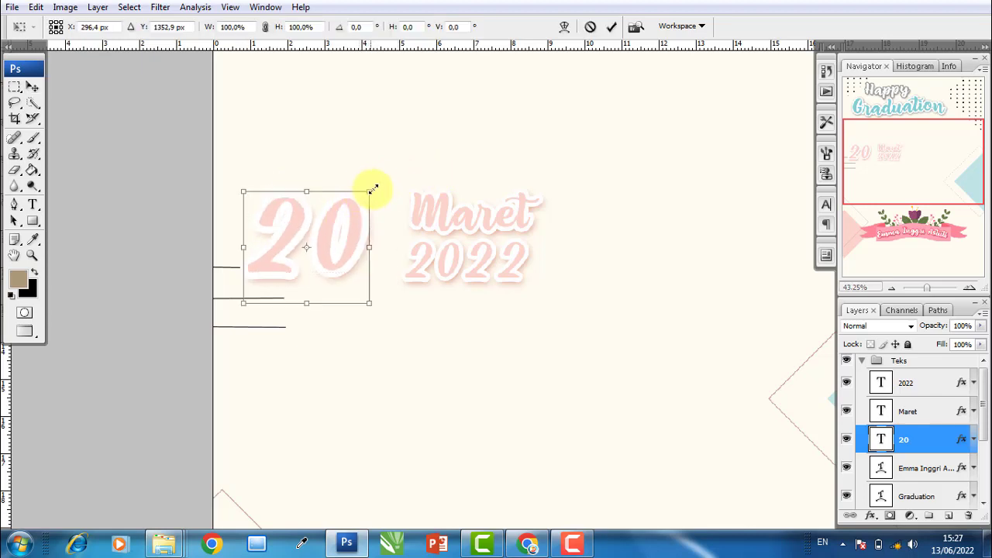
mouse_move(374, 188)
mouse_down()
mouse_move(398, 170)
mouse_move(378, 196)
mouse_up()
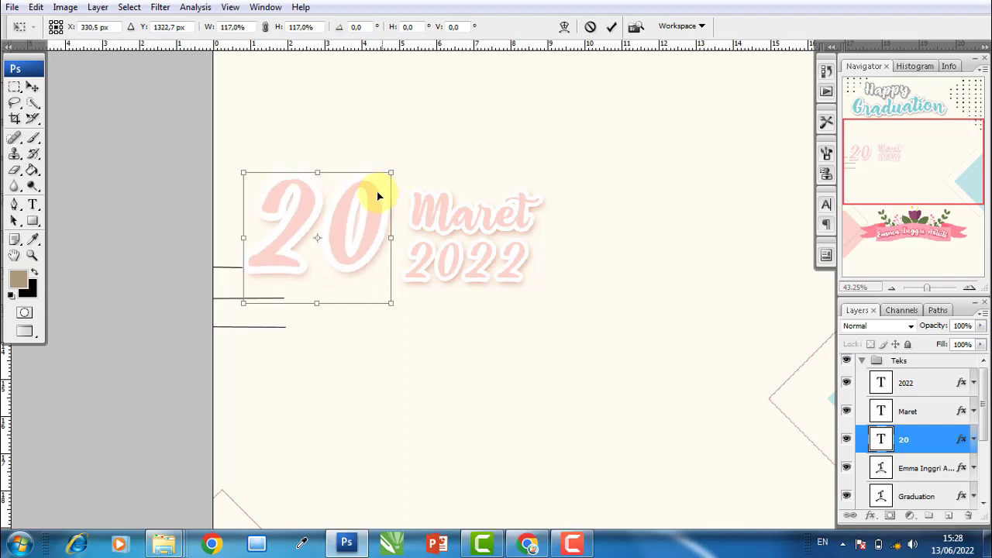
key(Return)
Set the 20's letter tracking to -20 and shift it slightly
click(826, 203)
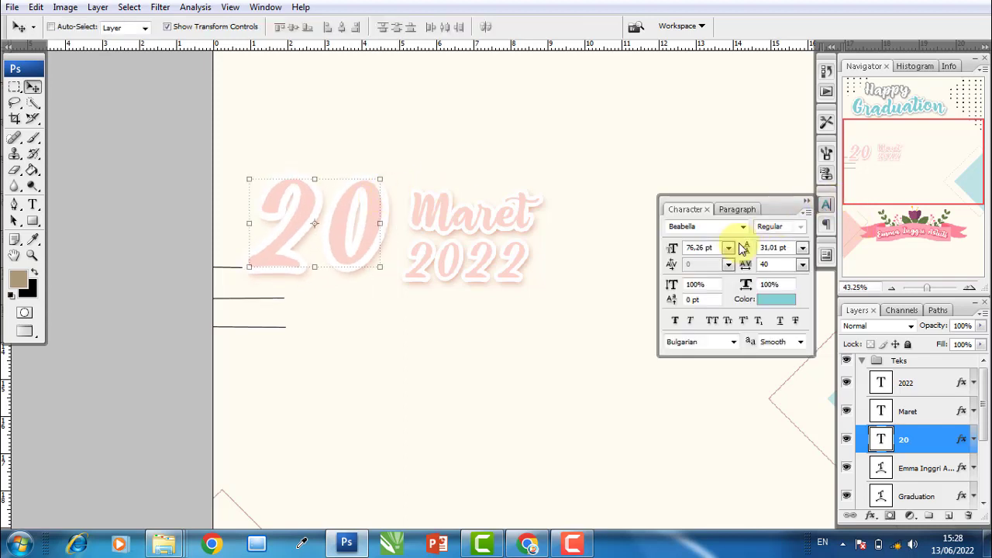
click(746, 265)
text(-20)
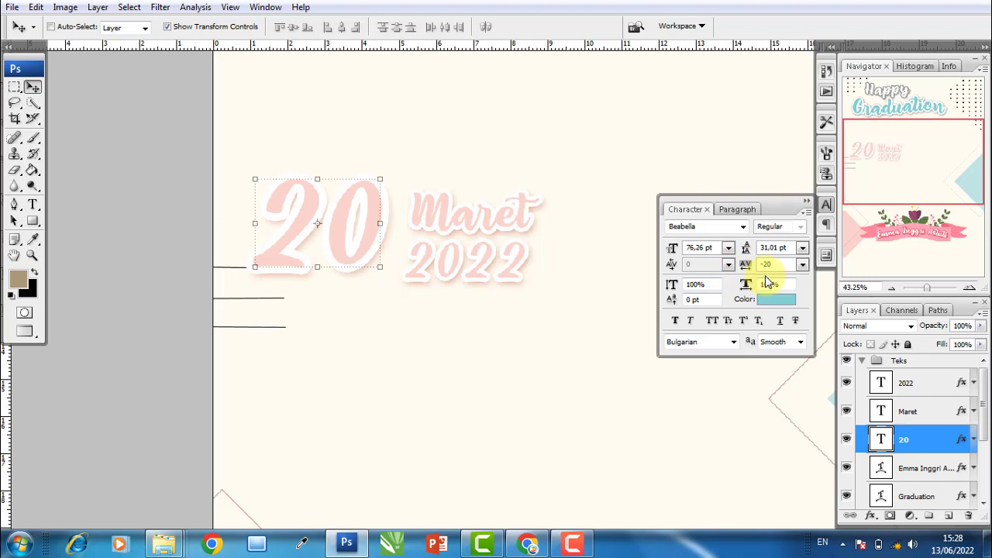
click(806, 202)
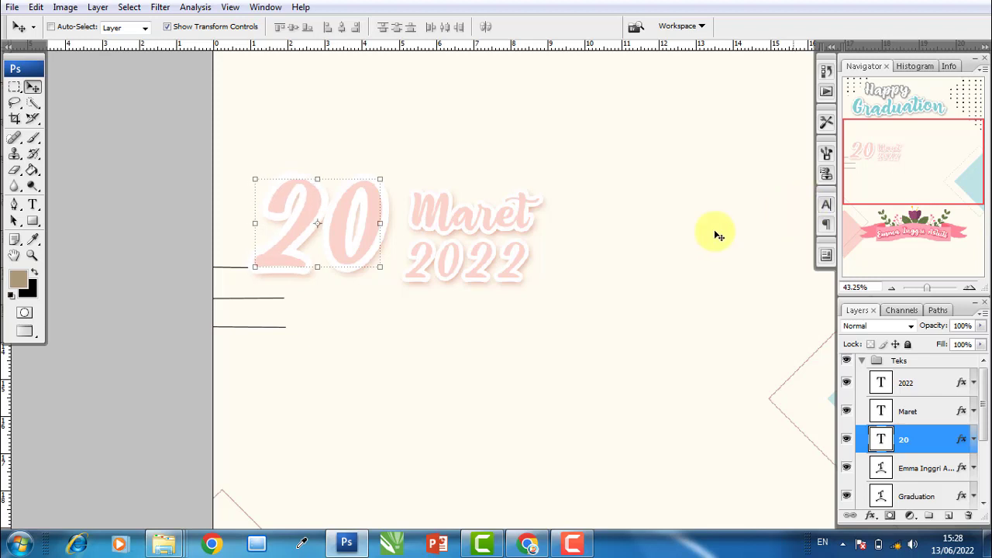
drag(367, 206, 369, 208)
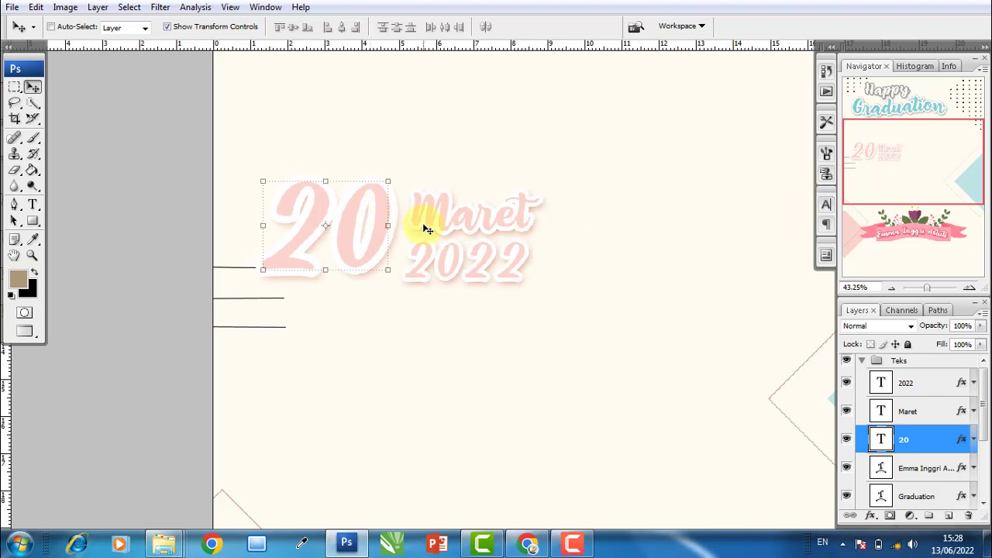
Compare against the reference poster and move the 20 up and left
key(f)
key(f)
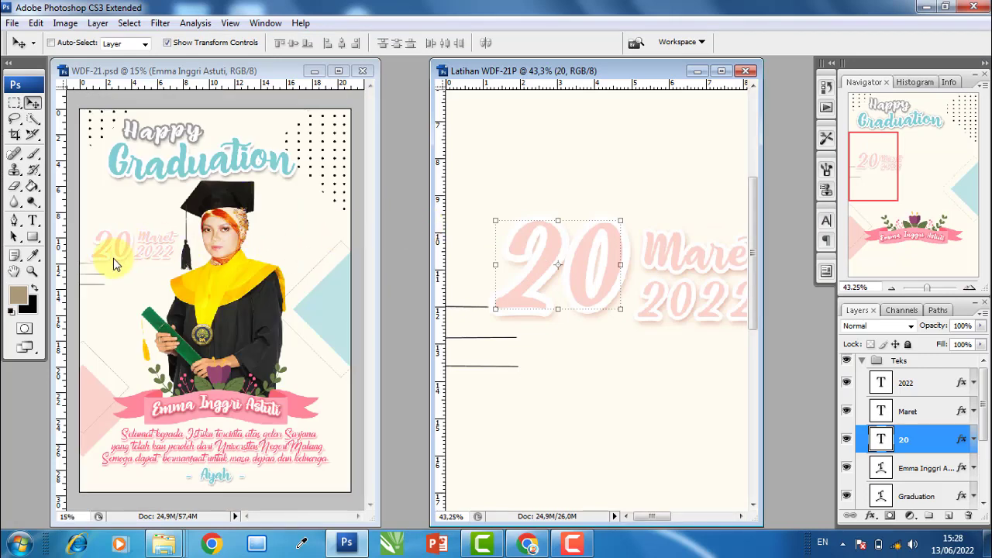
drag(106, 269, 589, 273)
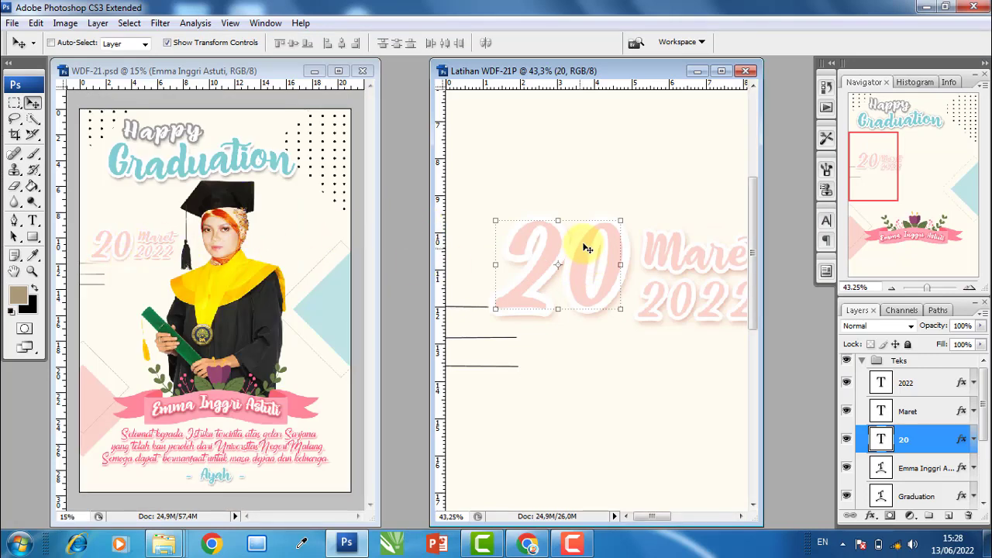
key(f)
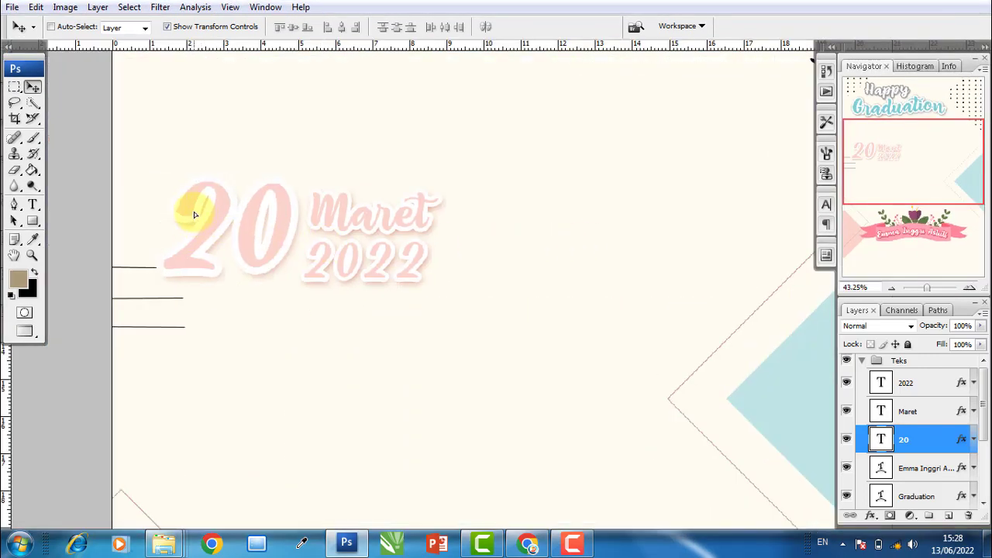
drag(194, 215, 183, 211)
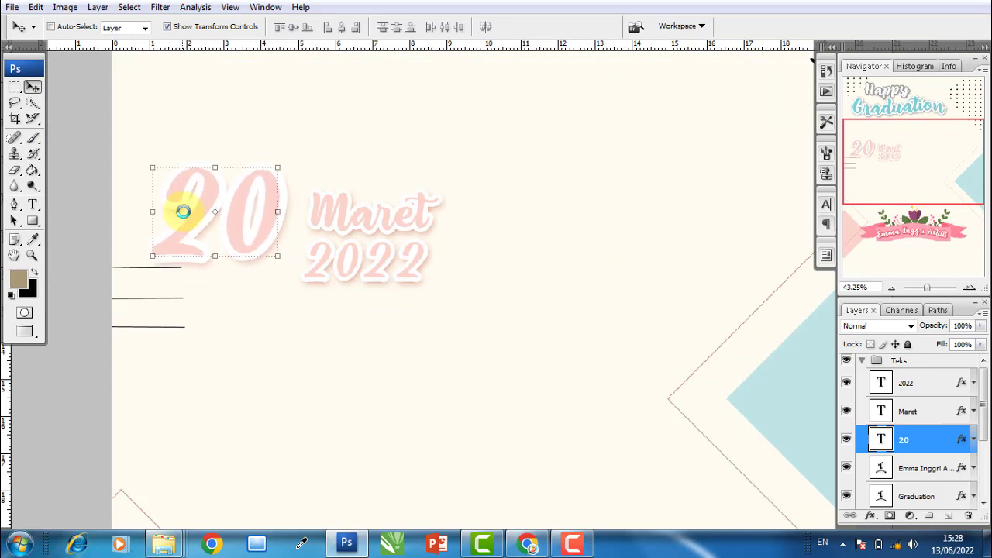
Move Maret and 2022 together up and left, then fit the poster in the window
right_click(372, 213)
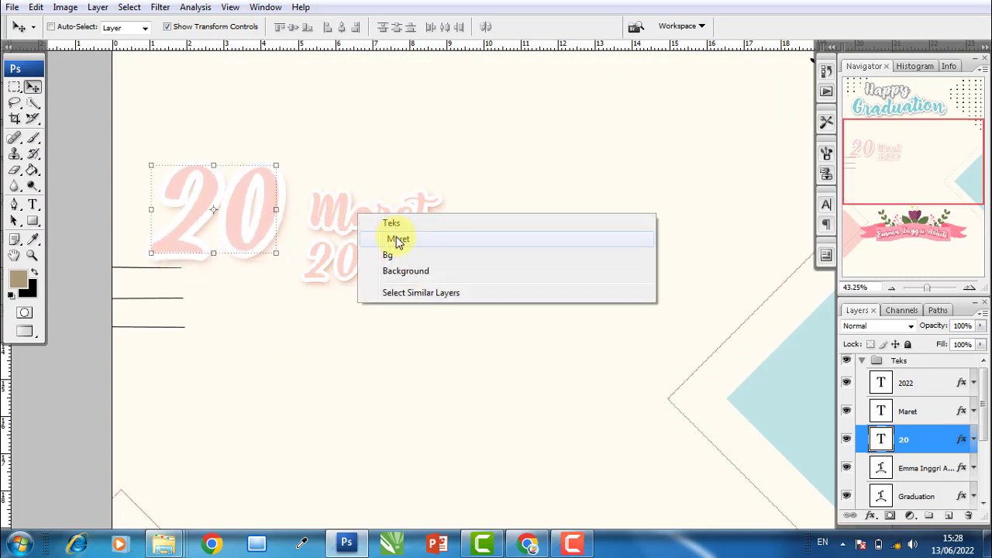
click(394, 235)
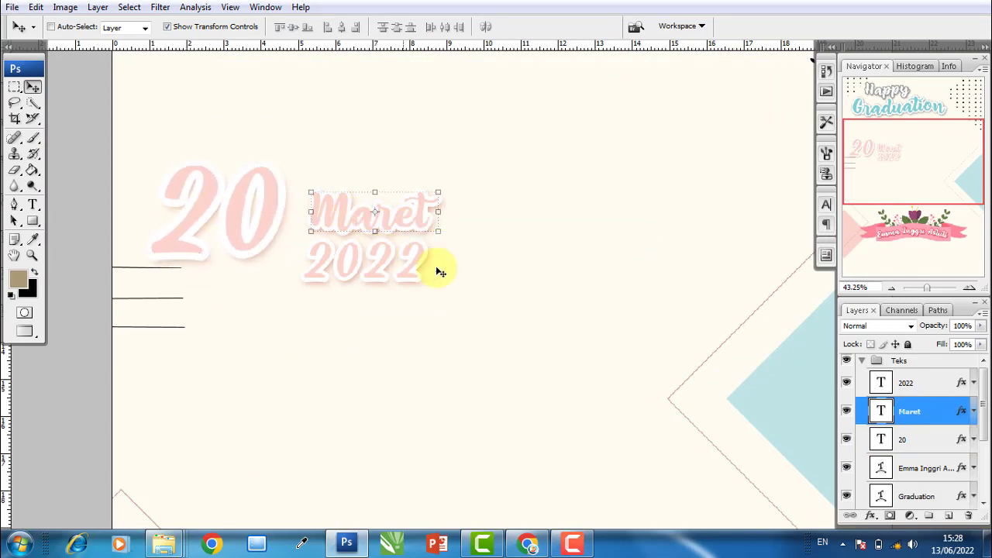
shift+click(922, 383)
drag(390, 213, 390, 194)
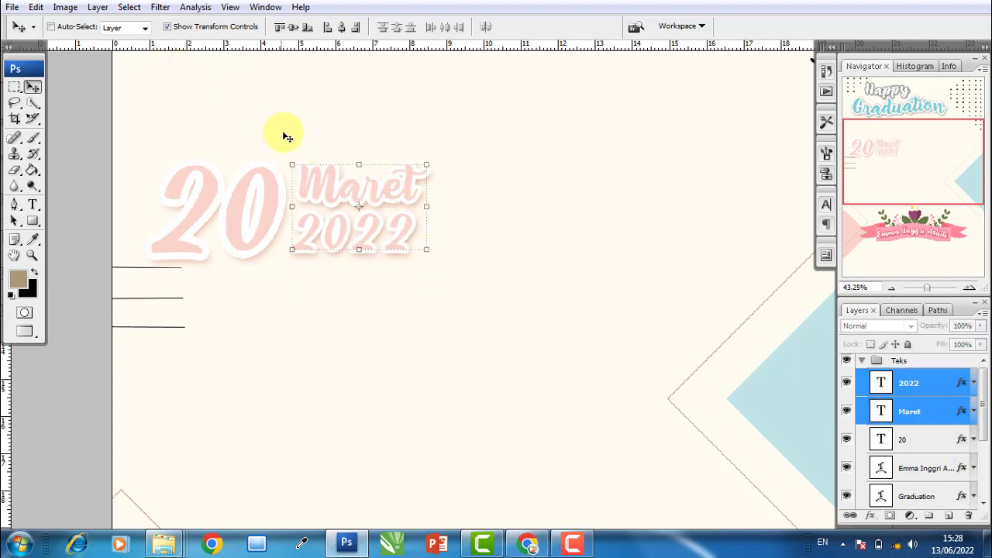
key(f)
key(f)
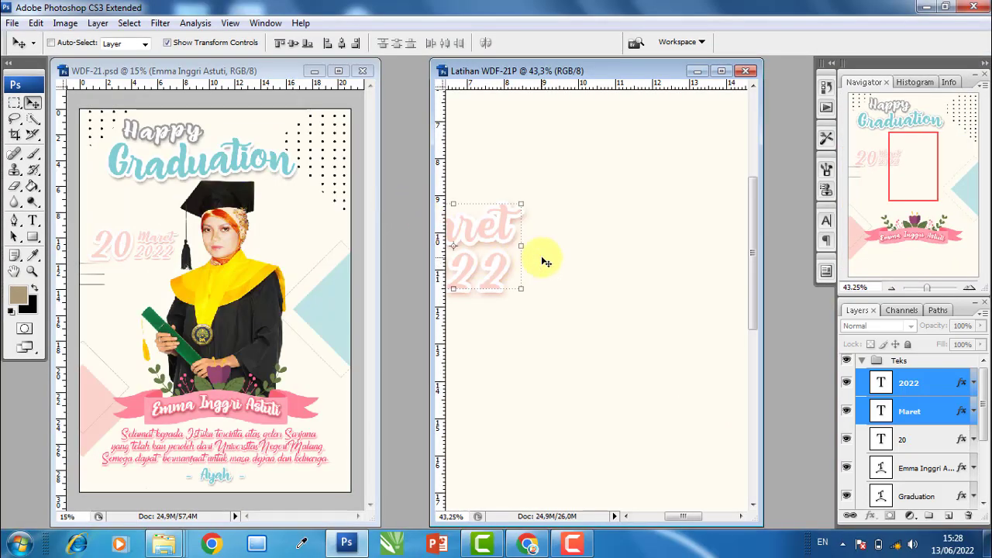
right_click(568, 243)
click(589, 248)
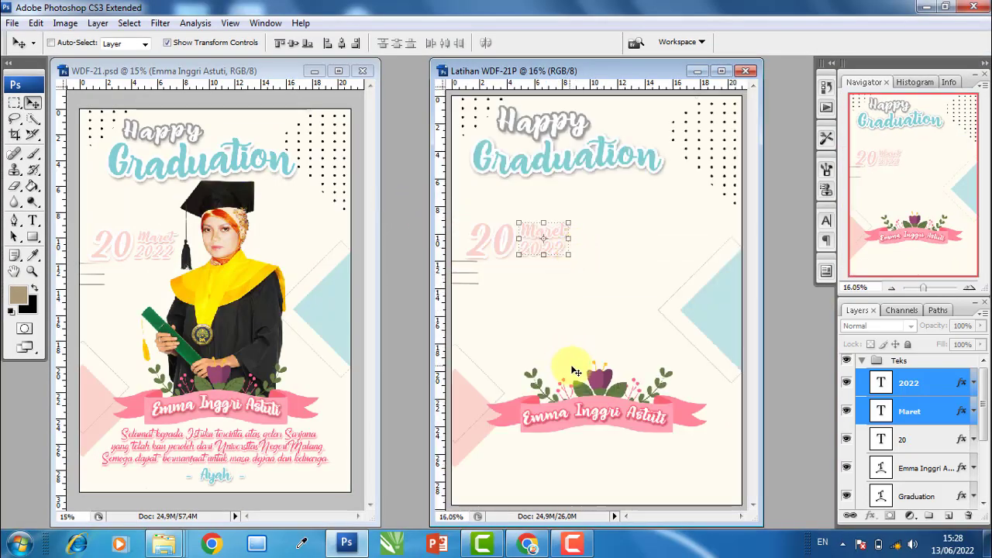
Copy the 'Selamat kepada' message layer from WDF-21 and centre it under the name banner
key(ctrl+0)
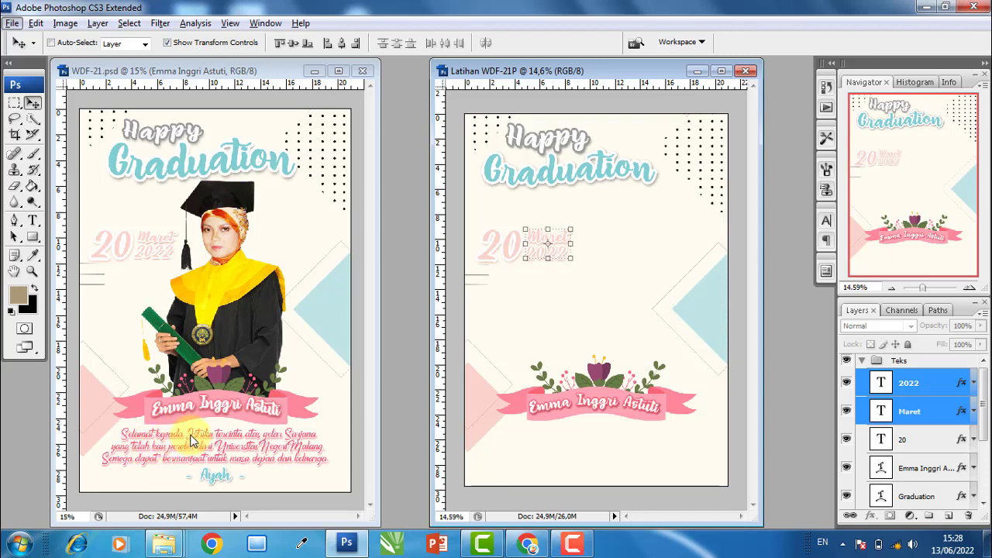
click(192, 440)
right_click(192, 438)
click(221, 354)
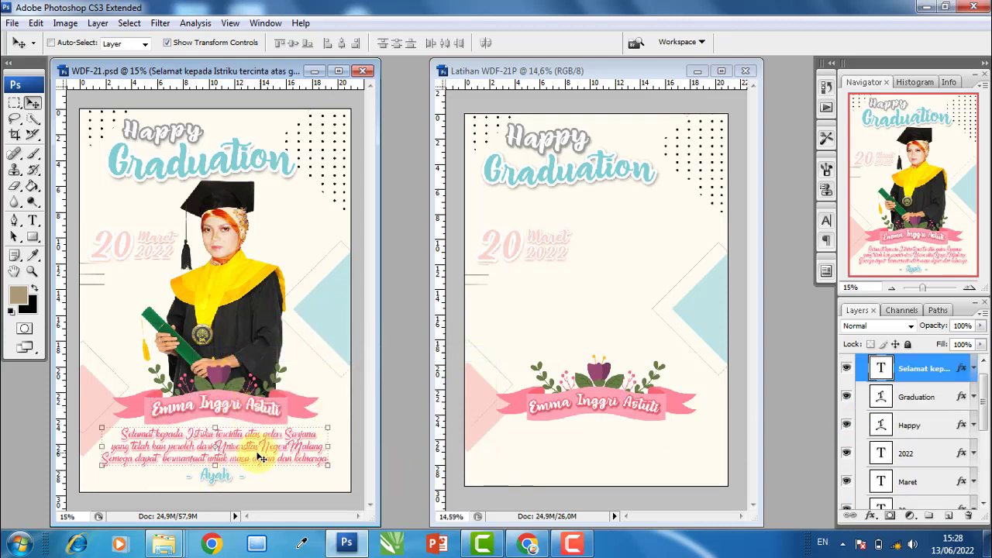
drag(262, 459, 588, 444)
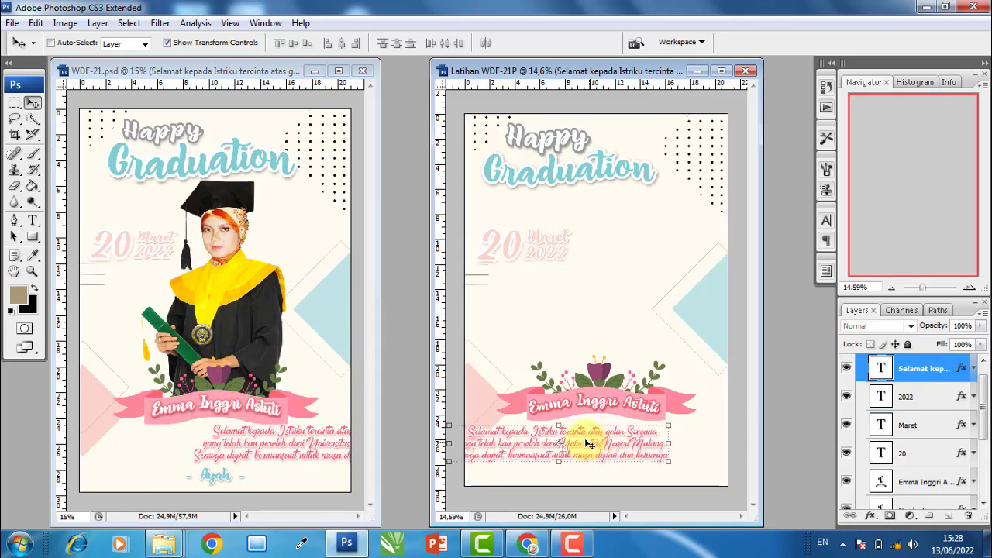
drag(589, 444, 624, 446)
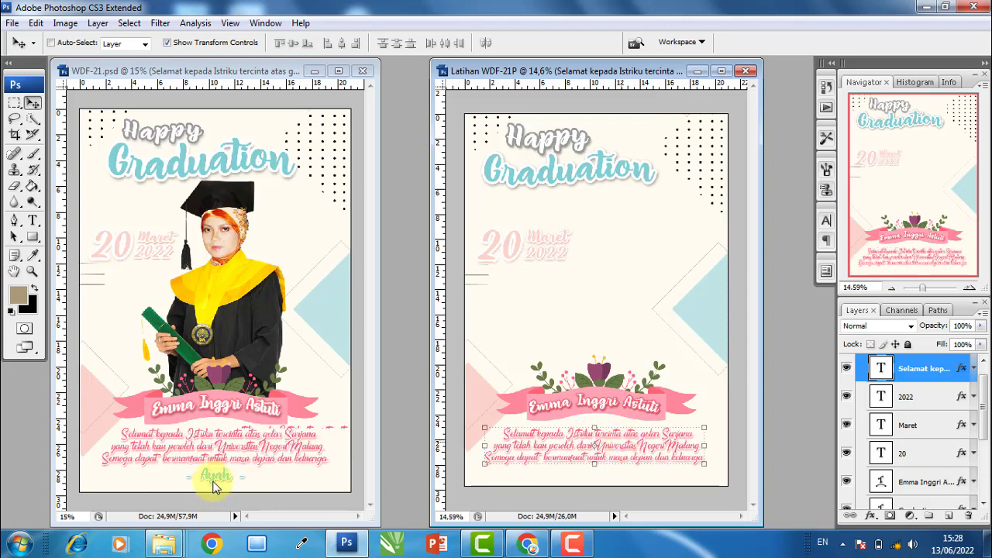
Copy the '- Ayah -' signature layer into Latihan WDF-21P beneath the message
click(215, 485)
right_click(232, 476)
click(272, 401)
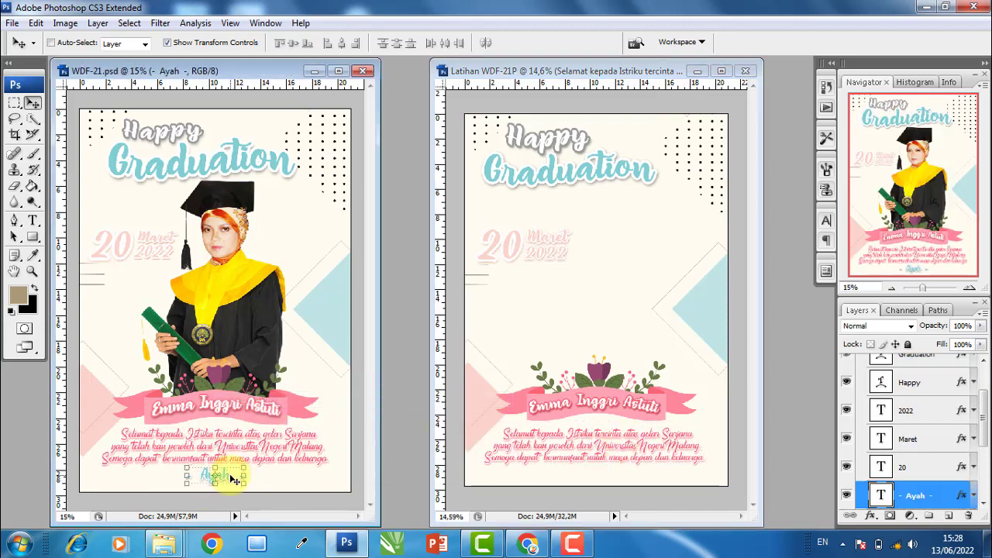
drag(233, 476, 597, 469)
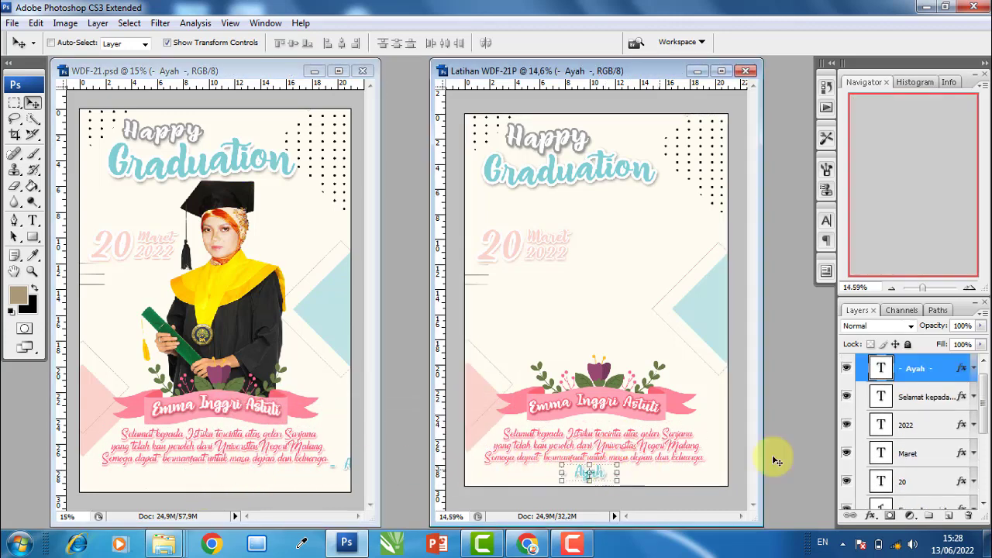
shift+click(930, 396)
scroll(933, 484, down, 3)
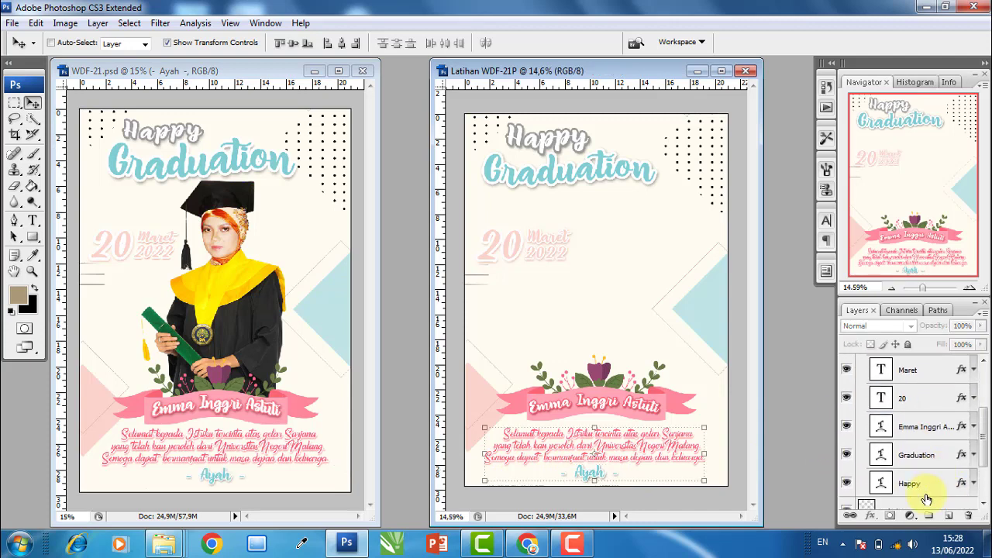
scroll(933, 485, down, 3)
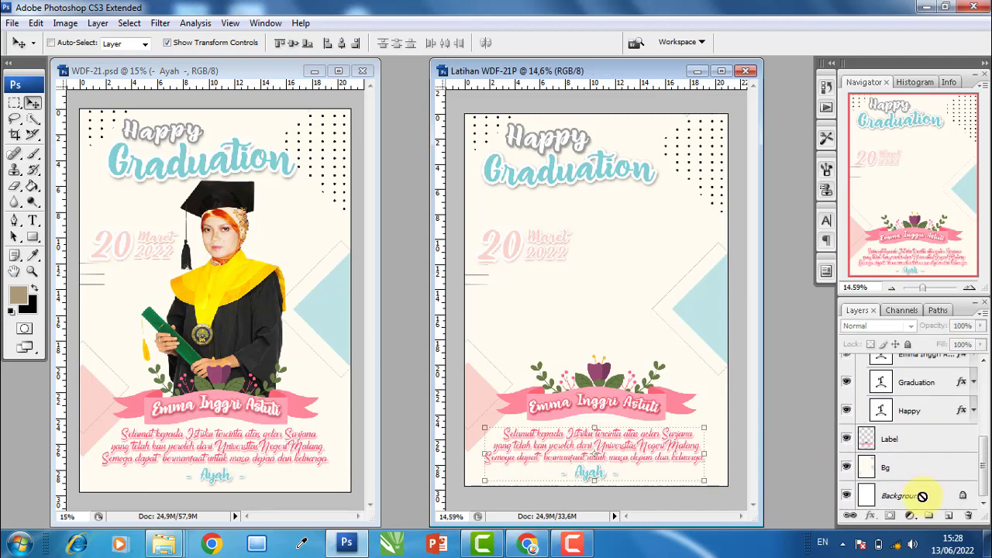
Select the message and '- Ayah -' layers, nudge them up twice with Shift+Up, and hide transform controls
click(922, 496)
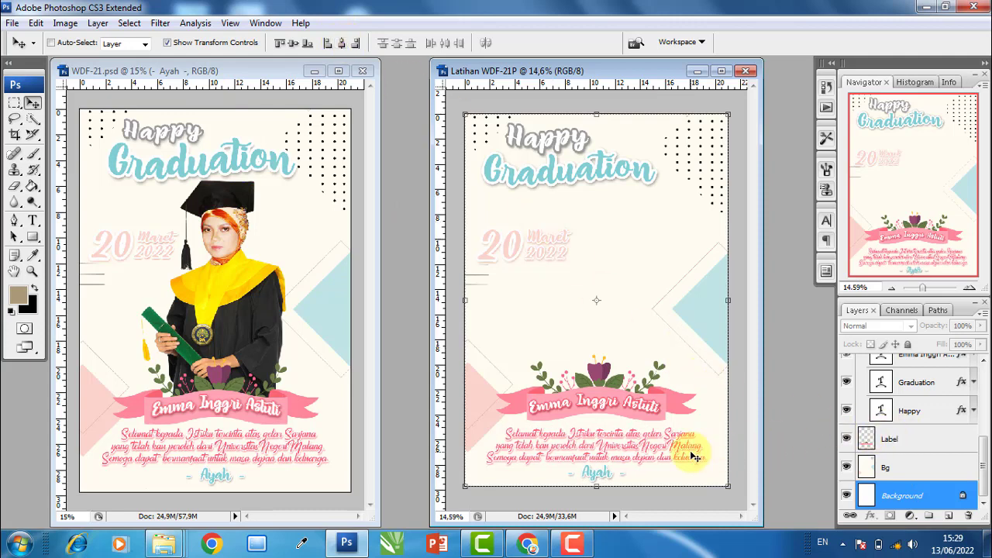
key(Up)
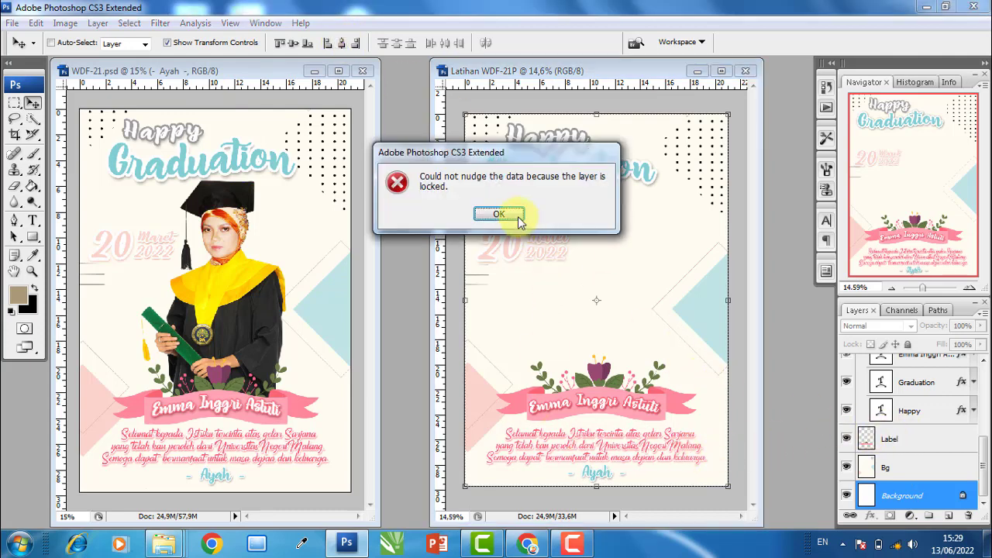
click(499, 215)
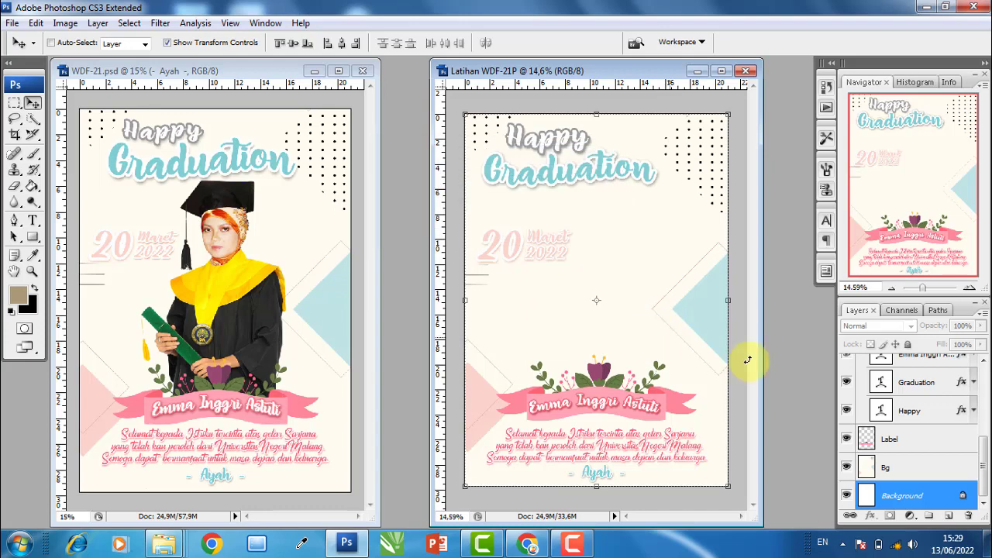
right_click(652, 443)
scroll(933, 405, up, 2)
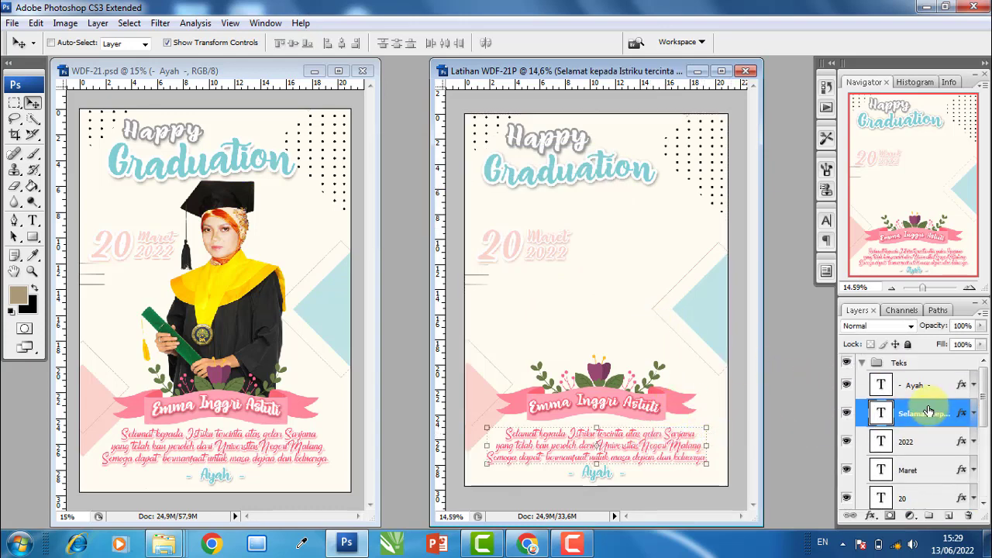
shift+click(929, 387)
key(shift+Up)
key(shift+Up)
key(shift+Up)
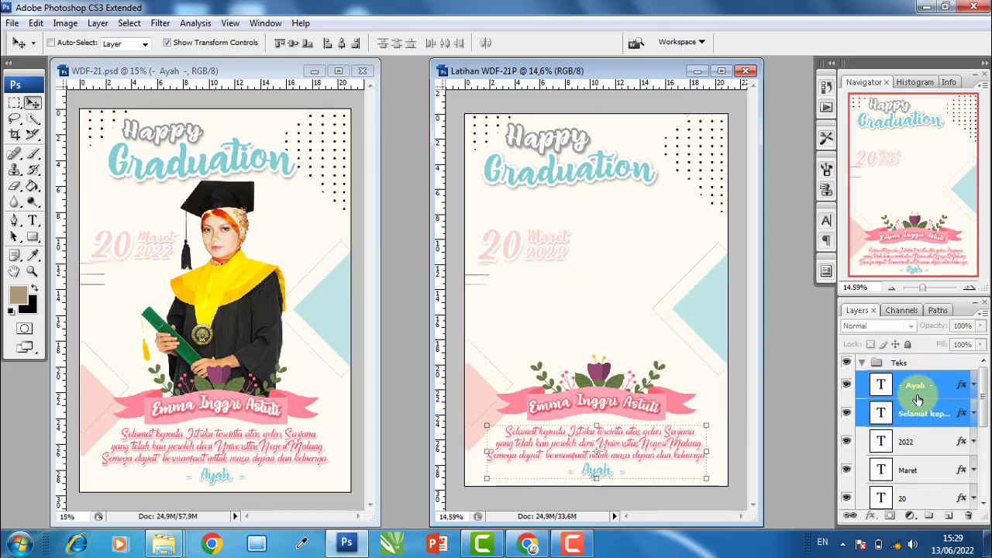
key(shift+Up)
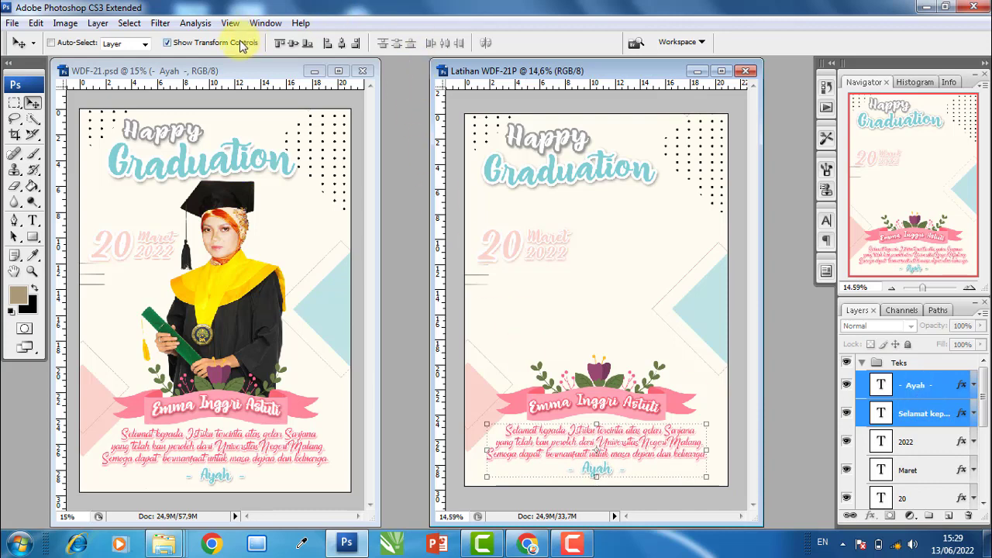
click(240, 43)
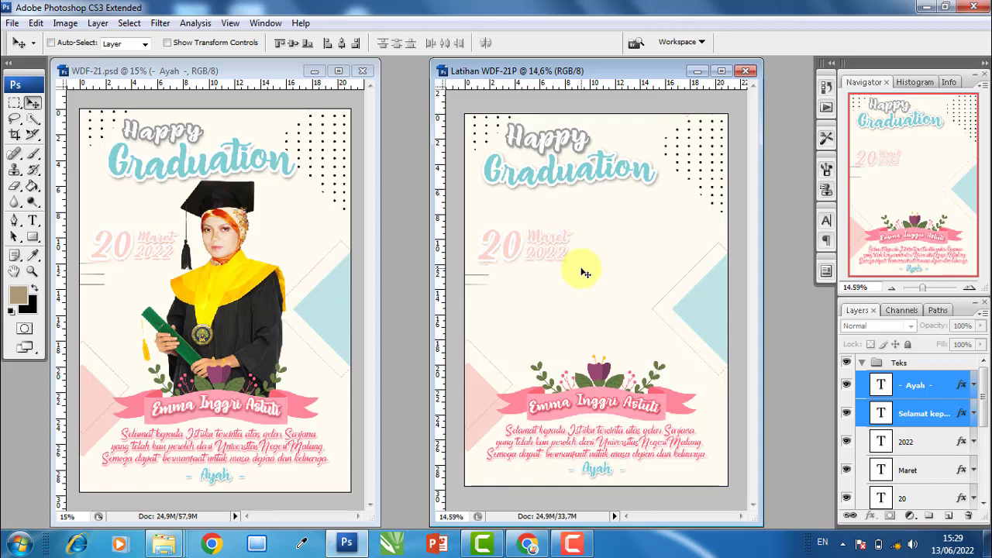
Create a new layer group named Foto beneath the Label layer and select it
click(863, 362)
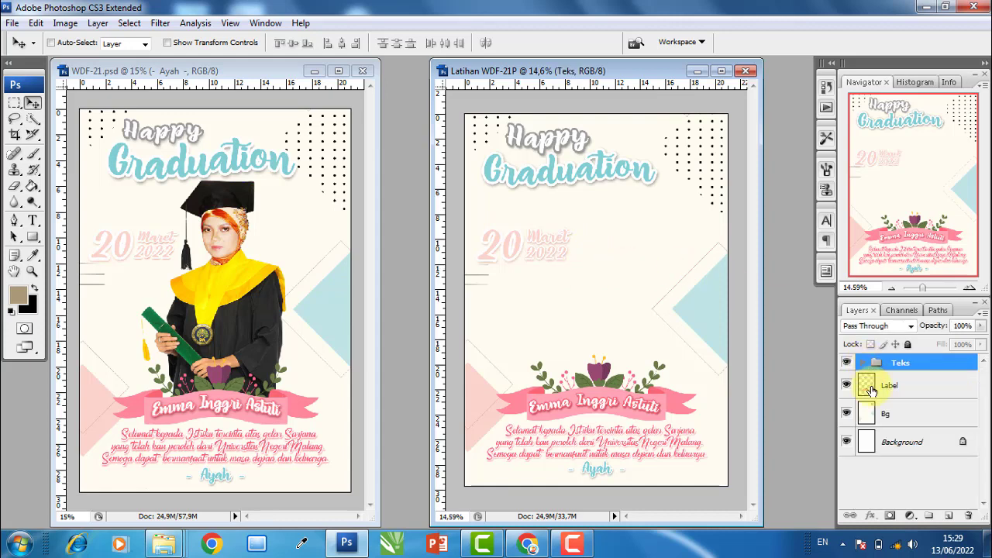
click(907, 390)
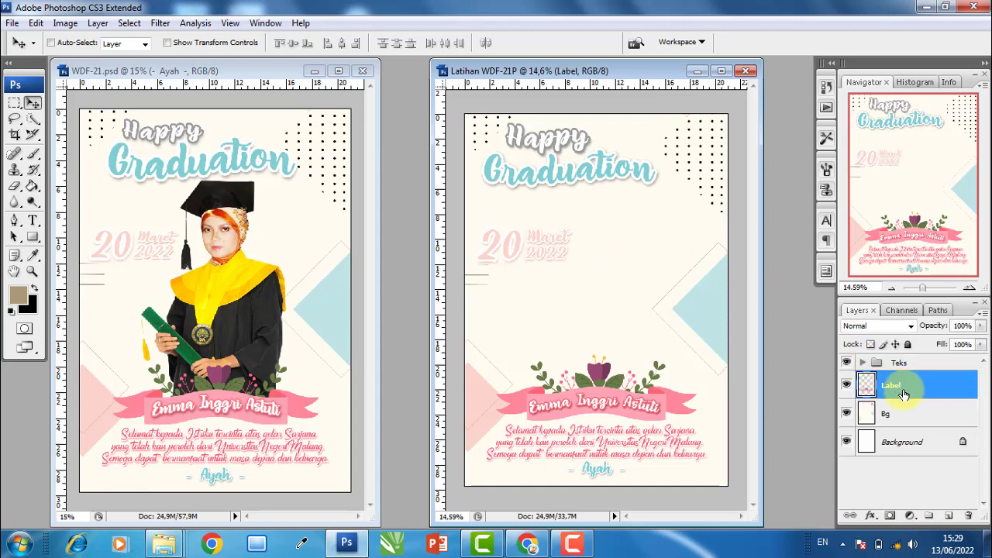
click(929, 516)
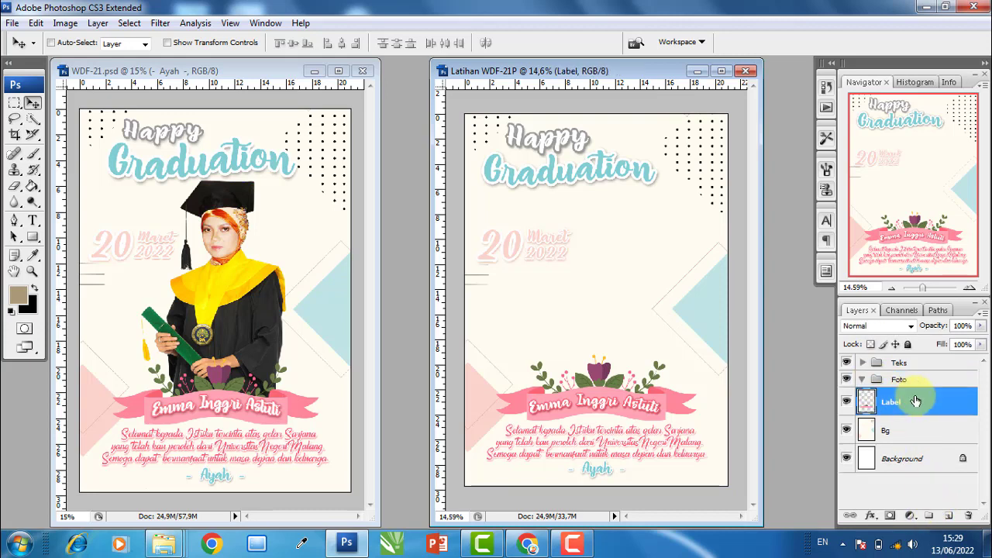
drag(888, 399, 913, 383)
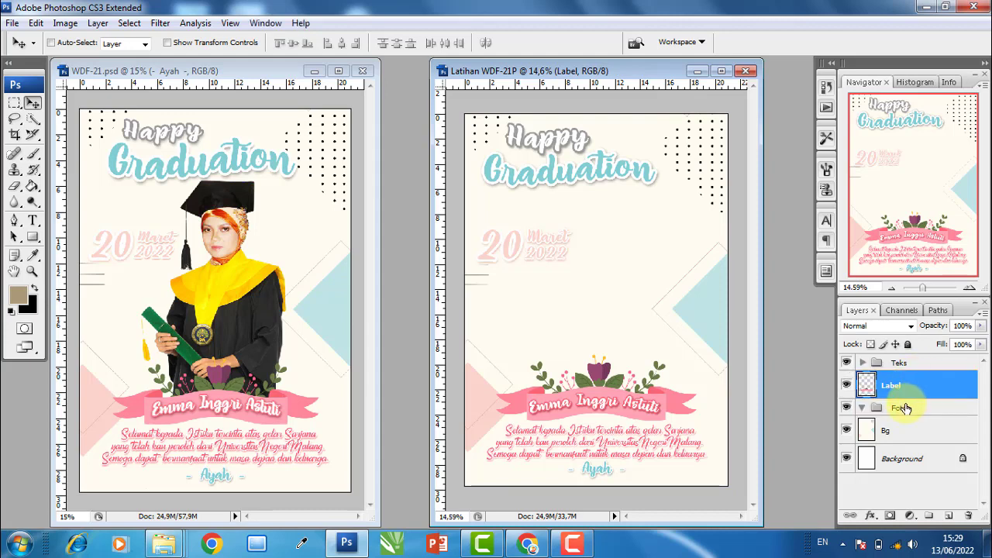
click(891, 408)
mouse_move(164, 543)
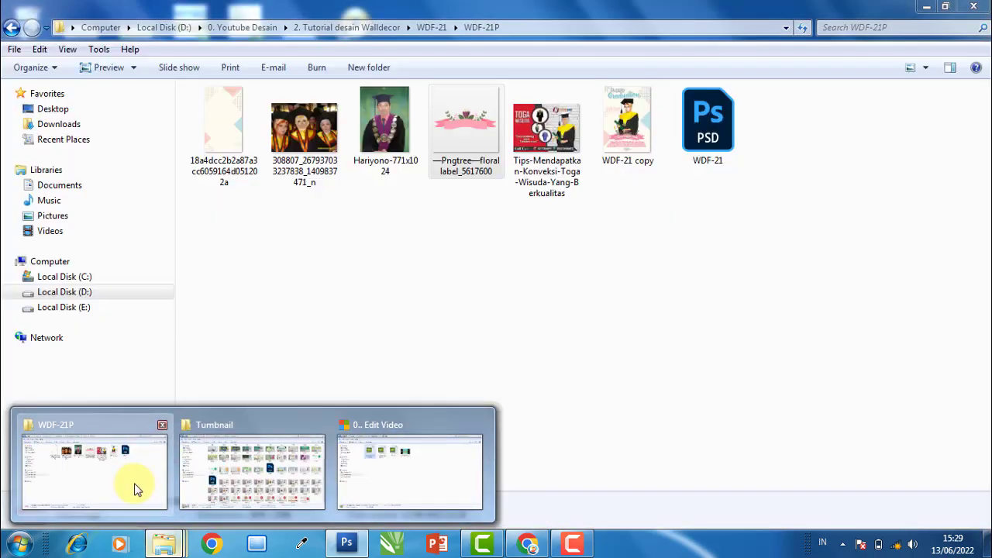
Open the Tips-Mendapatkan-Konveksi-Toga image from the WDF-21P folder in Photo Viewer
click(133, 487)
click(236, 442)
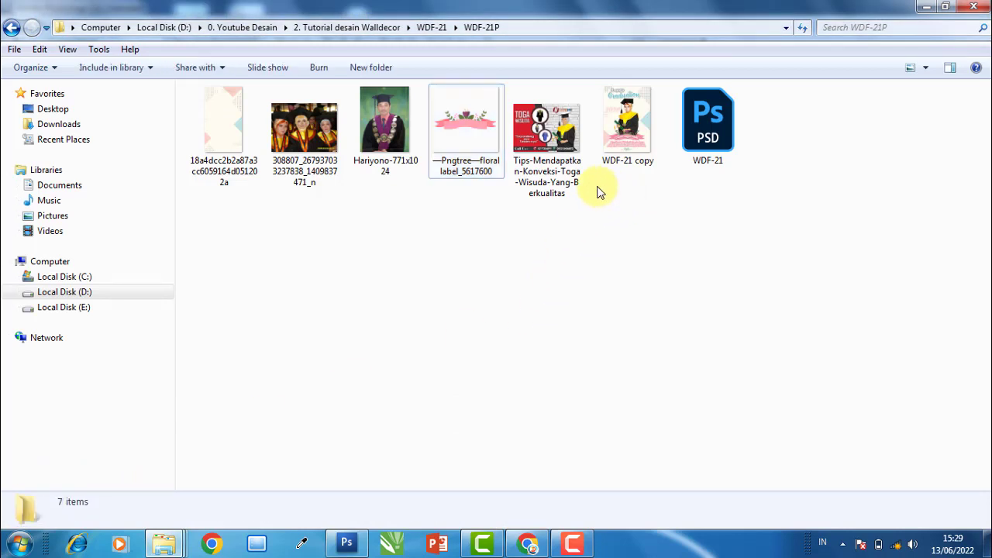
click(566, 142)
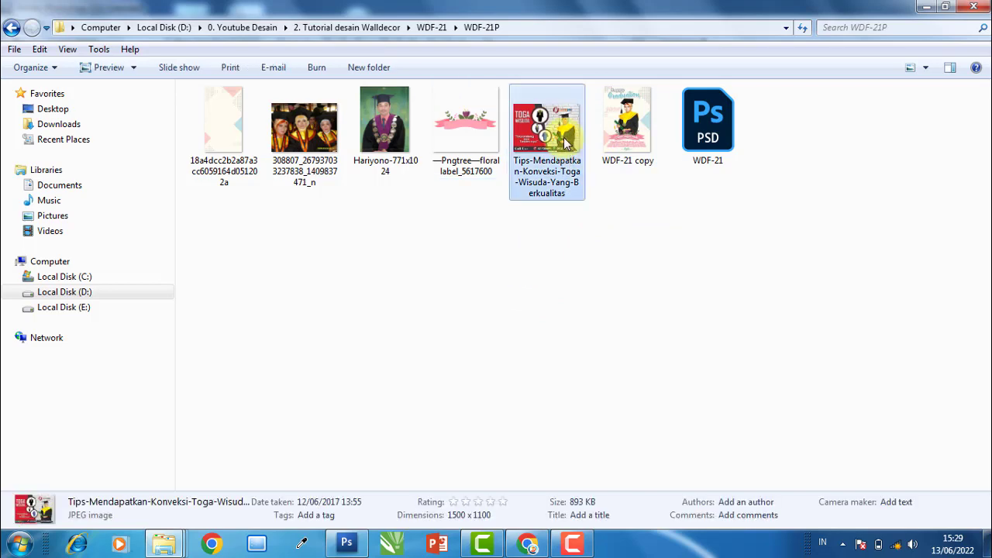
double_click(566, 142)
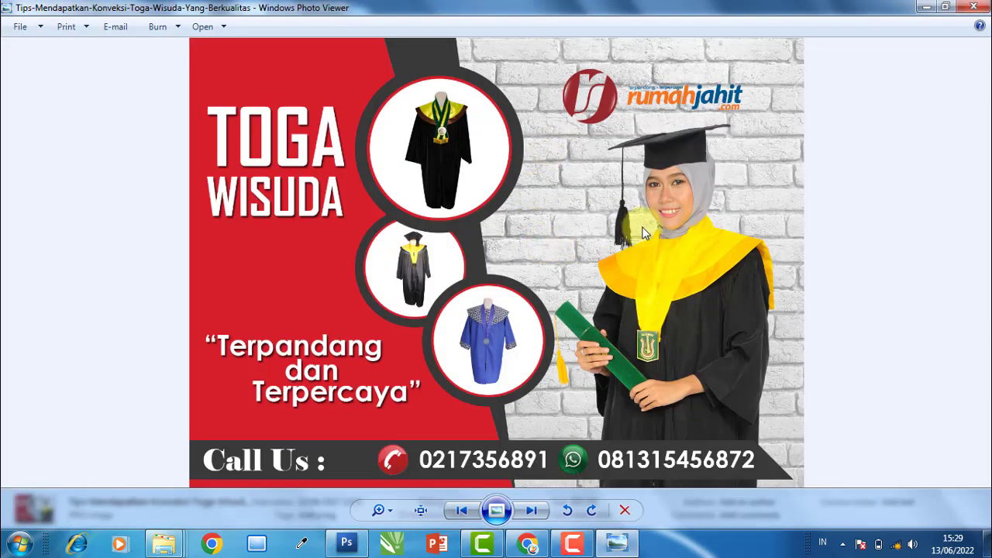
Close the toga image and open the group graduation photo in the viewer
click(984, 6)
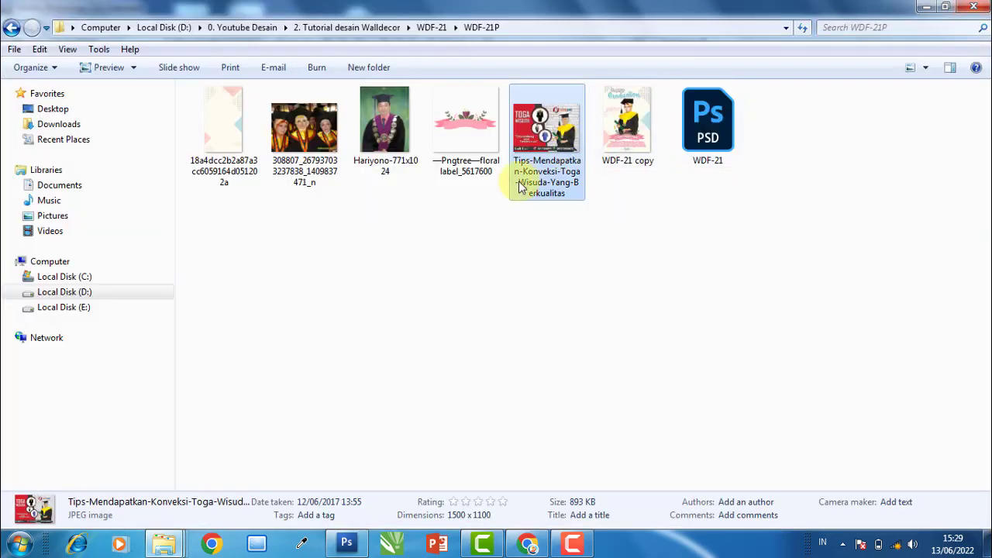
double_click(303, 131)
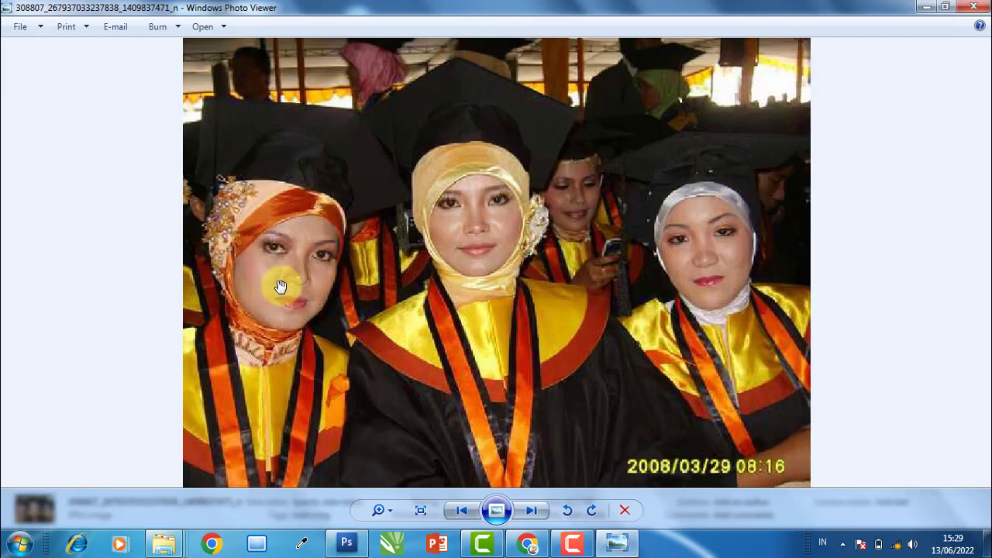
scroll(300, 308, down, 2)
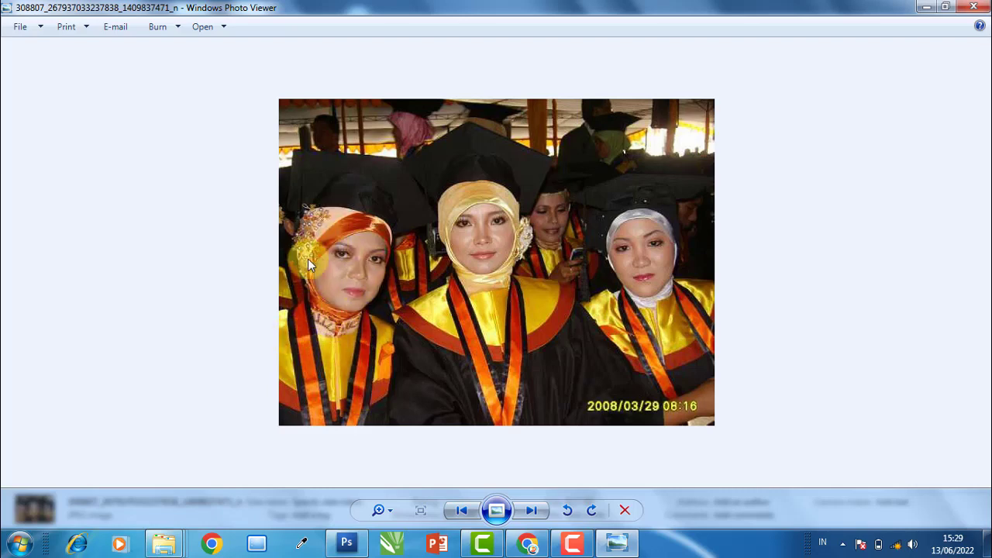
Browse the neighbouring photos, then close the viewer and select the toga advertisement image file
click(533, 510)
click(533, 509)
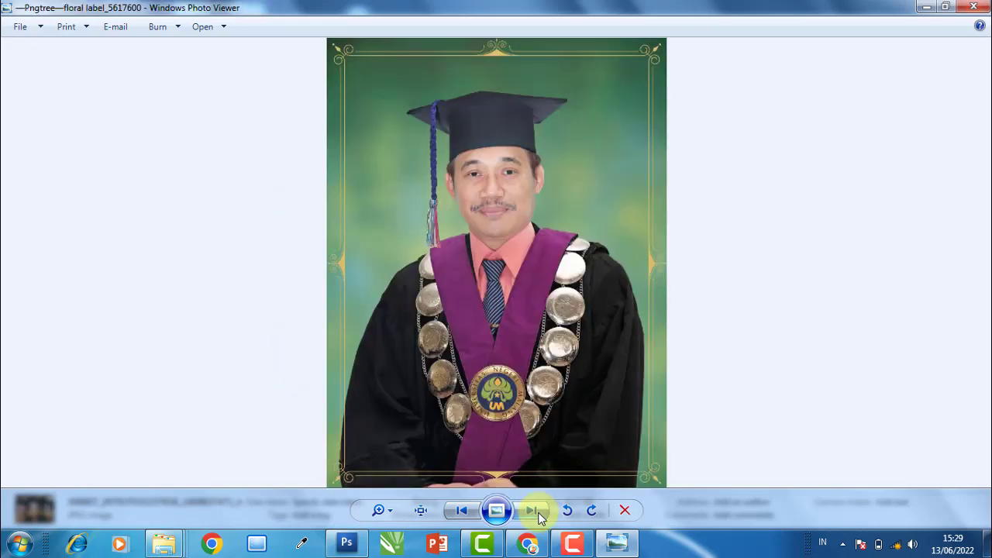
click(533, 510)
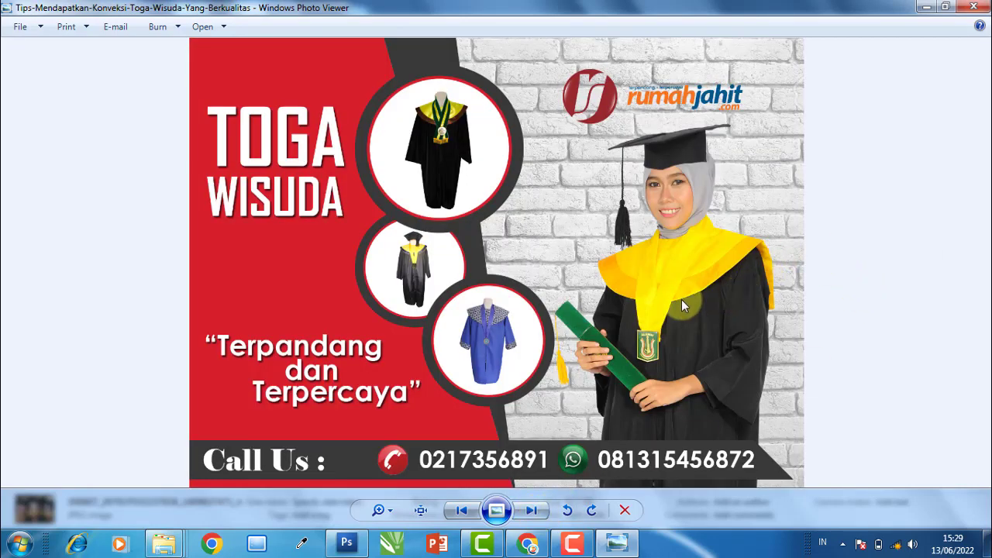
click(461, 509)
click(460, 510)
scroll(512, 399, up, 2)
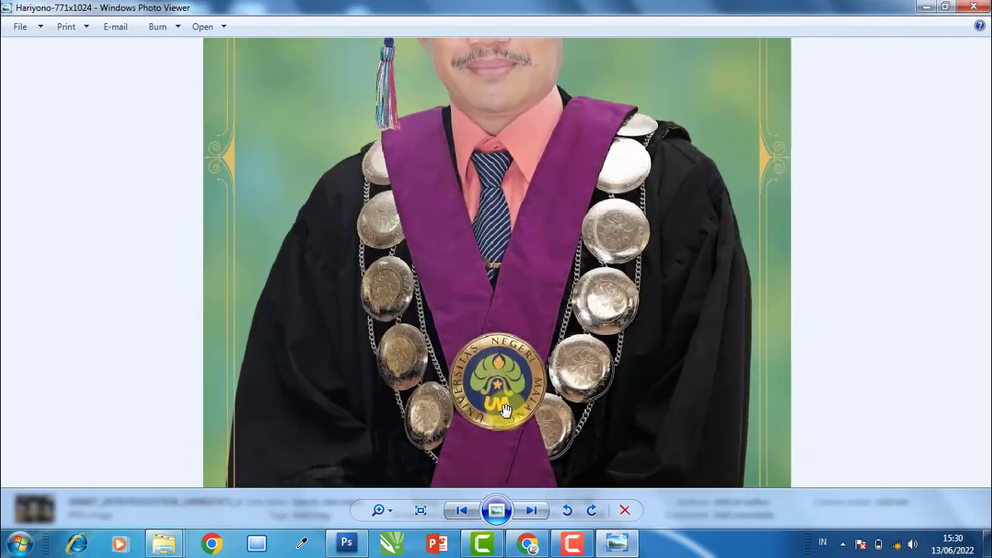
scroll(465, 398, up, 1)
scroll(496, 372, down, 1)
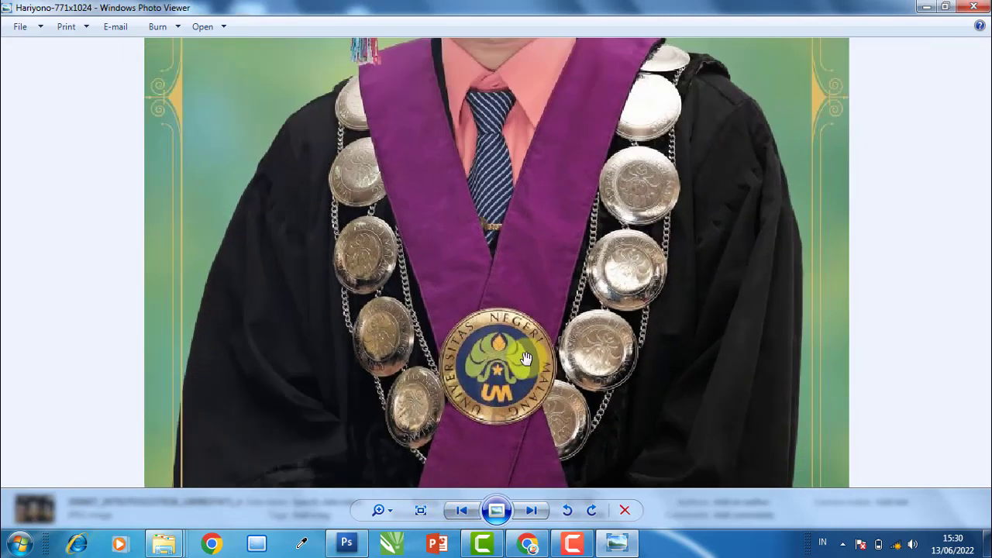
scroll(582, 324, down, 2)
click(973, 7)
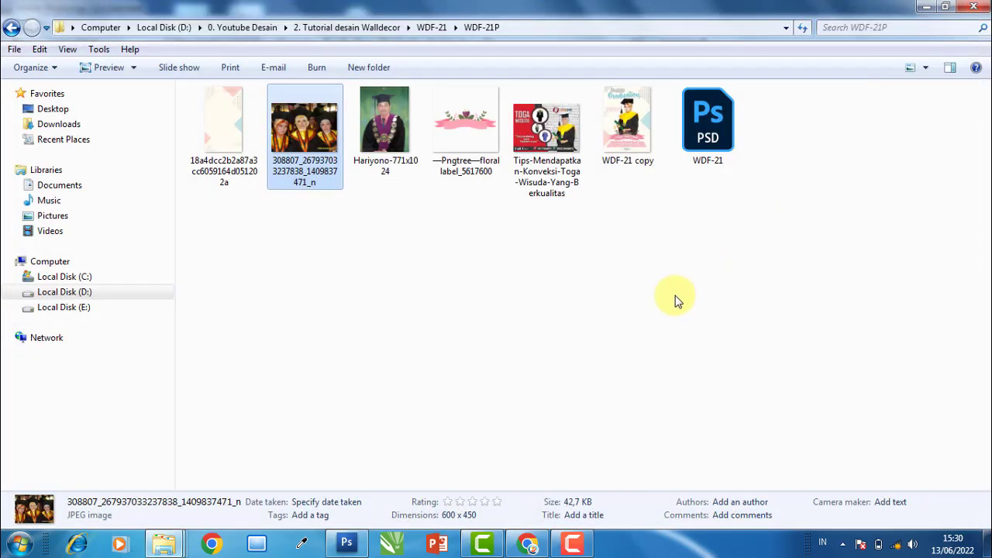
click(675, 299)
Drag the toga advertisement JPG into the Latihan WDF-21P poster and close the original image window
click(610, 155)
click(542, 169)
mouse_move(542, 168)
mouse_down()
mouse_move(379, 527)
mouse_move(549, 314)
mouse_up()
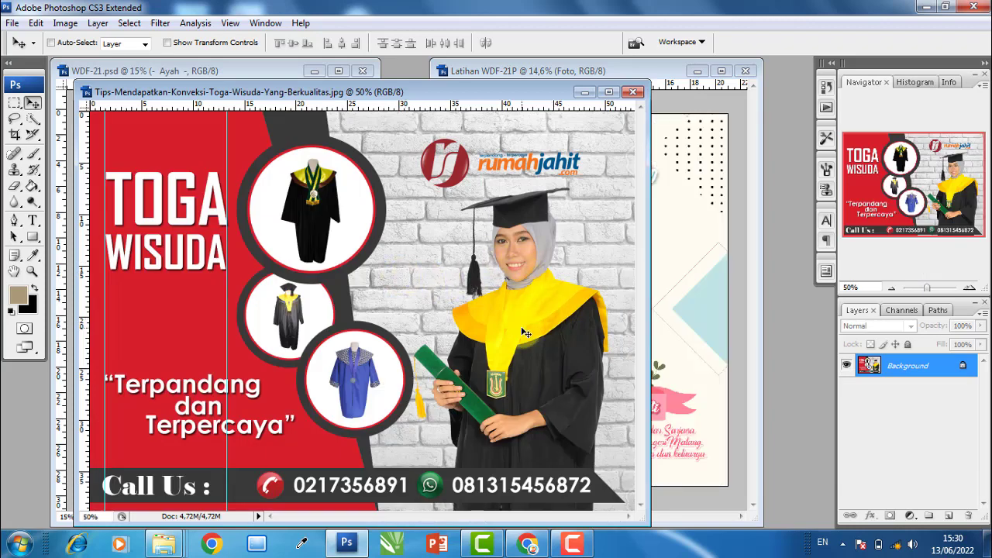
drag(524, 332, 686, 267)
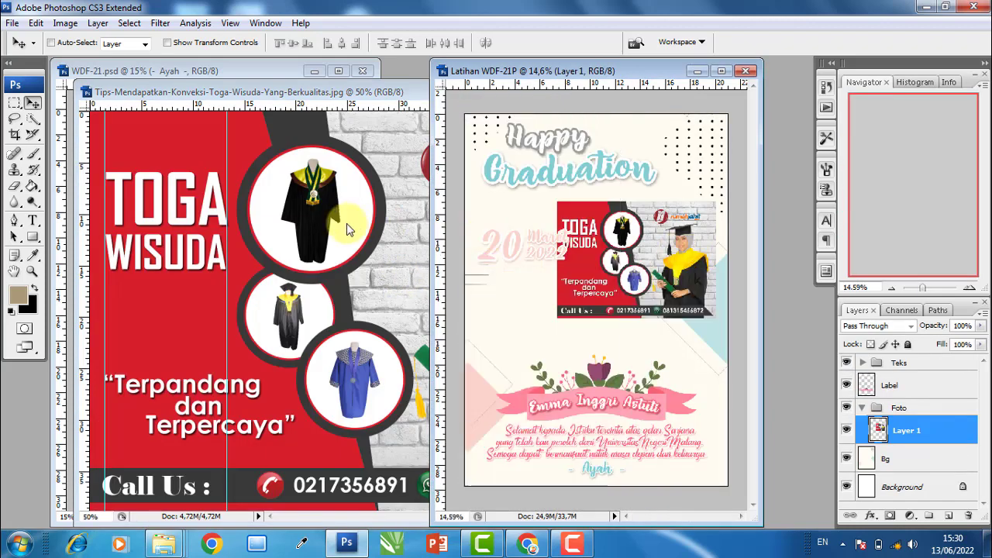
click(346, 223)
click(627, 92)
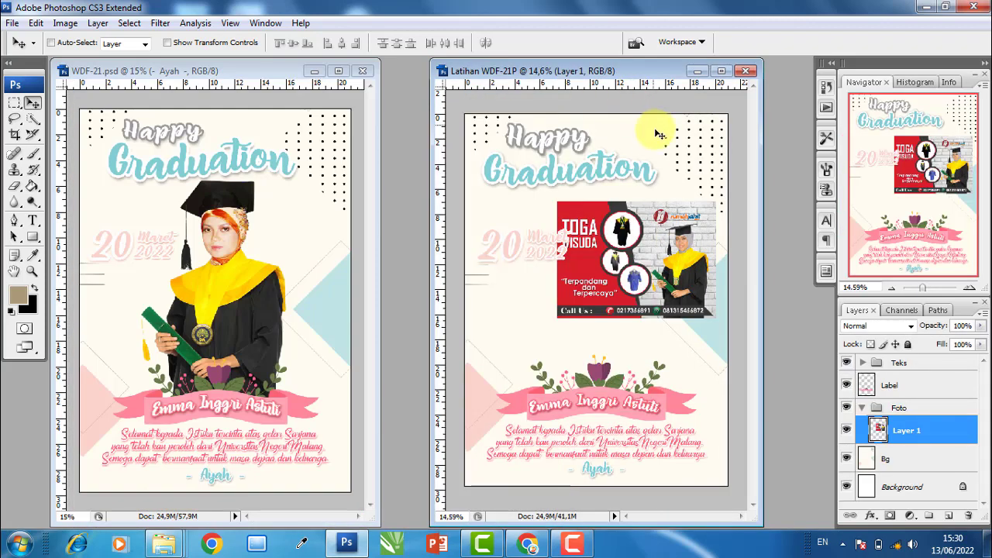
In full-screen view, move the new Baju layer down and left and fit the poster on screen
key(f)
scroll(600, 255, up, 2)
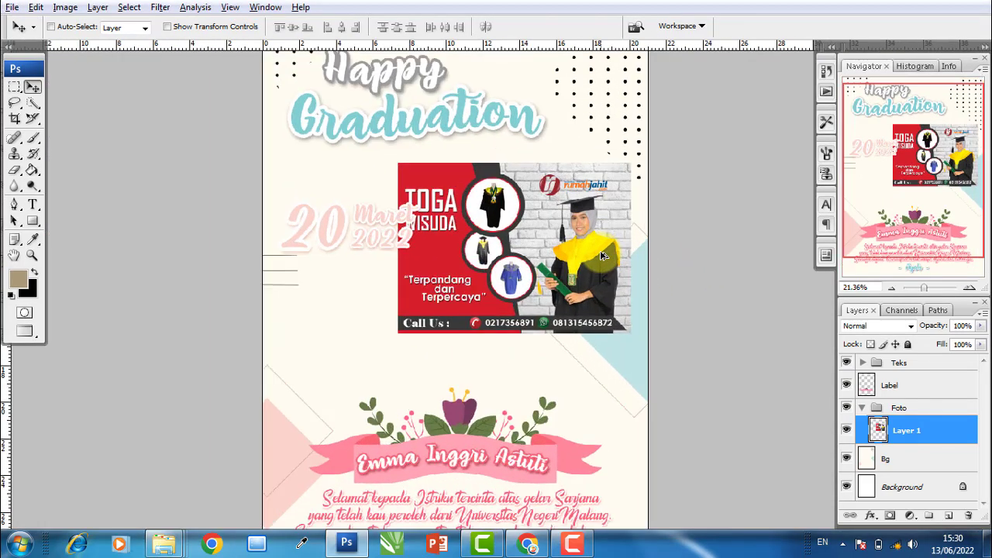
drag(600, 256, 531, 296)
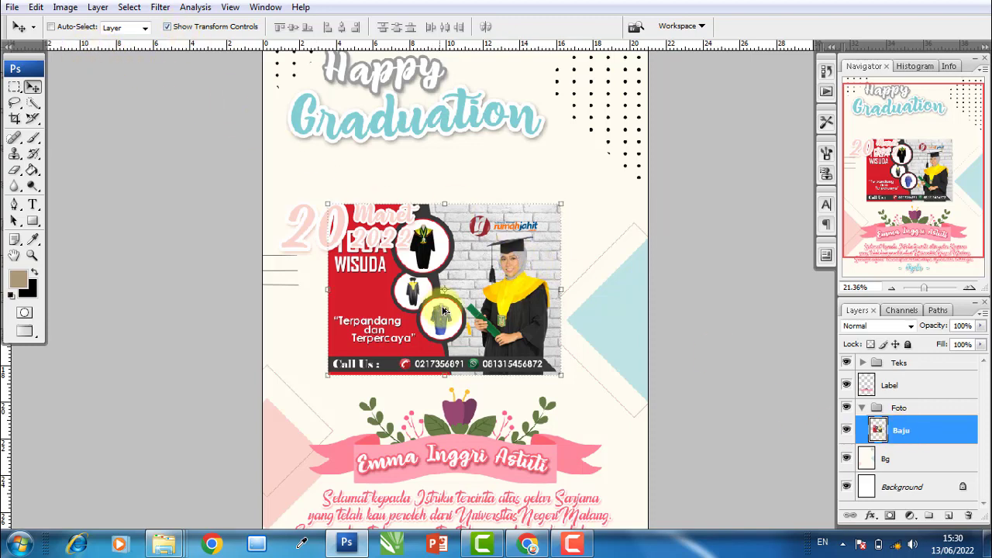
key(ctrl+0)
key(ctrl+t)
Scale the Baju photo to 234.5% and shift it left and down to fill the poster centre
drag(566, 206, 596, 175)
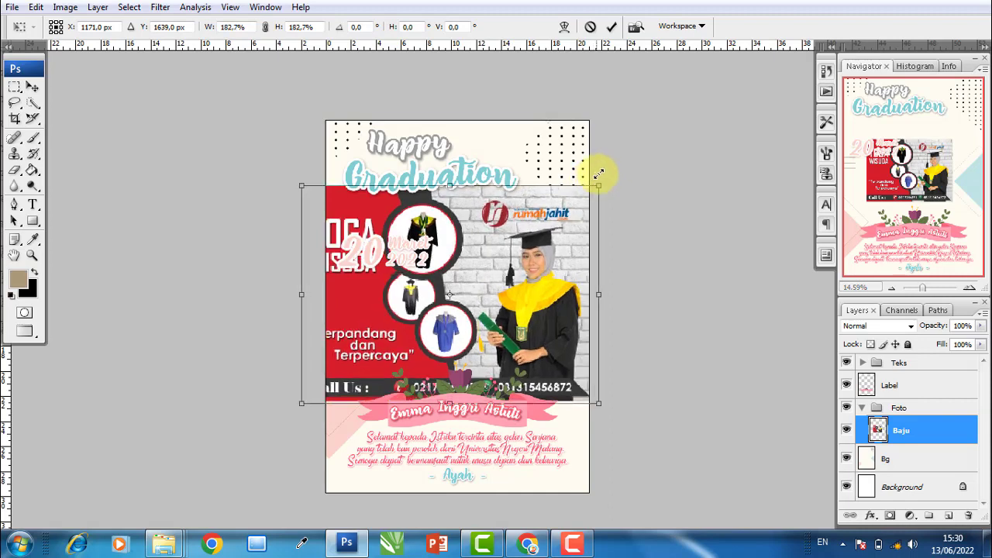
drag(595, 175, 600, 184)
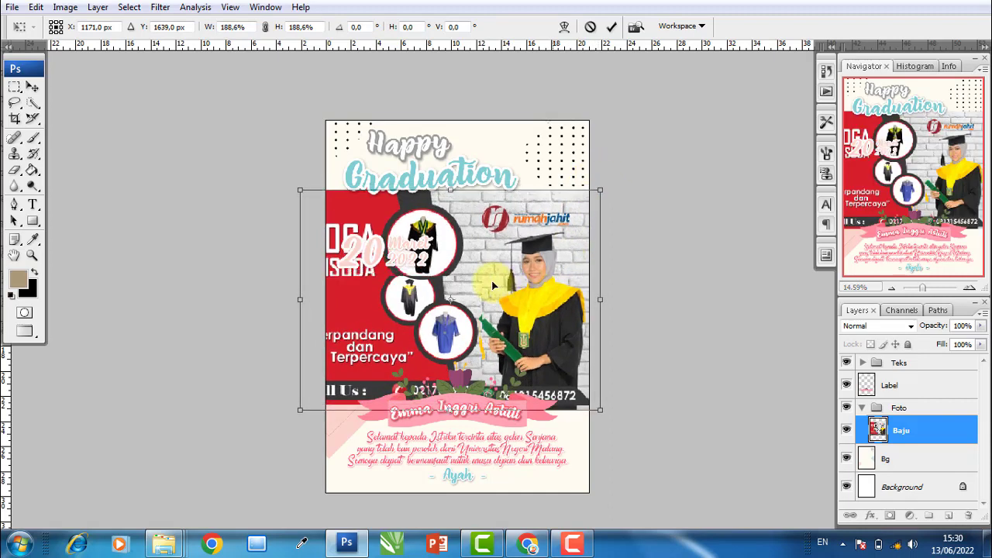
drag(556, 291, 472, 300)
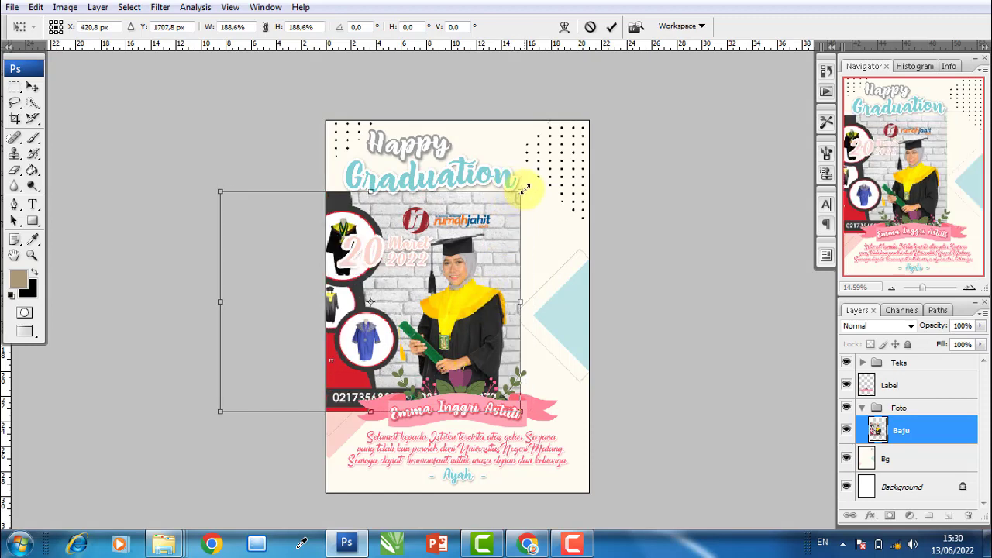
drag(523, 189, 568, 153)
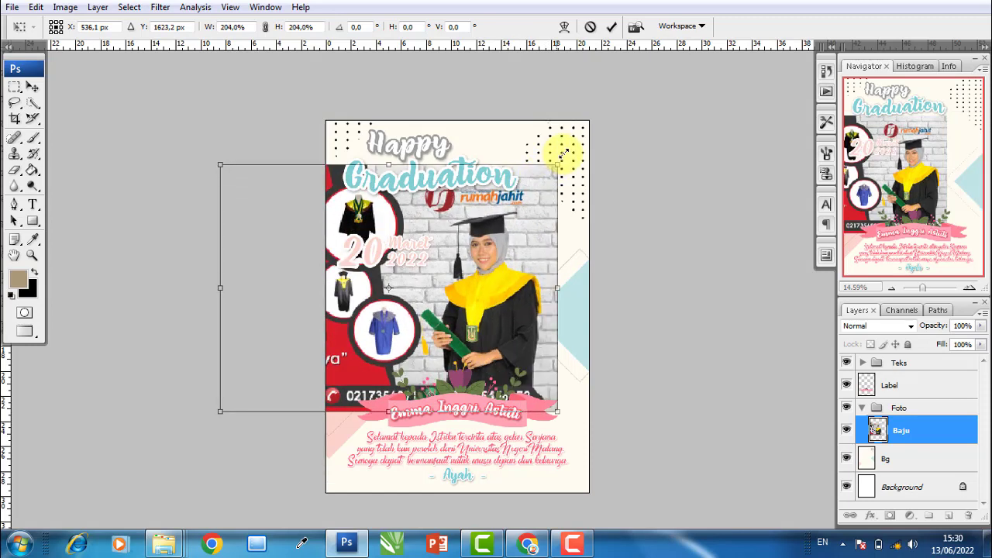
drag(568, 152, 584, 144)
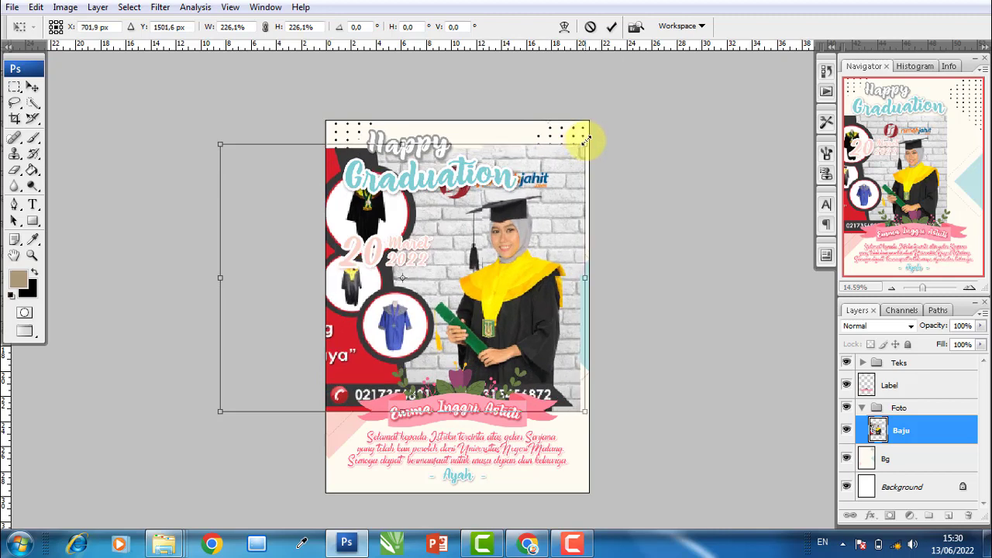
drag(556, 235, 508, 243)
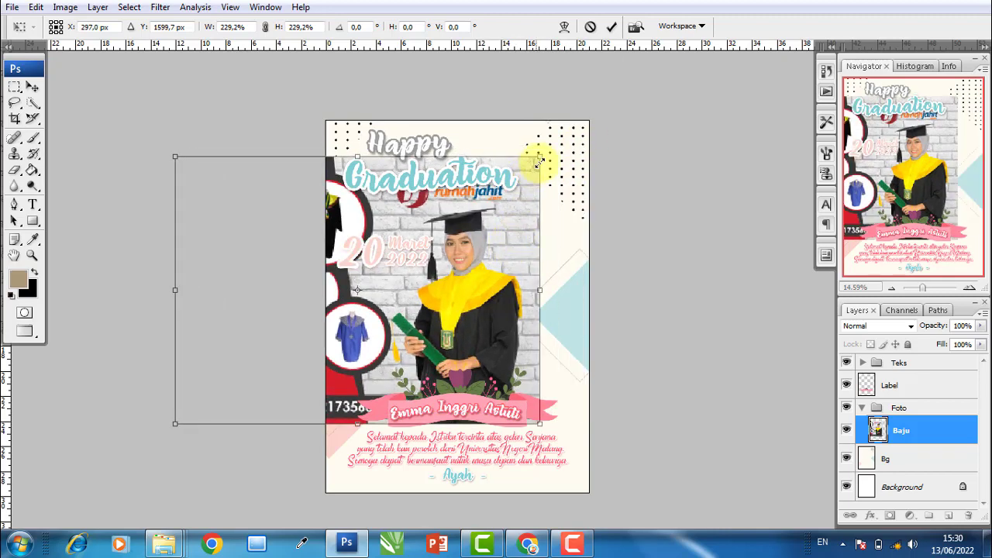
drag(540, 155, 549, 150)
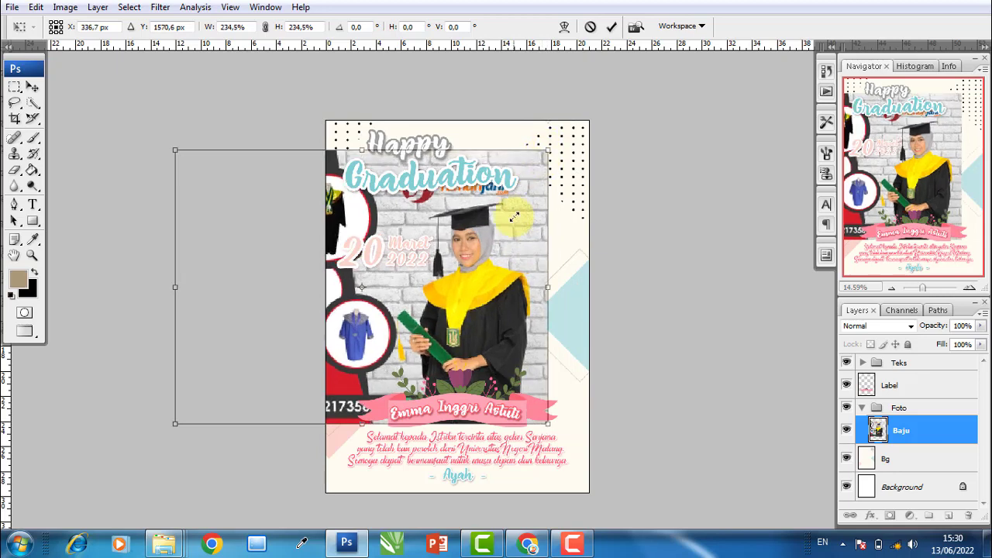
key(Return)
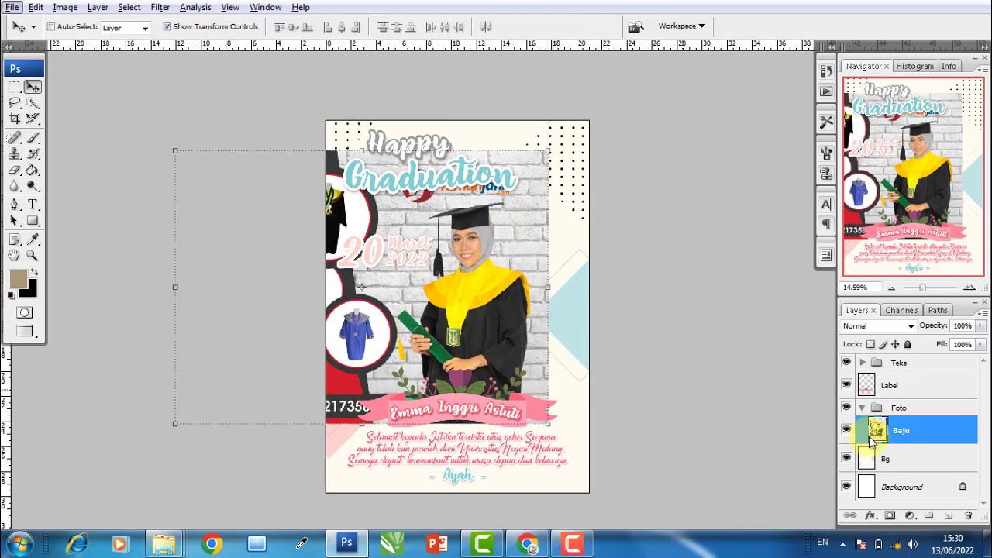
Hide the Label layer and Teks group, and select the Pen Tool
click(847, 387)
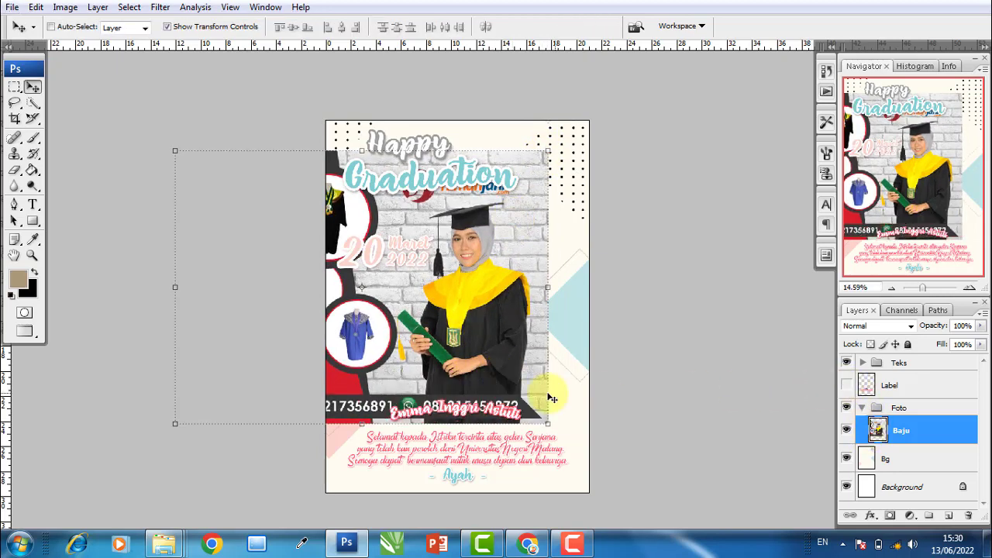
click(846, 362)
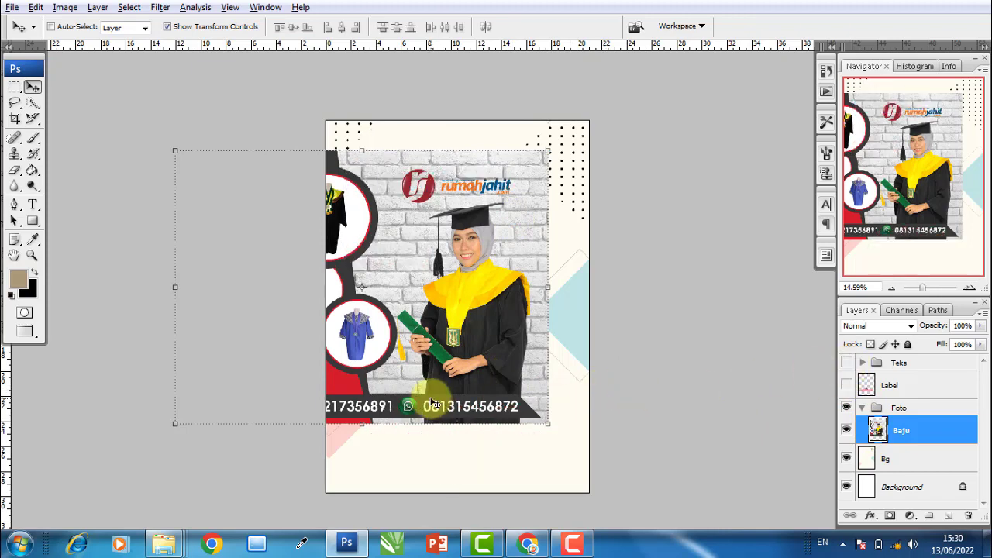
click(15, 205)
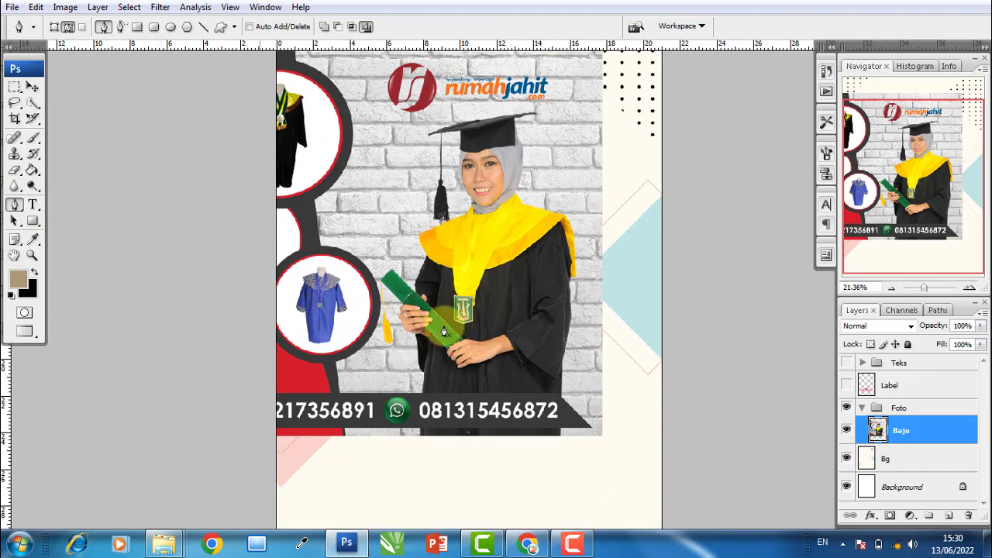
drag(20, 208, 54, 200)
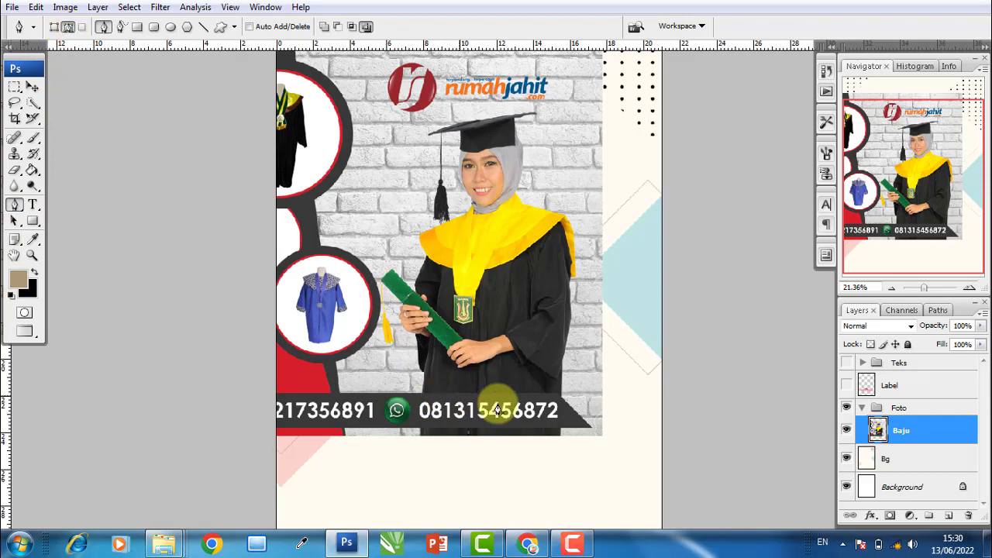
Start a path at the banner corner and curve it up along the gown's sleeve edge
scroll(571, 437, up, 2)
scroll(571, 380, up, 2)
scroll(557, 371, up, 2)
scroll(556, 371, up, 2)
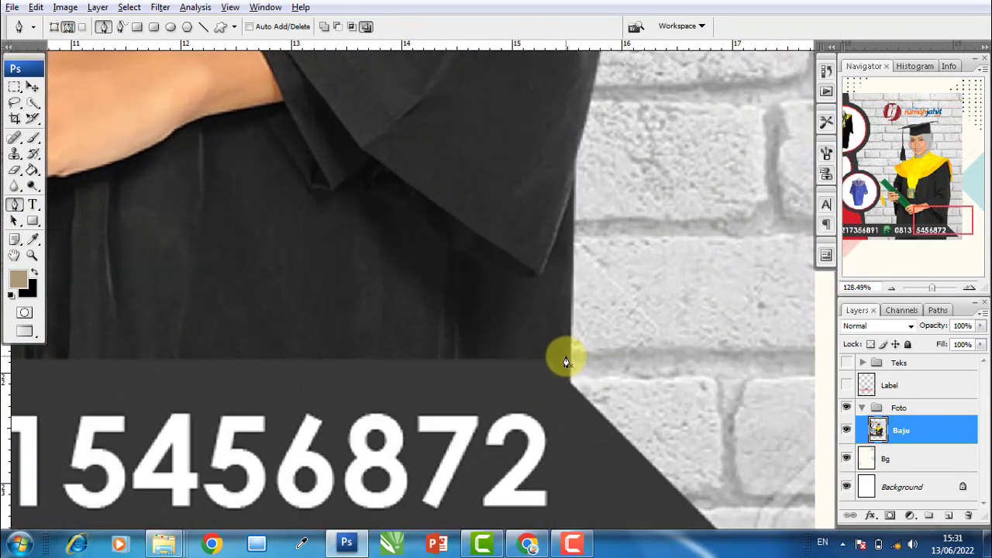
click(568, 355)
click(570, 218)
drag(580, 223, 461, 430)
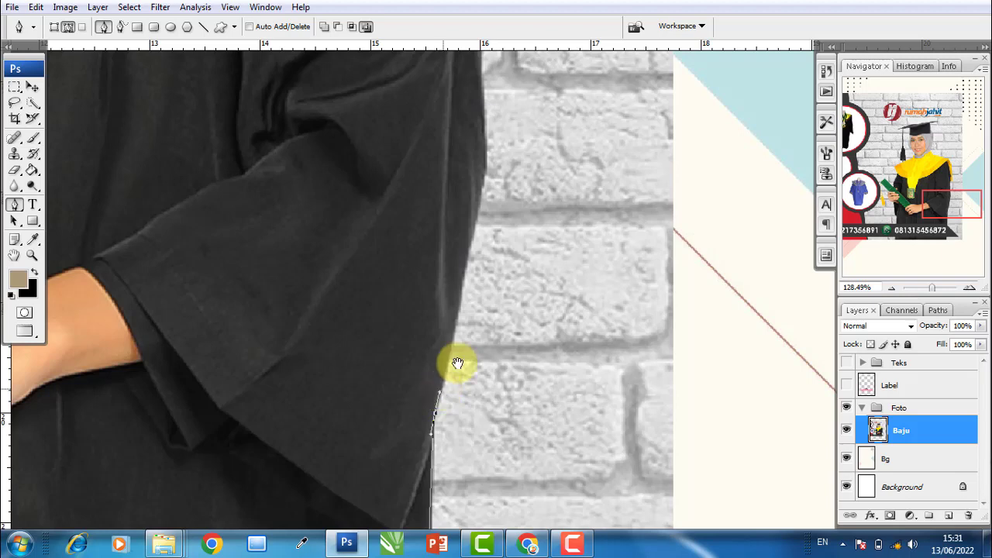
Continue the path further up the sleeve to the yellow collar corner, panning toward the face
scroll(452, 372, up, 1)
drag(470, 237, 475, 208)
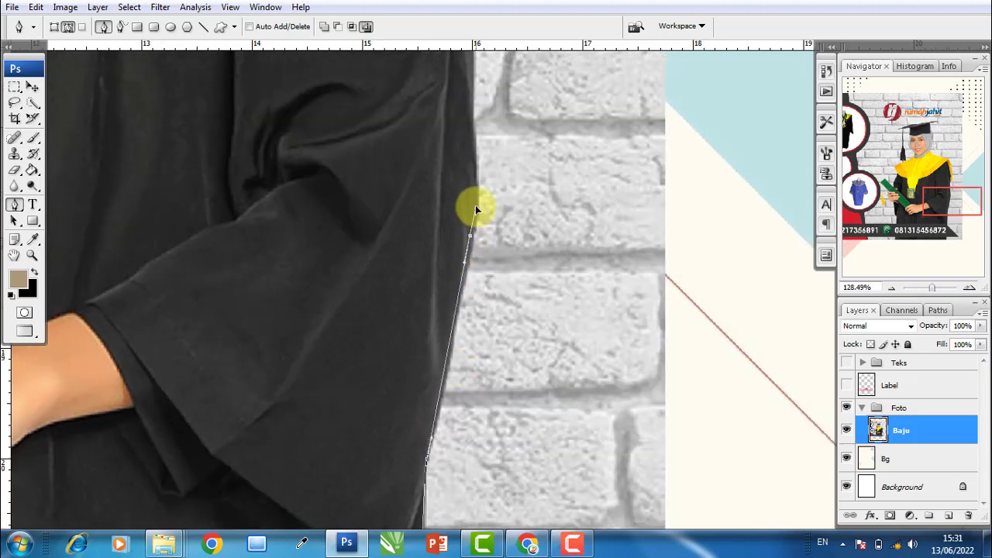
scroll(484, 180, up, 5)
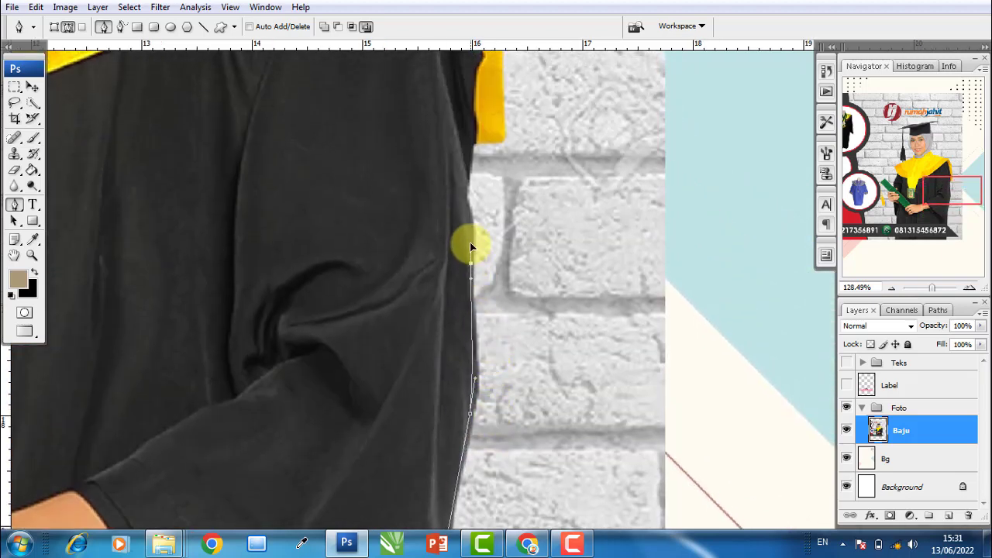
mouse_move(465, 190)
mouse_down()
mouse_move(442, 388)
mouse_move(417, 367)
mouse_move(433, 358)
mouse_up()
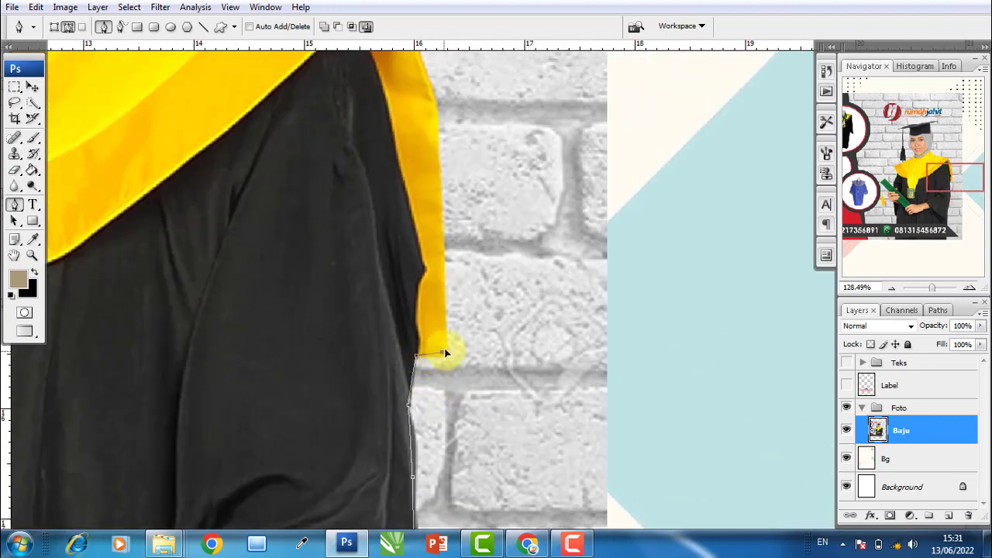
drag(439, 215, 536, 335)
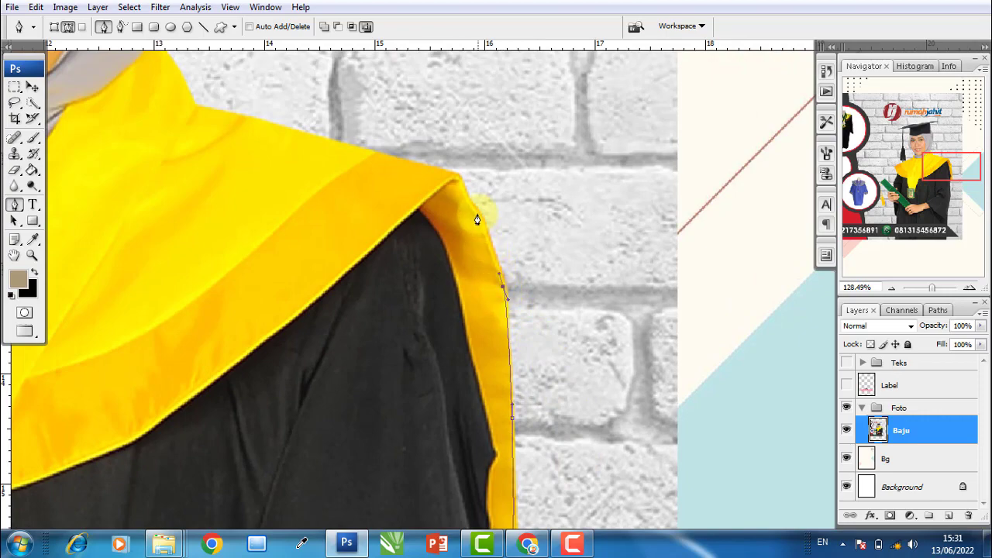
click(455, 177)
drag(323, 142, 663, 320)
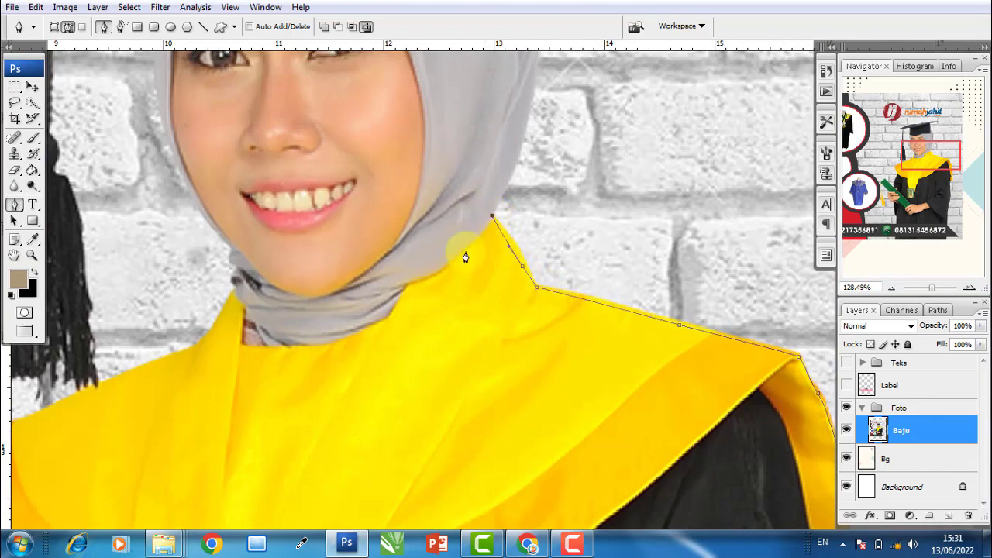
scroll(496, 233, down, 2)
scroll(504, 224, down, 2)
scroll(508, 217, down, 2)
scroll(513, 215, down, 1)
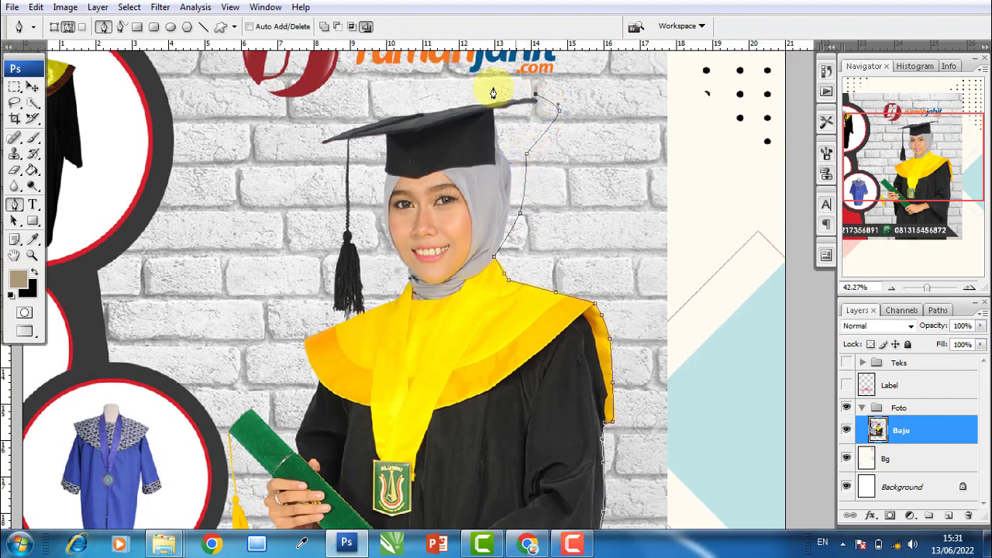
Add anchors down the cap tassel and curve the path along the collar edge
click(332, 217)
click(332, 250)
click(315, 308)
scroll(342, 326, up, 2)
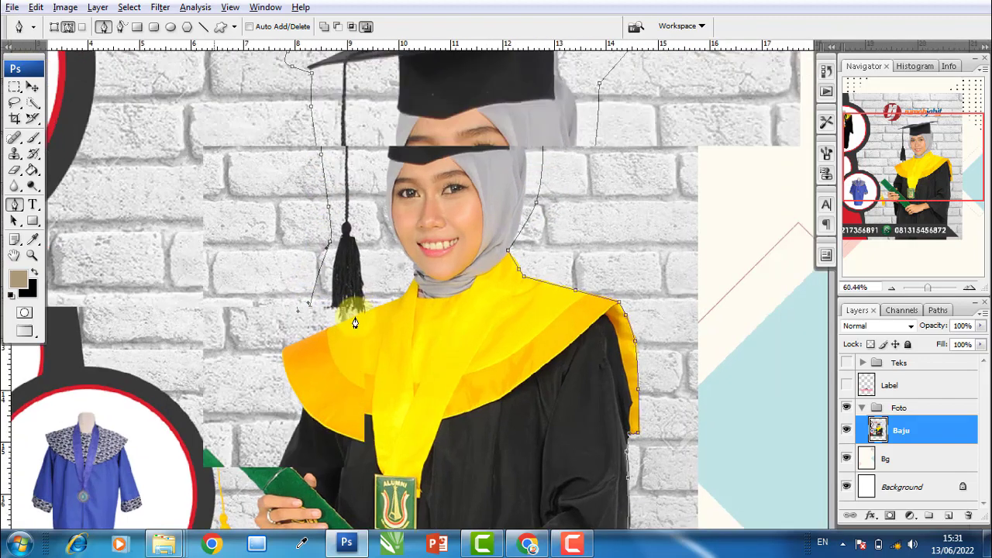
scroll(342, 325, up, 3)
scroll(344, 324, up, 3)
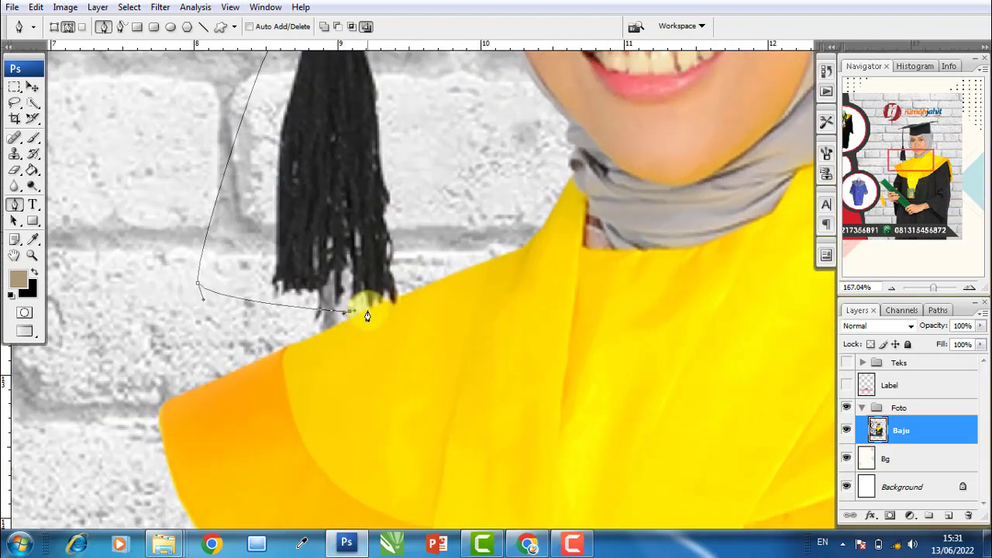
click(366, 311)
drag(485, 234, 498, 229)
click(574, 178)
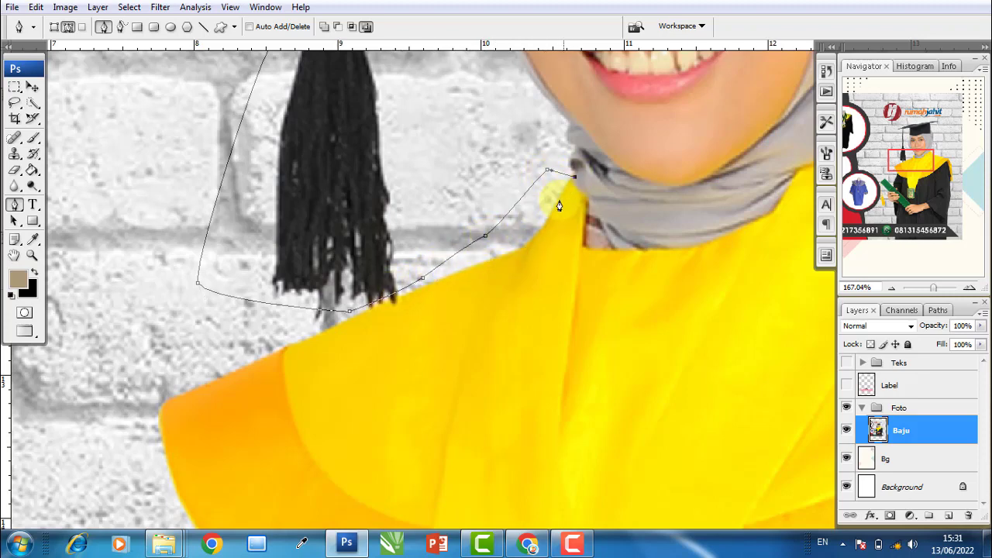
click(508, 257)
drag(397, 300, 365, 309)
drag(288, 350, 275, 358)
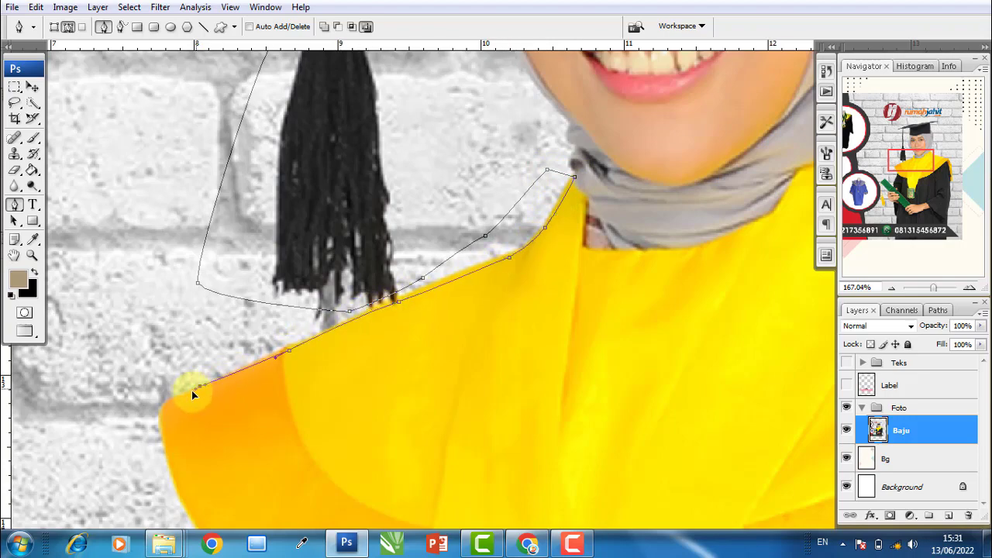
Extend the outline down the sash edge and along the gown's side
scroll(193, 394, down, 5)
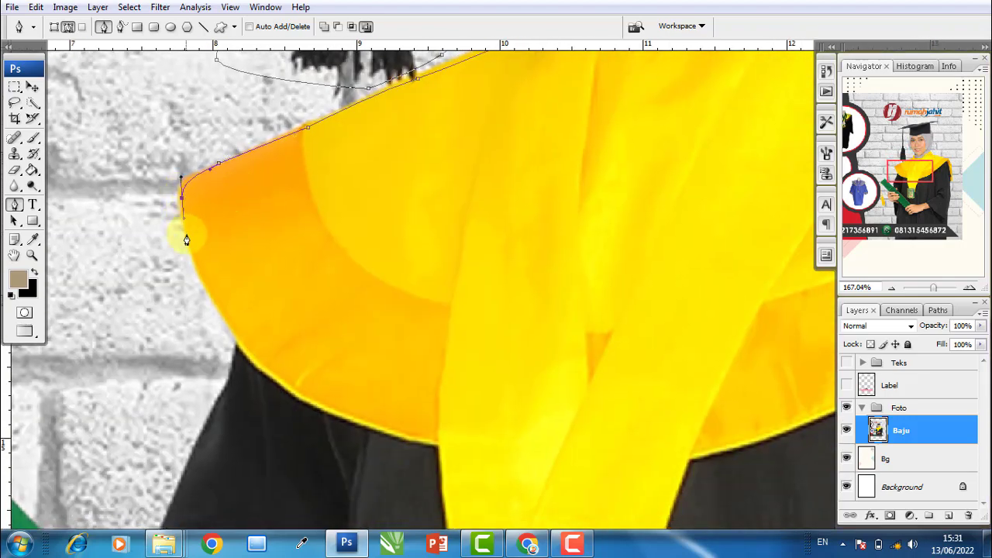
drag(204, 276, 213, 300)
click(235, 358)
scroll(235, 358, down, 6)
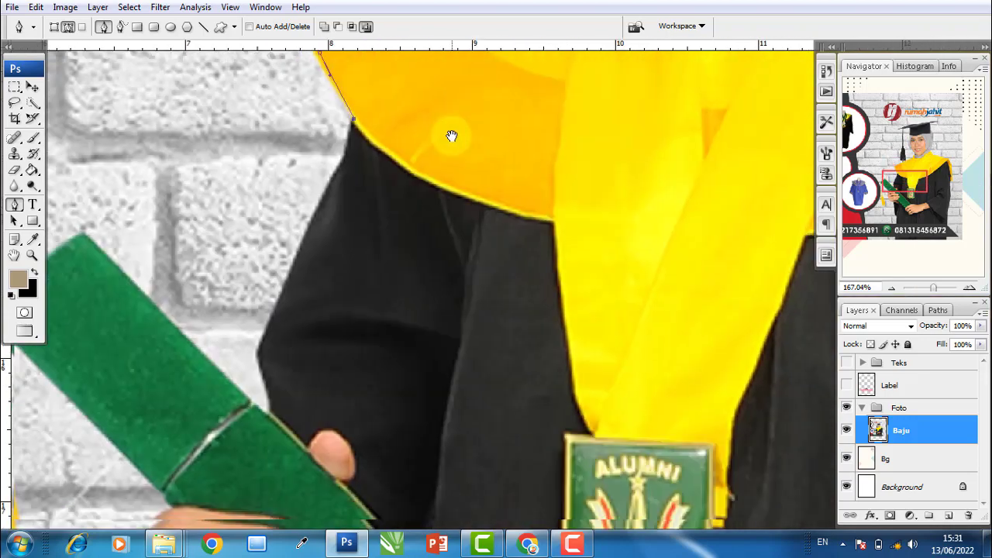
drag(309, 231, 298, 261)
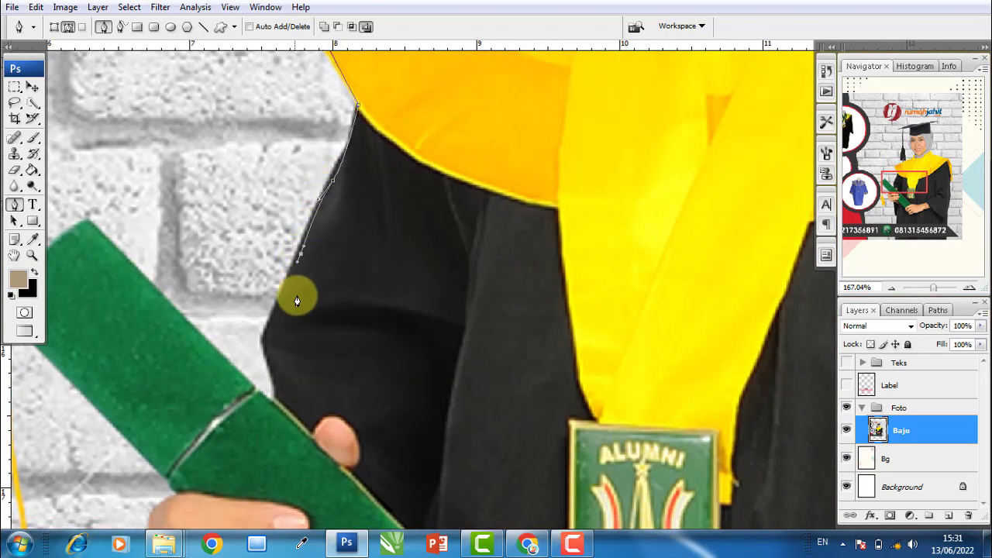
mouse_move(269, 362)
mouse_down()
mouse_move(276, 369)
mouse_move(249, 385)
mouse_up()
scroll(186, 240, down, 3)
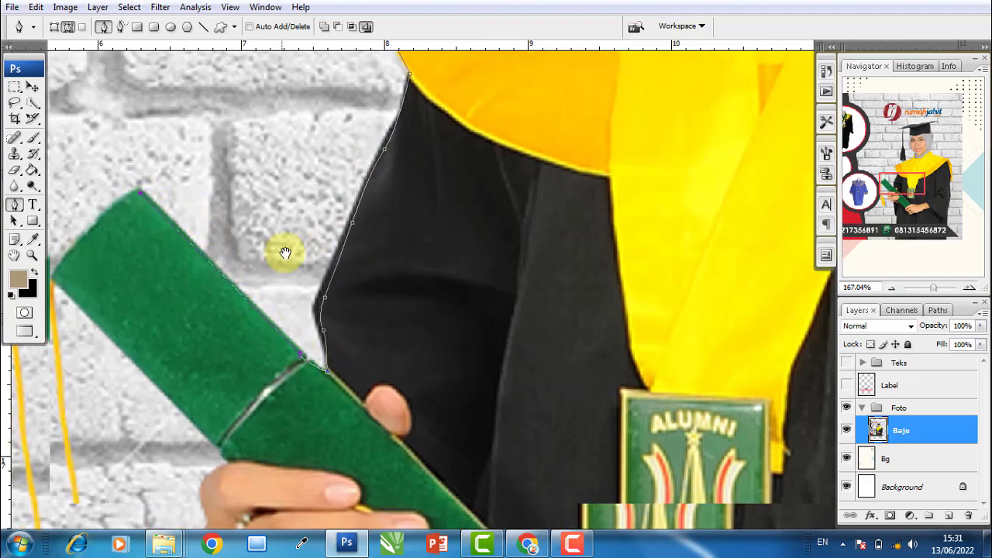
scroll(232, 217, left, 3)
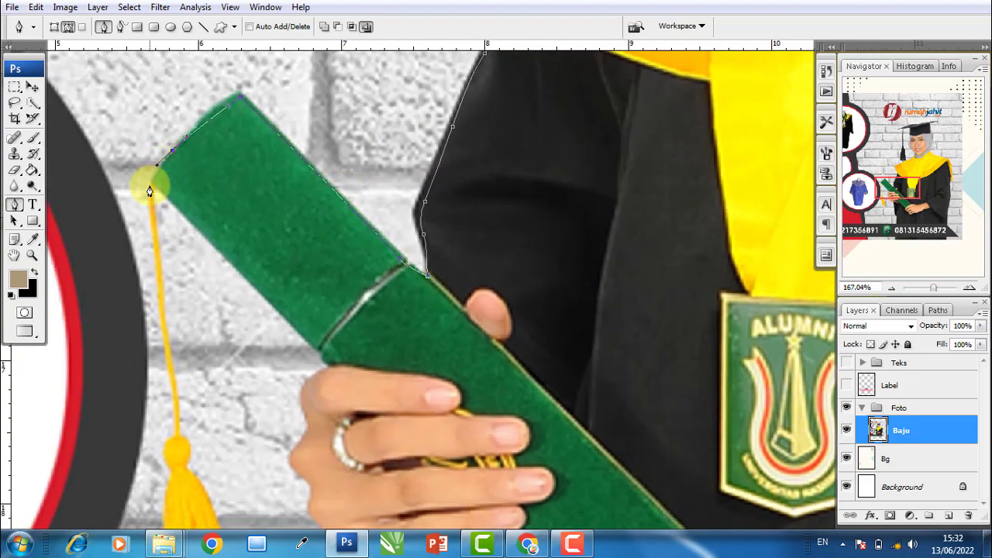
scroll(159, 241, down, 2)
scroll(161, 271, down, 1)
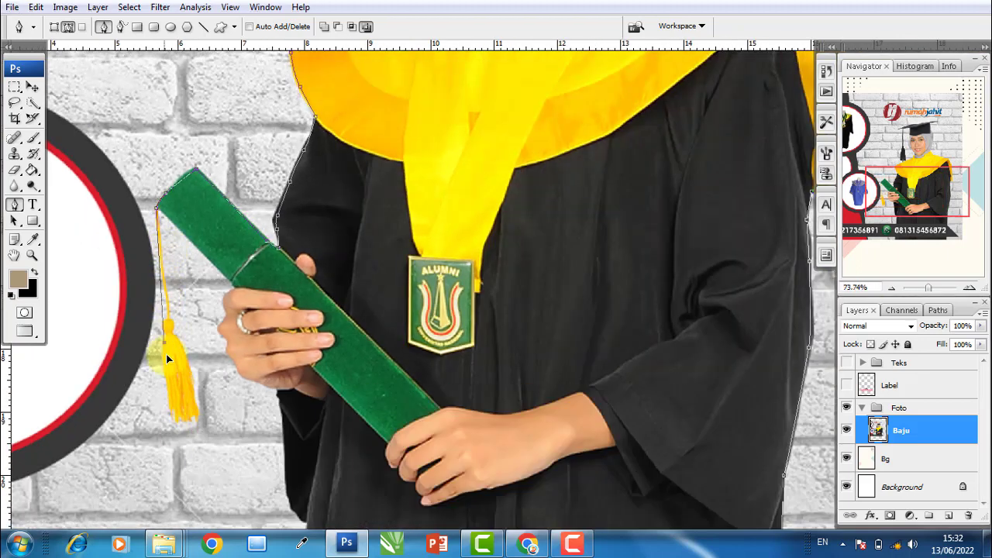
Trace around the hanging tassel and along the hand and sleeve edge
click(194, 419)
click(187, 350)
click(165, 293)
click(158, 219)
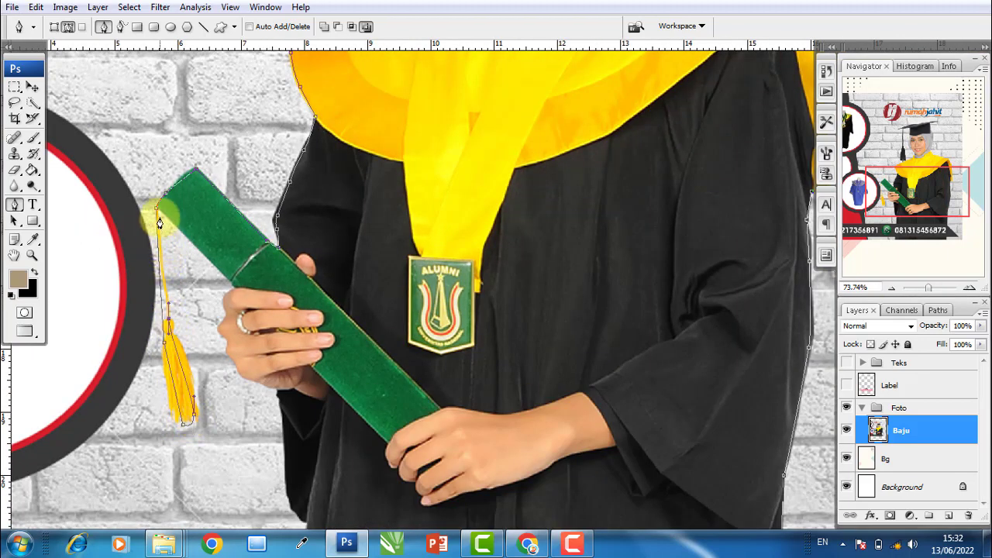
click(233, 284)
click(226, 307)
click(224, 347)
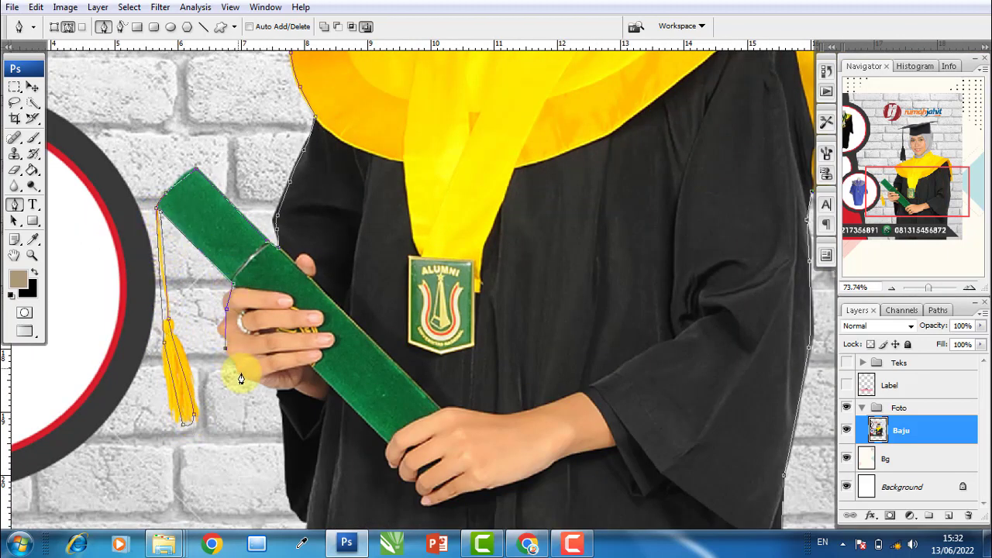
Continue down the sleeve and close the outline along the banner edge
drag(344, 368, 224, 214)
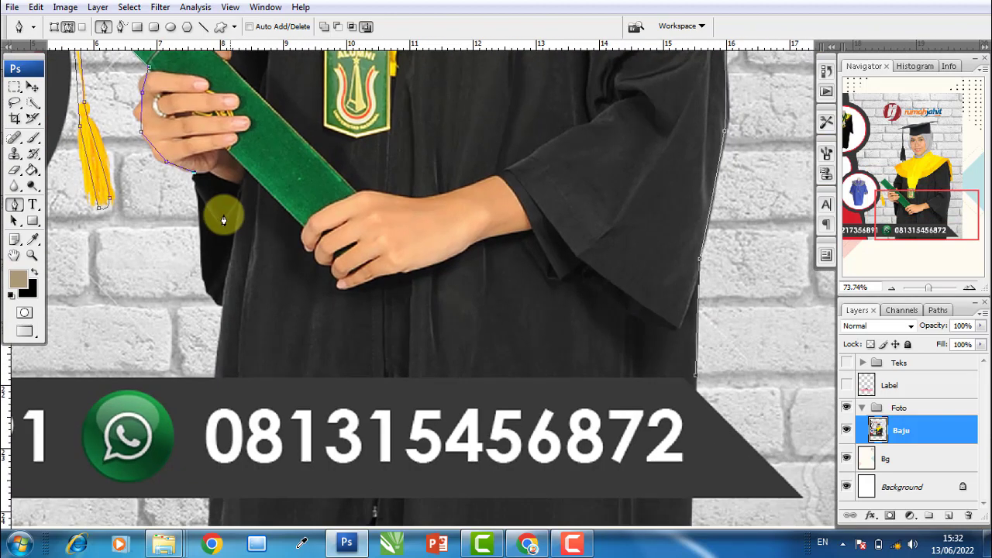
click(209, 279)
click(223, 306)
click(217, 377)
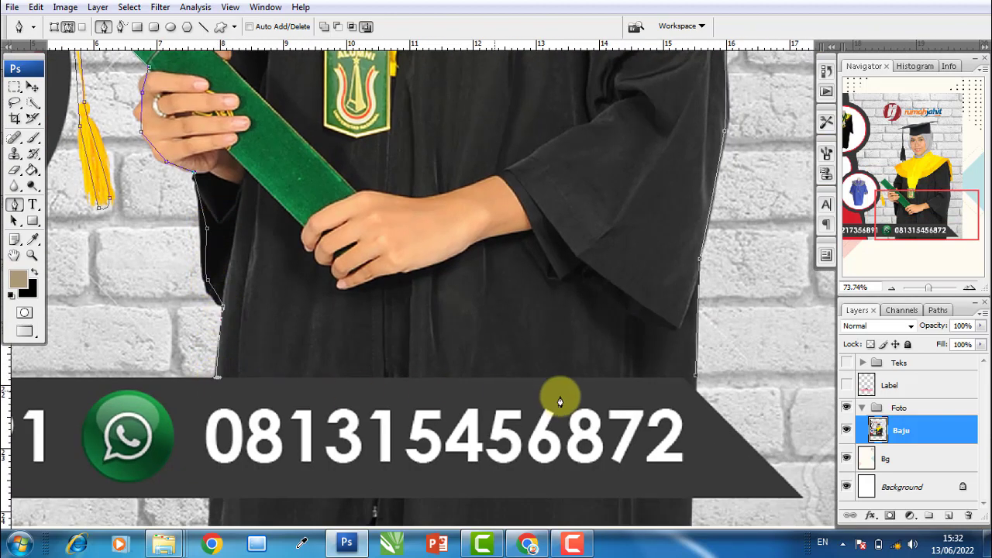
click(694, 378)
Turn the path into a selection, invert it, delete the brick wall and banner, and deselect
right_click(573, 288)
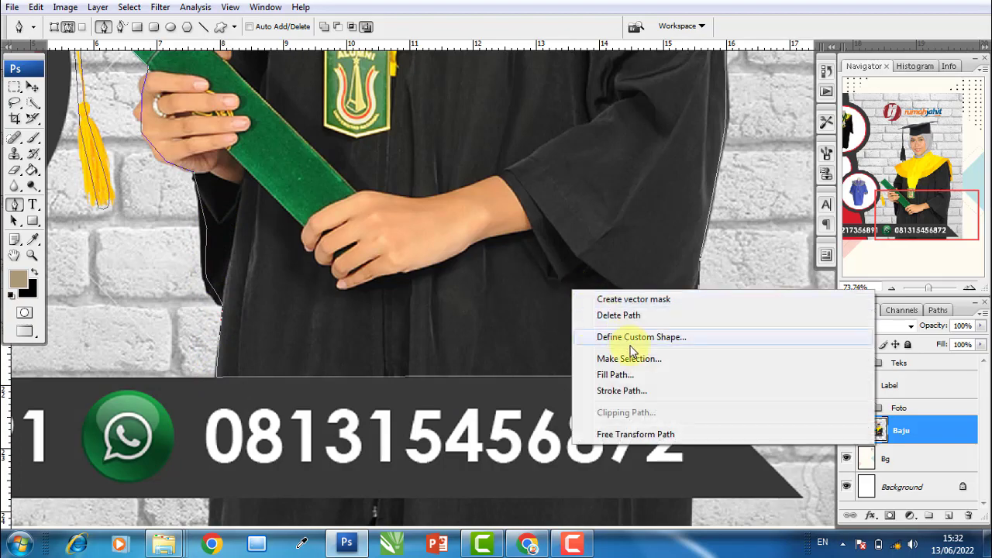
click(629, 358)
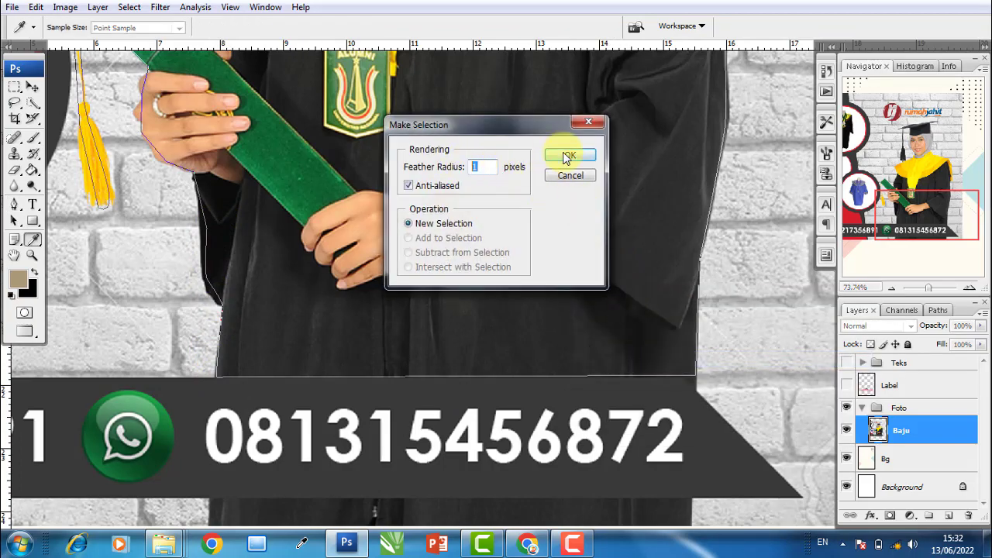
click(568, 157)
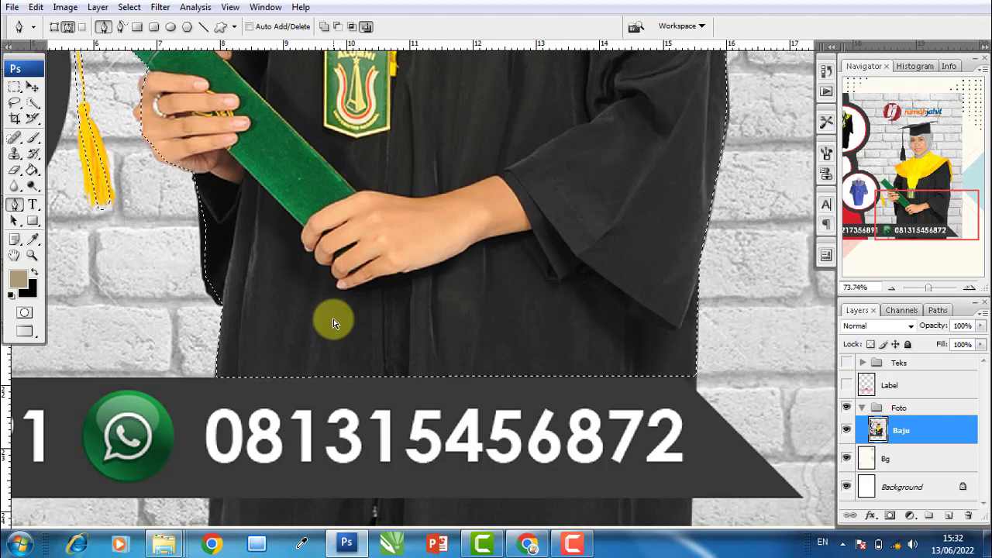
key(ctrl+shift+i)
key(Delete)
key(ctrl+d)
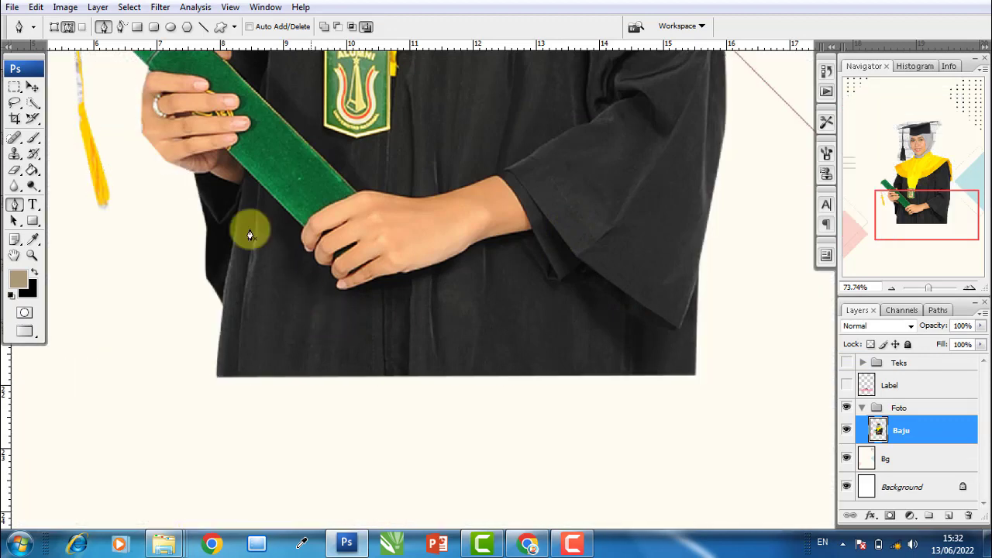
click(32, 87)
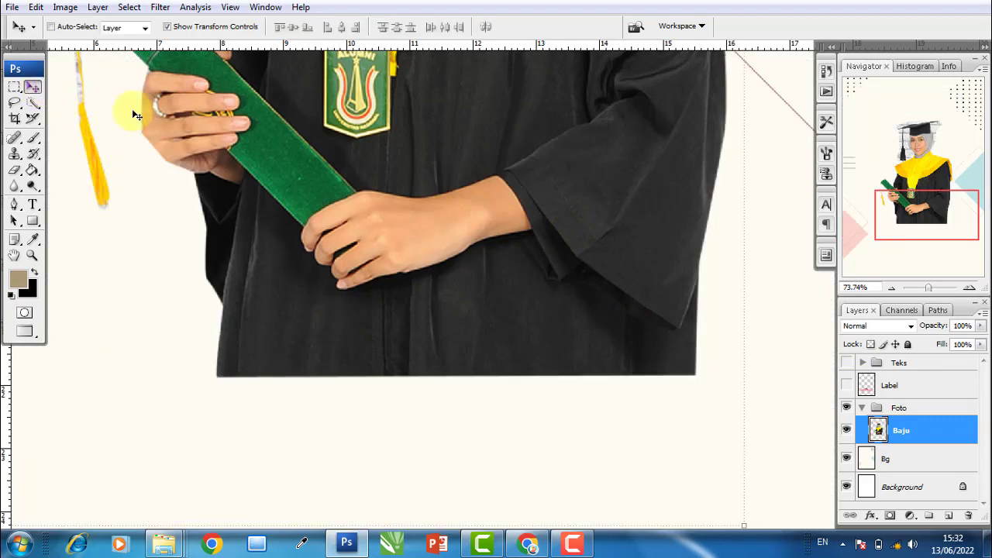
right_click(376, 168)
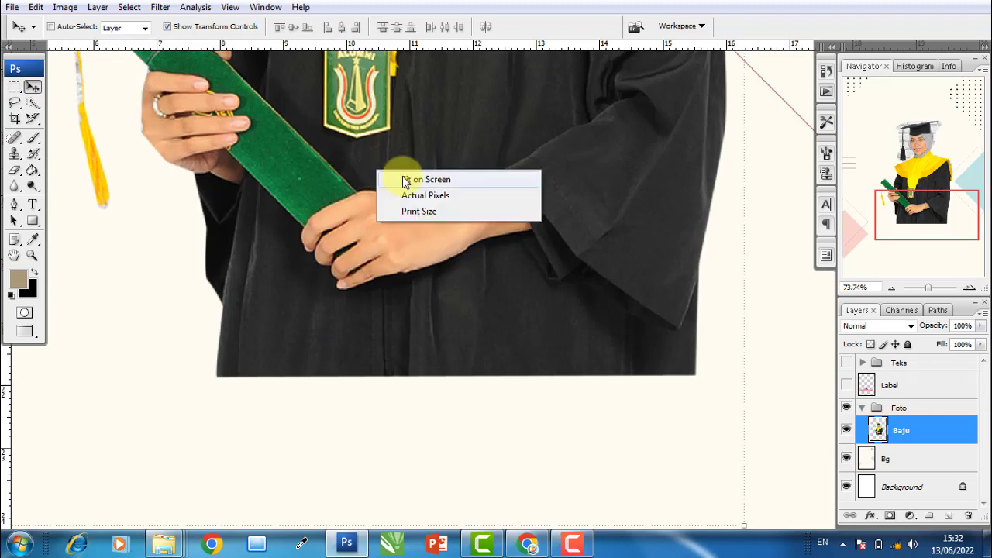
Fit the poster on screen, slide the layer right and delete the red TOGA WISUDA poster
click(403, 182)
drag(243, 206, 440, 224)
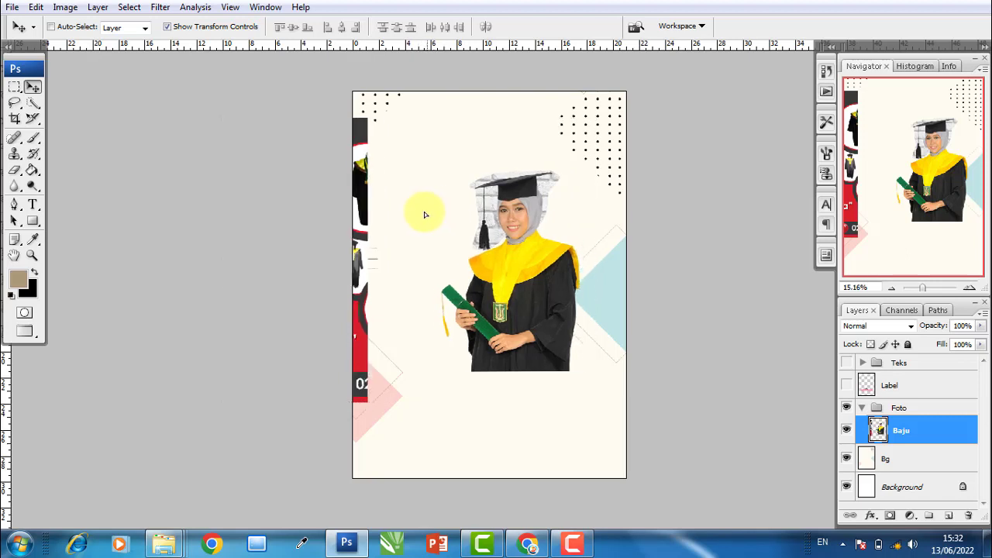
drag(436, 217, 632, 217)
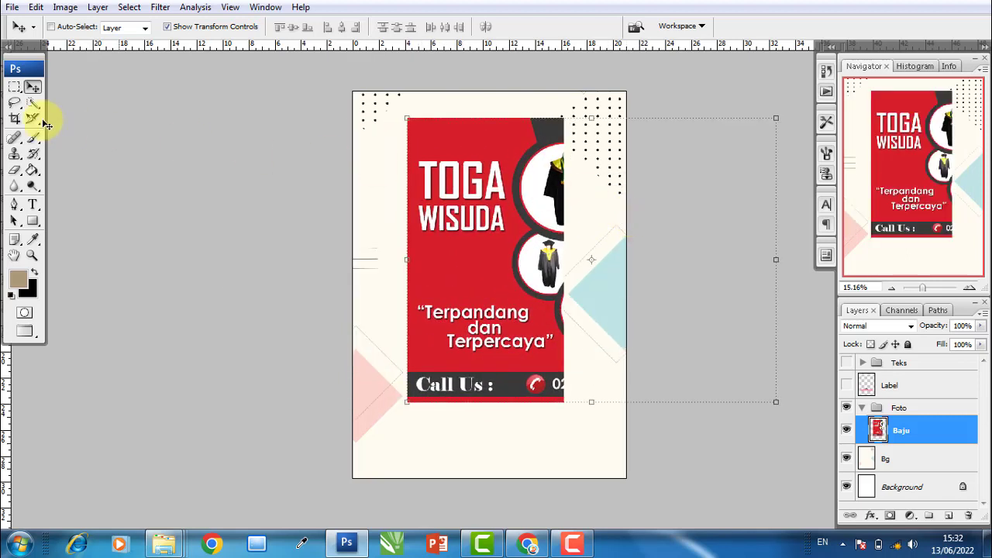
click(14, 87)
drag(353, 102, 577, 452)
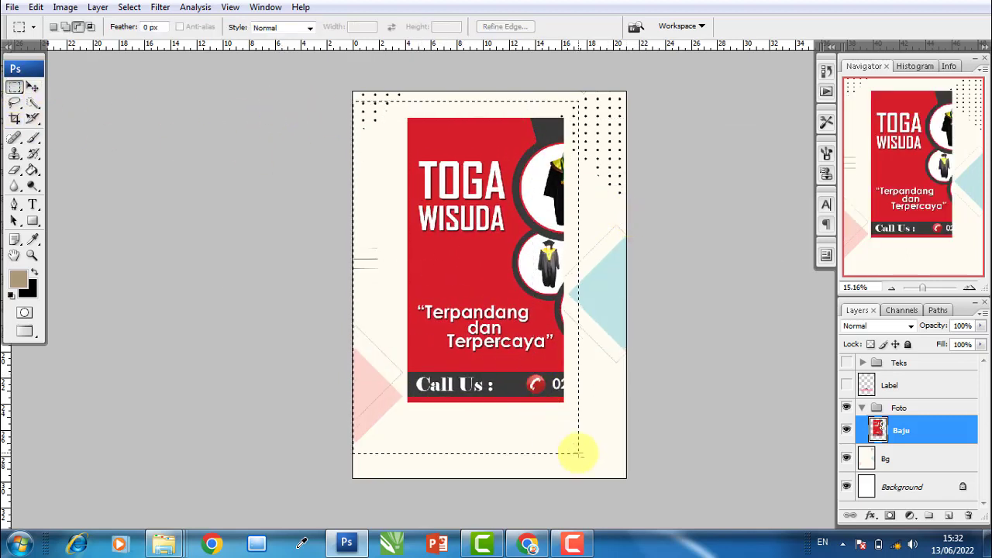
key(Delete)
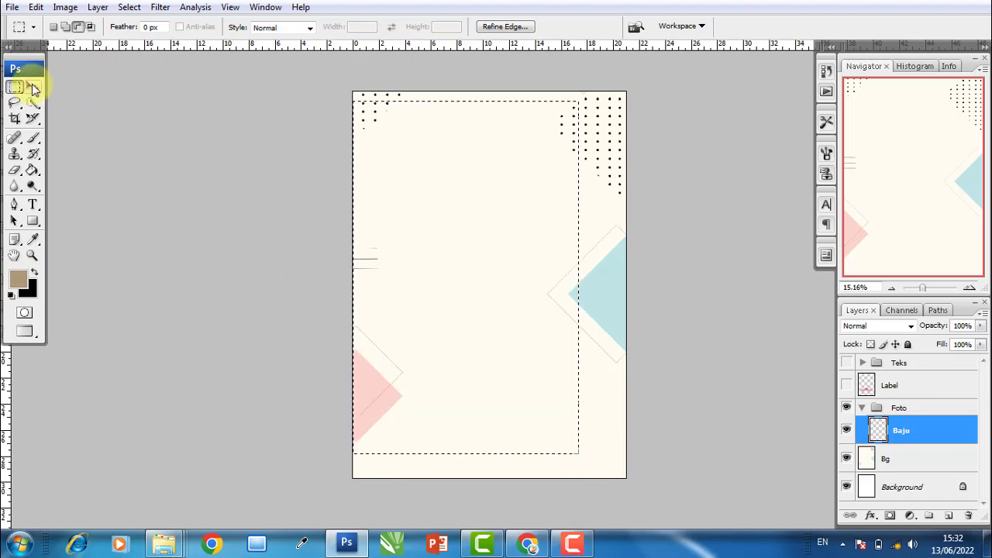
key(ctrl+d)
Move the cut-out graduate back to the centre of the poster
click(33, 87)
drag(631, 225, 530, 254)
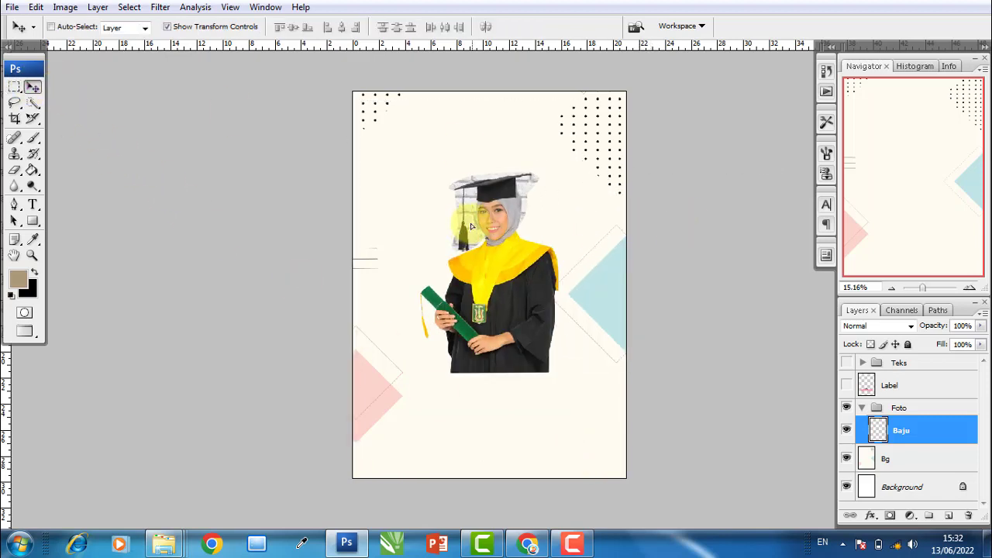
scroll(530, 254, up, 1)
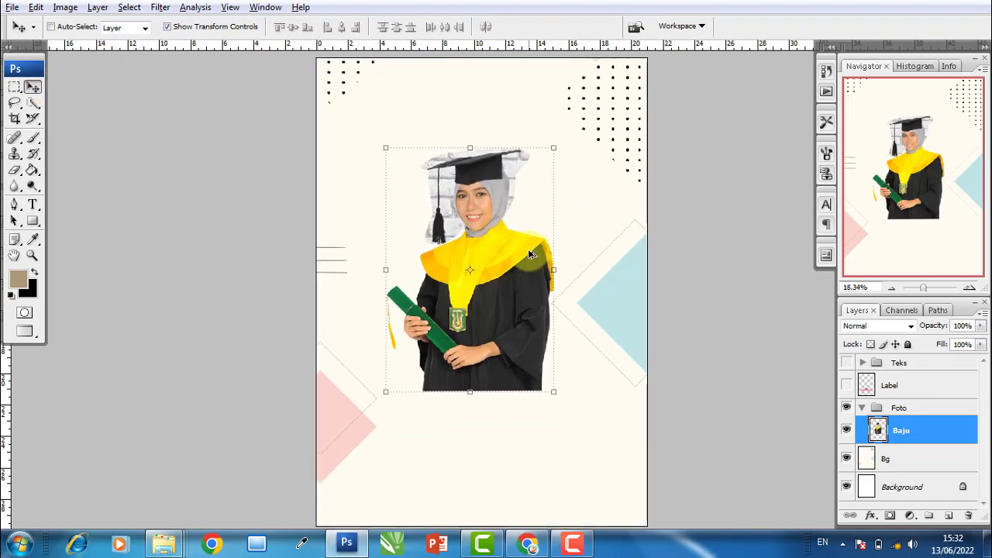
scroll(528, 240, up, 1)
scroll(525, 225, up, 1)
scroll(523, 209, up, 1)
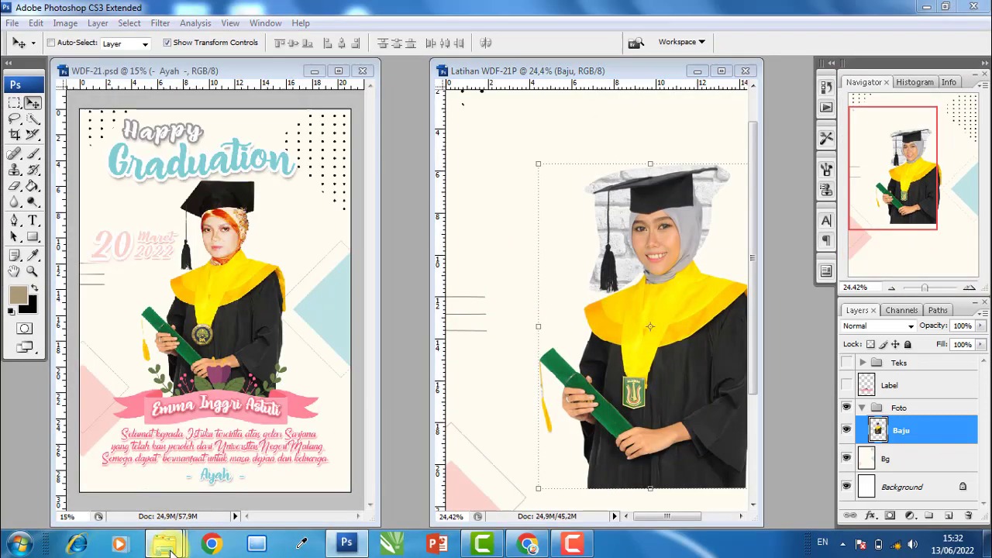
Drag the group graduation photo from the source folder into Photoshop
click(163, 543)
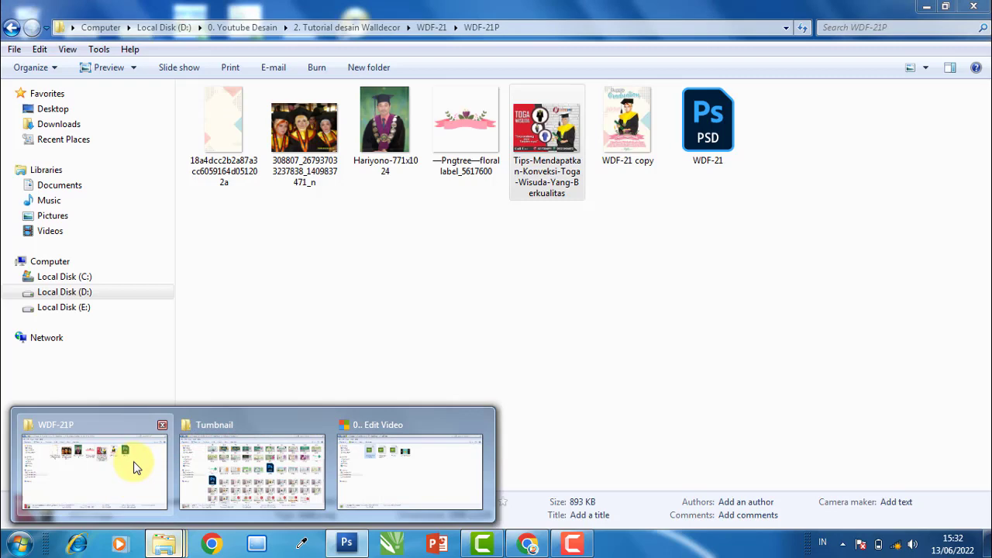
click(135, 466)
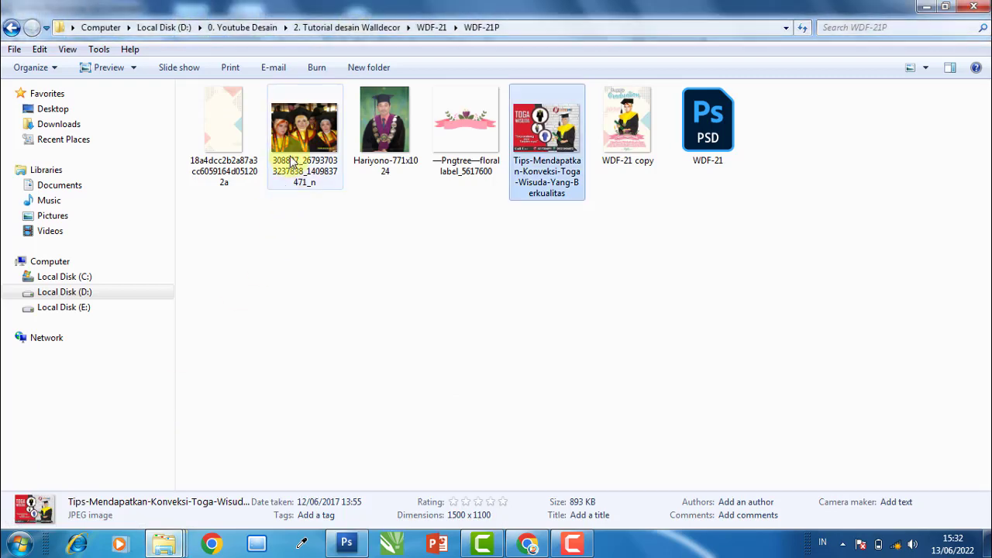
drag(322, 174, 355, 546)
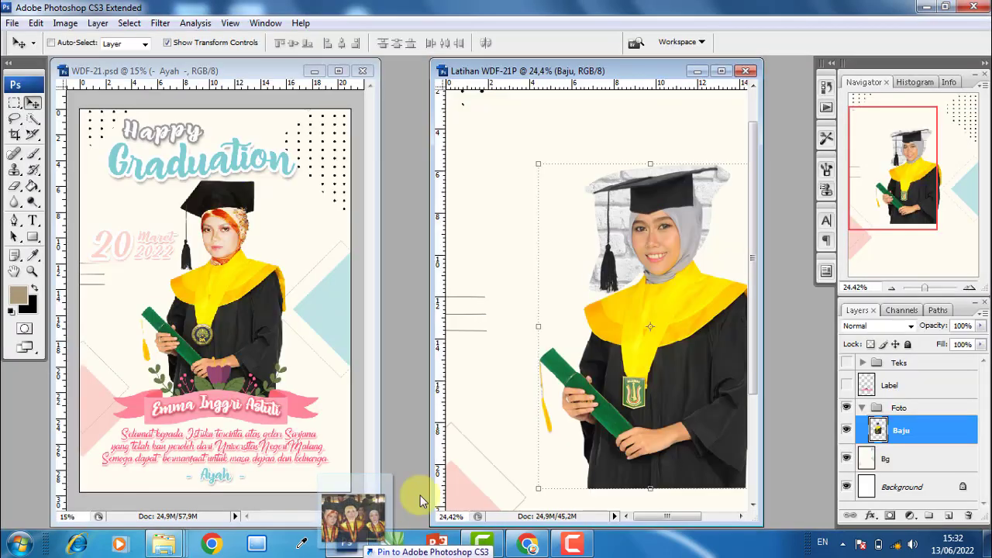
Copy the group photo into the poster document and close the group photo window
drag(355, 546, 437, 262)
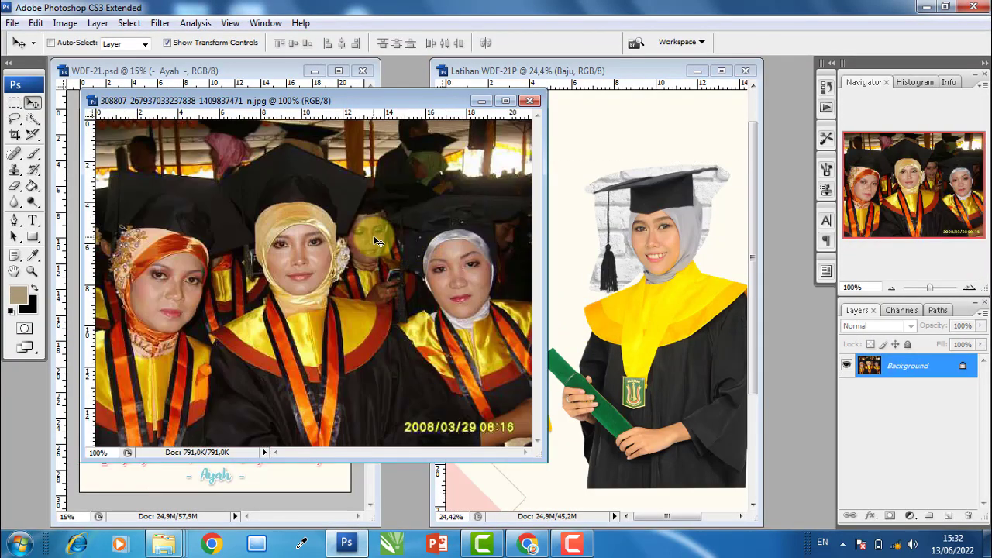
drag(372, 233, 647, 217)
click(356, 220)
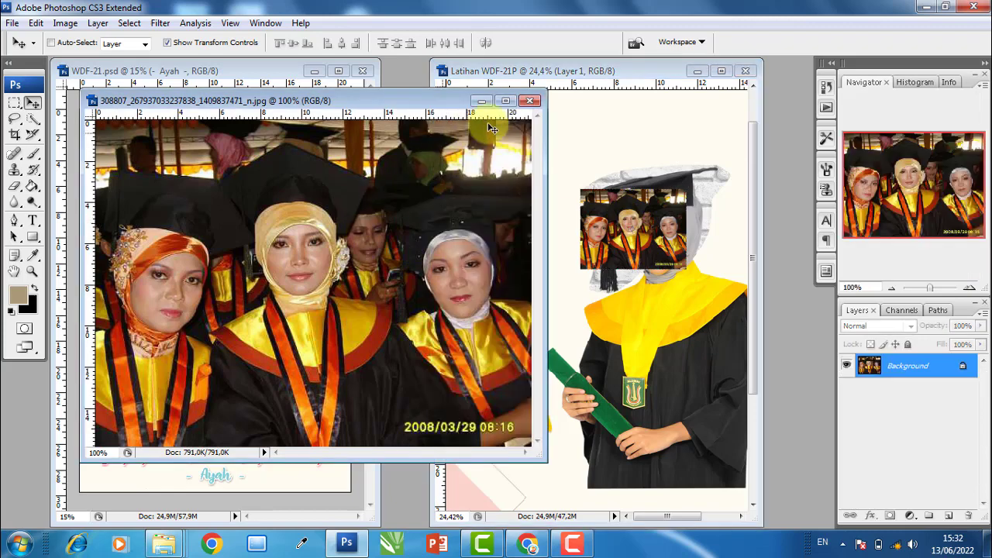
click(529, 101)
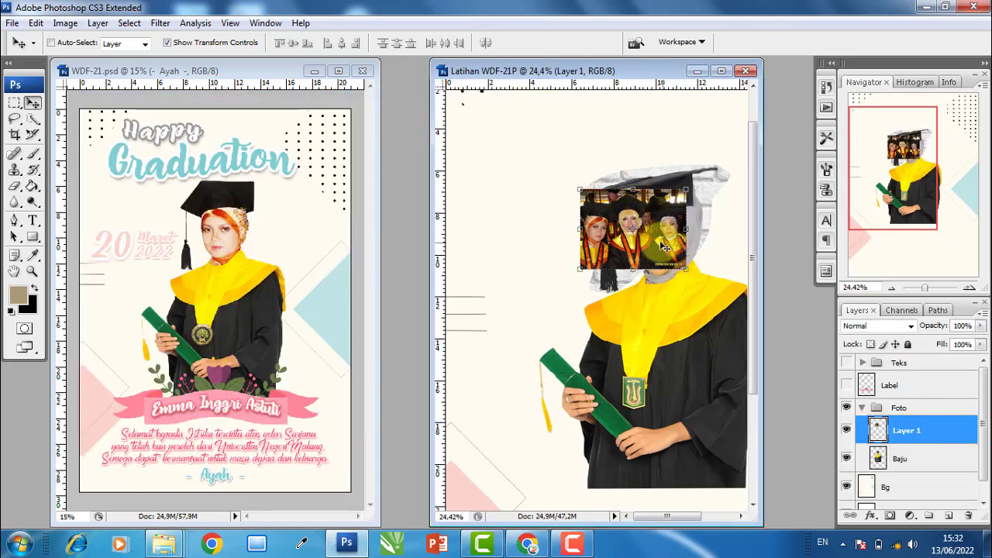
Copy one graduate's face to a new layer, delete the group photo layer, and name it Wajah
scroll(664, 246, up, 1)
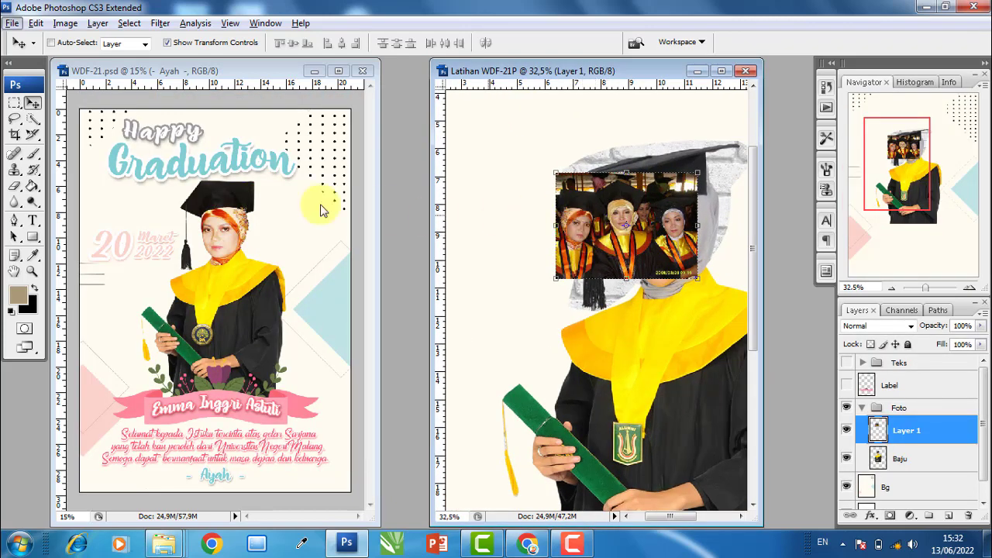
click(15, 102)
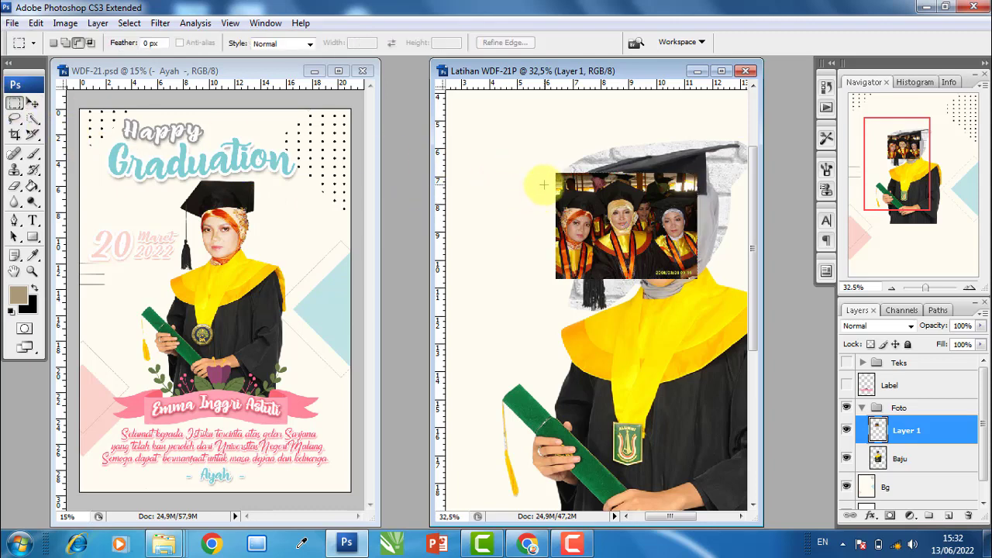
drag(549, 180, 597, 248)
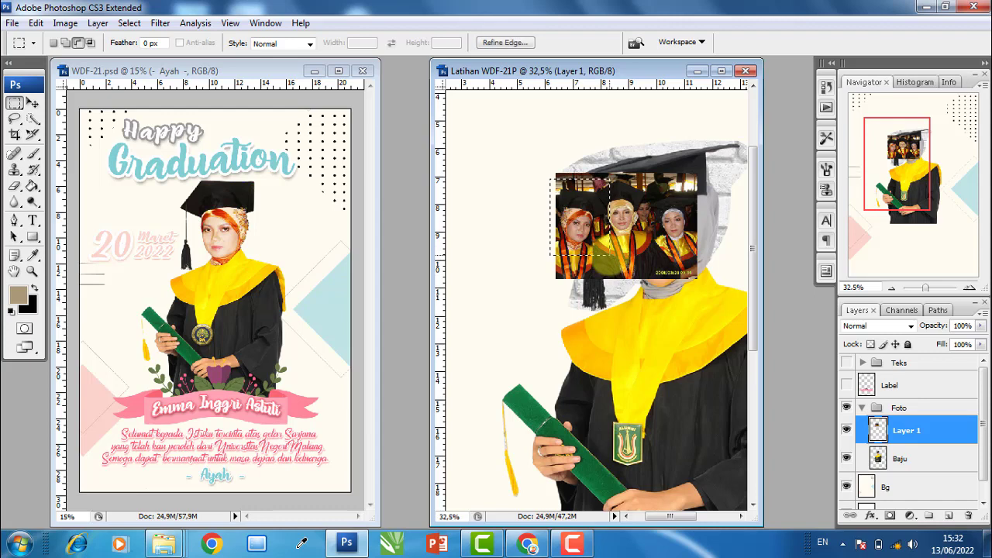
key(ctrl+j)
click(32, 103)
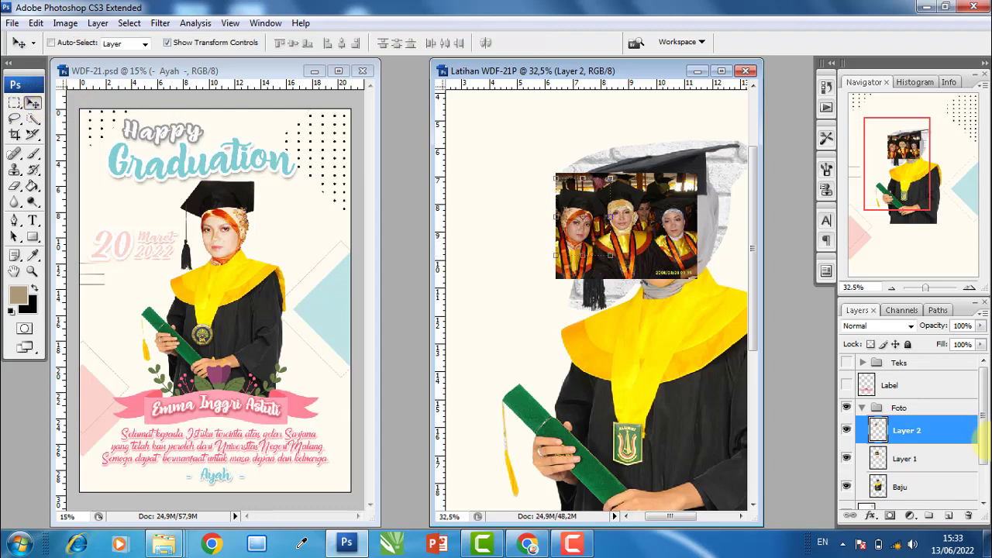
drag(947, 465, 968, 515)
click(907, 434)
text(Wajah)
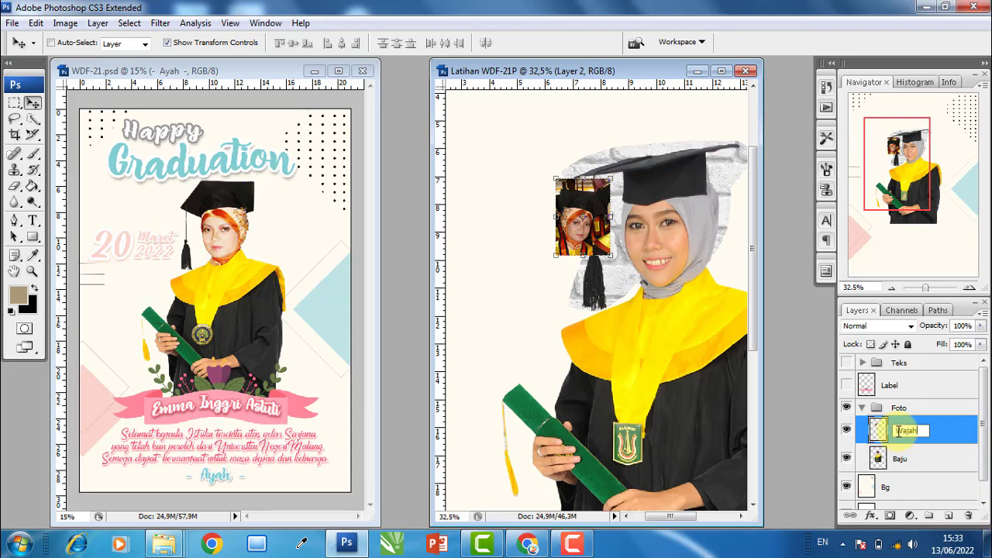
key(Return)
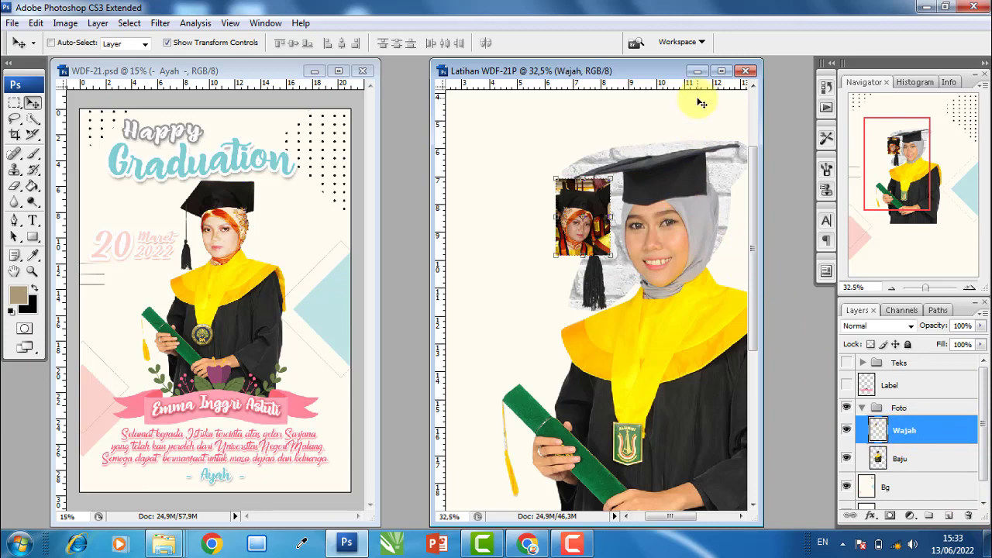
Enlarge the face photo to about 290% and move it up over the head
key(f)
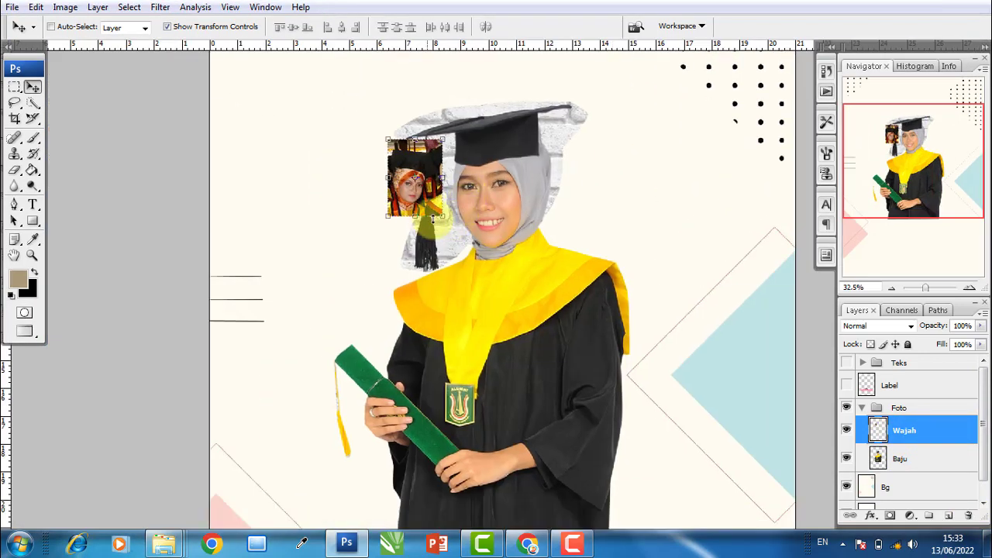
drag(442, 215, 547, 362)
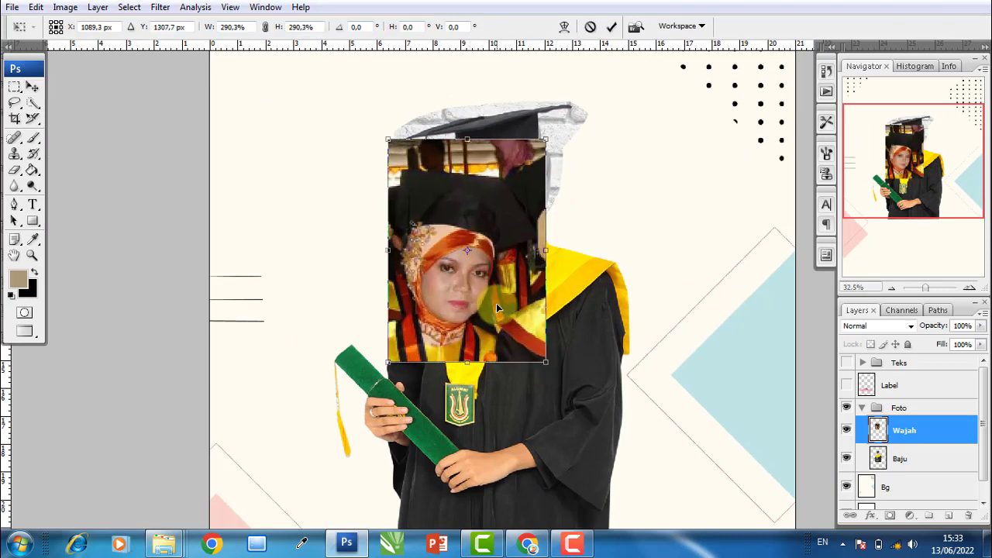
drag(496, 308, 402, 240)
key(Return)
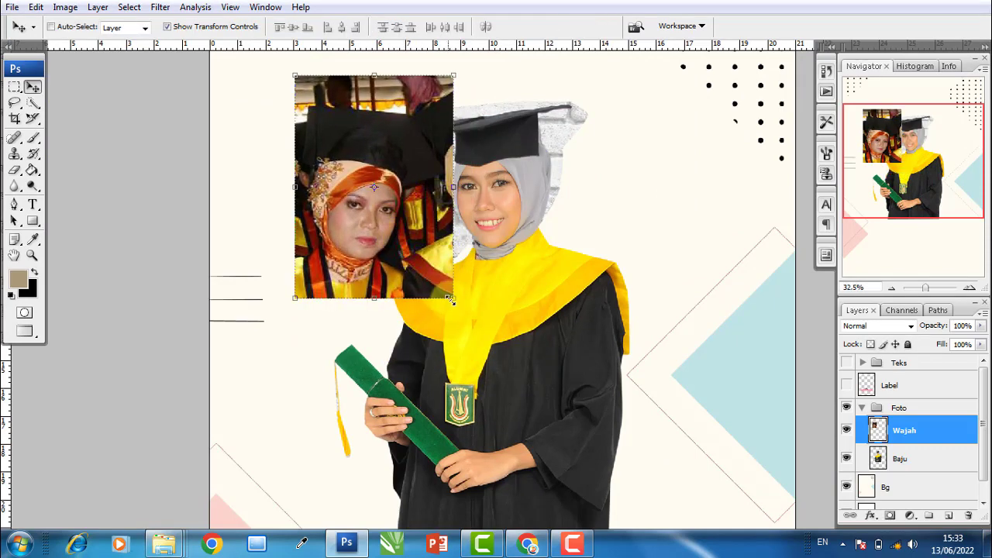
Flip the face photo horizontally and move it right toward the graduate's head
key(ctrl+t)
right_click(402, 251)
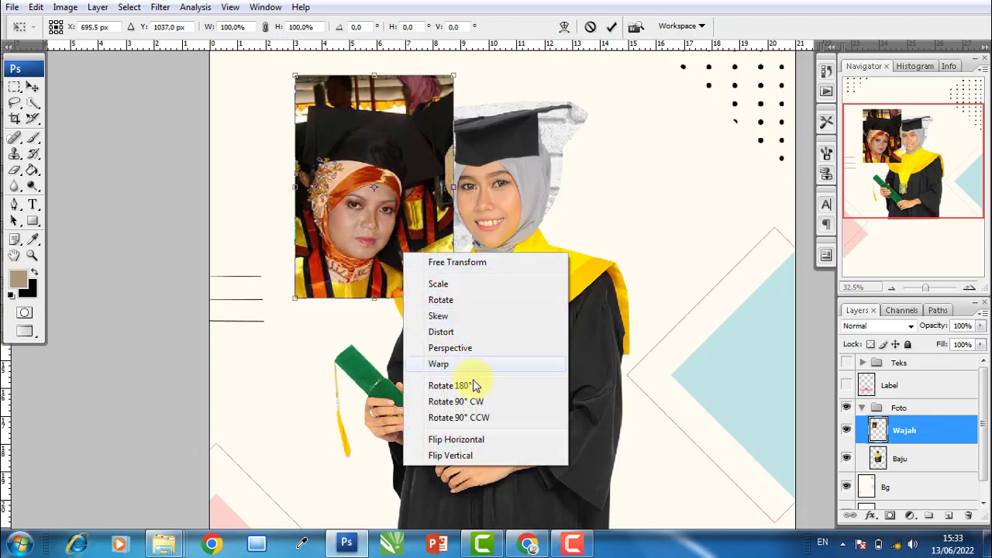
click(465, 439)
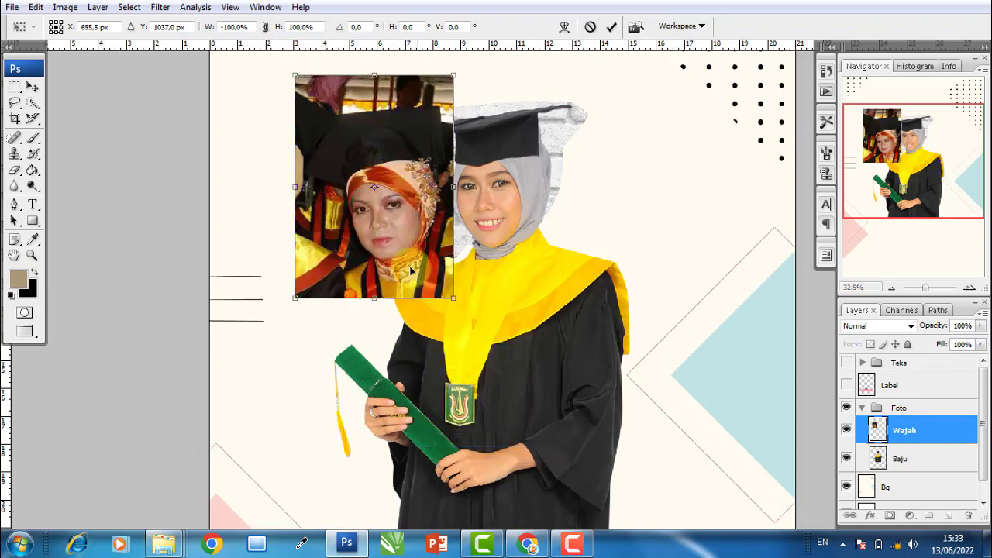
drag(413, 253, 649, 243)
scroll(651, 140, up, 3)
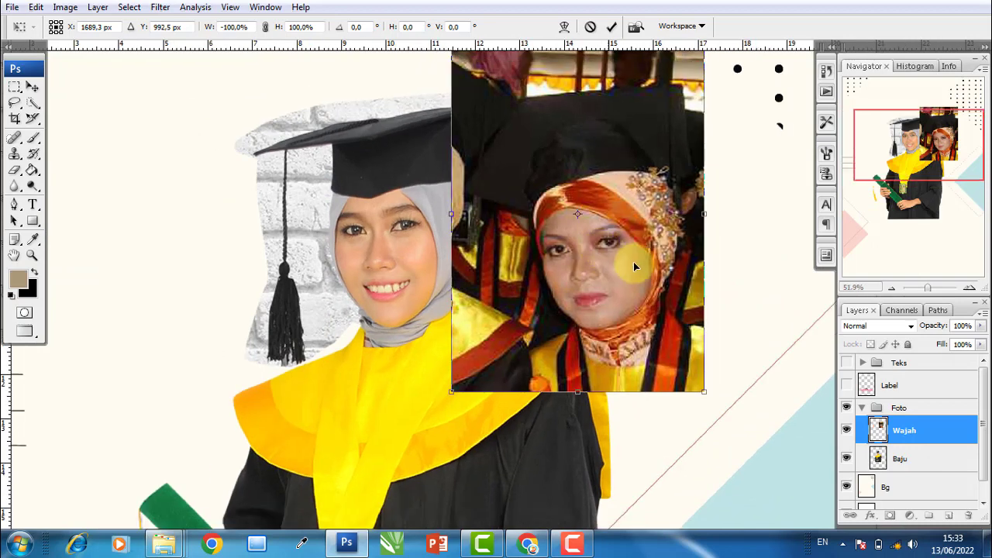
mouse_move(633, 262)
mouse_down()
mouse_move(575, 251)
mouse_move(632, 261)
mouse_up()
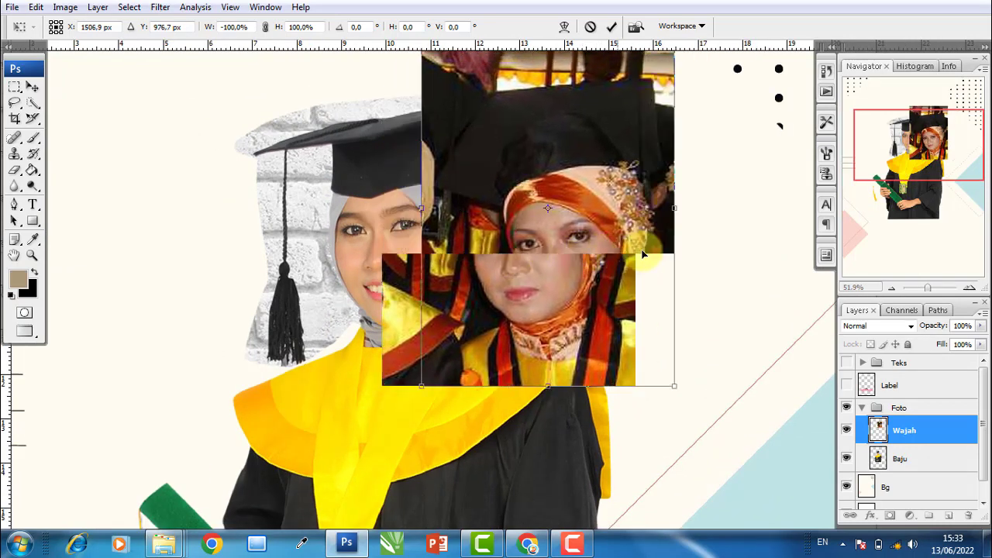
Resize the face photo to about 105.3% and nudge it beside the graduate's head
scroll(644, 268, down, 1)
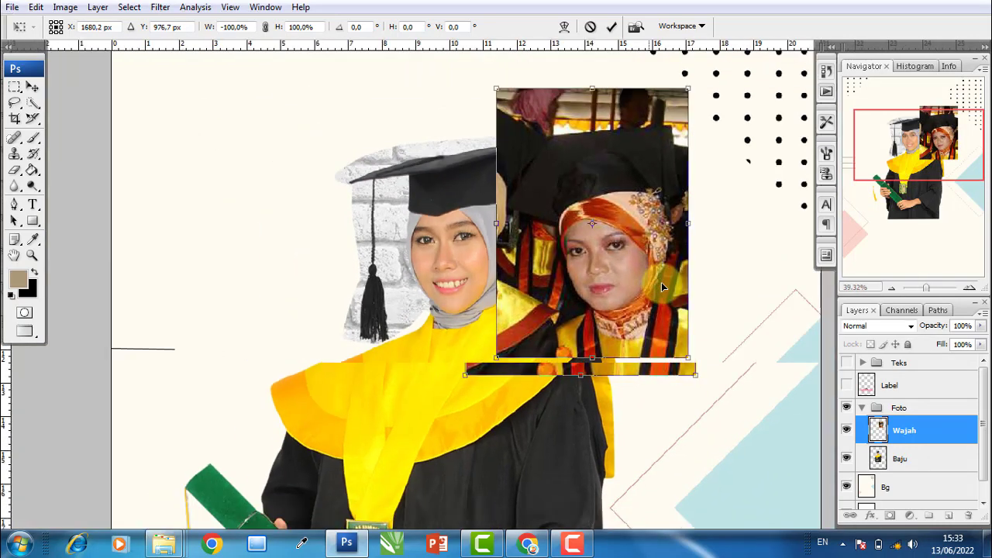
scroll(661, 282, down, 1)
scroll(644, 287, down, 1)
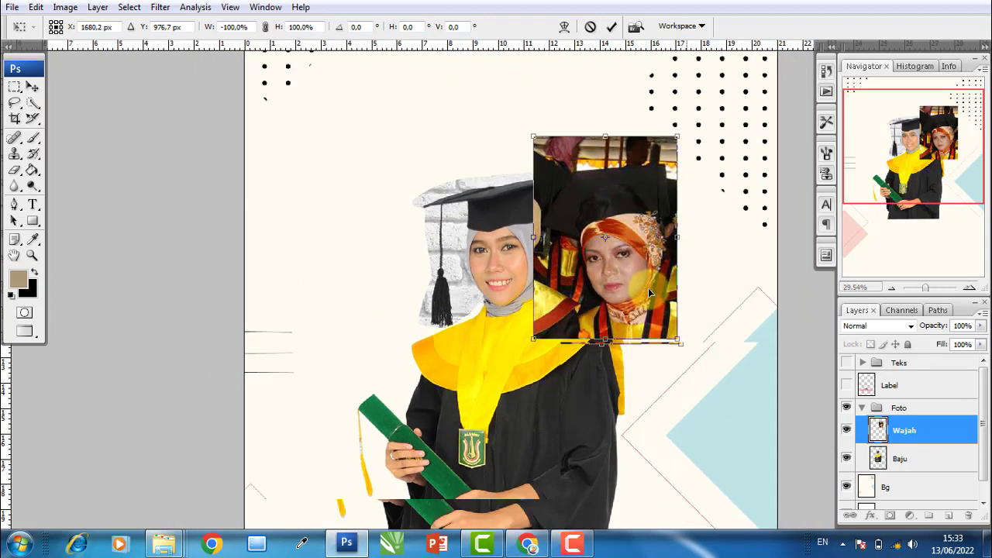
scroll(660, 307, up, 1)
scroll(660, 307, up, 1)
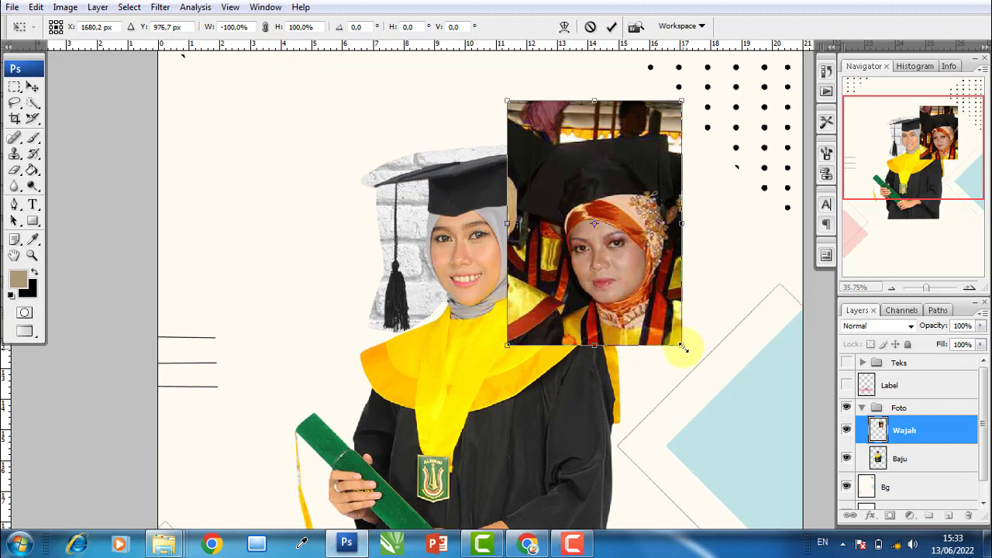
drag(680, 345, 680, 348)
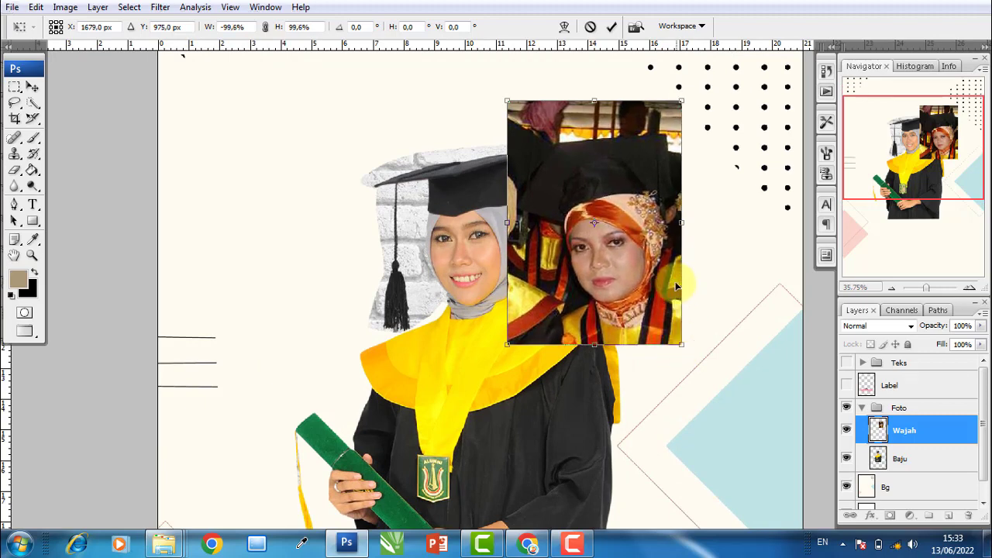
drag(680, 102, 658, 312)
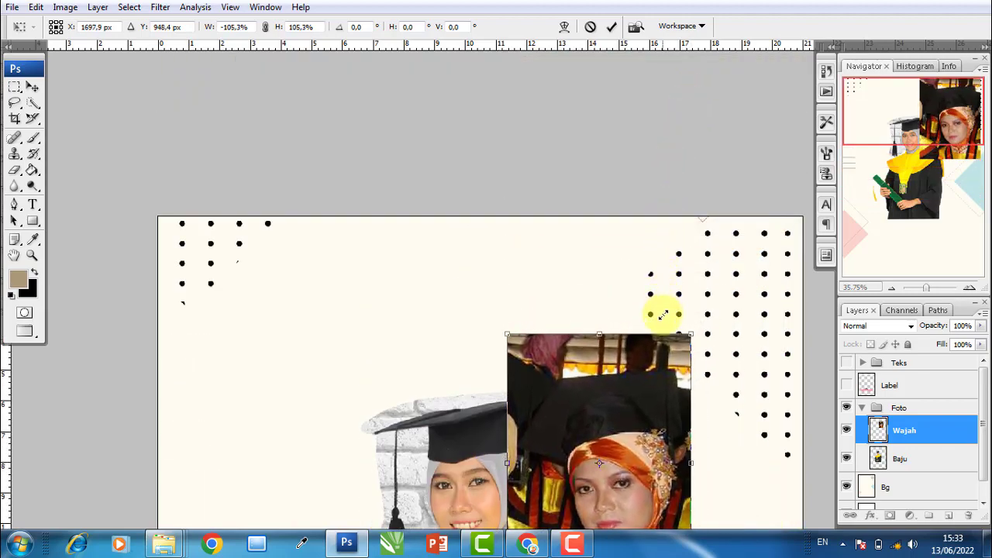
drag(655, 376, 604, 215)
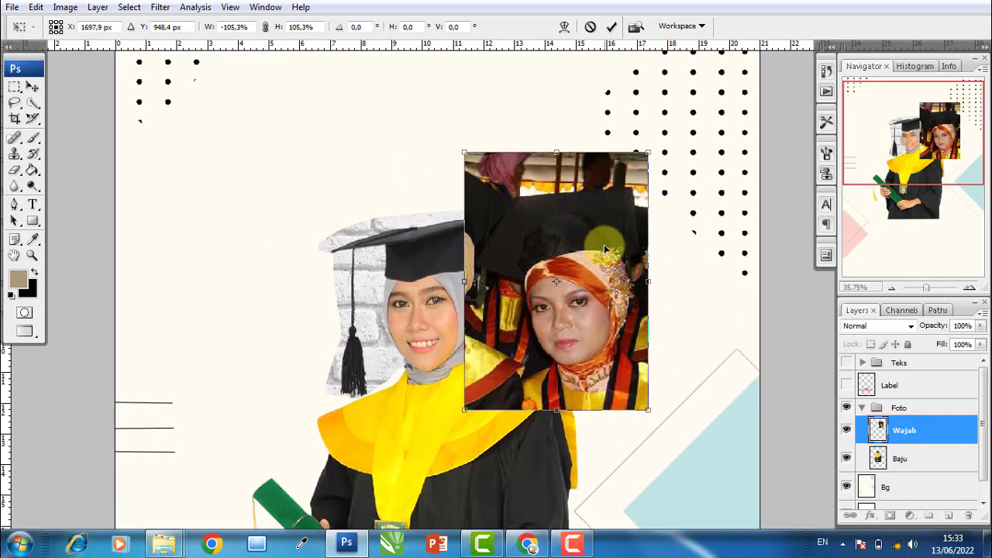
key(Return)
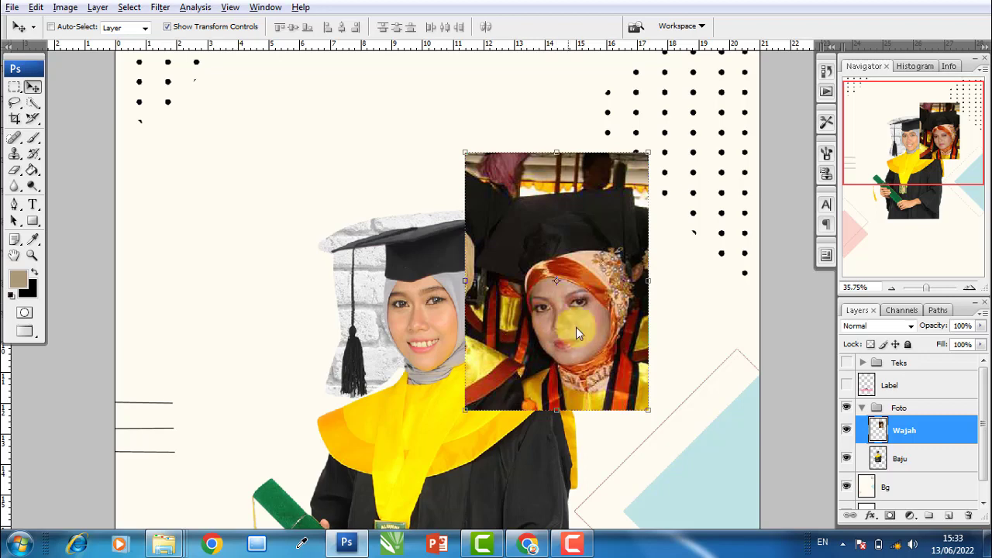
drag(576, 333, 639, 332)
Switch to the standard Pen tool and adjust the view of the group photo
scroll(703, 255, up, 2)
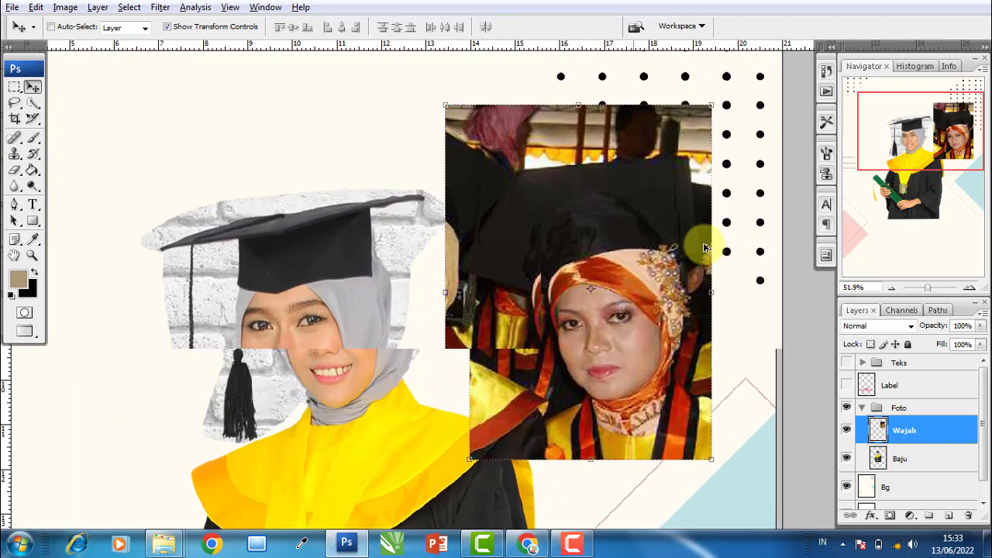
scroll(703, 247, up, 1)
click(15, 205)
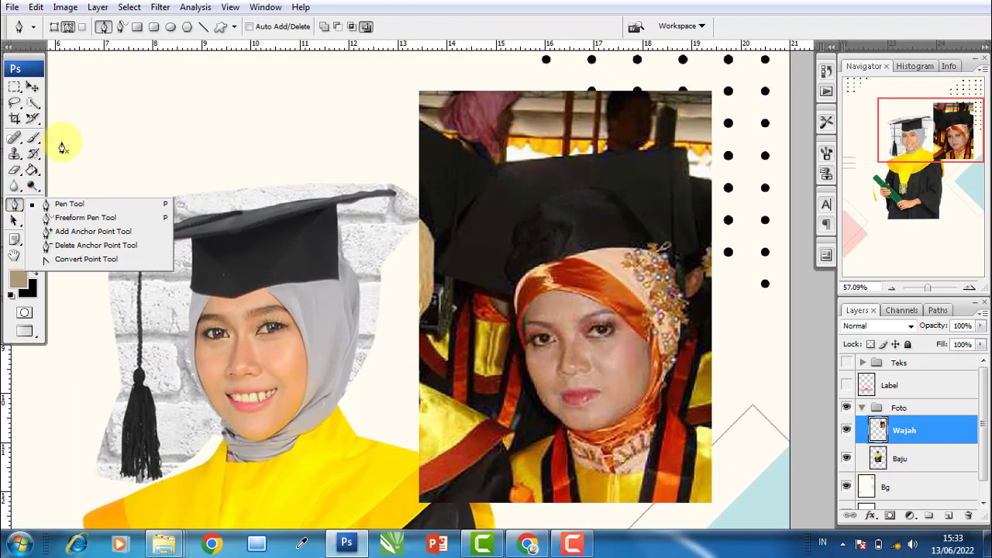
click(70, 205)
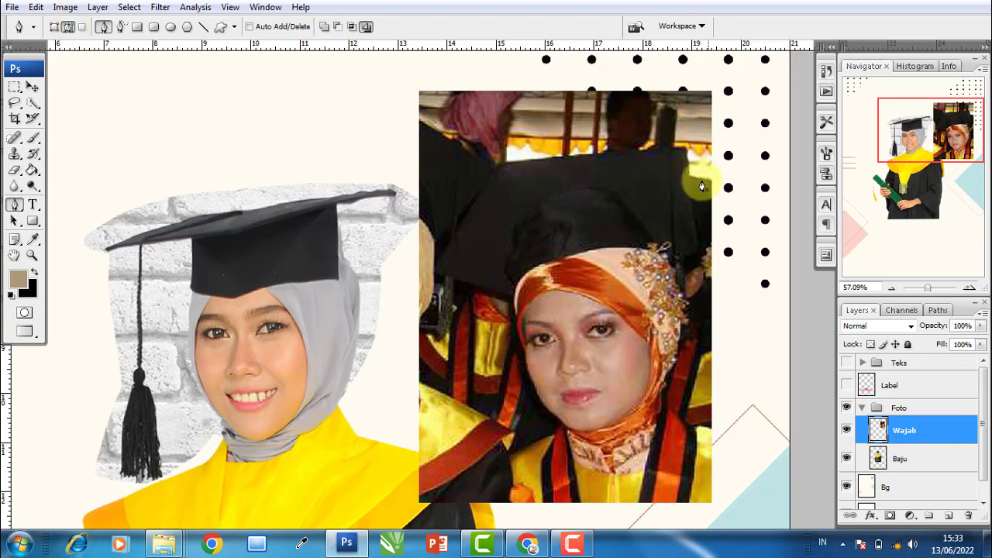
scroll(701, 187, up, 4)
scroll(697, 193, up, 1)
scroll(674, 266, up, 1)
scroll(681, 310, up, 1)
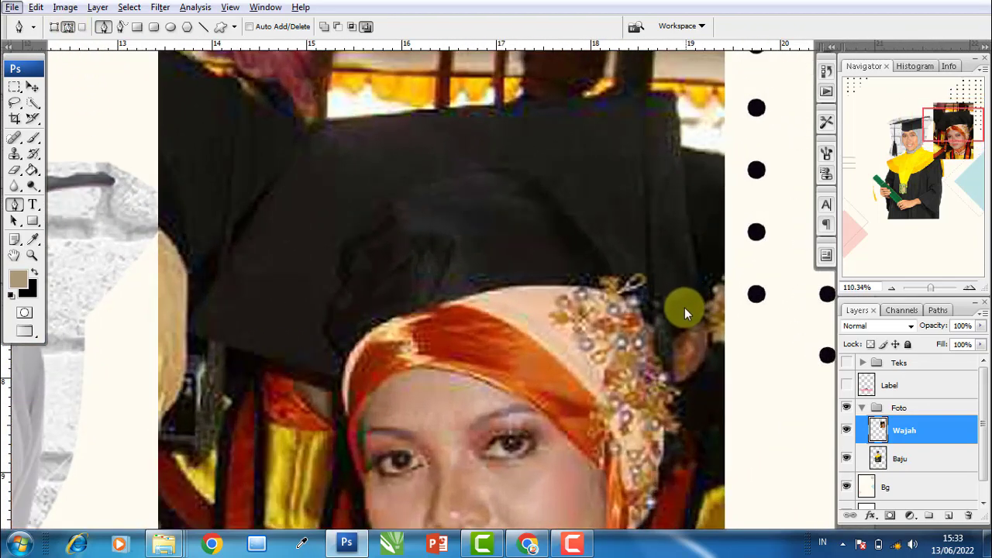
scroll(683, 338, down, 2)
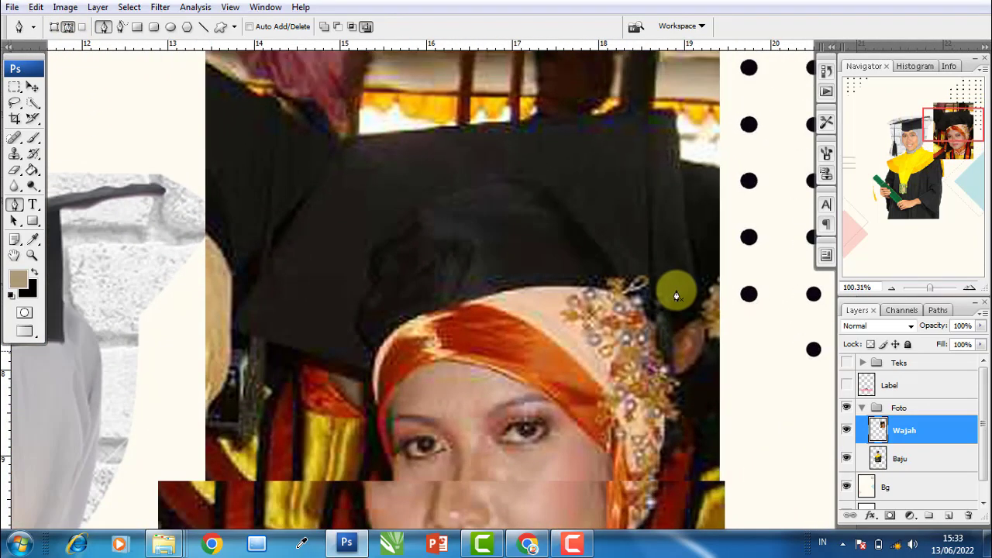
scroll(678, 290, down, 1)
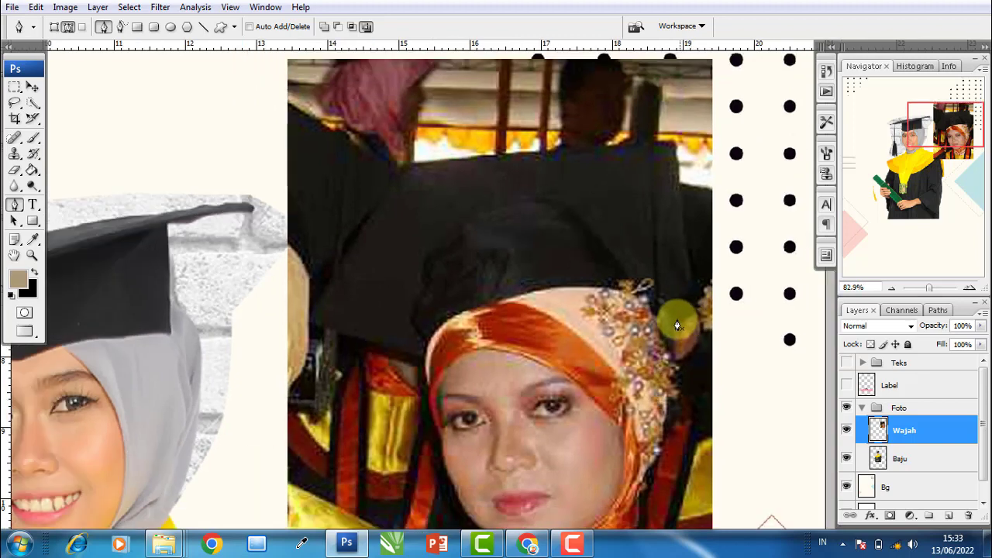
scroll(684, 338, down, 1)
scroll(678, 336, down, 1)
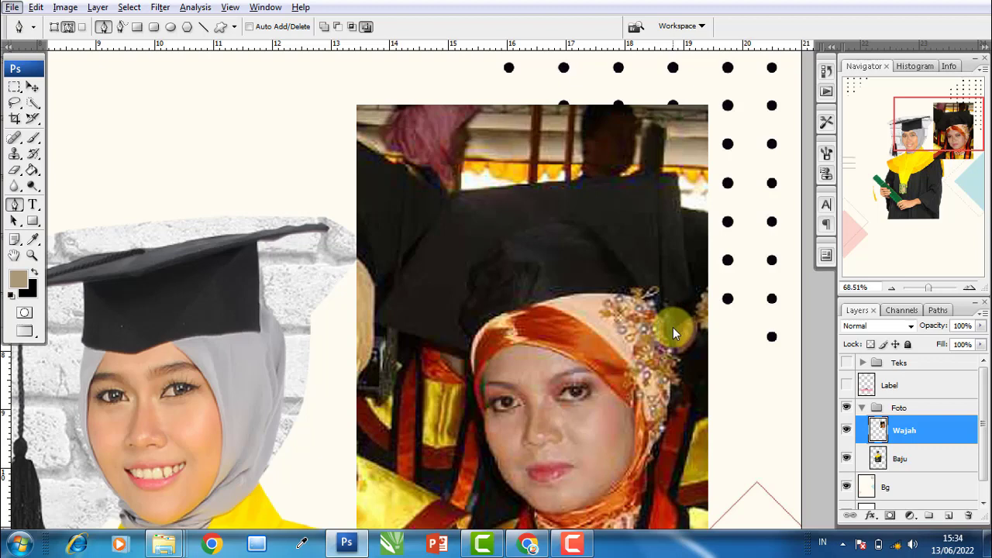
Trace the path up the cap's right side, across its top and down the left side
click(669, 333)
click(692, 303)
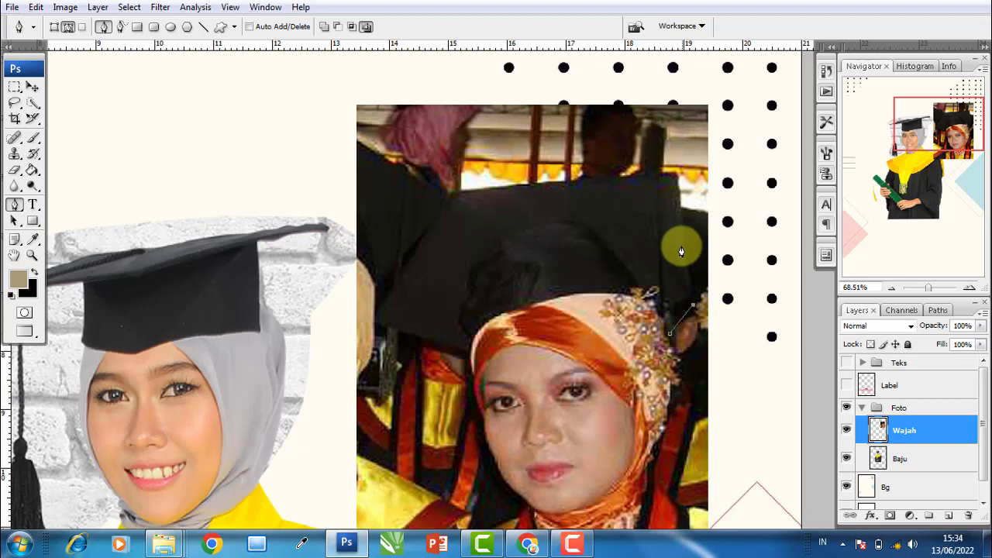
click(674, 179)
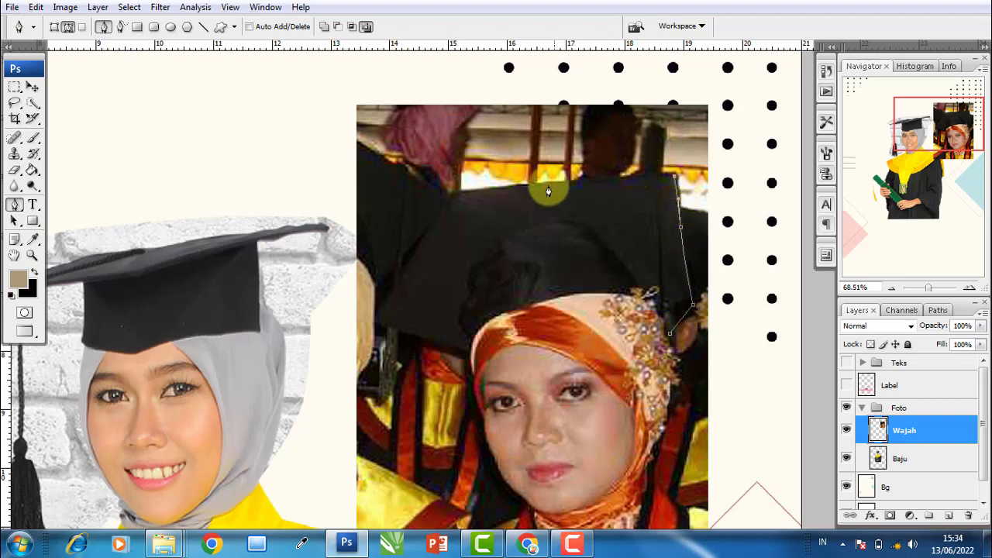
click(453, 192)
click(418, 251)
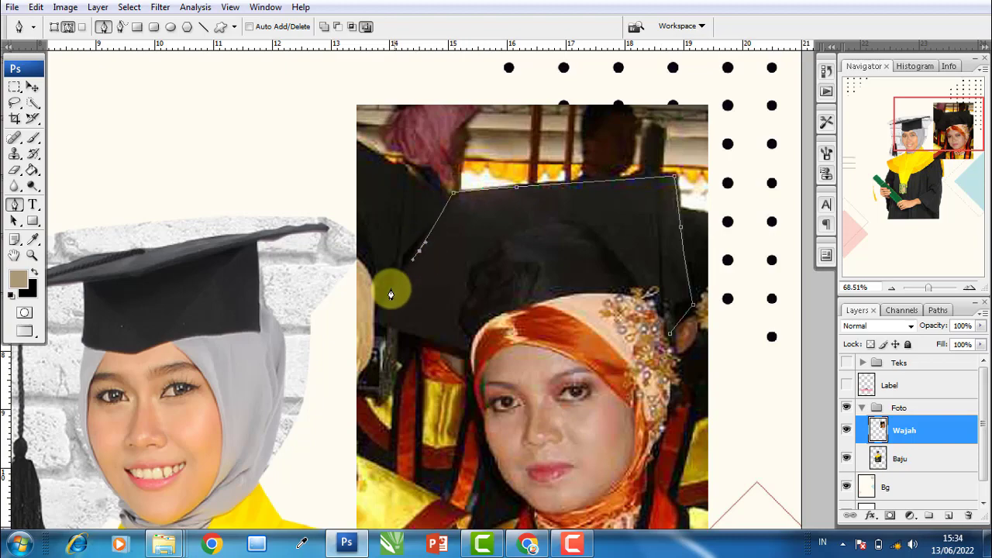
click(381, 318)
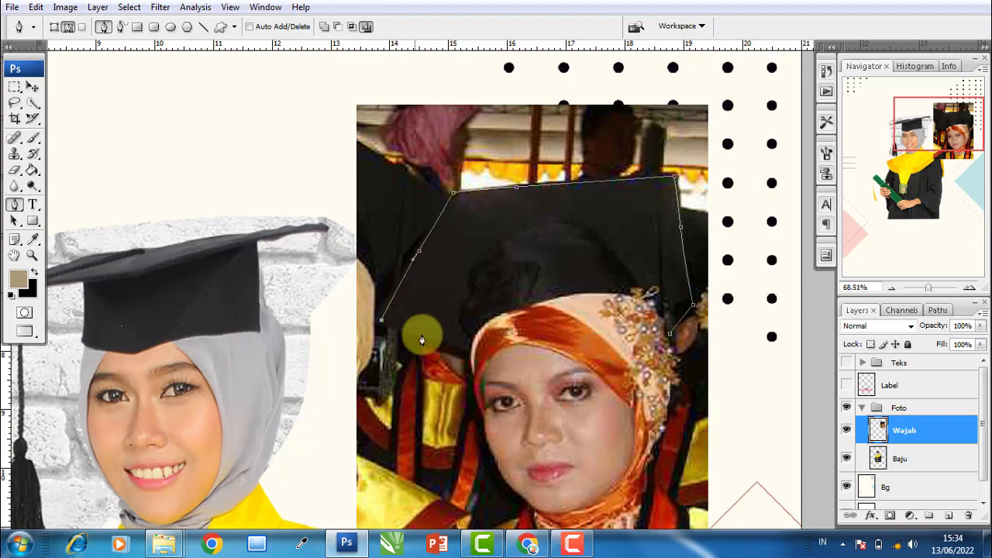
click(472, 355)
drag(472, 359, 419, 235)
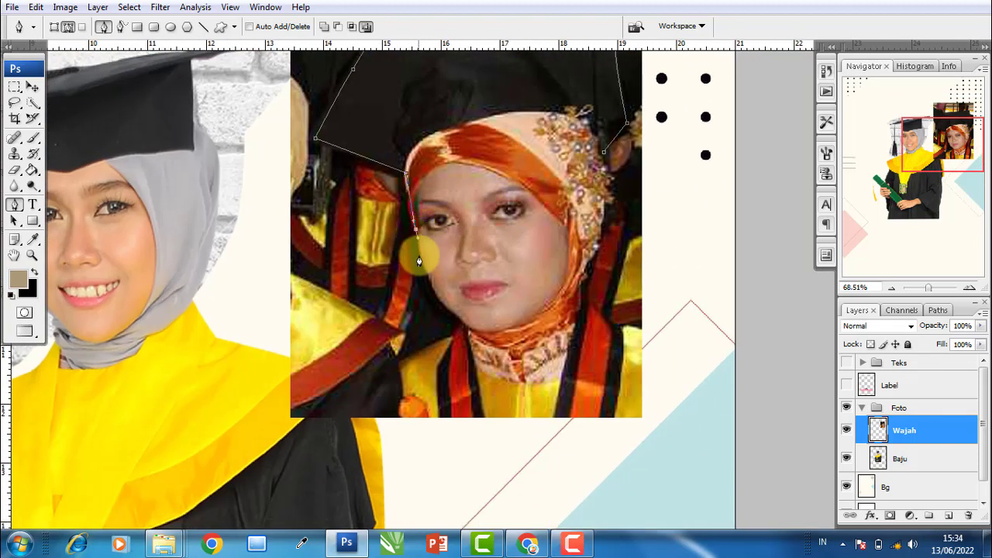
Finish the outline beside the face, along the chin and up the hijab, then call up path options
click(430, 279)
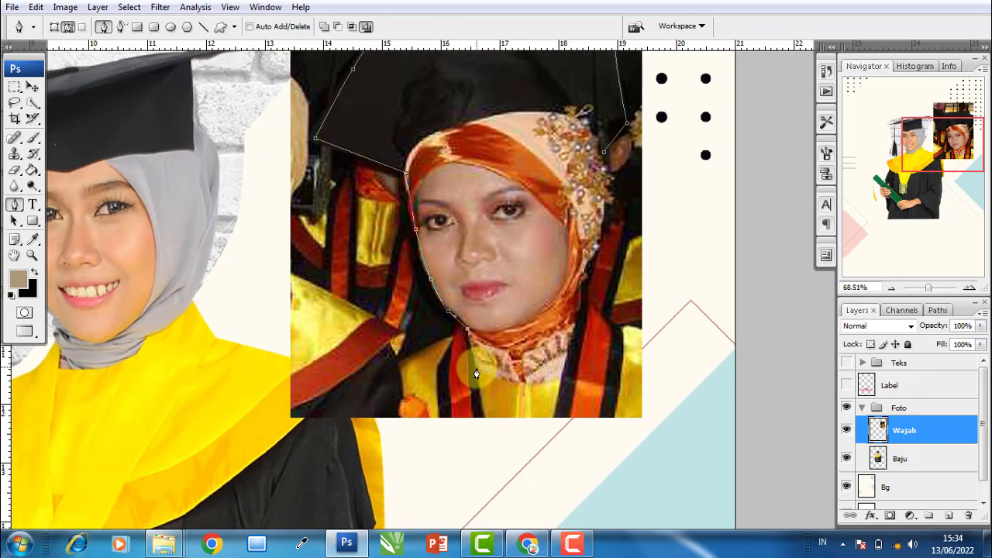
mouse_move(487, 379)
mouse_down()
mouse_move(530, 393)
mouse_move(579, 336)
mouse_up()
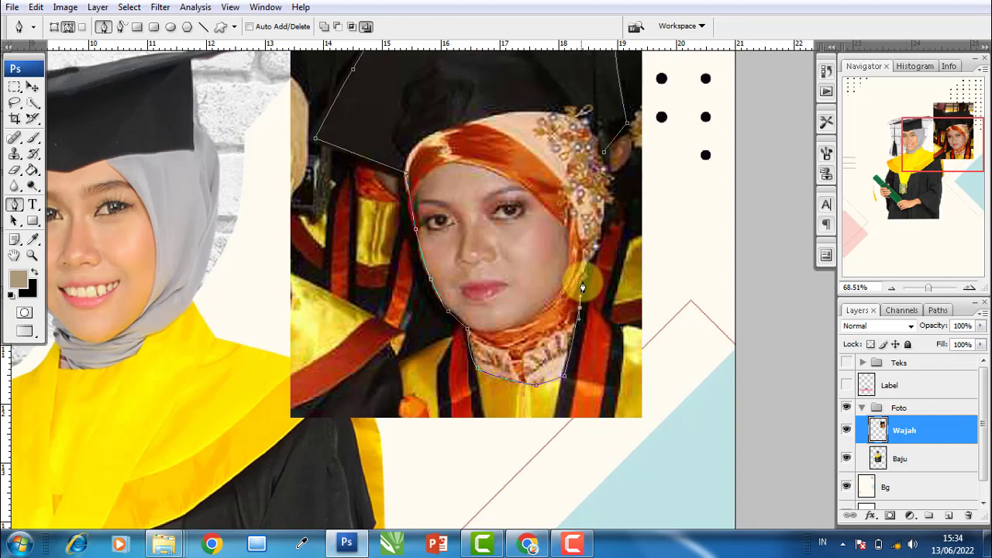
click(594, 248)
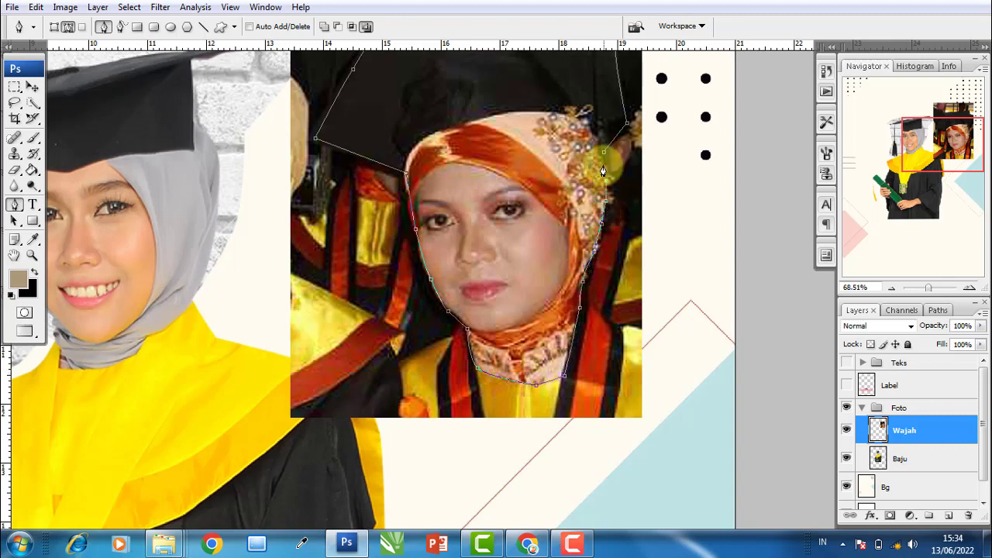
right_click(524, 165)
Convert the path to a selection, delete everything around the face and hijab, and deselect
click(563, 228)
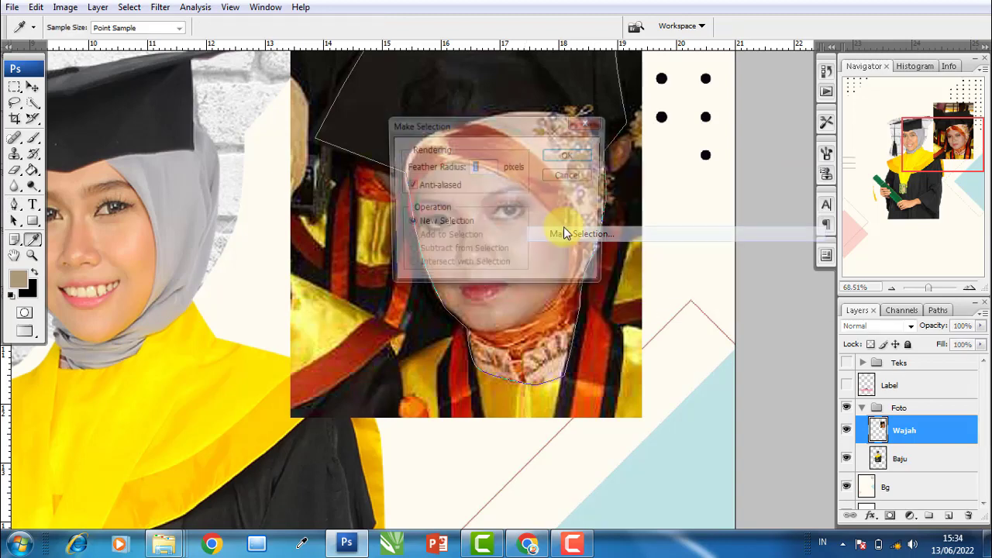
click(570, 158)
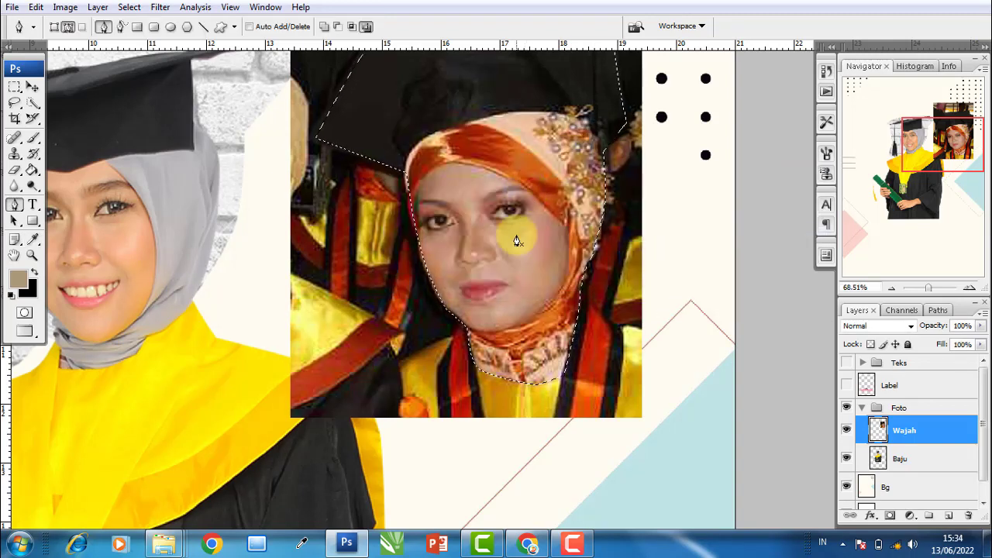
key(ctrl+shift+i)
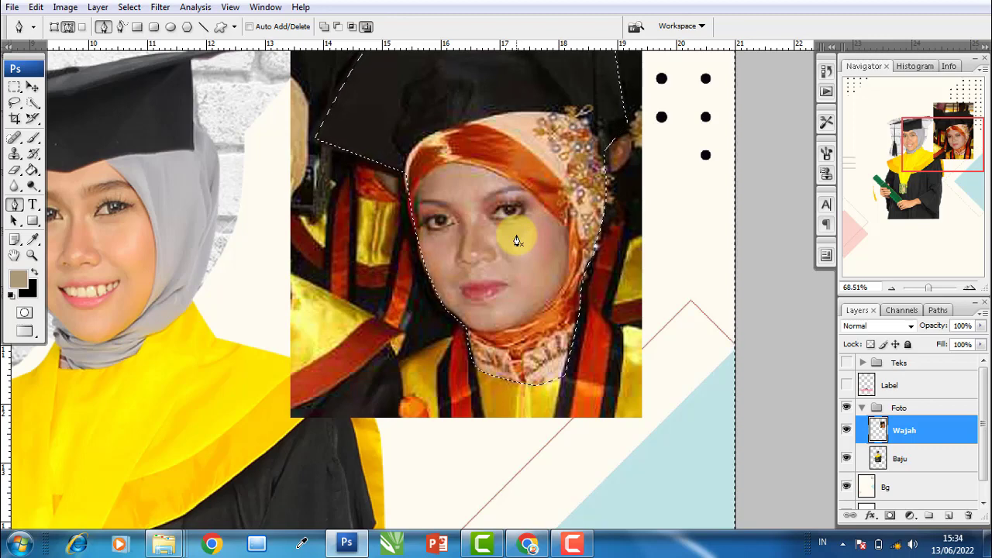
key(Delete)
key(ctrl+d)
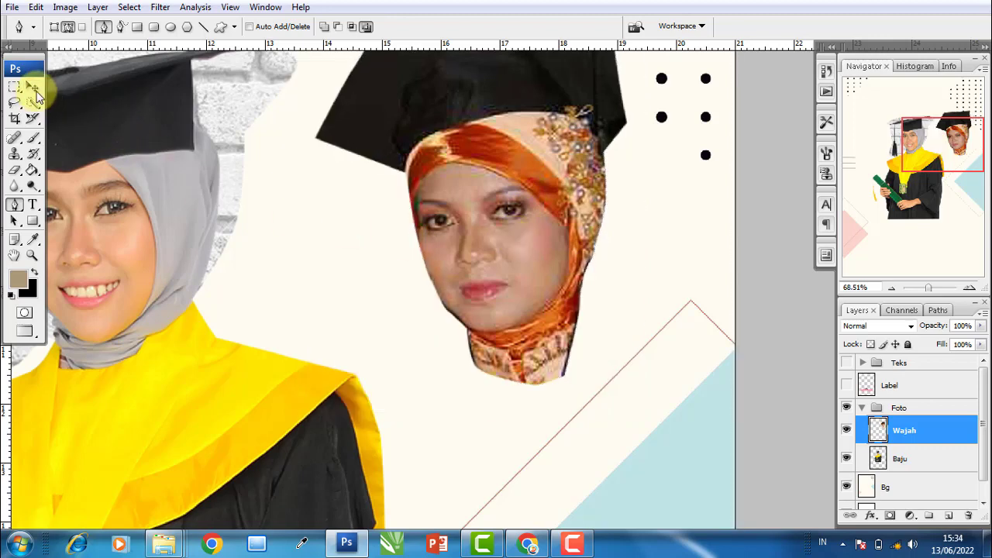
Move the cut-out Wajah face onto the toga body, scale it to about 112%, and position it
click(33, 87)
scroll(551, 276, down, 3)
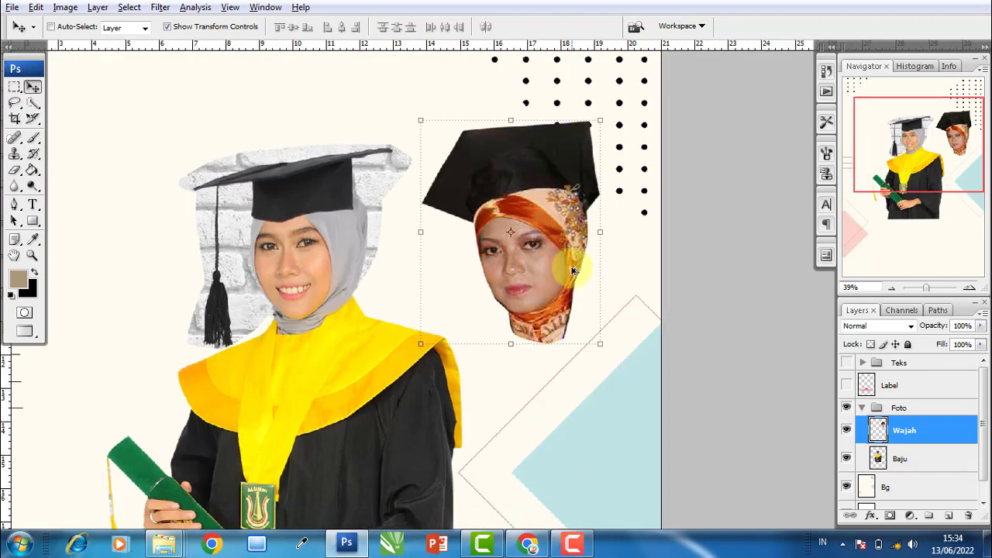
drag(562, 259, 344, 258)
key(ctrl+t)
drag(376, 127, 397, 96)
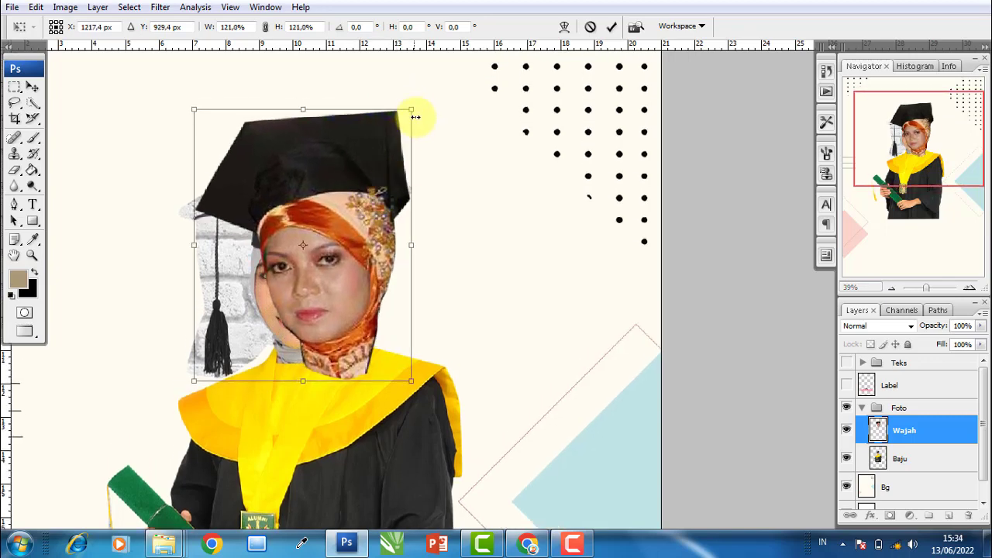
drag(397, 97, 399, 132)
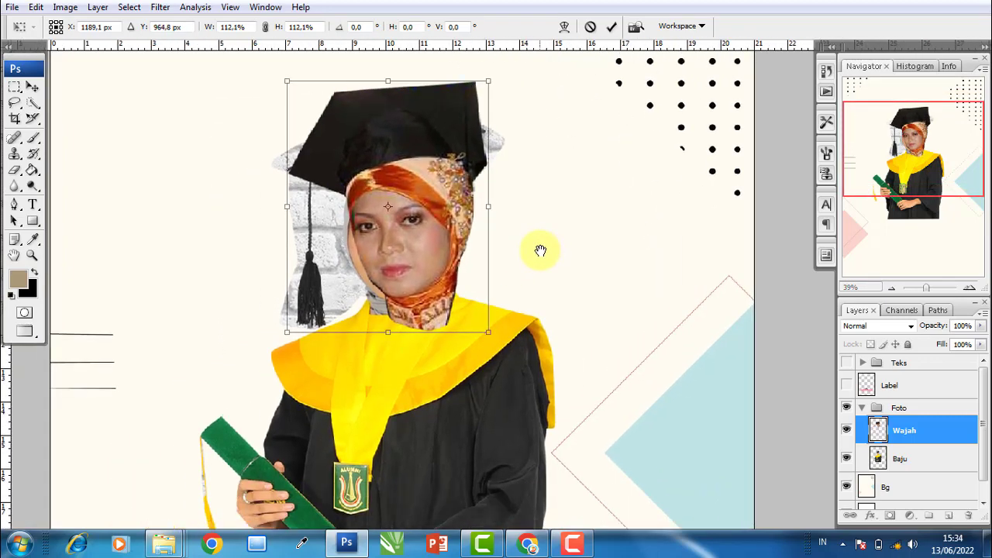
key(Return)
drag(449, 254, 443, 258)
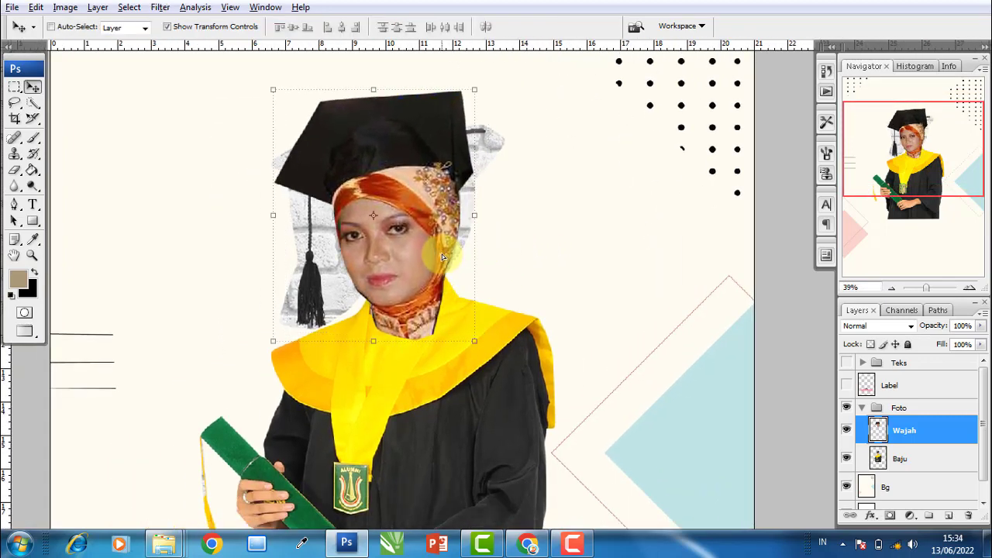
scroll(442, 258, down, 2)
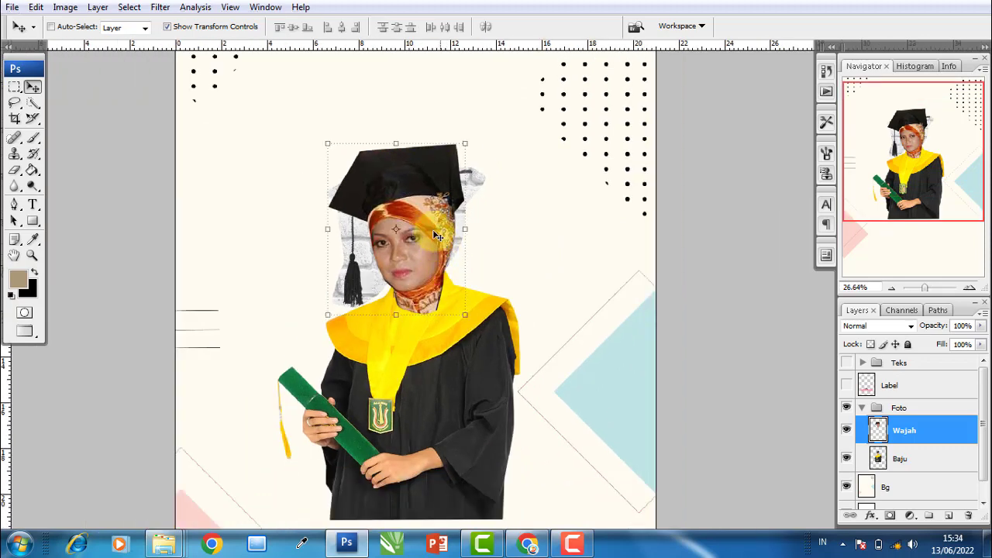
Raise the Wajah face's brightness to +56 with Brightness/Contrast
click(65, 7)
mouse_move(87, 45)
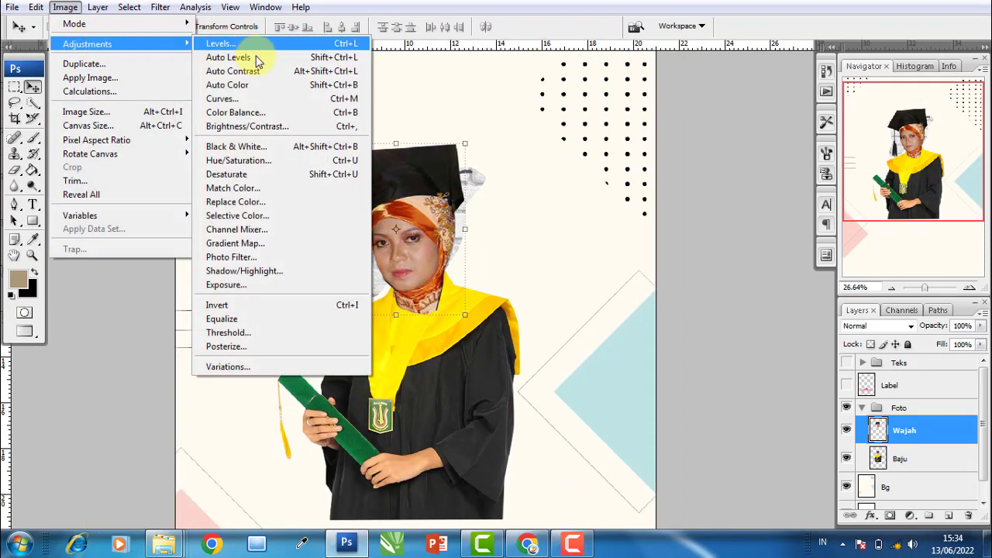
click(259, 126)
drag(725, 180, 733, 178)
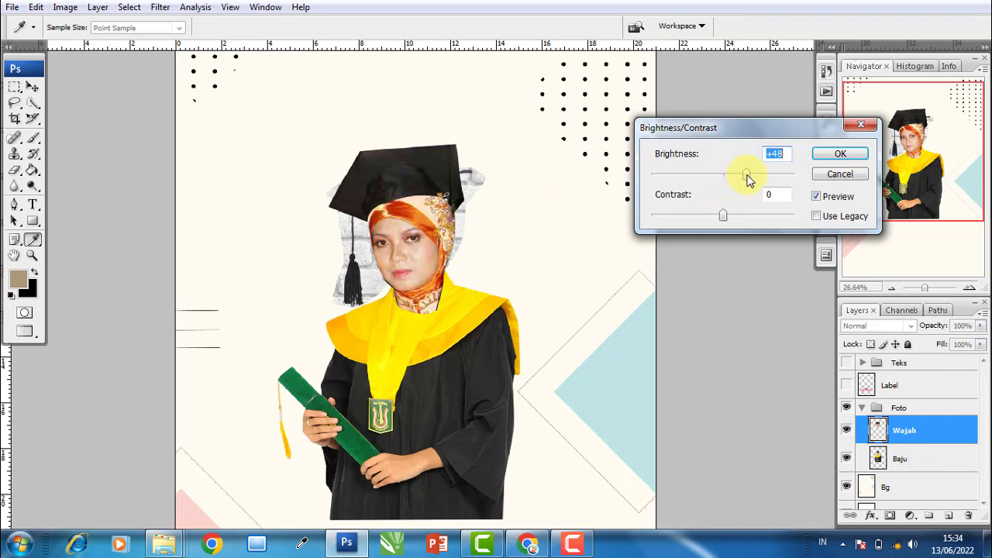
click(840, 154)
key(v)
Open Curves and pull the midpoint down slightly, input 152 to output 137
click(66, 7)
mouse_move(88, 44)
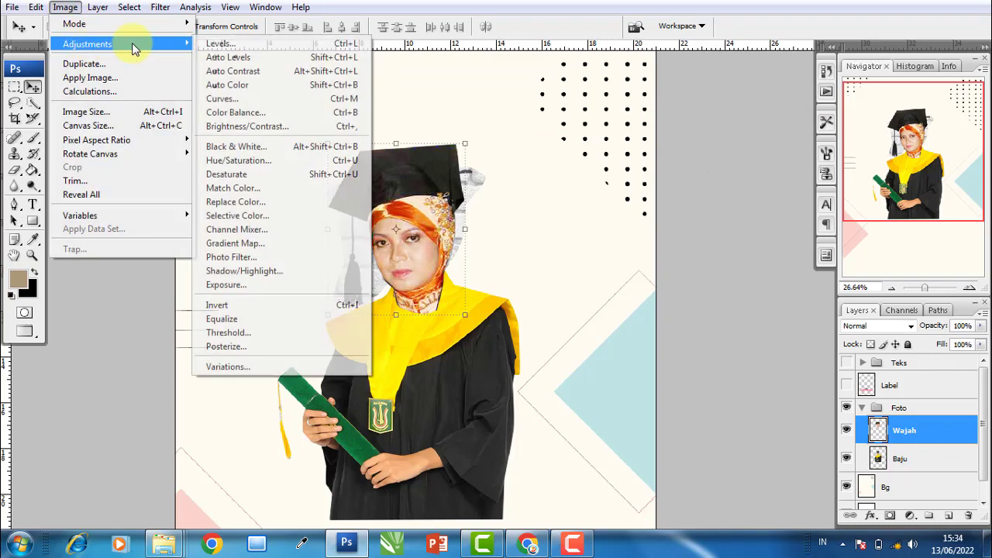
click(233, 103)
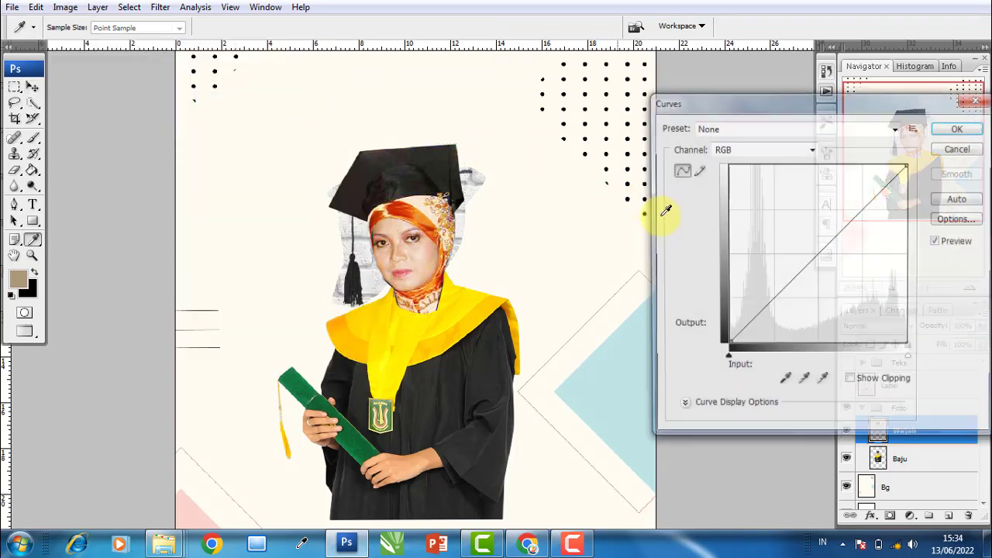
drag(830, 247, 835, 248)
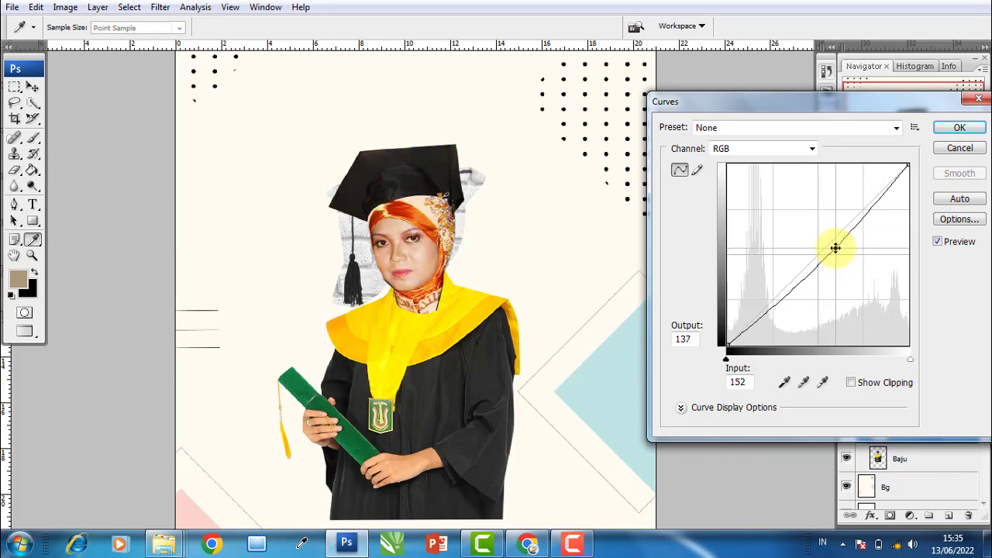
Apply the Curves adjustment, zoom out to the full poster, and show the pink name ribbon
click(959, 129)
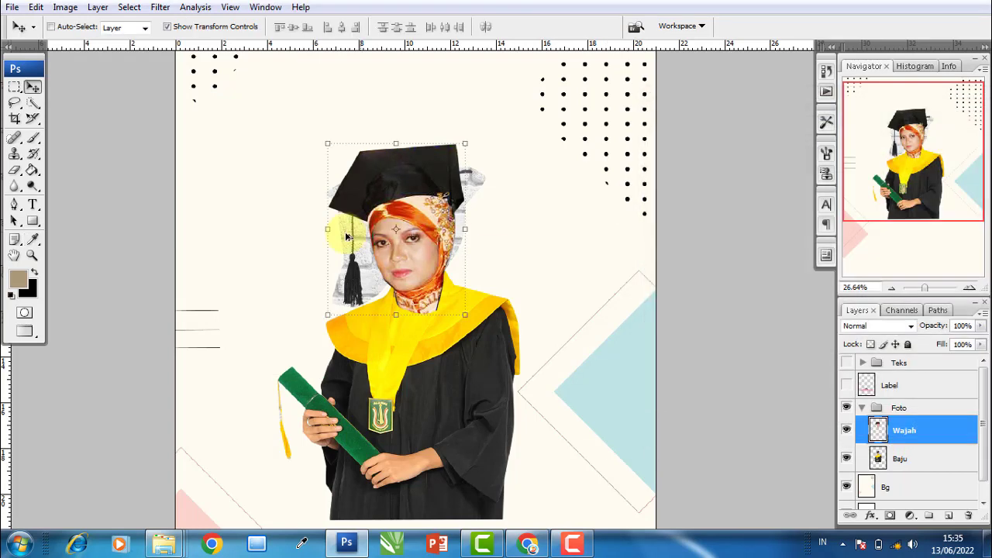
key(ctrl+minus)
key(ctrl+minus)
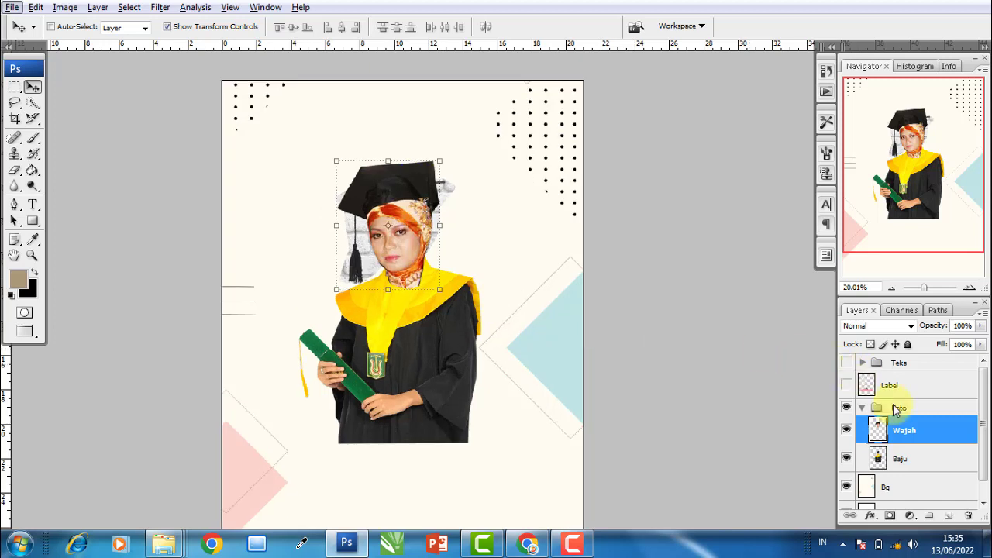
click(847, 386)
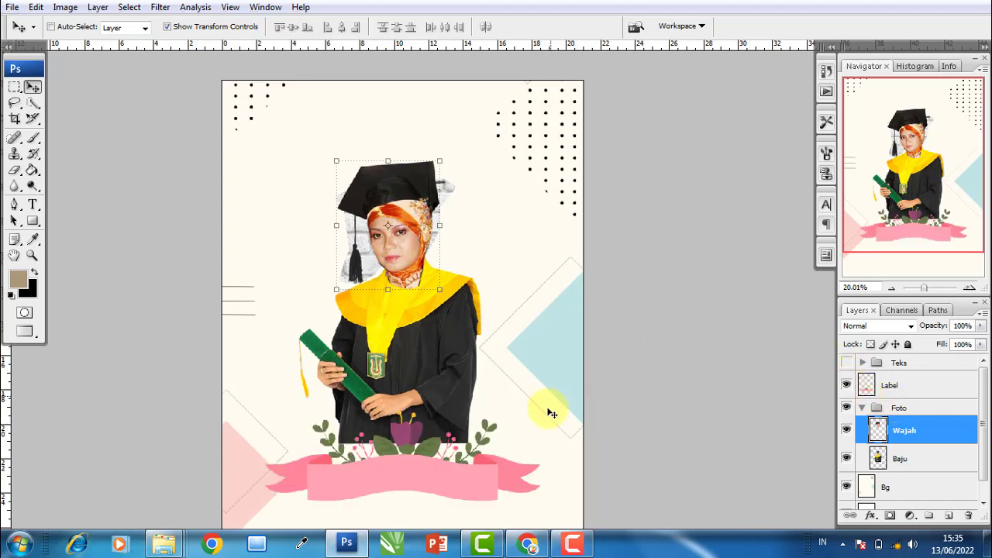
Nudge the whole Foto group down toward the ribbon and slightly right
click(909, 411)
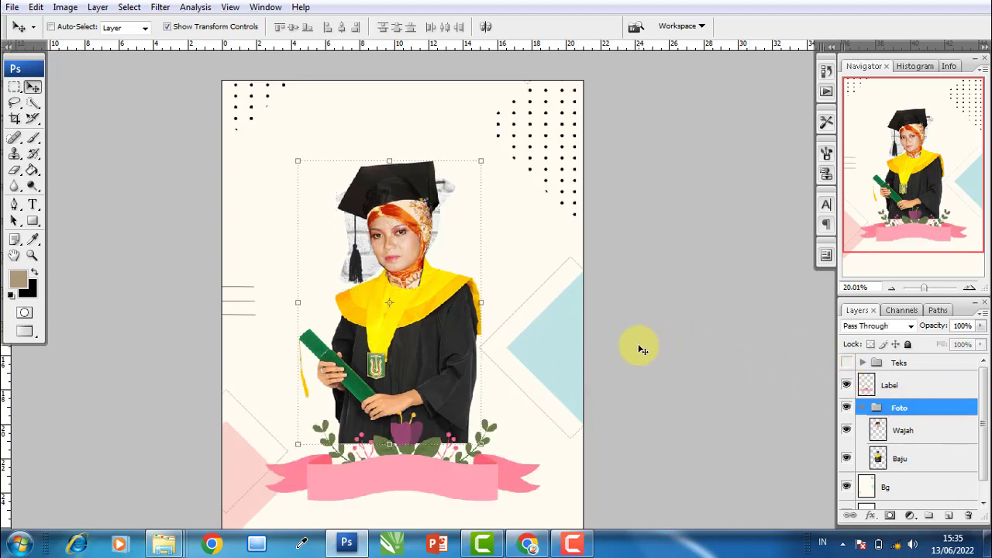
key(shift+Down)
key(shift+Down)
key(shift+Down)
key(shift+Down)
key(shift+Down)
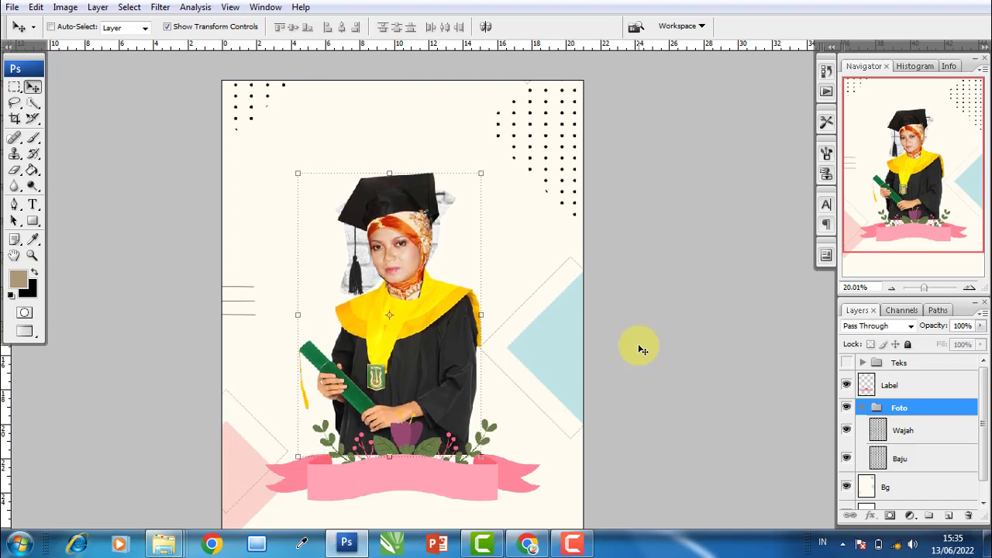
key(shift+Down)
key(shift+Down)
key(shift+Down)
key(shift+Down)
key(shift+Down)
key(shift+Down)
key(shift+Down)
key(shift+Right)
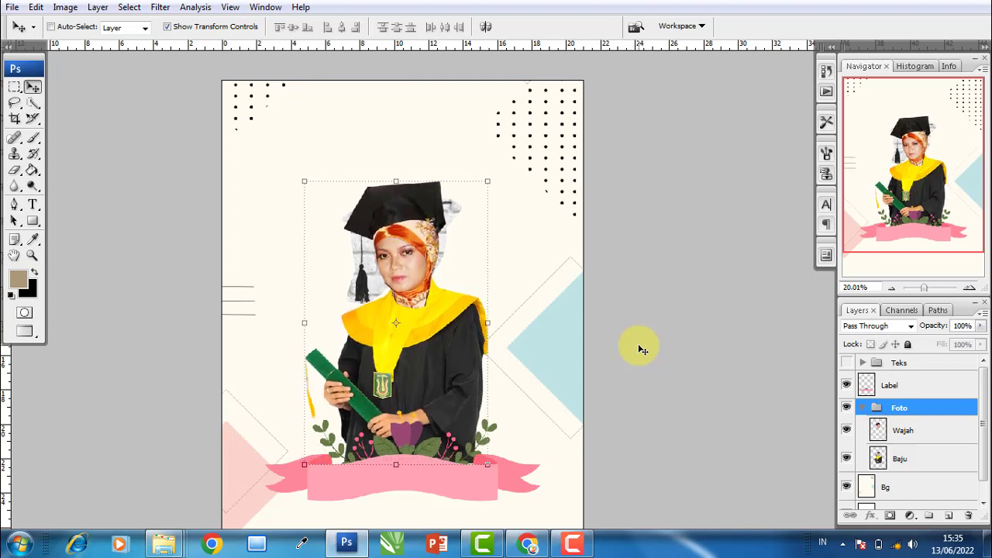
key(shift+Right)
key(shift+Right)
key(shift+Right)
key(shift+Down)
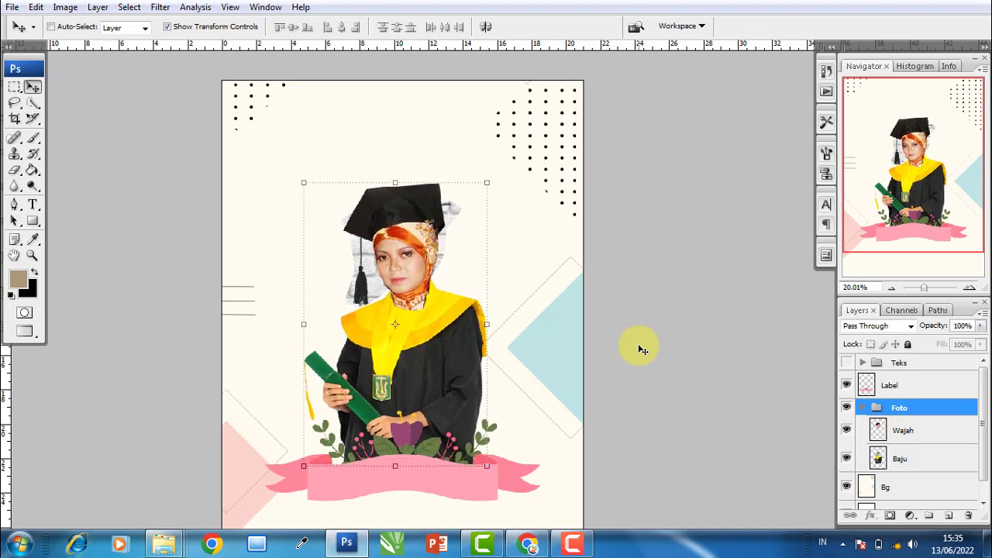
key(shift+Right)
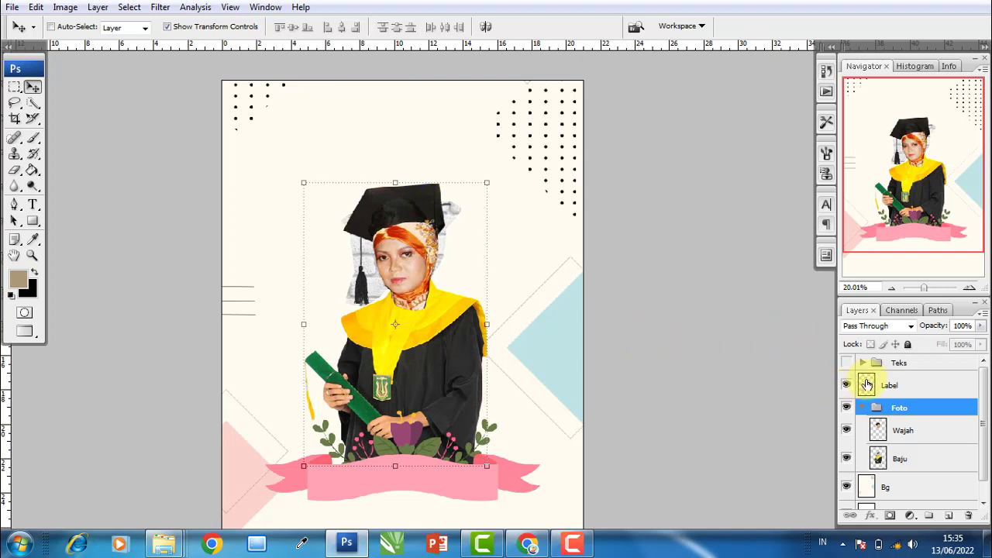
Show the Teks group's title, date, name and message text, and nudge the photo slightly right
click(846, 362)
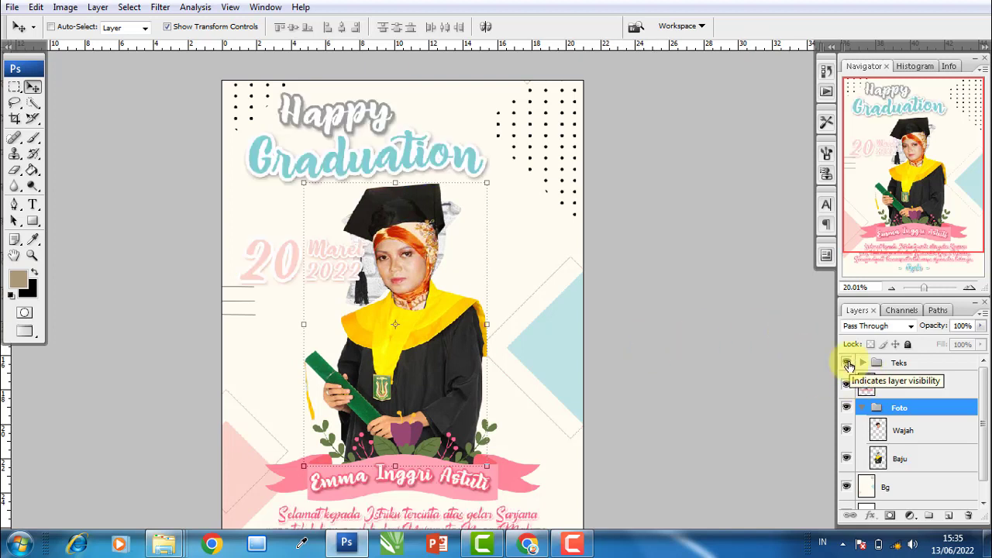
scroll(458, 329, down, 2)
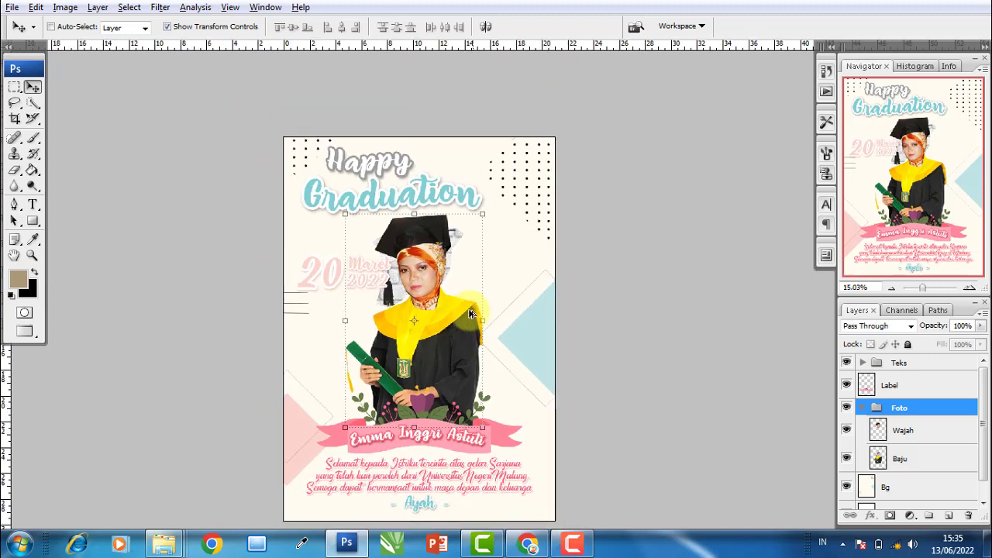
scroll(457, 329, up, 1)
scroll(458, 329, up, 1)
scroll(493, 323, down, 1)
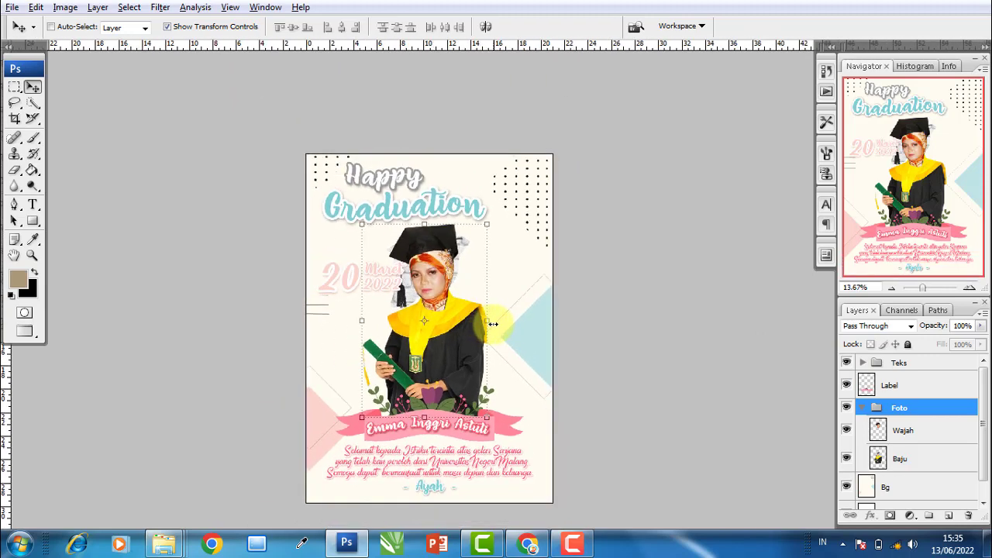
scroll(492, 323, up, 1)
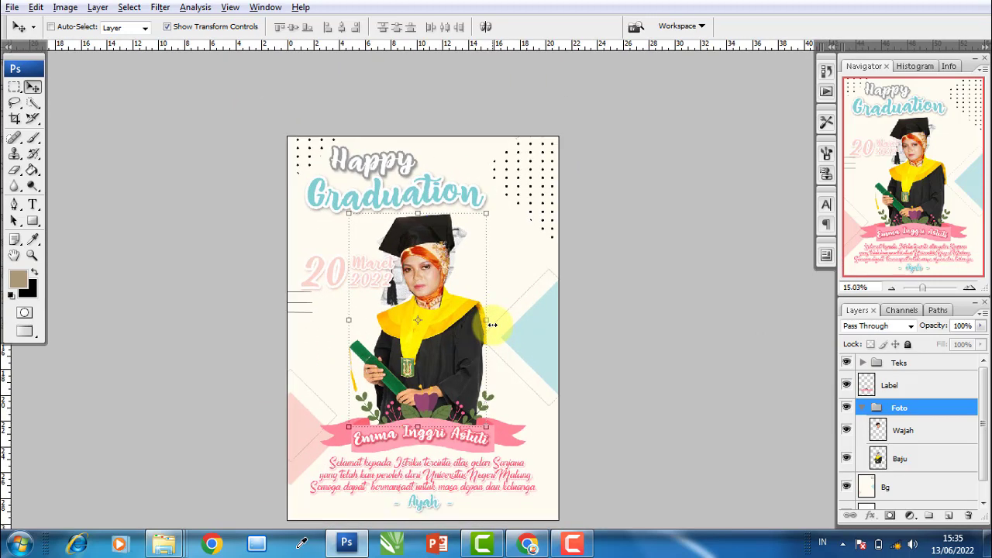
scroll(482, 376, up, 1)
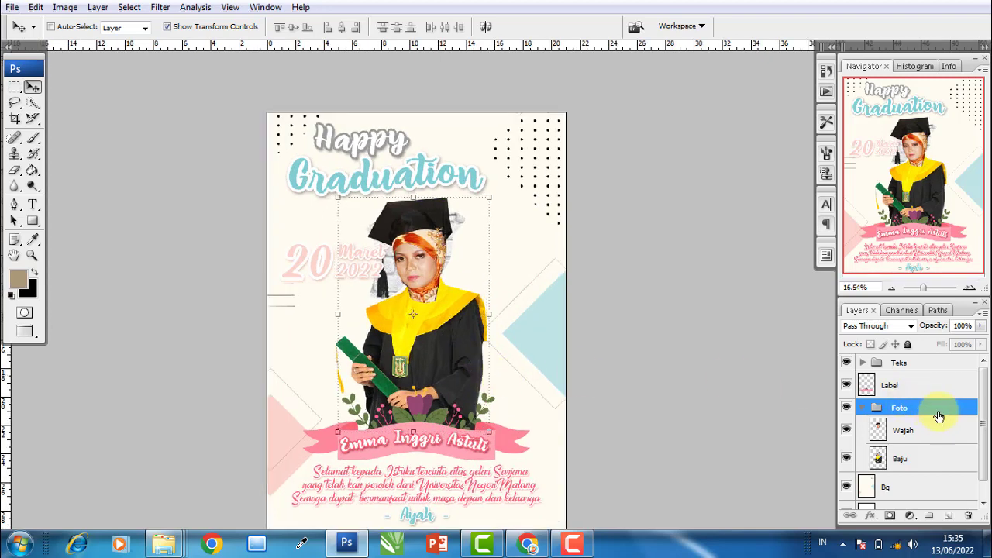
key(shift+Right)
key(shift+Right)
key(shift+Right)
key(shift+Right)
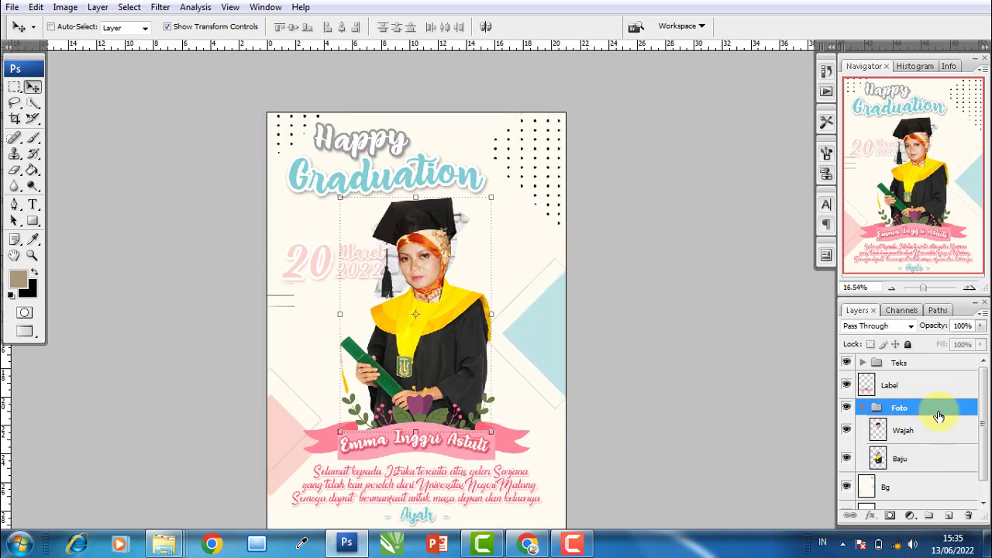
Select the 2022, Maret and 20 layers in the Teks group and nudge the date right
click(901, 364)
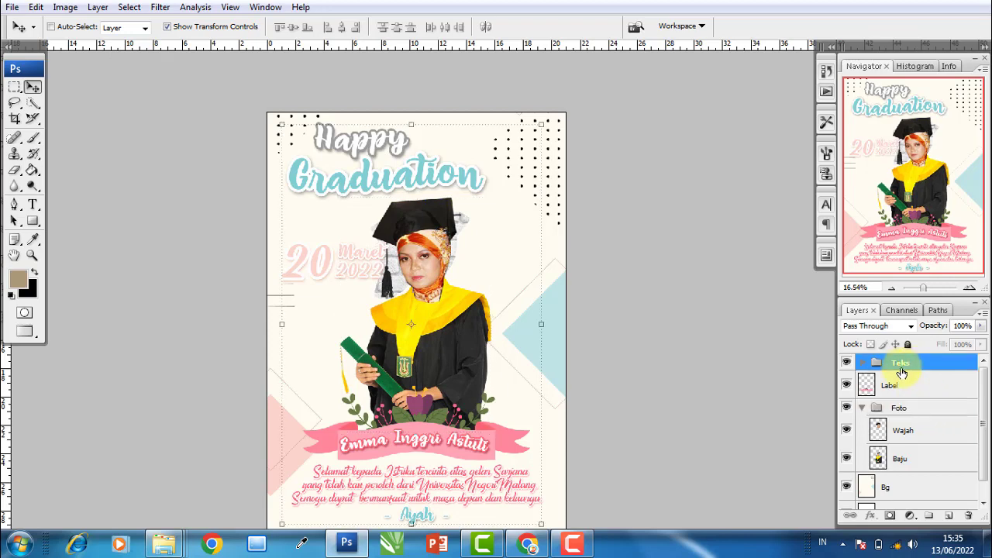
click(862, 364)
click(917, 449)
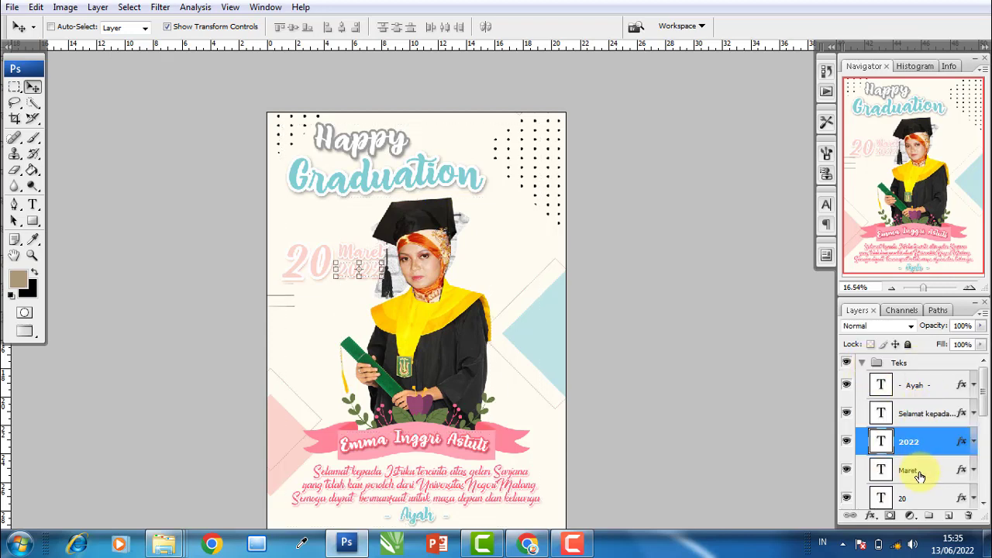
shift+click(919, 474)
shift+click(918, 496)
scroll(292, 273, up, 3)
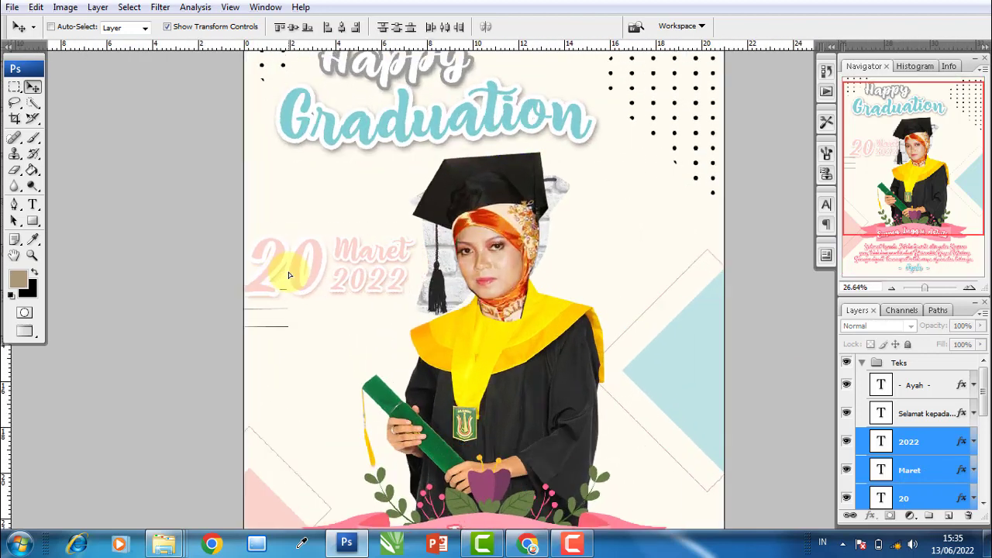
drag(289, 272, 291, 272)
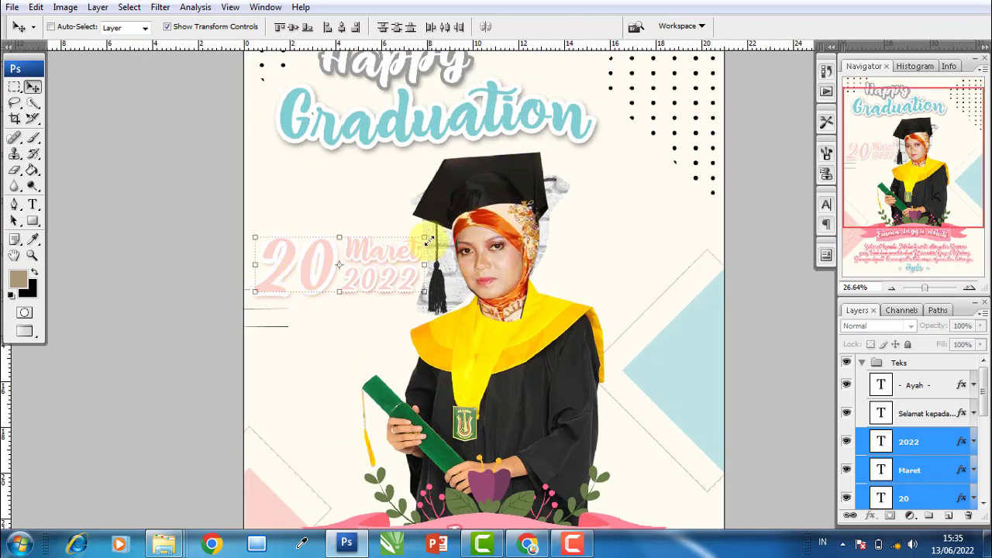
Scale the 20 Maret 2022 date text to 95.6%, then collapse the Teks group
key(ctrl+t)
drag(425, 239, 419, 241)
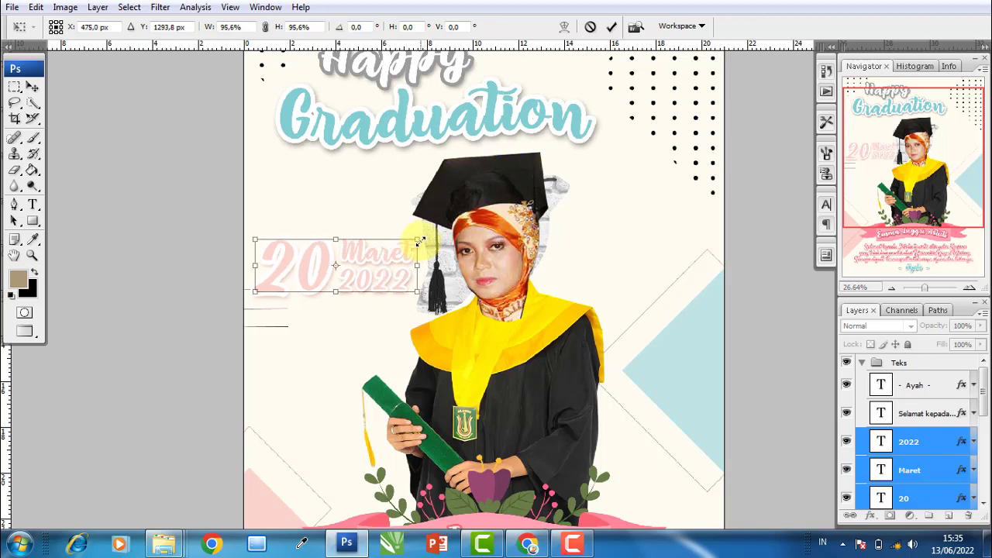
key(Return)
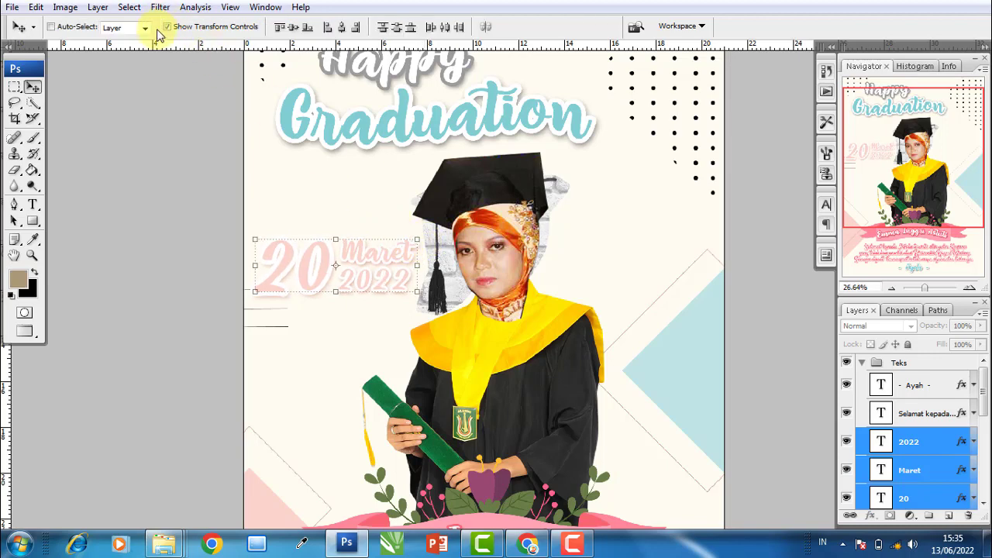
scroll(402, 189, down, 2)
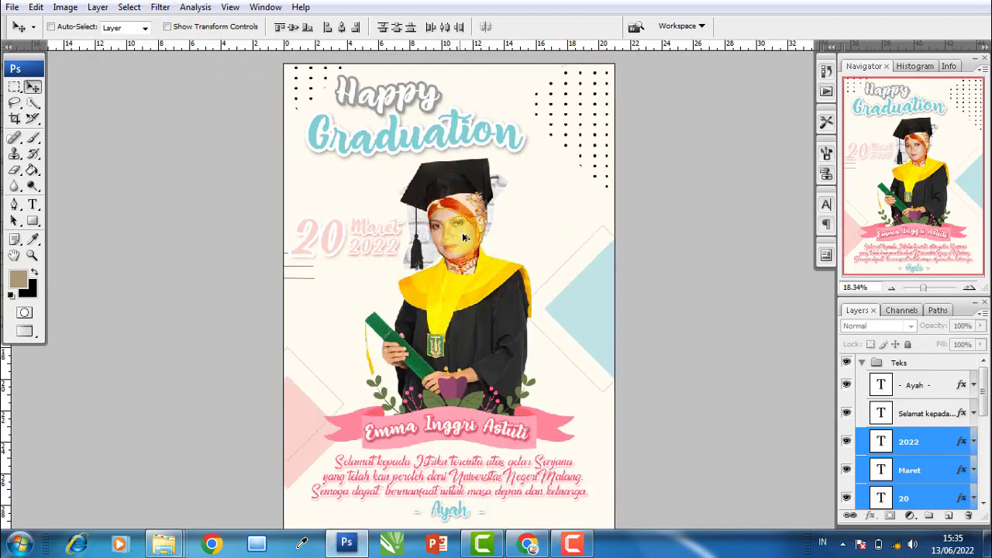
scroll(485, 224, up, 1)
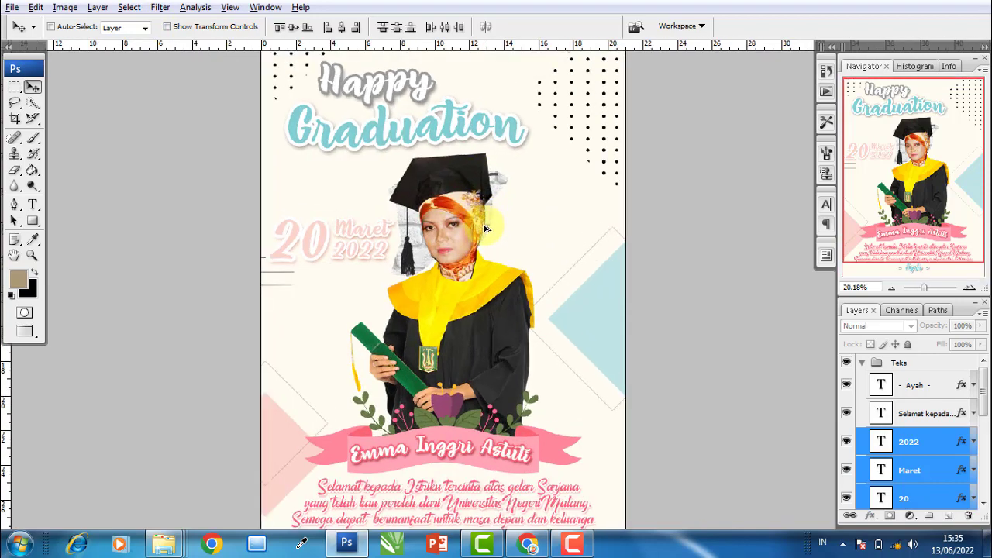
scroll(484, 225, up, 1)
scroll(484, 194, up, 1)
scroll(482, 161, up, 1)
scroll(482, 161, up, 1)
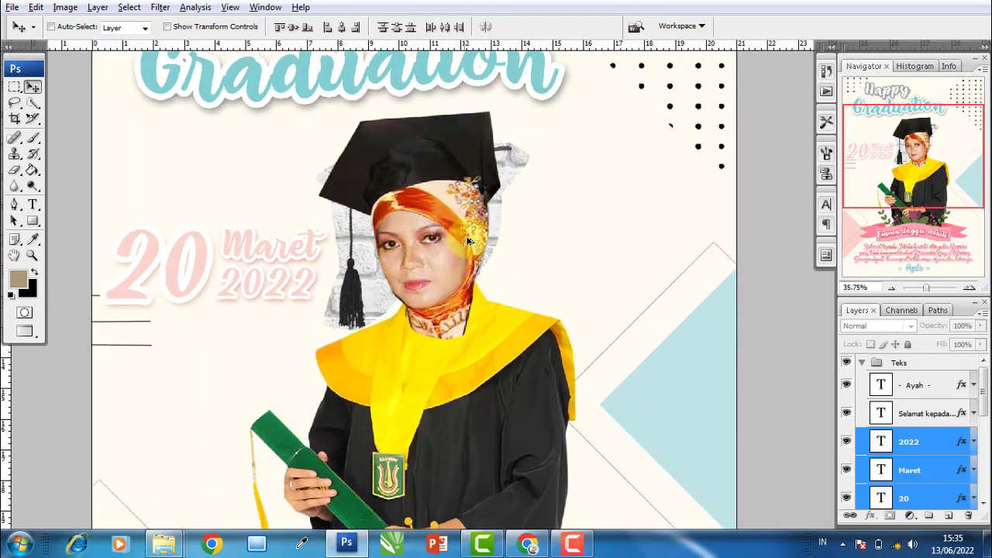
scroll(461, 290, up, 1)
scroll(456, 288, up, 1)
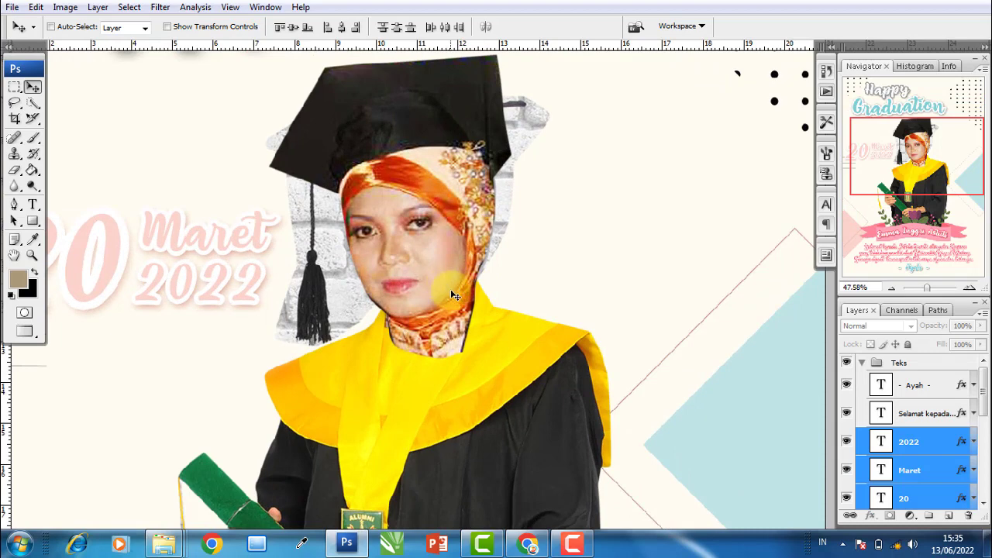
click(917, 394)
click(862, 364)
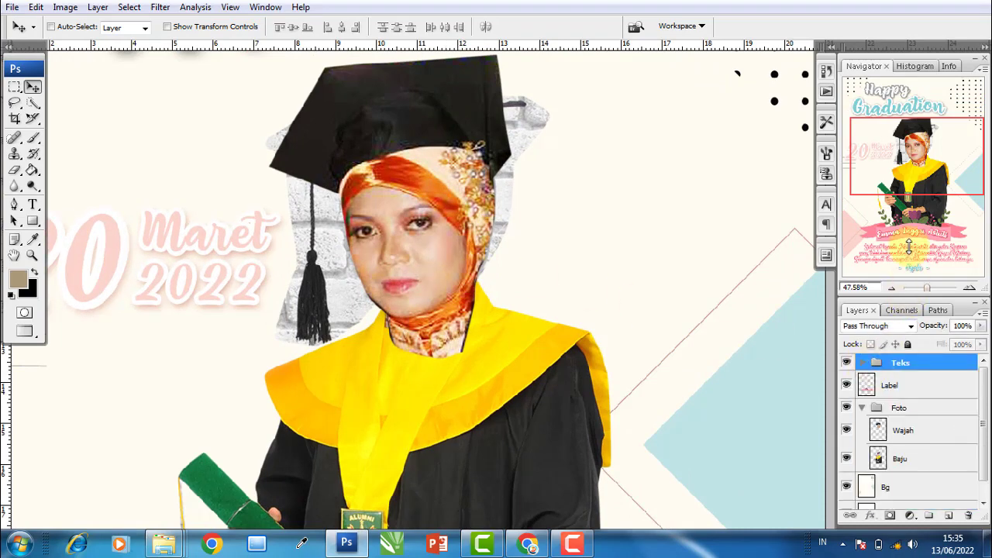
Hide the Wajah layer to reveal the original head and switch to the Pen tool
mouse_move(908, 247)
mouse_down()
mouse_move(896, 350)
mouse_move(872, 344)
mouse_up()
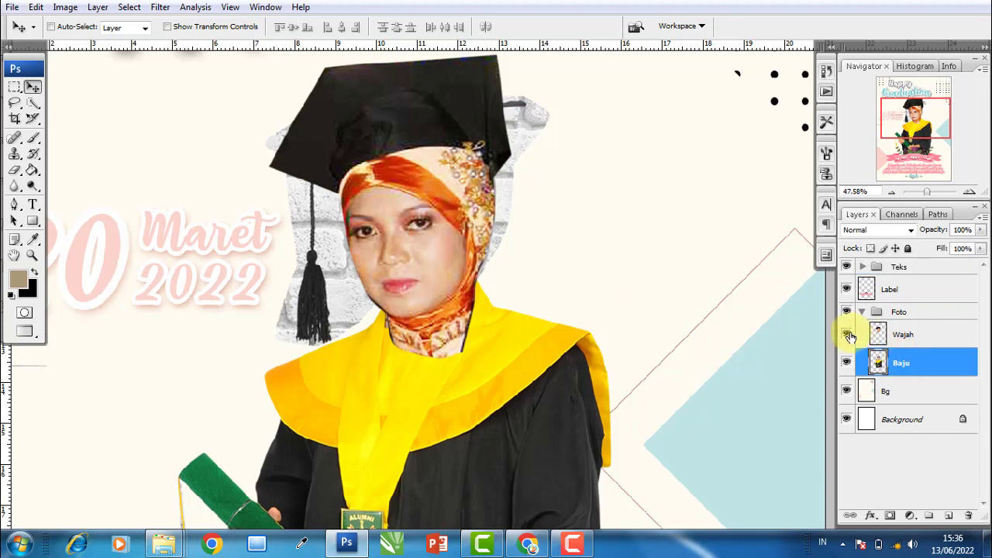
click(846, 337)
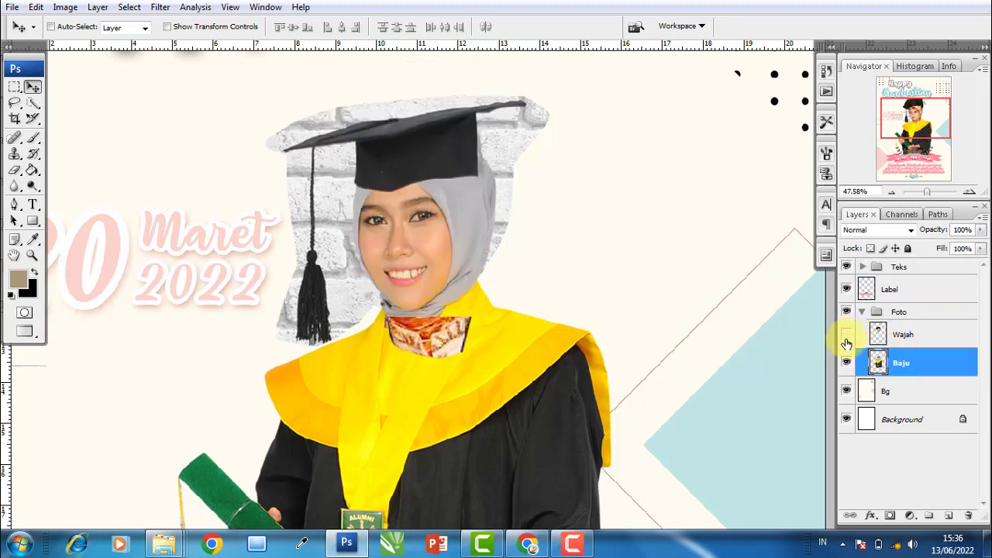
scroll(276, 227, up, 1)
scroll(276, 226, up, 2)
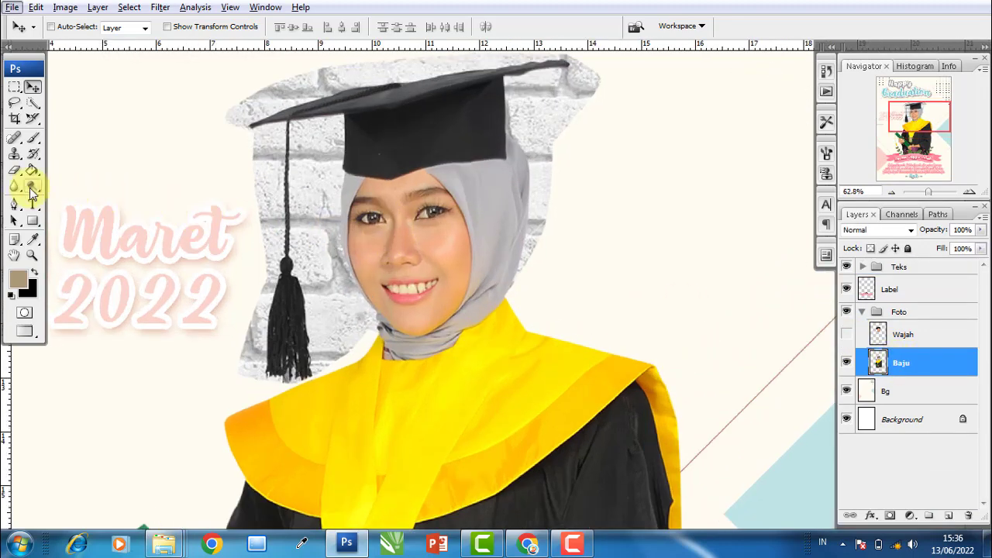
click(21, 207)
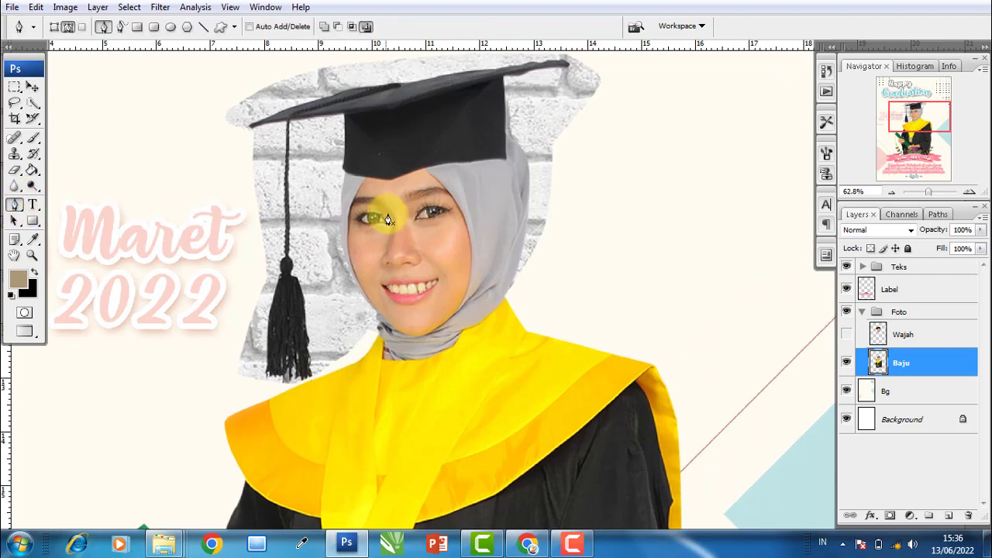
Trace a path from the hijab along the yellow collar and neckline, then up the left edge
click(554, 280)
scroll(486, 316, up, 4)
scroll(511, 297, up, 4)
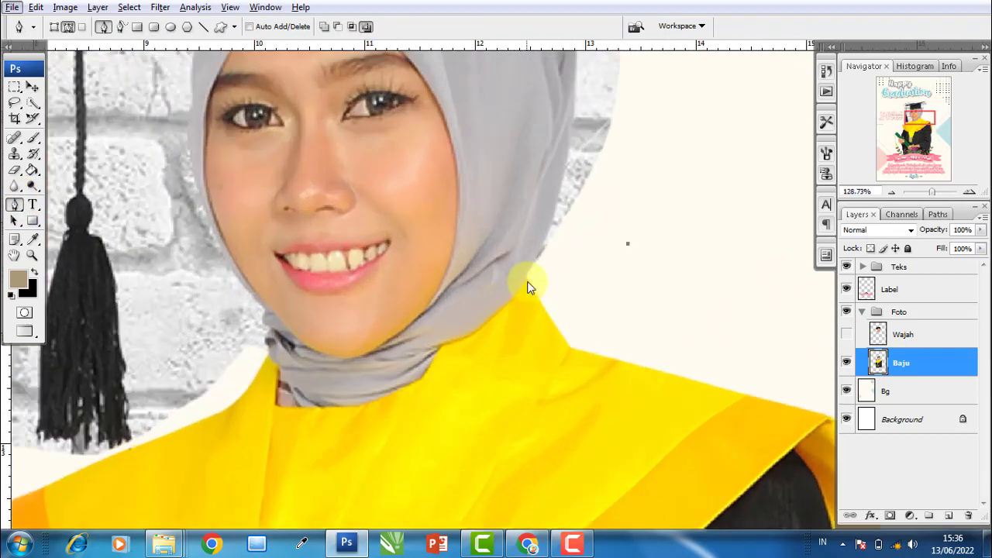
click(527, 280)
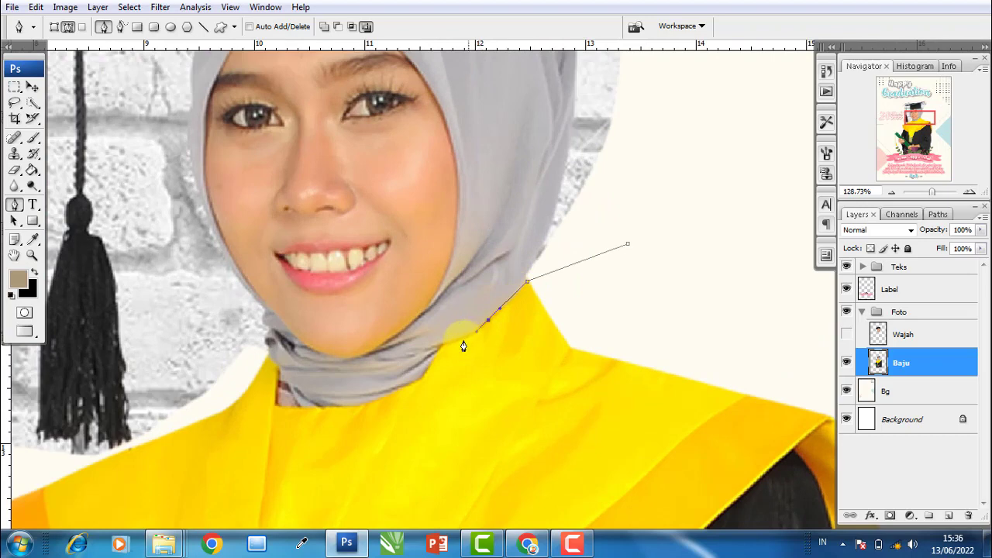
click(376, 397)
mouse_move(274, 407)
mouse_down()
mouse_move(277, 379)
mouse_move(159, 441)
mouse_up()
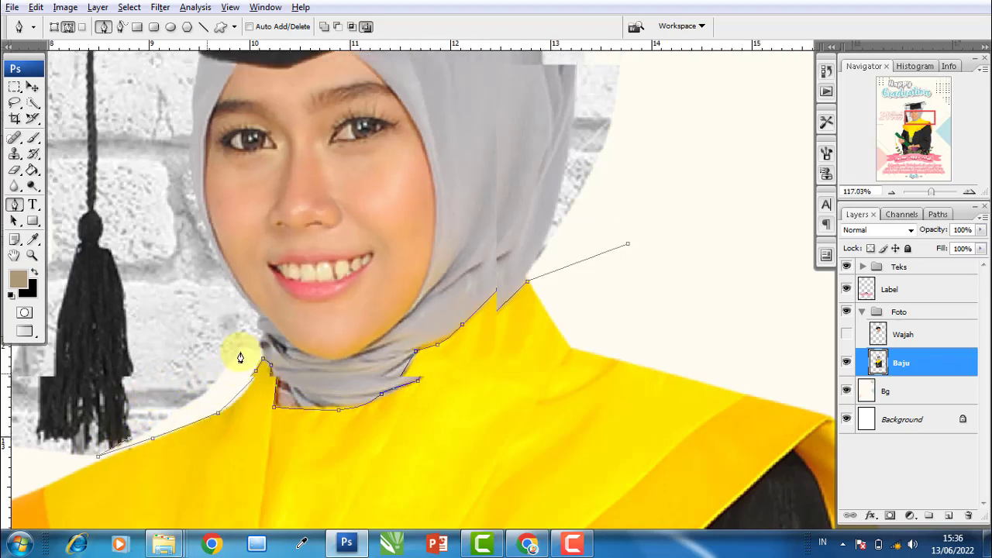
scroll(235, 349, down, 5)
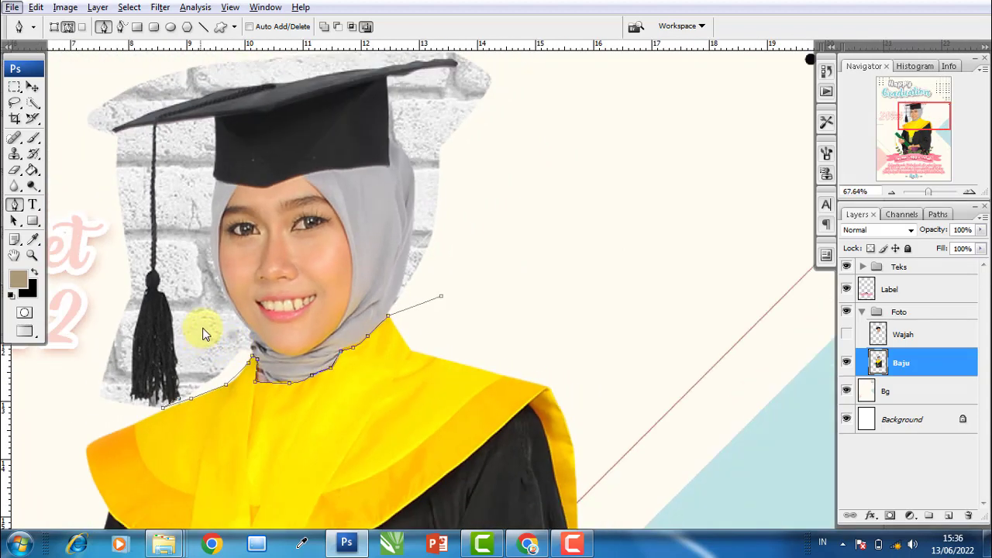
click(81, 363)
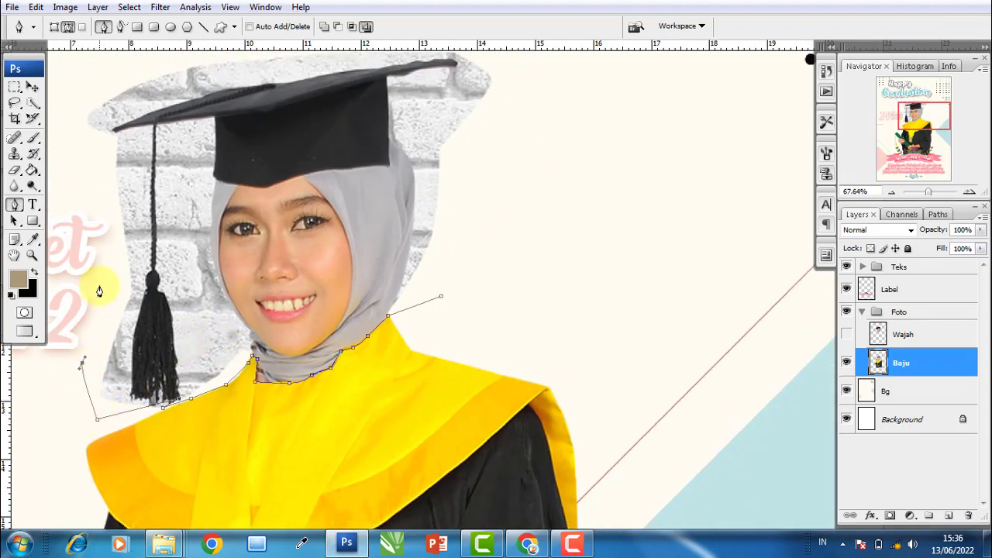
click(99, 286)
click(80, 172)
click(74, 105)
Continue the path across the cap top and down the right side, close it, and choose Make Selection
scroll(205, 204, down, 1)
scroll(204, 203, down, 2)
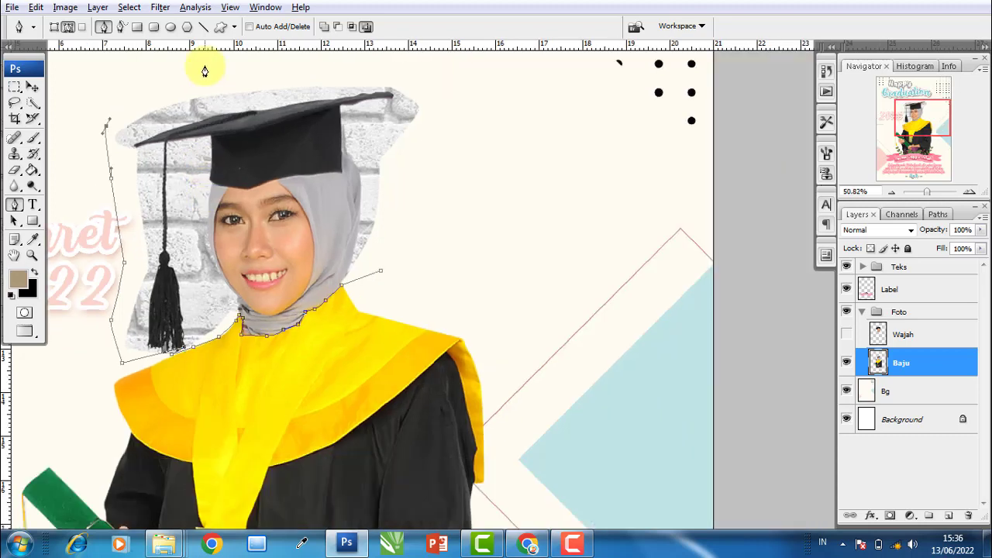
click(204, 66)
click(317, 76)
click(426, 61)
click(465, 124)
click(420, 232)
click(384, 293)
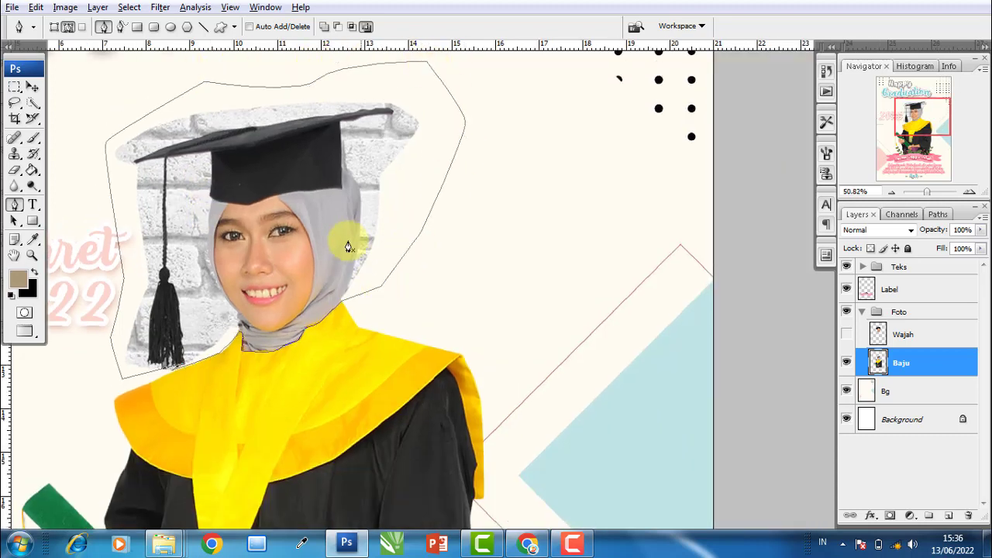
right_click(354, 246)
click(399, 306)
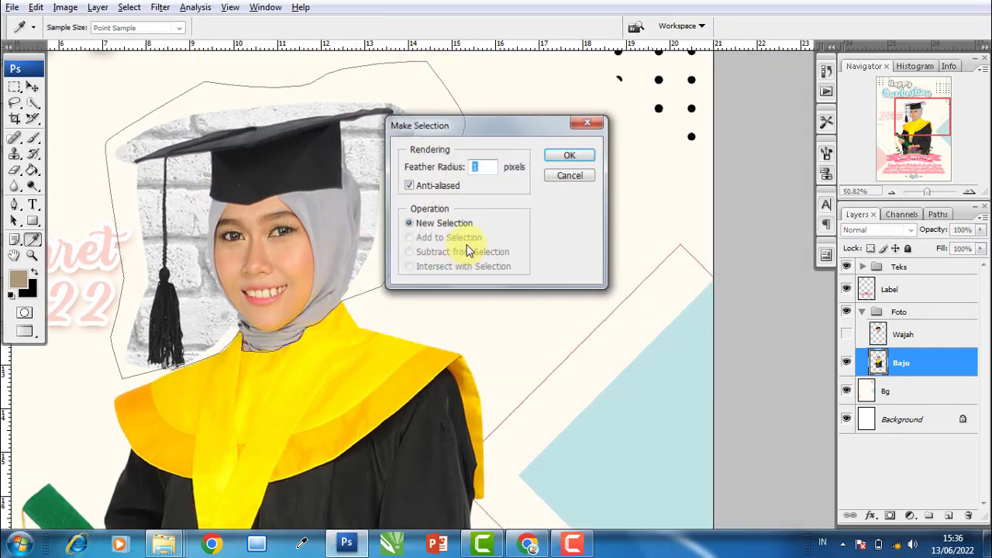
Cut the original head out via the path selection, paste it as a new layer, and move it to the upper right
click(564, 160)
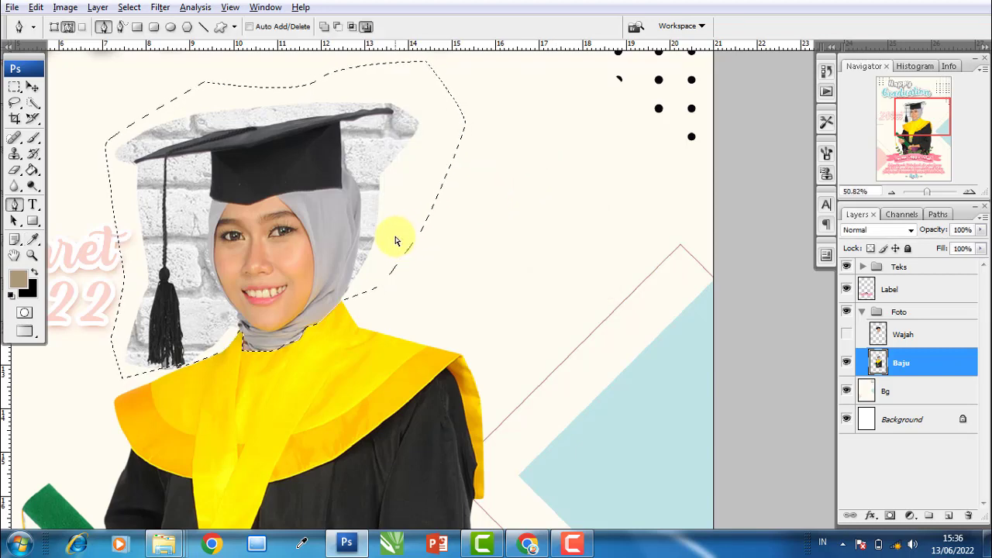
key(Delete)
key(ctrl+v)
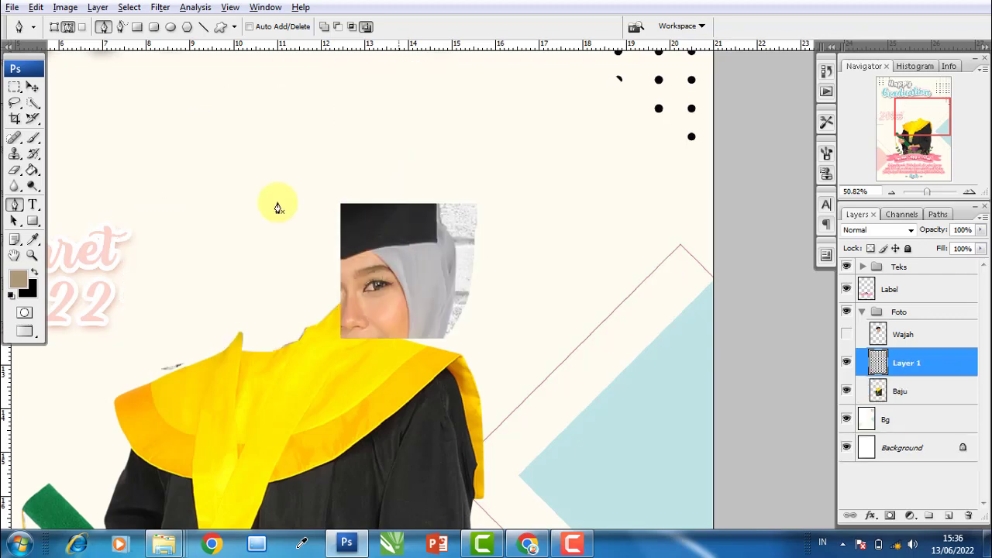
click(33, 87)
mouse_move(415, 282)
mouse_down()
mouse_move(363, 248)
mouse_move(643, 261)
mouse_up()
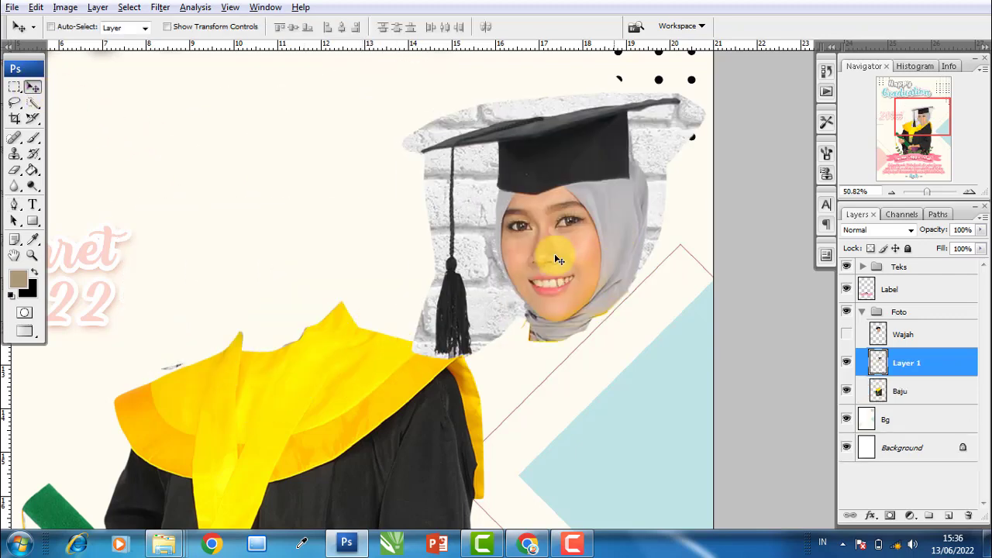
Make the Wajah face layer visible and scale it down slightly with Free Transform
click(874, 341)
click(848, 336)
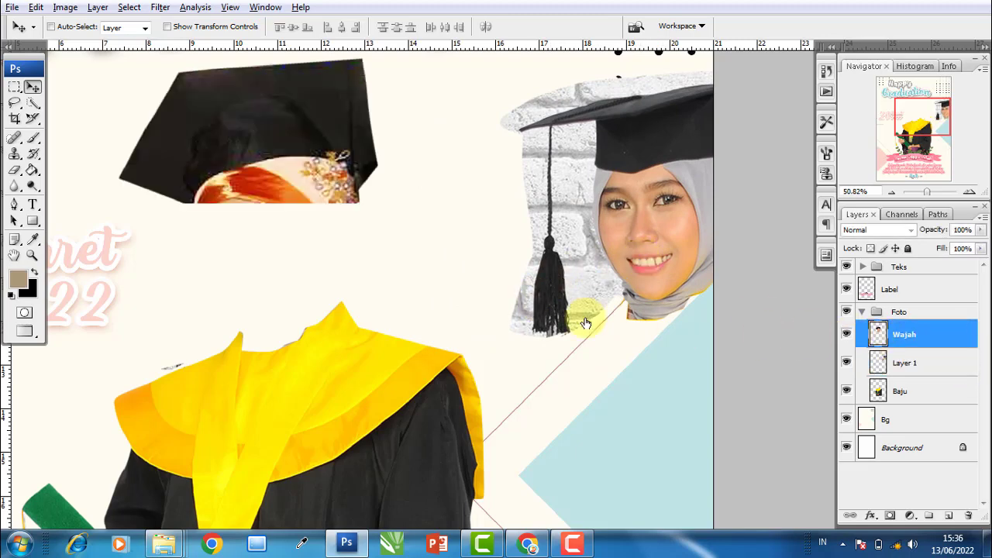
scroll(405, 265, down, 1)
scroll(438, 272, down, 1)
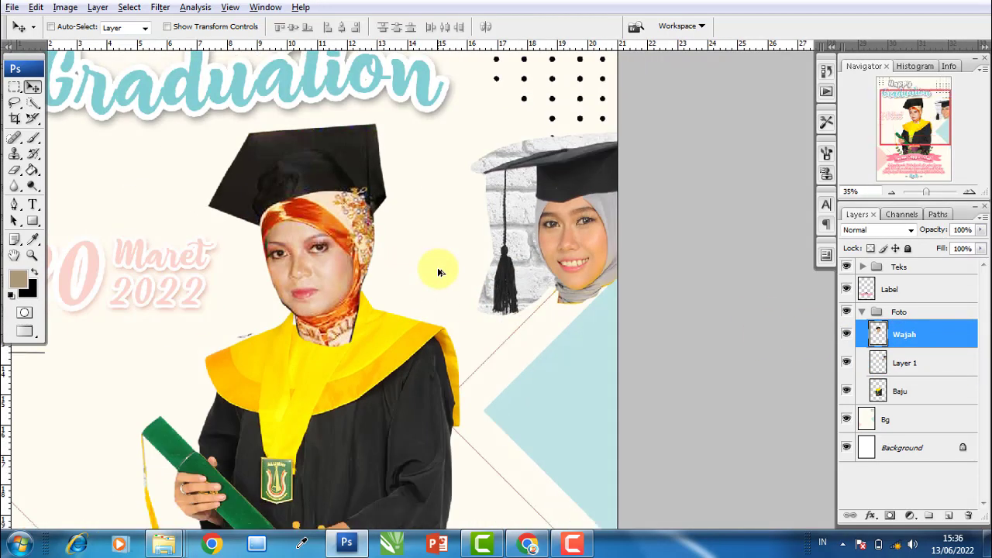
scroll(438, 266, down, 1)
scroll(434, 268, down, 1)
scroll(434, 271, down, 1)
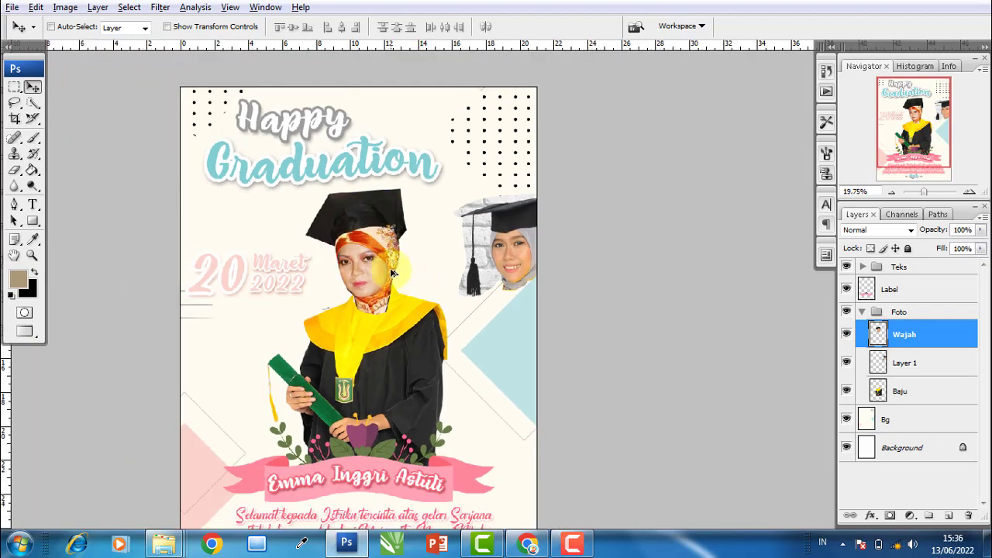
scroll(392, 273, up, 3)
scroll(393, 264, up, 1)
scroll(393, 255, down, 2)
scroll(395, 243, down, 2)
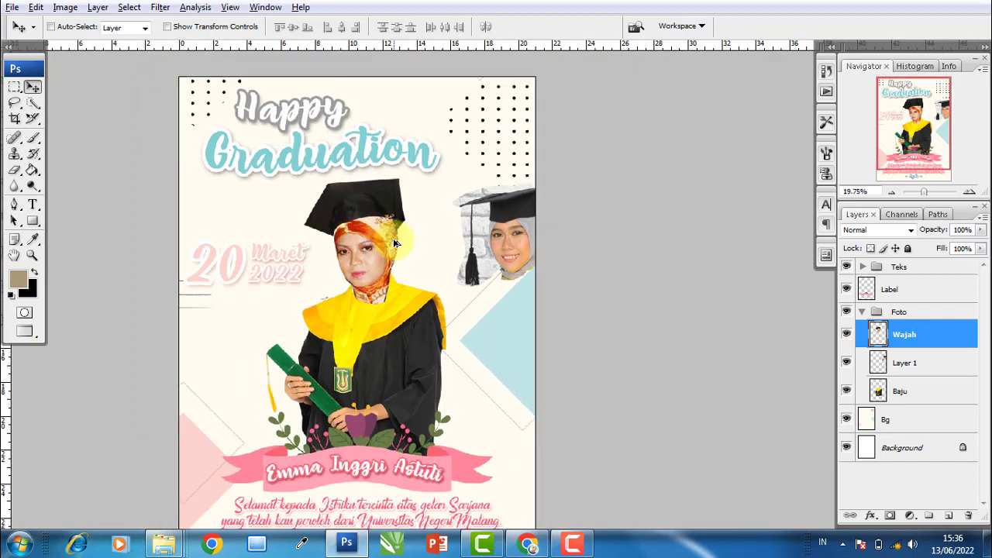
scroll(394, 244, up, 1)
scroll(394, 244, up, 1)
click(167, 27)
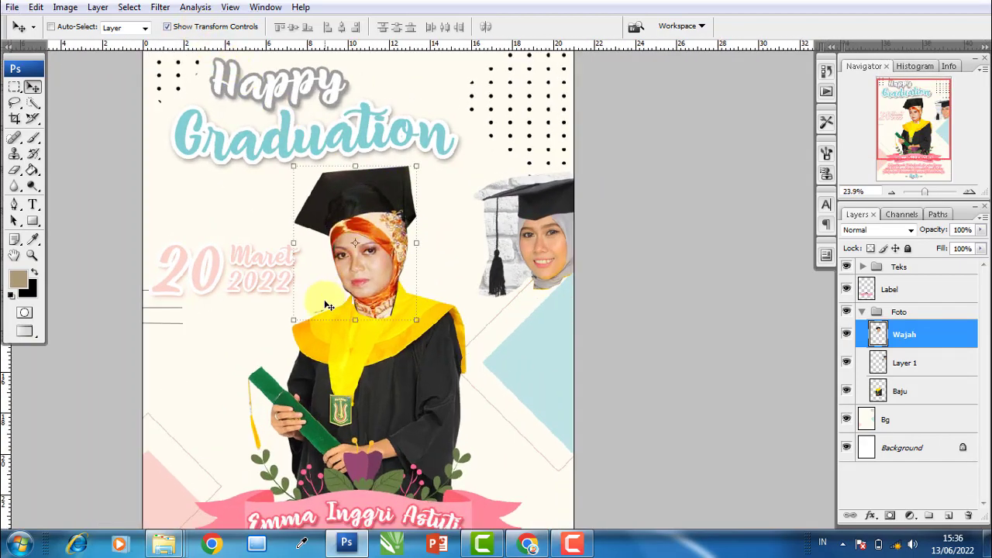
drag(292, 165, 300, 170)
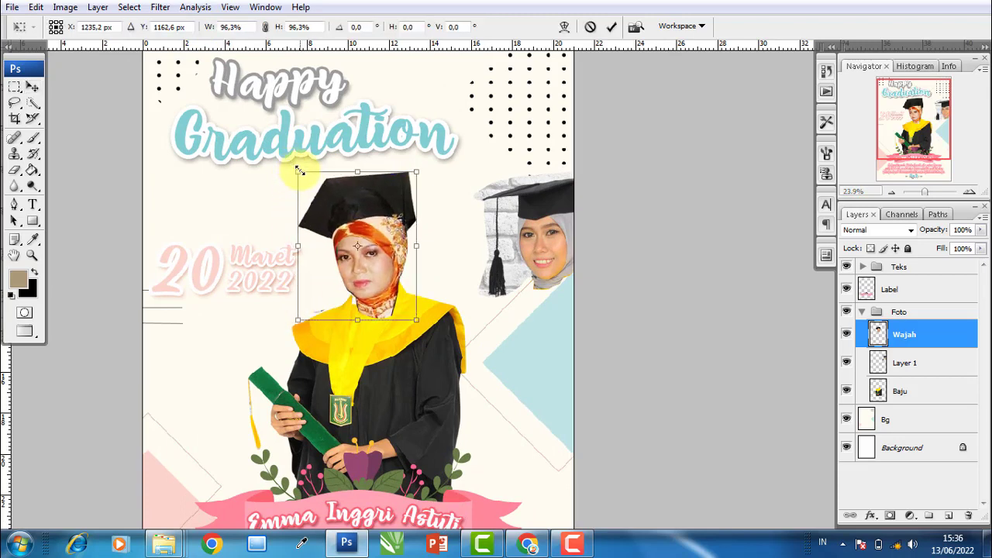
key(Return)
Move the new face onto the gown's neck and place the Wajah layer beneath Baju
scroll(368, 308, up, 1)
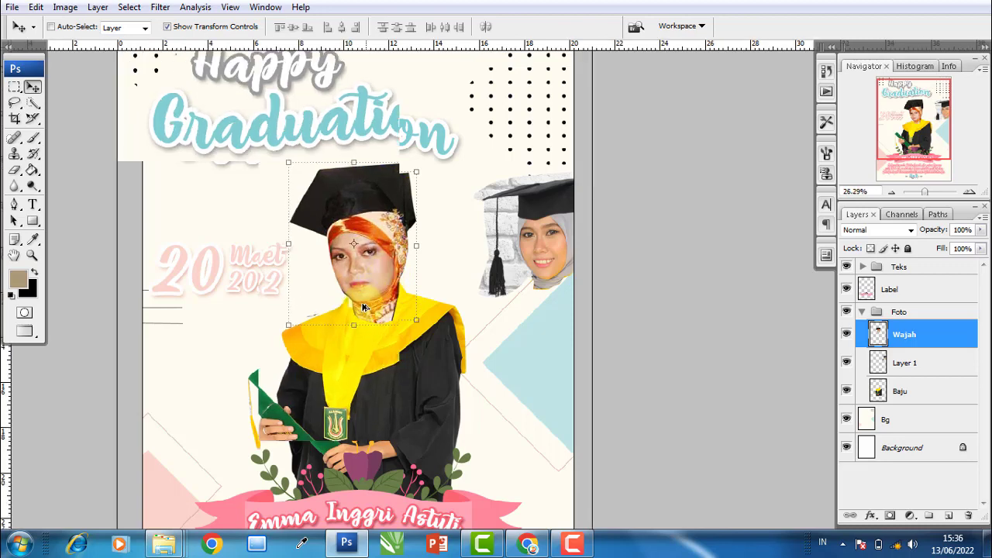
scroll(368, 308, up, 1)
scroll(368, 309, up, 1)
mouse_move(381, 301)
mouse_down()
mouse_move(368, 267)
mouse_move(371, 282)
mouse_up()
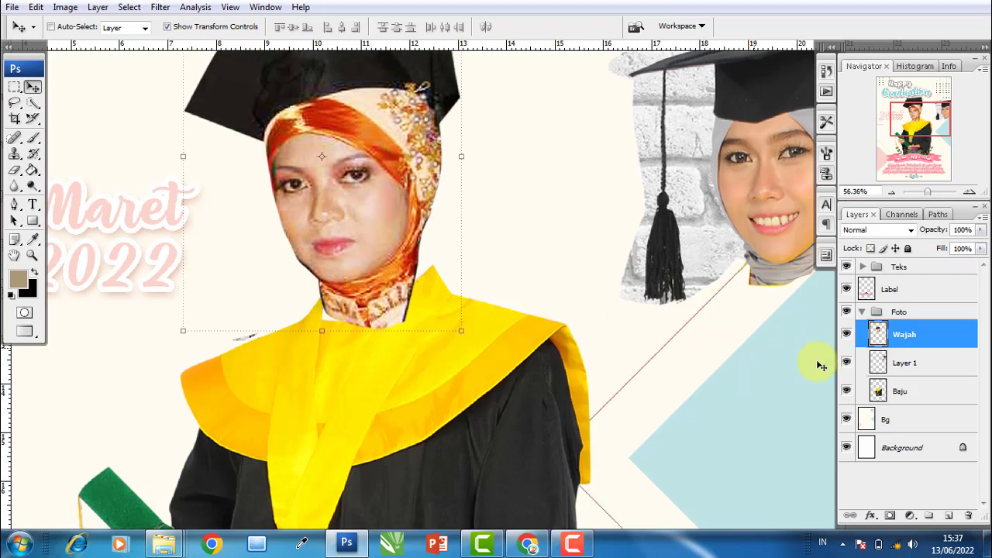
drag(933, 335, 938, 398)
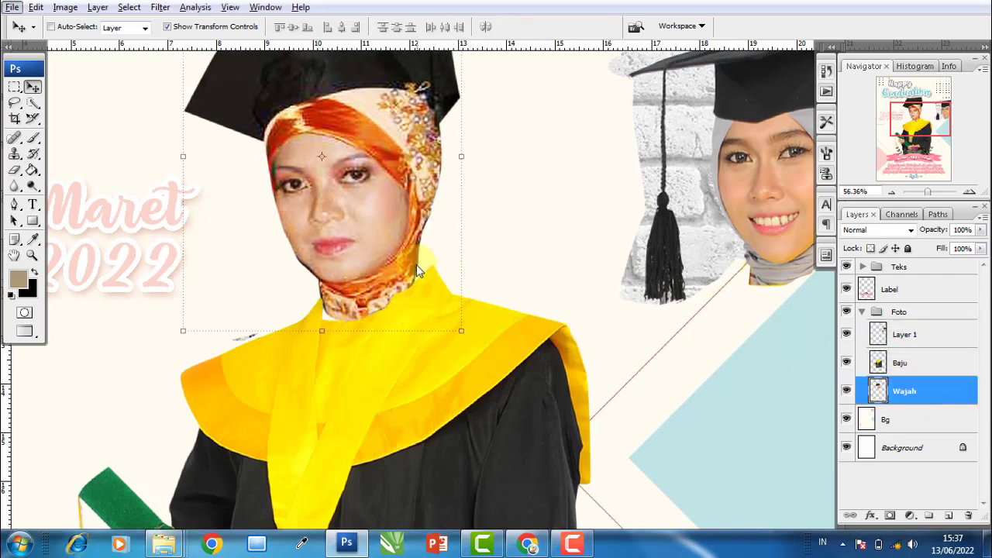
scroll(410, 262, up, 1)
scroll(442, 279, up, 1)
scroll(480, 299, up, 1)
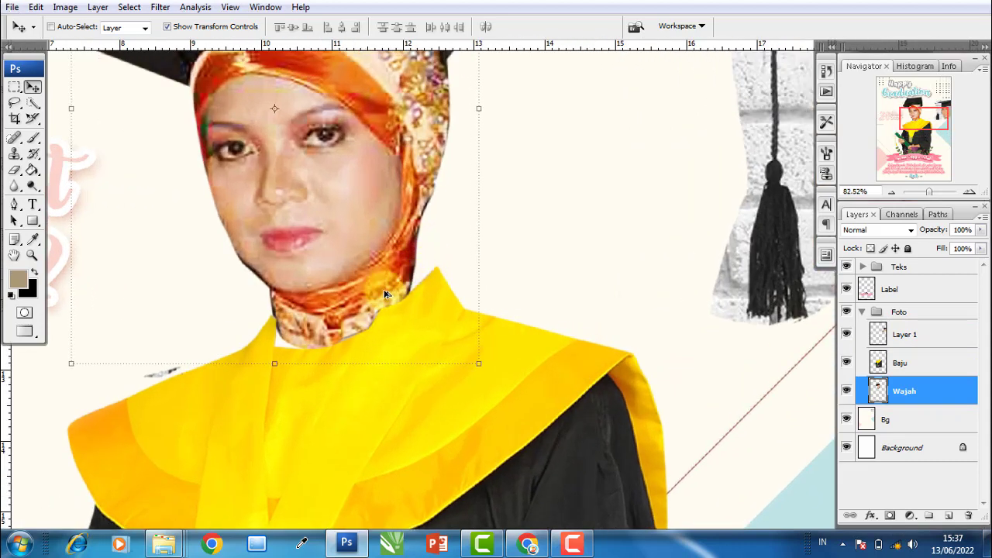
scroll(523, 319, up, 1)
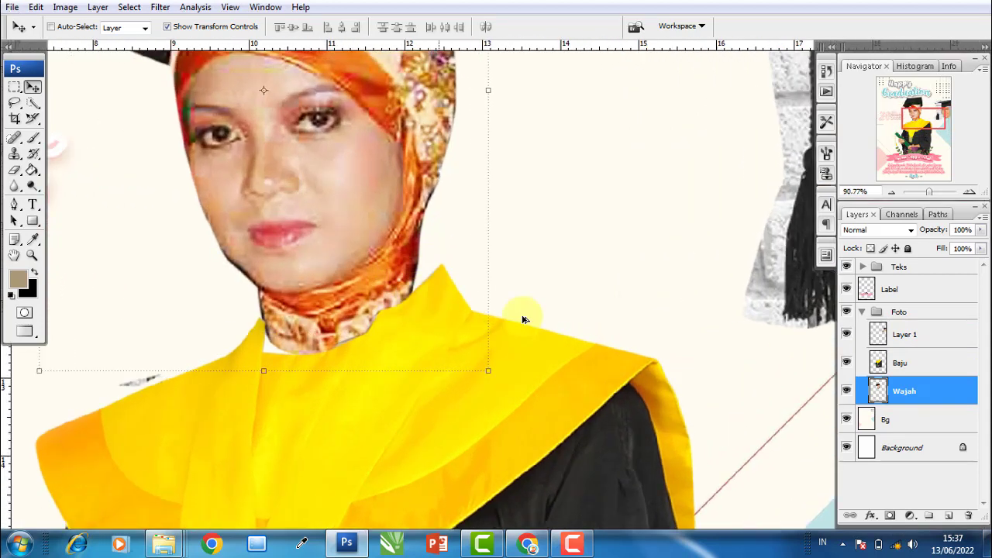
Clone scarf texture with a size-45 Clone Stamp brush along the collar edge at the neck
click(15, 154)
click(74, 159)
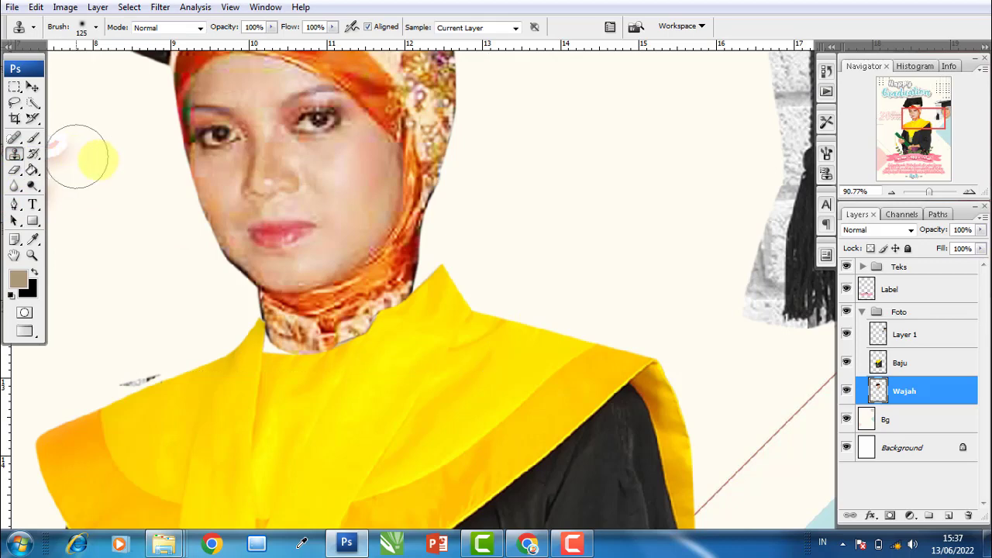
scroll(356, 299, up, 2)
scroll(397, 317, up, 1)
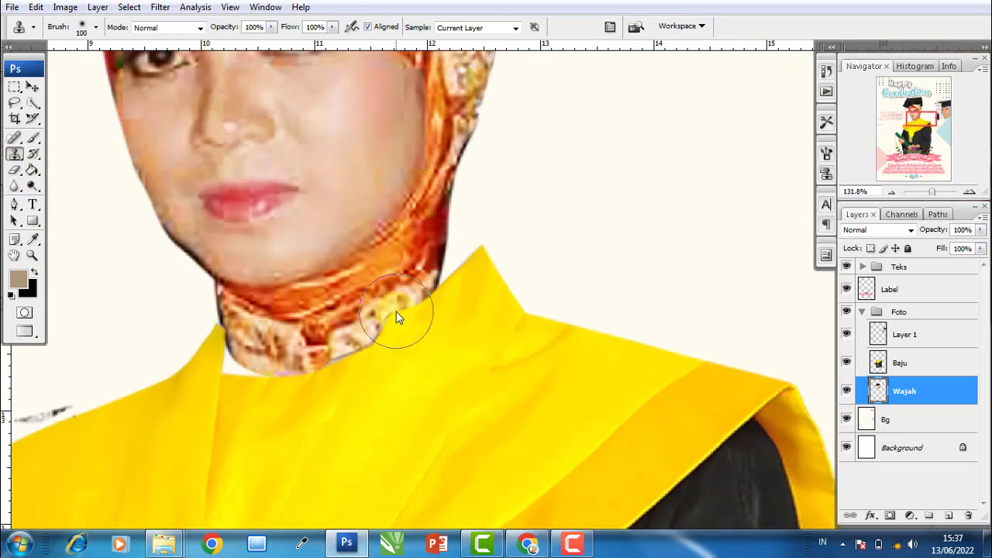
key(bracketleft)
key(bracketleft)
key(bracketleft)
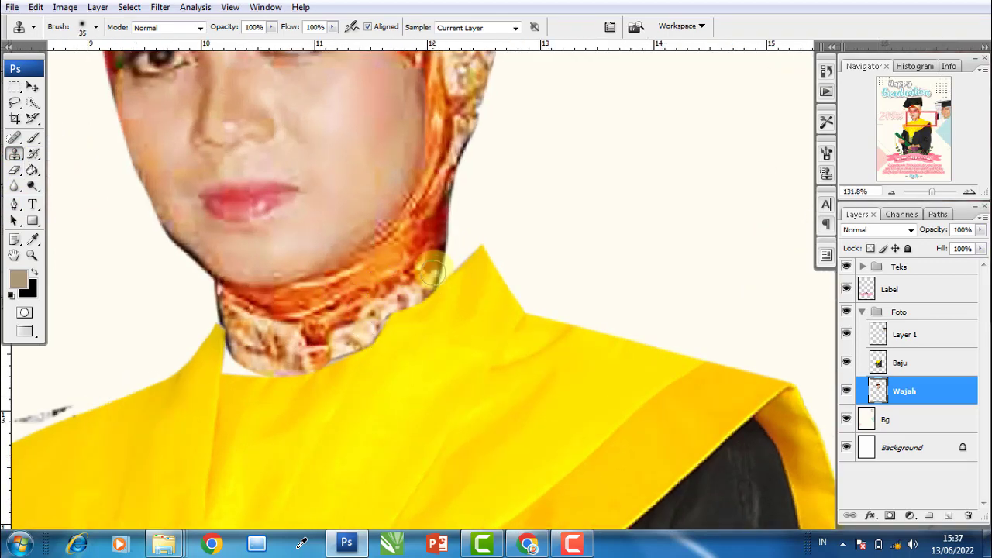
scroll(439, 260, up, 2)
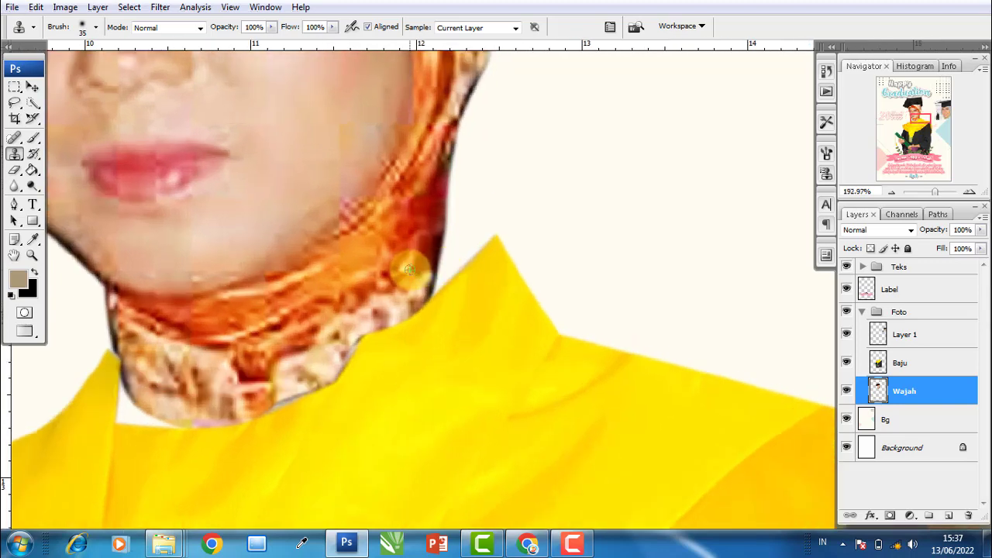
mouse_move(409, 270)
mouse_down()
mouse_move(429, 217)
mouse_move(420, 289)
mouse_move(470, 258)
mouse_move(418, 216)
mouse_move(454, 266)
mouse_up()
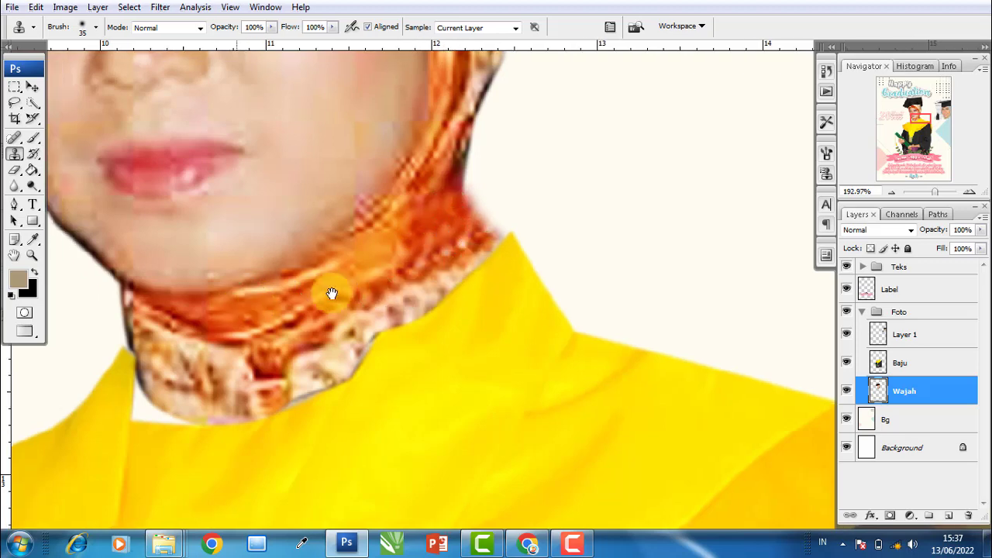
scroll(328, 294, left, 5)
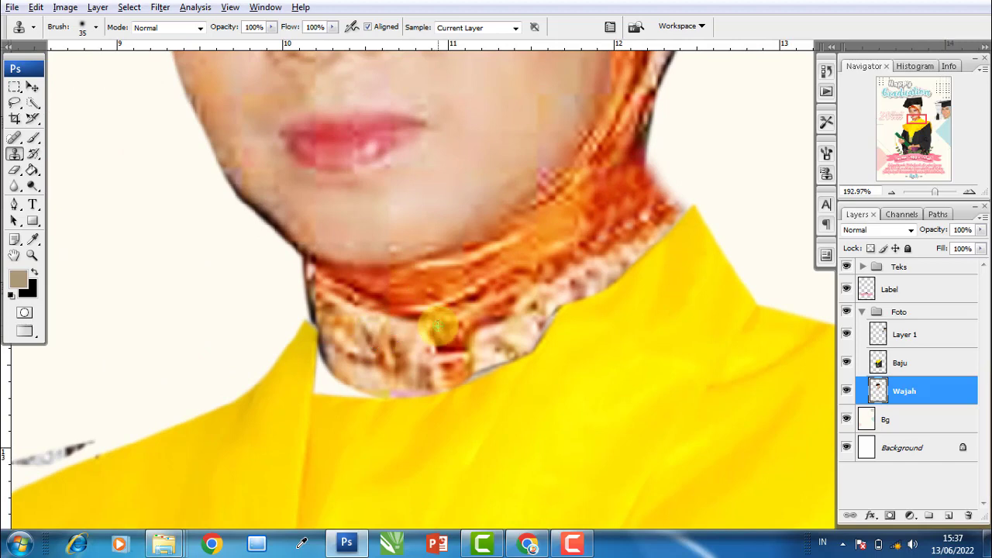
mouse_move(384, 331)
mouse_down()
mouse_move(378, 357)
mouse_move(354, 380)
mouse_move(371, 390)
mouse_move(328, 380)
mouse_move(328, 354)
mouse_move(323, 390)
mouse_move(442, 359)
mouse_move(469, 364)
mouse_move(514, 333)
mouse_move(504, 355)
mouse_up()
scroll(355, 340, down, 2)
scroll(355, 340, down, 2)
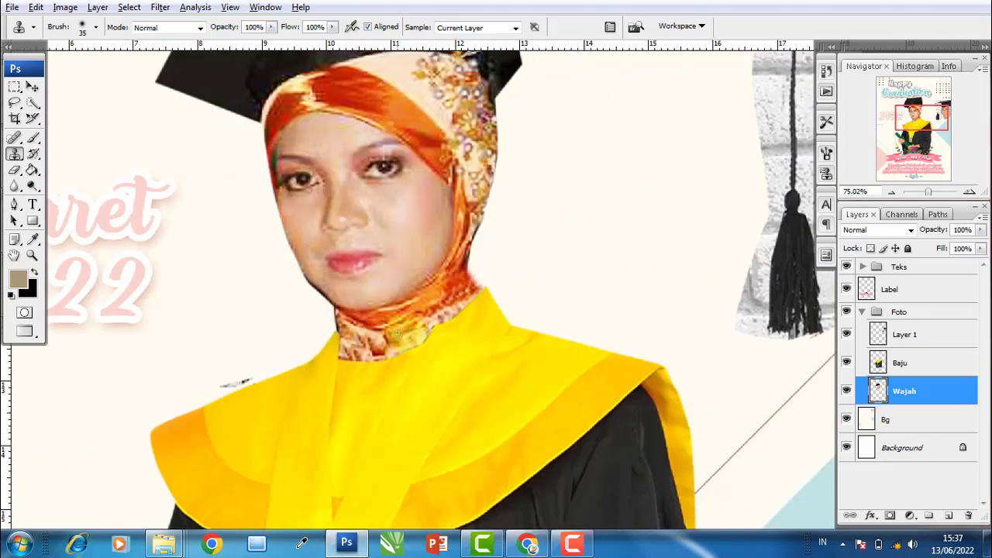
scroll(355, 340, down, 1)
scroll(523, 294, up, 2)
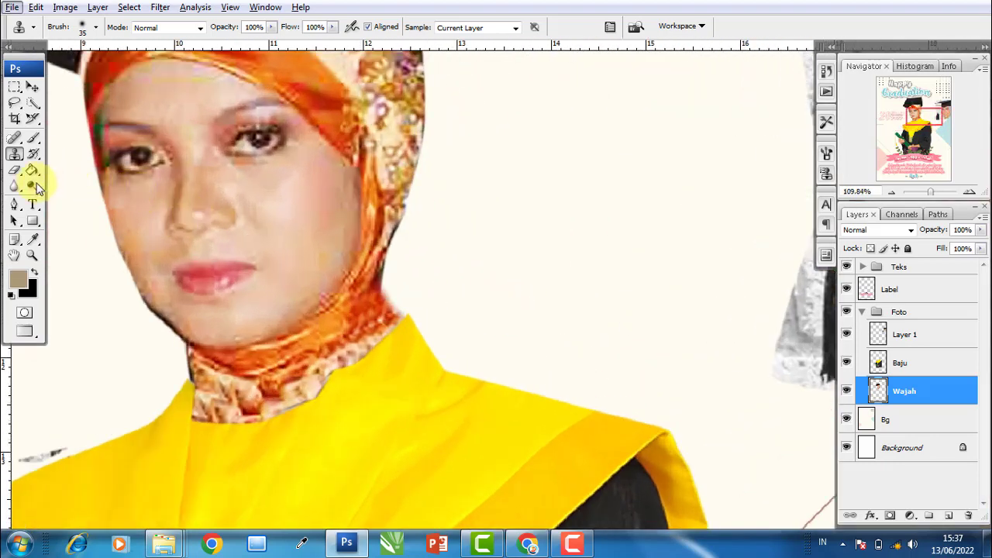
click(14, 204)
Trace a closed Pen path along the side of the neck and make it a selection
scroll(384, 330, up, 2)
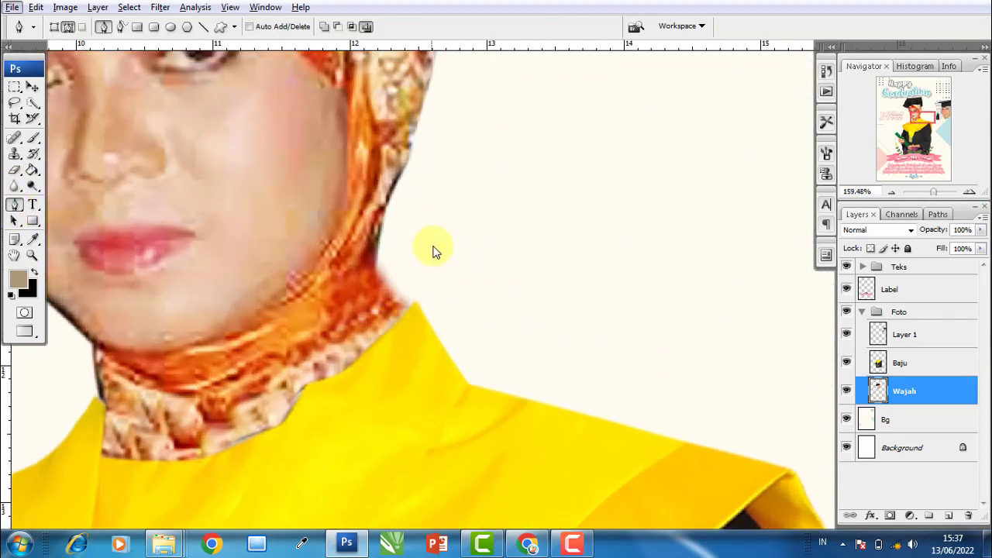
click(433, 239)
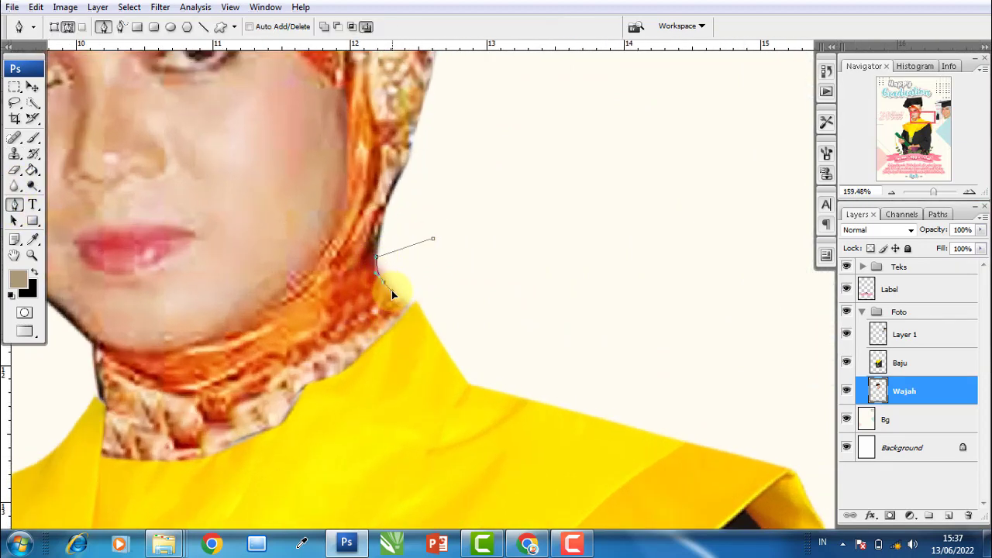
drag(387, 286, 392, 290)
click(468, 287)
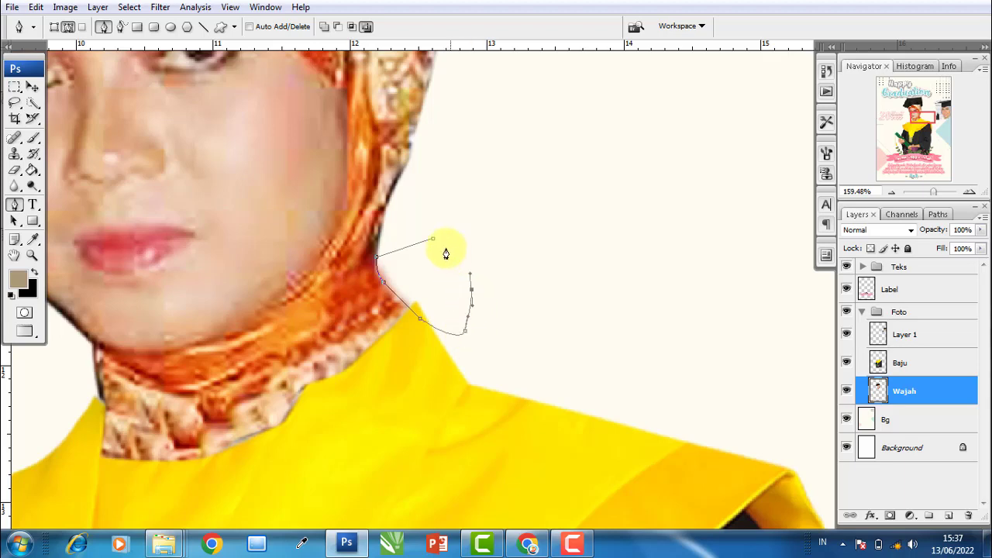
click(433, 238)
right_click(438, 286)
click(490, 354)
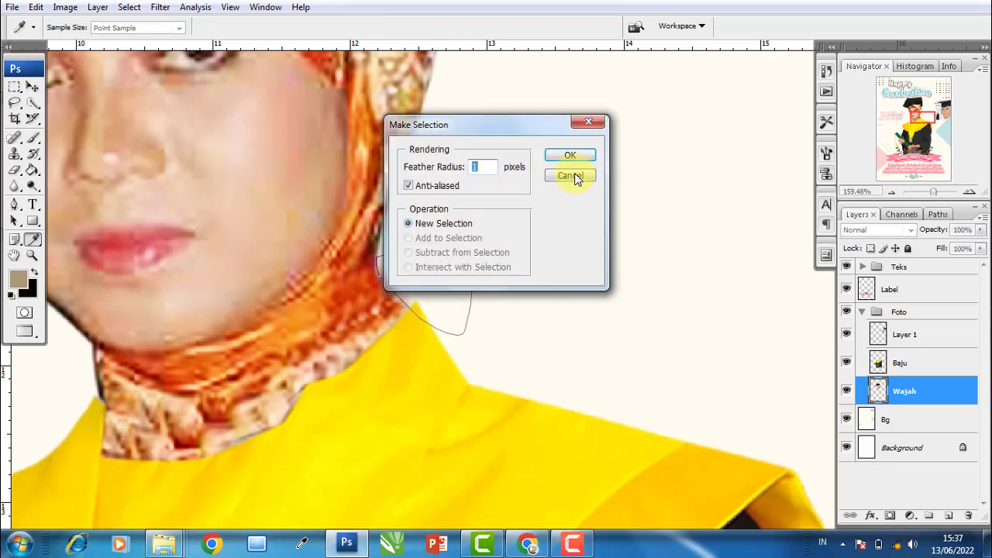
click(578, 159)
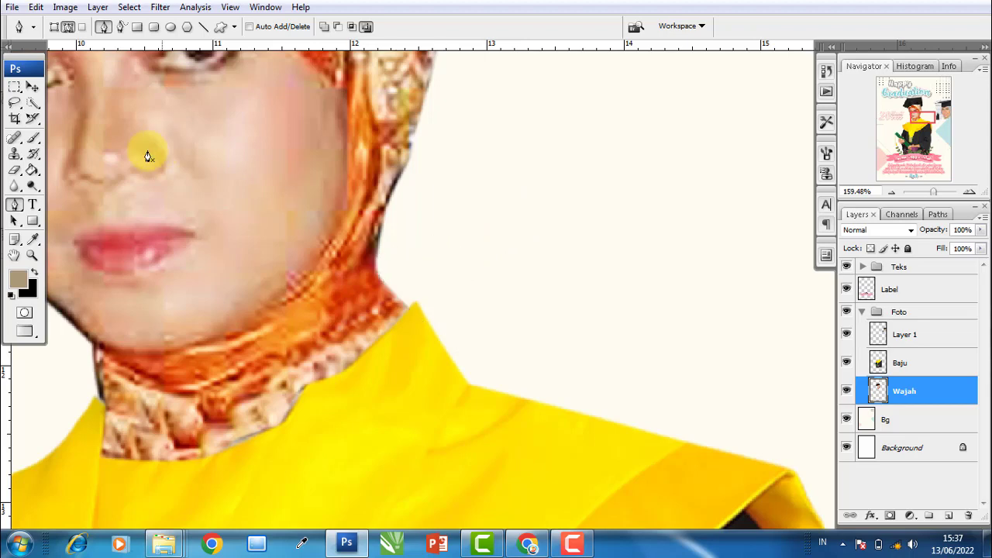
On the Baju layer, trace the collar edge beside the neck as a selection, then deselect
click(33, 89)
drag(443, 299, 480, 281)
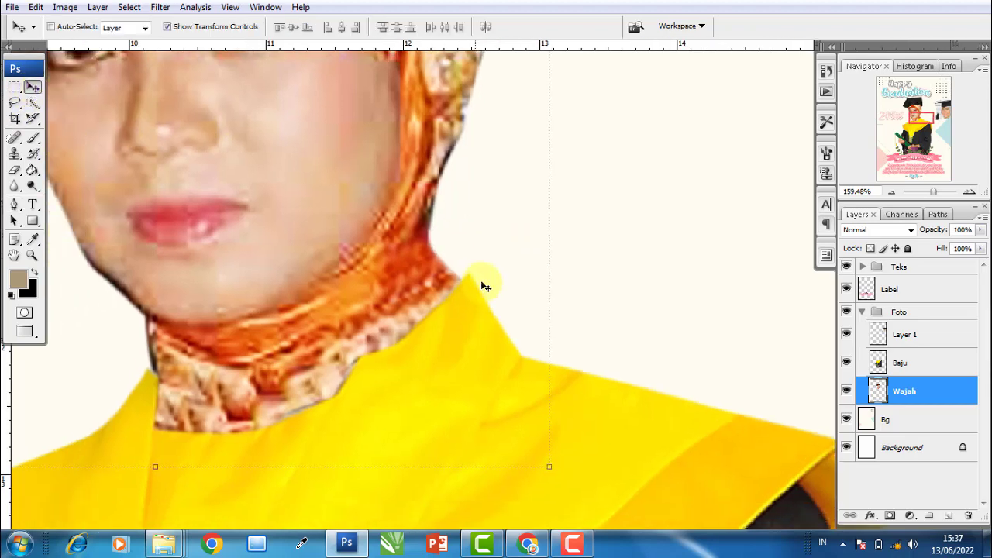
click(910, 362)
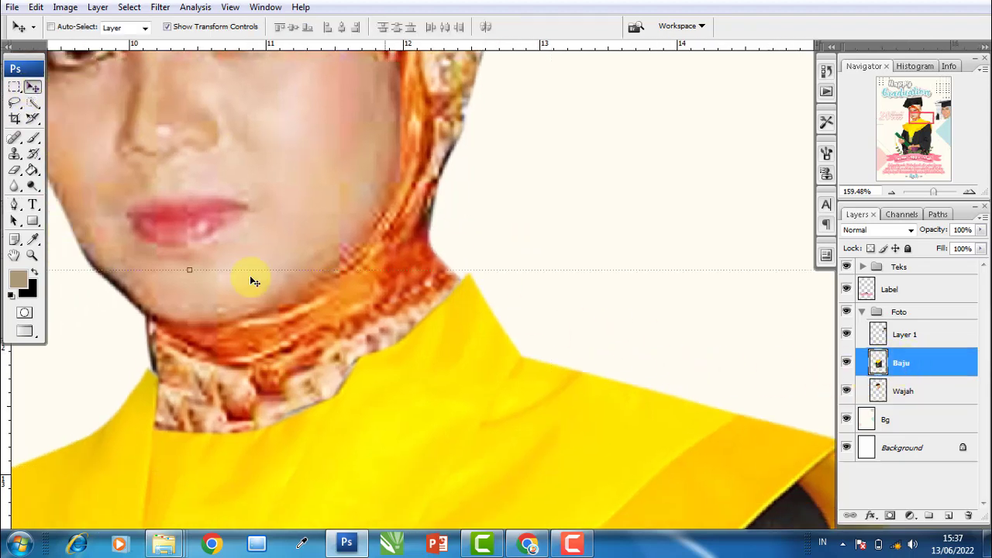
click(14, 204)
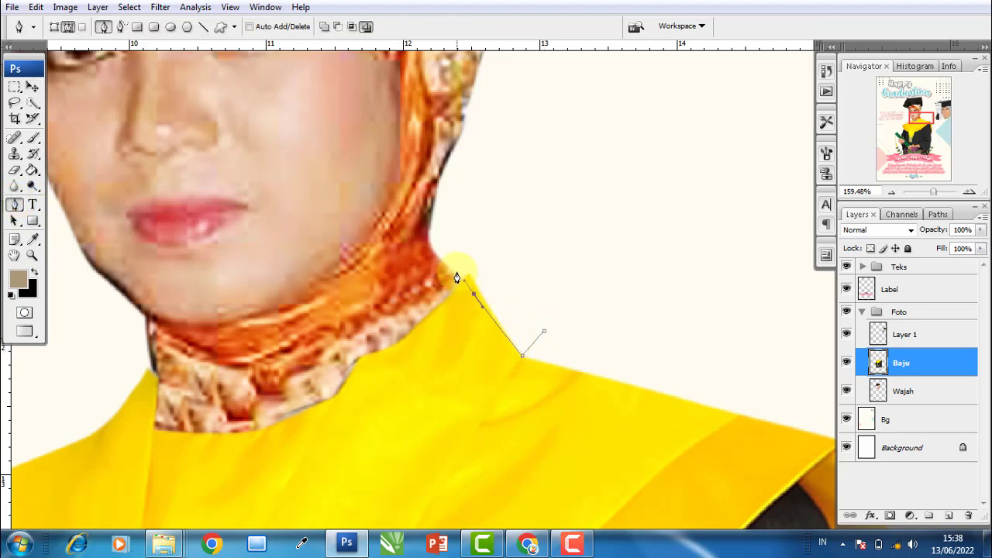
click(547, 275)
click(538, 334)
right_click(542, 309)
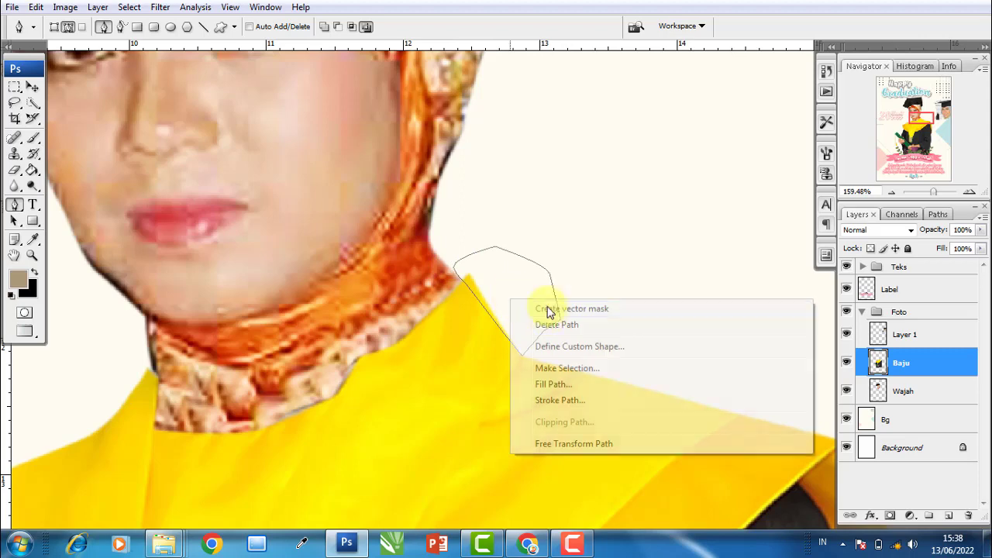
click(558, 368)
click(569, 173)
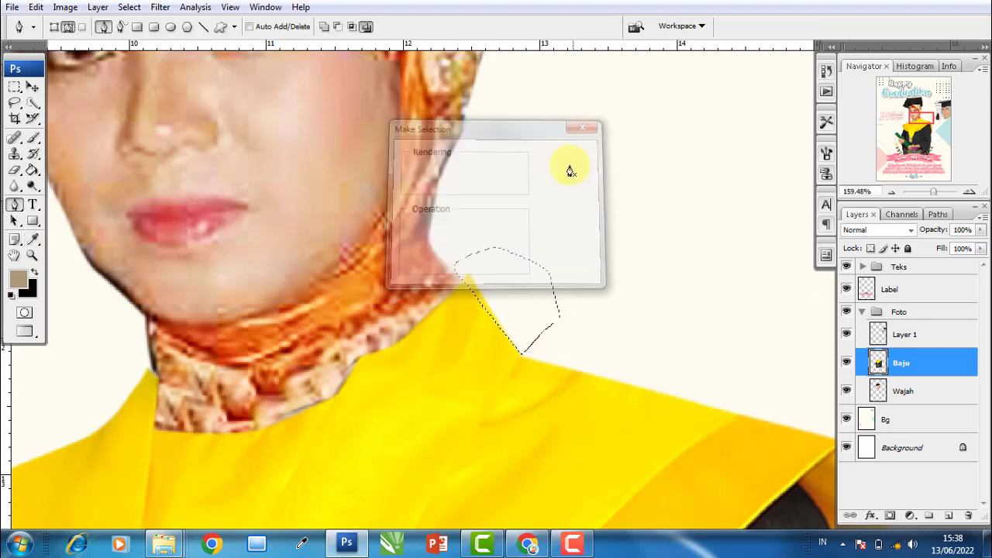
key(ctrl+d)
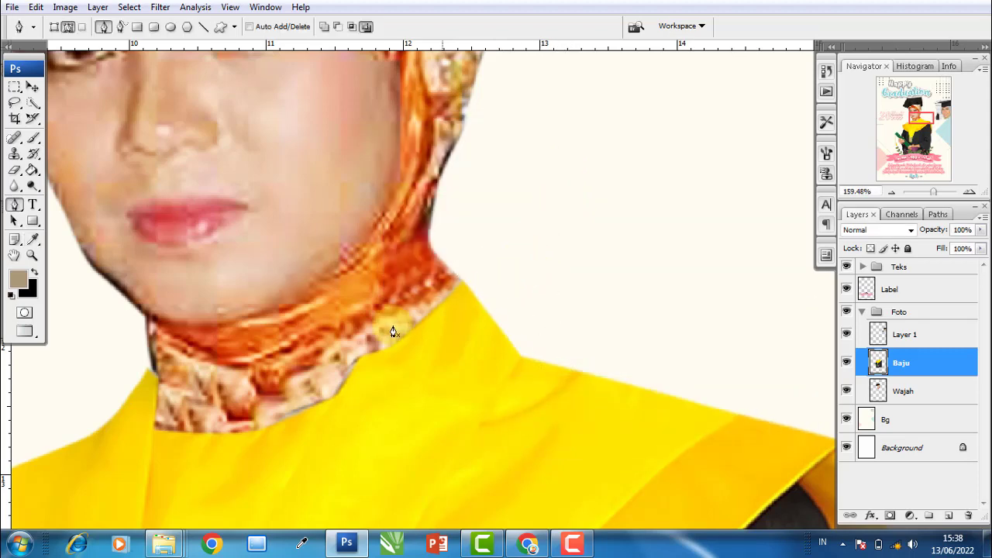
Outline the necklace area with a closed Pen path and make it a selection
drag(297, 361, 516, 344)
scroll(367, 386, up, 2)
scroll(379, 363, up, 1)
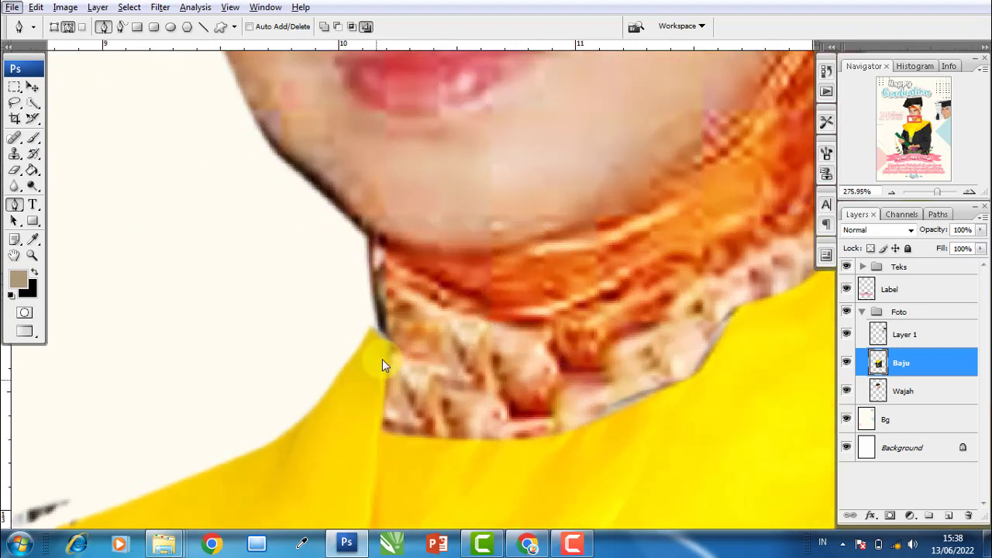
click(372, 327)
drag(388, 431, 402, 431)
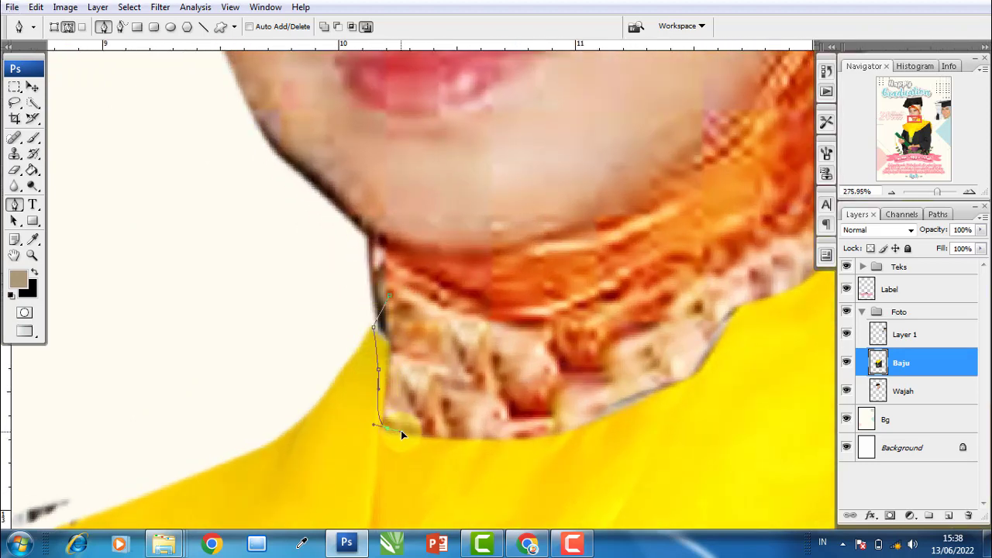
click(461, 407)
drag(473, 317, 466, 297)
click(385, 299)
right_click(439, 316)
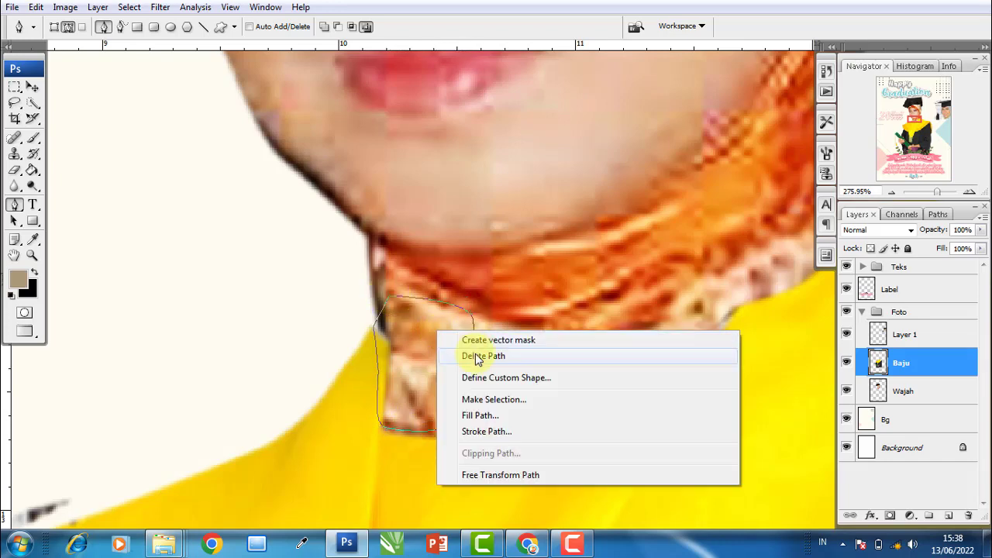
click(476, 400)
click(569, 155)
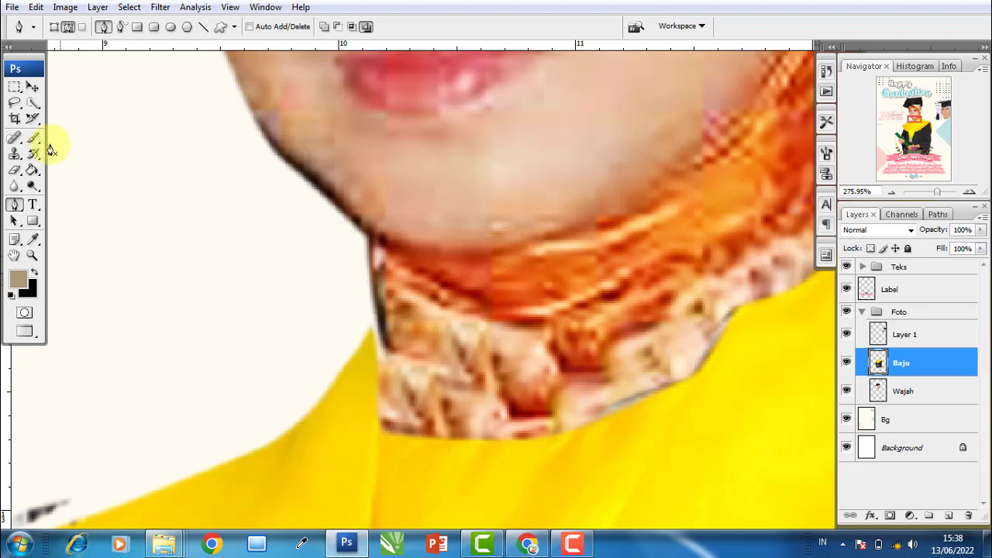
On the Wajah layer, clone neck texture along the neck edge
click(32, 86)
click(903, 391)
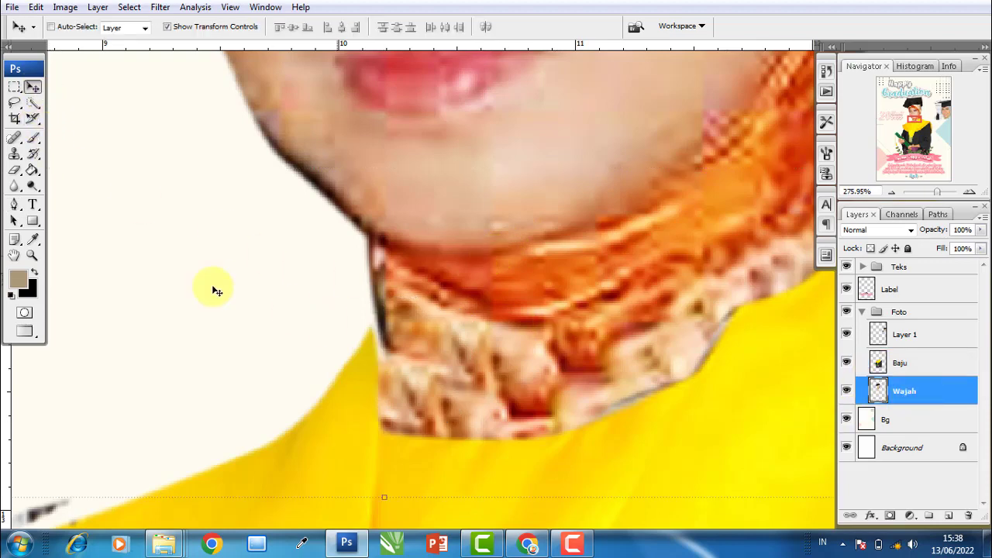
click(15, 154)
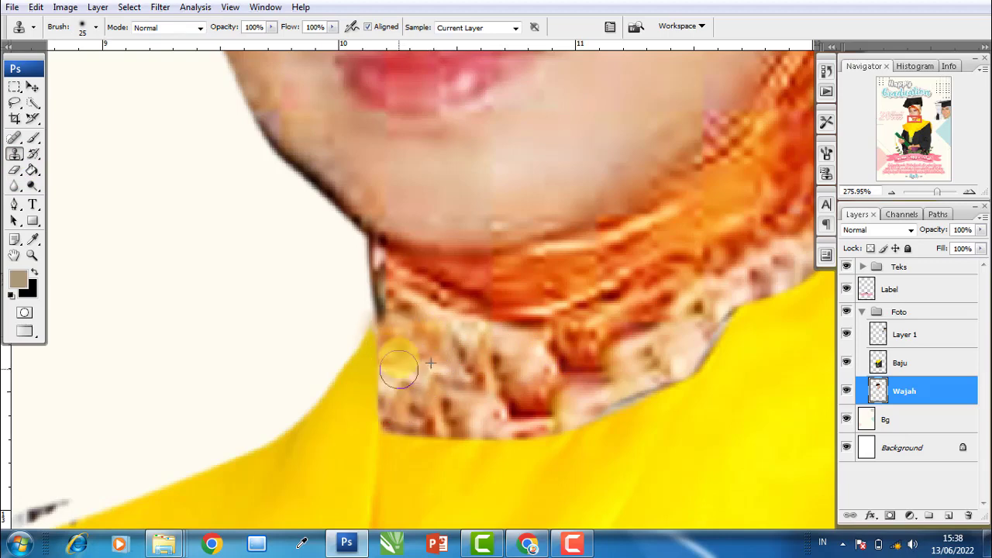
drag(399, 365, 390, 310)
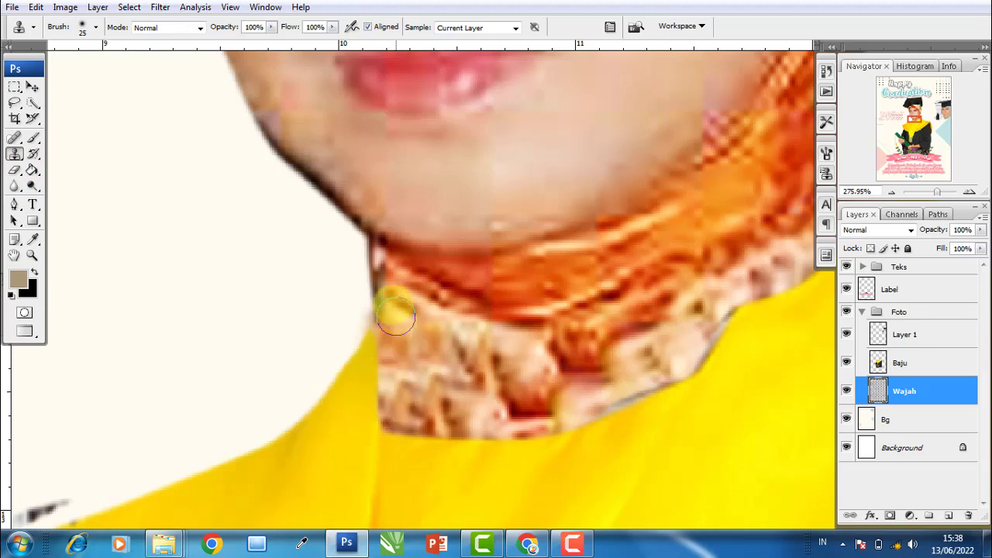
Outline the area just left of the neck and turn it into a selection
click(14, 205)
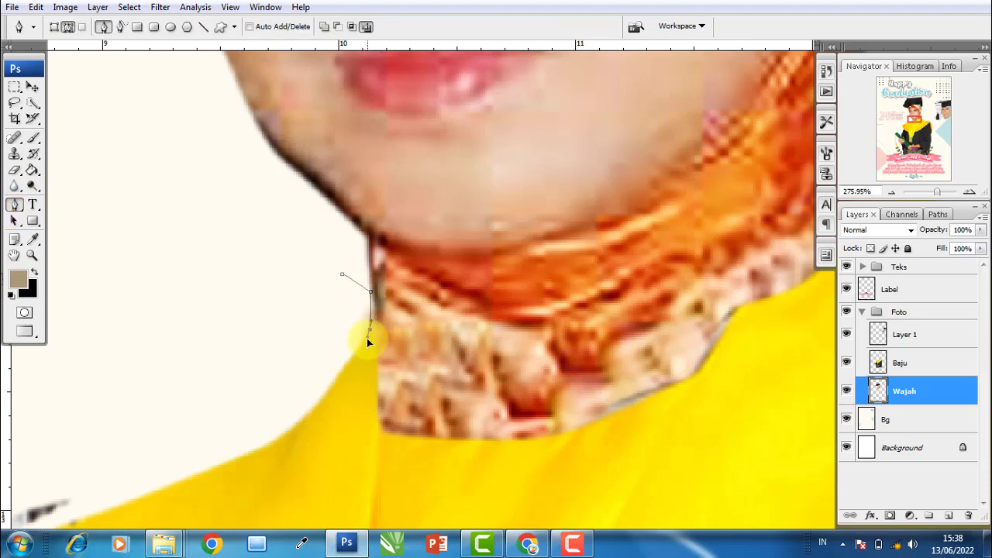
click(322, 373)
drag(320, 335, 338, 299)
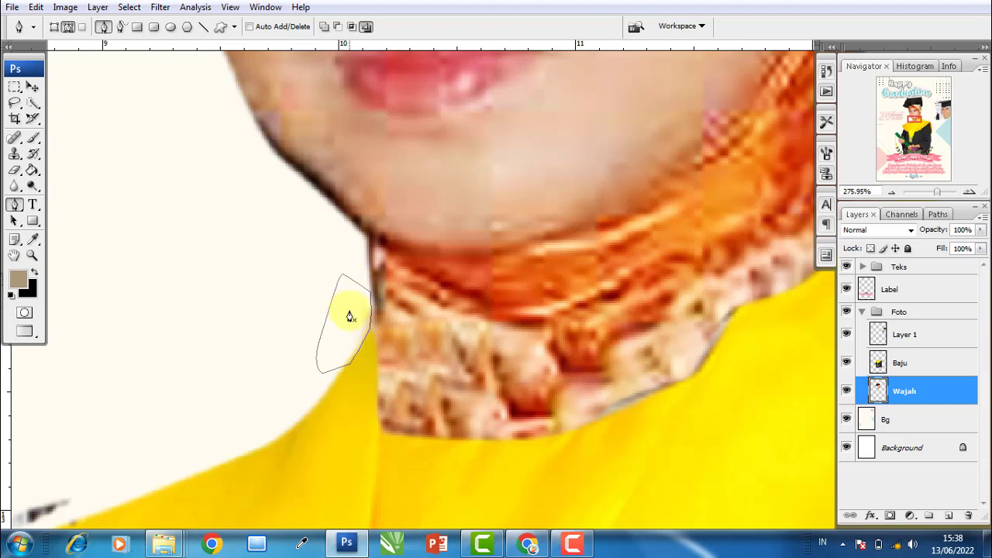
right_click(361, 312)
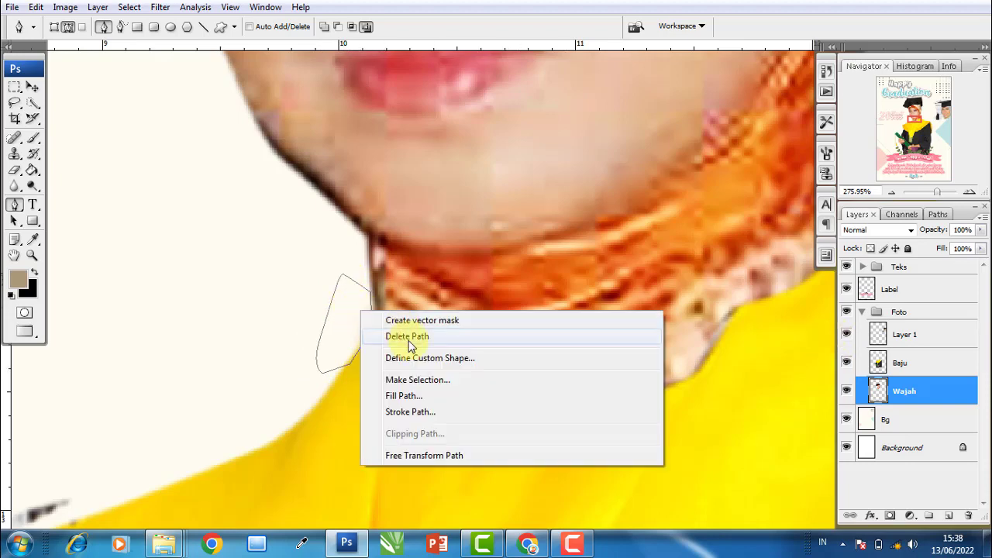
click(416, 380)
key(Return)
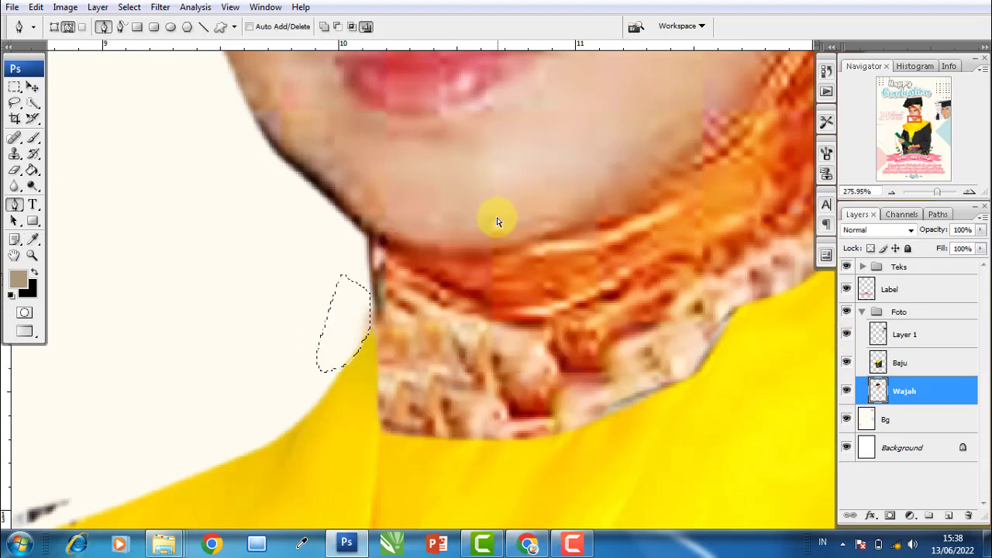
key(Home)
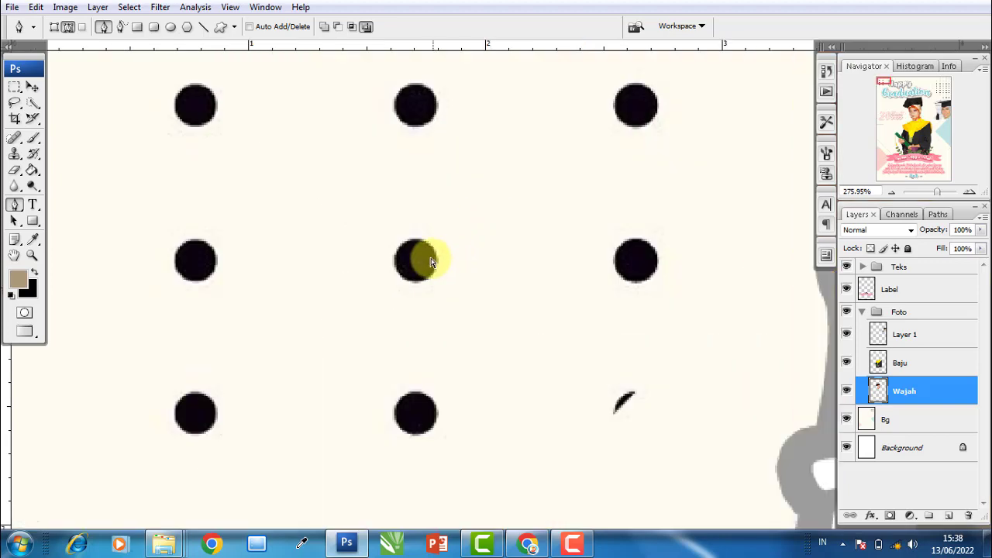
Show the whole poster and turn off the transform handles
key(v)
right_click(334, 166)
click(372, 166)
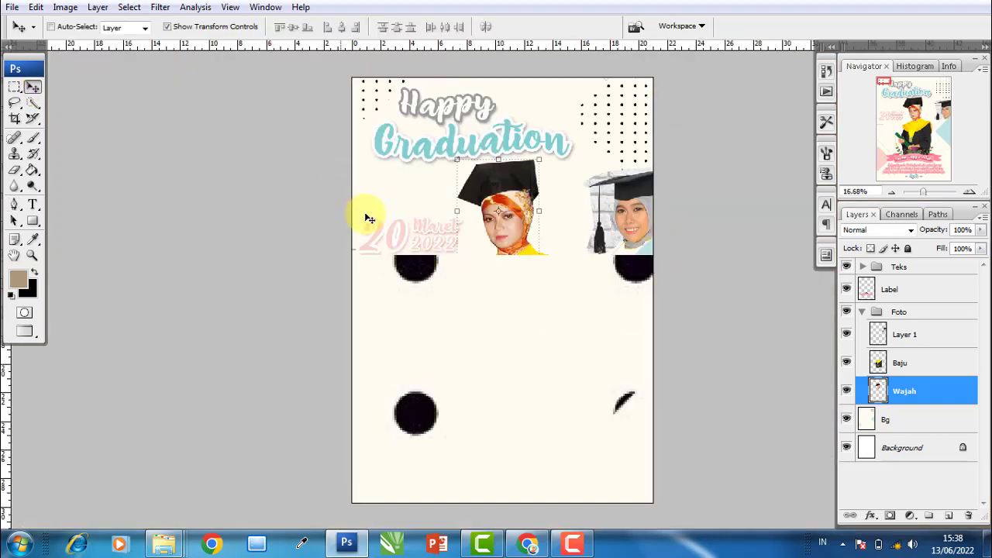
scroll(511, 221, up, 1)
click(246, 26)
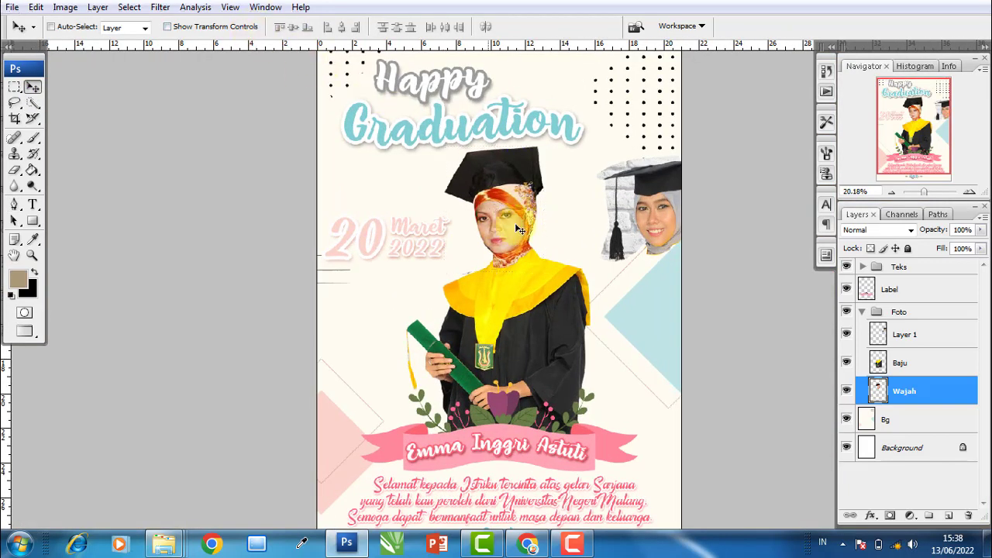
scroll(511, 248, up, 1)
scroll(488, 263, up, 1)
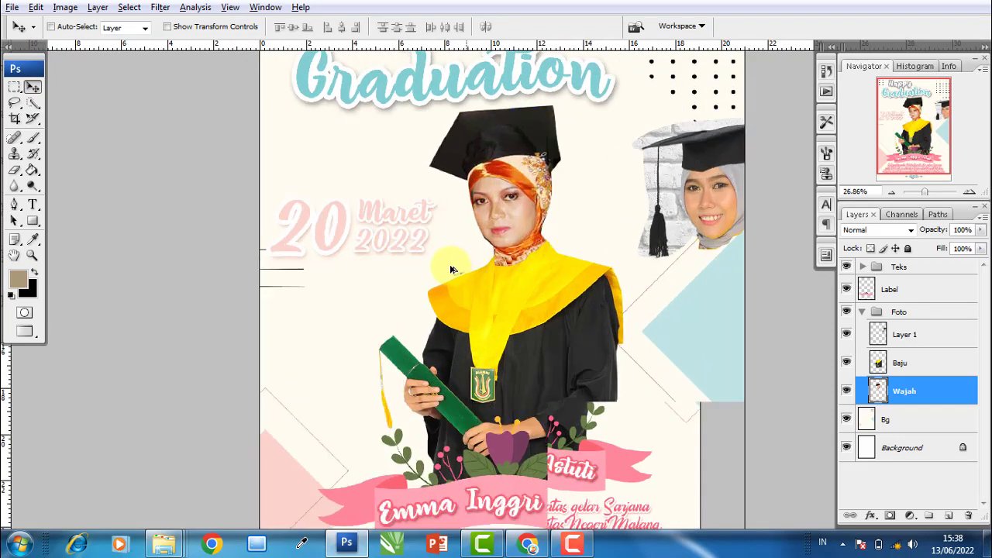
scroll(456, 281, up, 5)
scroll(457, 281, up, 1)
Erase the yellow smudge left of the collar on Baju, then fit the poster on screen
click(880, 360)
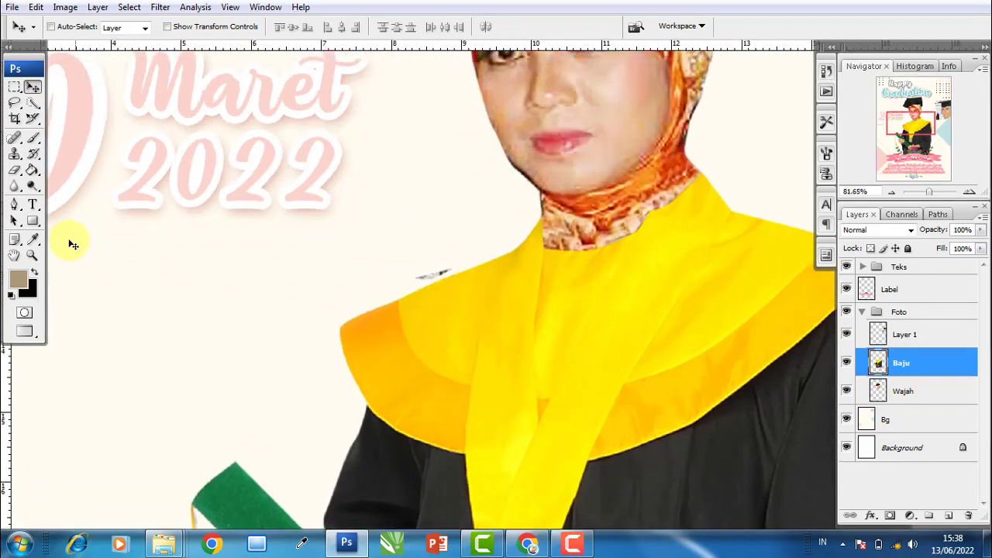
click(16, 170)
drag(449, 263, 418, 263)
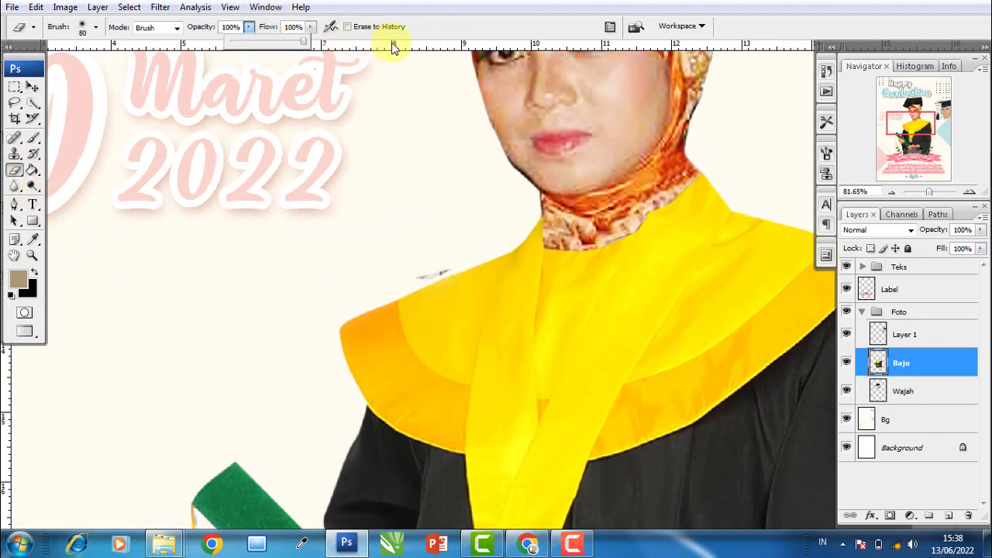
key(bracketleft)
key(bracketleft)
key(bracketleft)
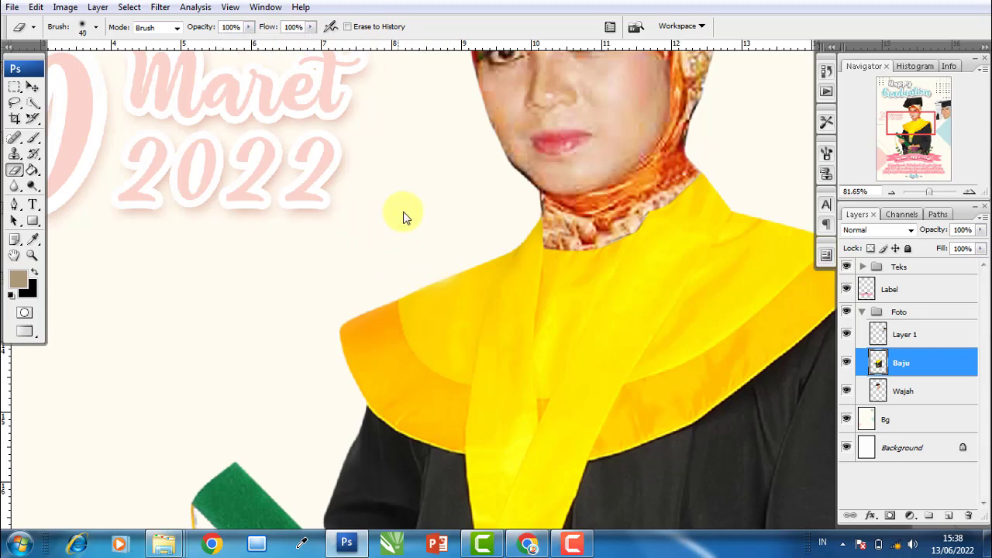
key(ctrl+0)
Trace the tassel with the Pen tool from the cord top down both edges
click(32, 86)
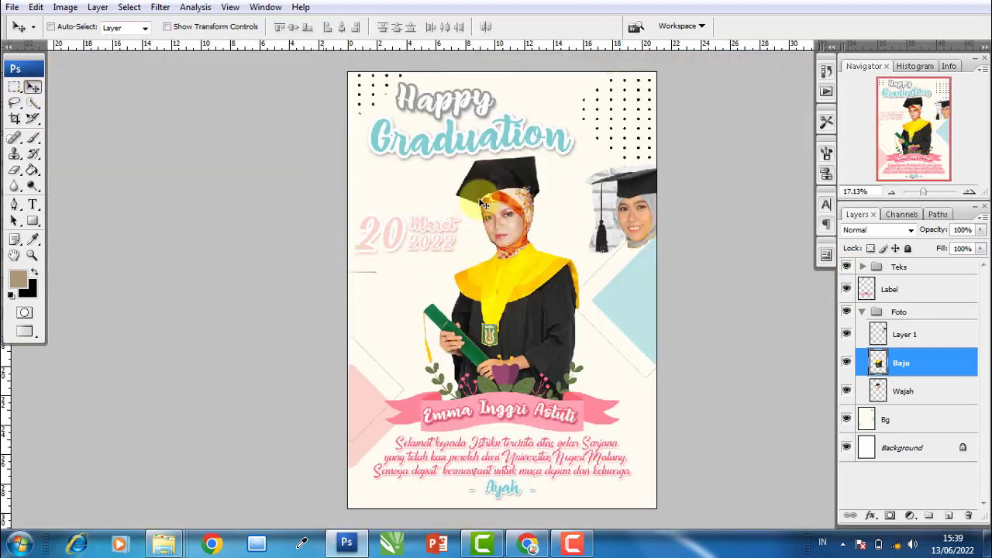
scroll(507, 220, up, 1)
scroll(542, 213, up, 1)
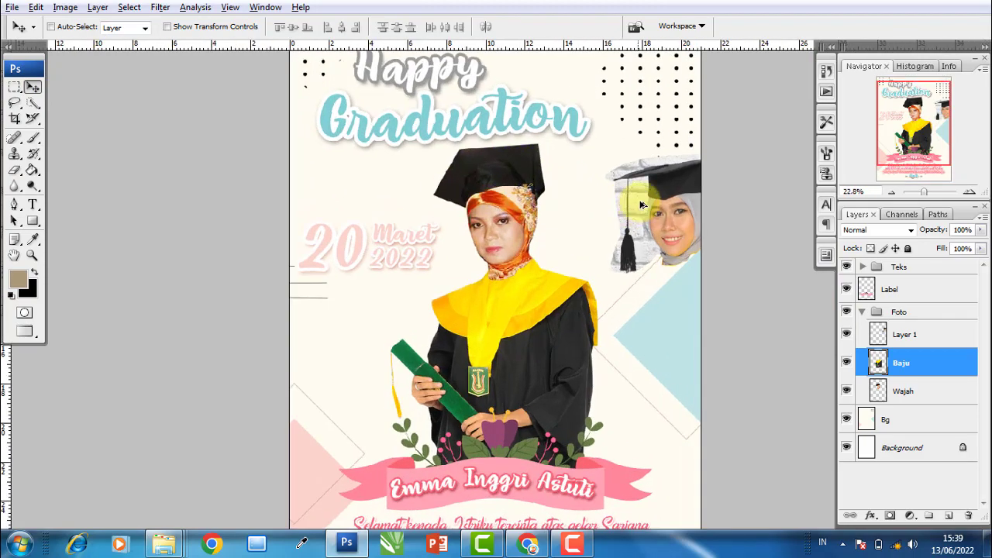
scroll(620, 201, up, 1)
scroll(697, 192, up, 1)
scroll(674, 182, up, 1)
scroll(620, 189, up, 1)
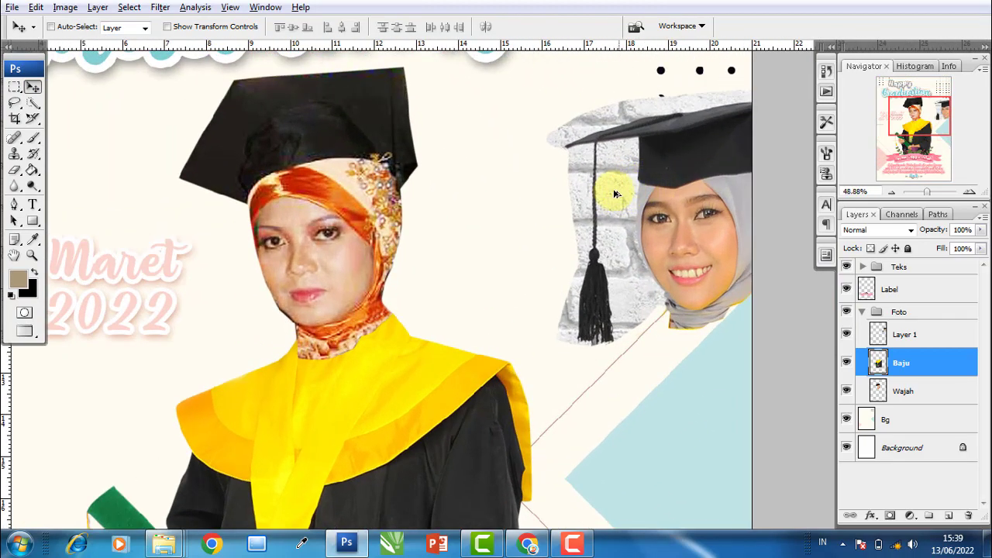
scroll(629, 204, up, 1)
scroll(647, 232, up, 1)
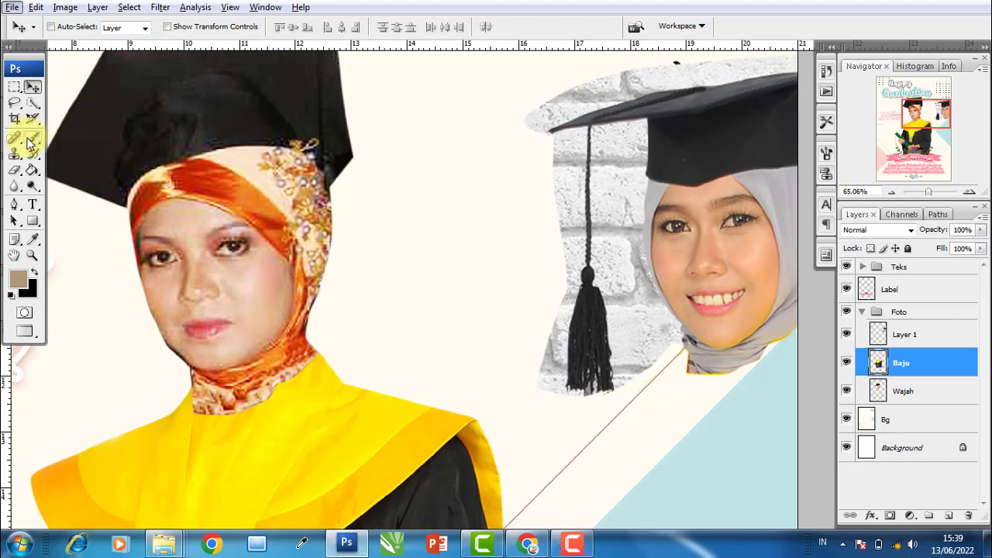
click(14, 203)
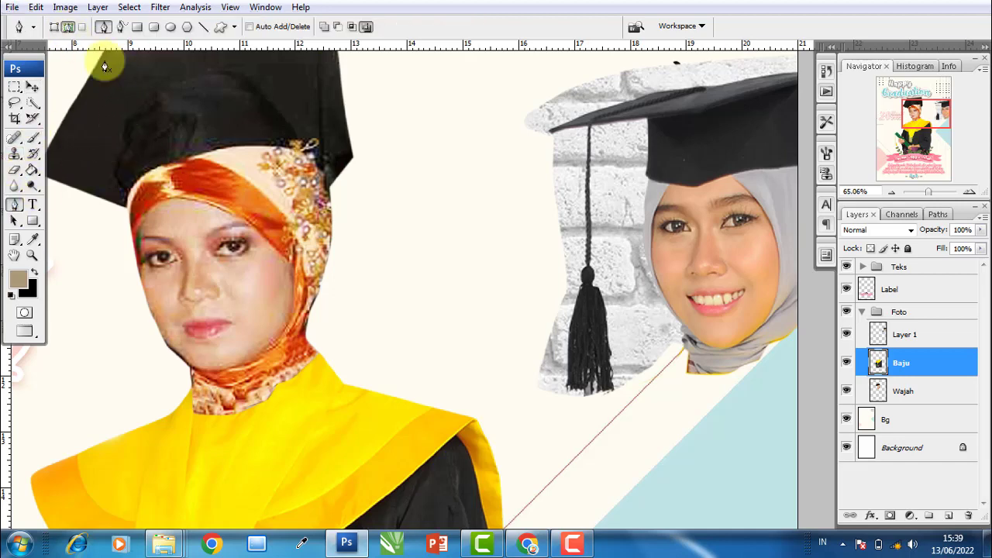
scroll(586, 344, up, 1)
click(591, 103)
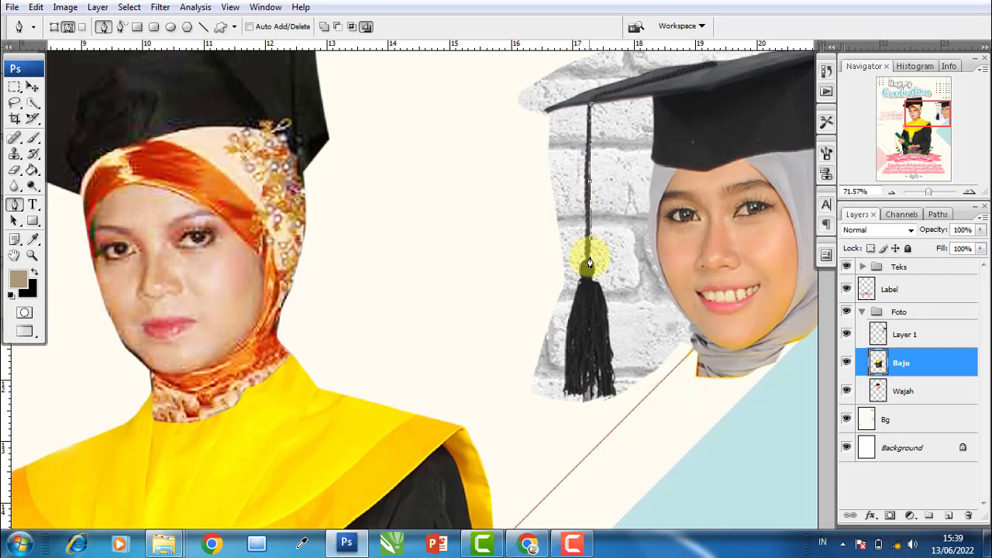
scroll(596, 291, up, 2)
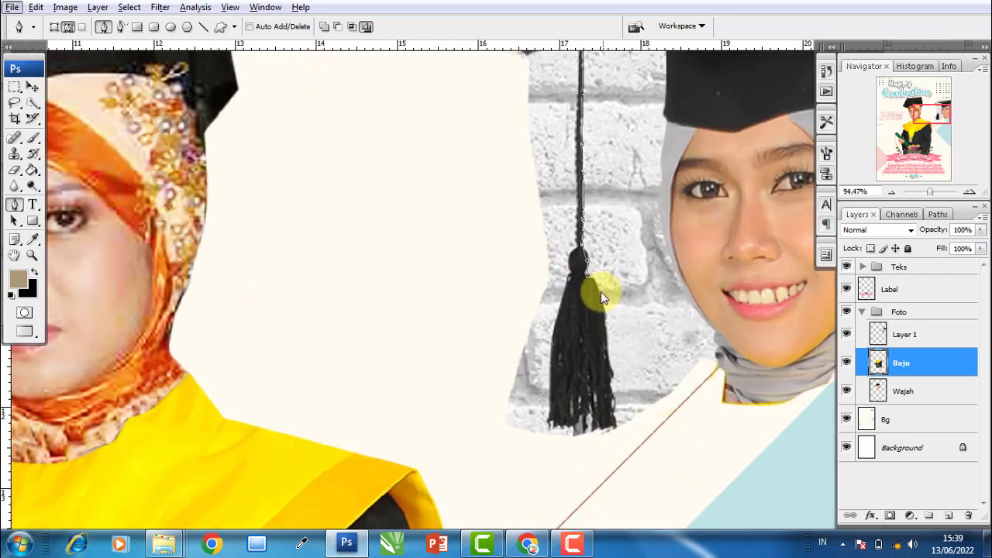
scroll(599, 310, down, 1)
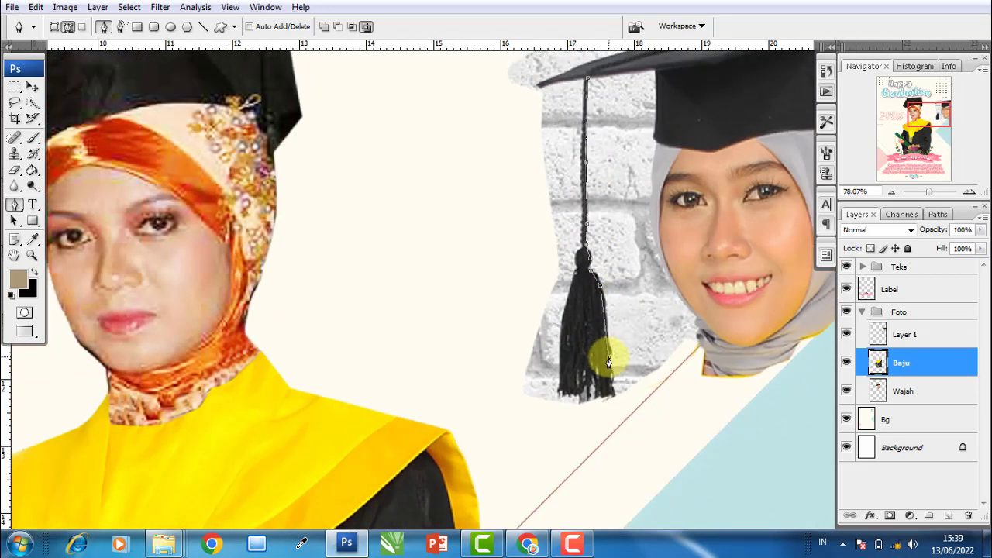
click(608, 359)
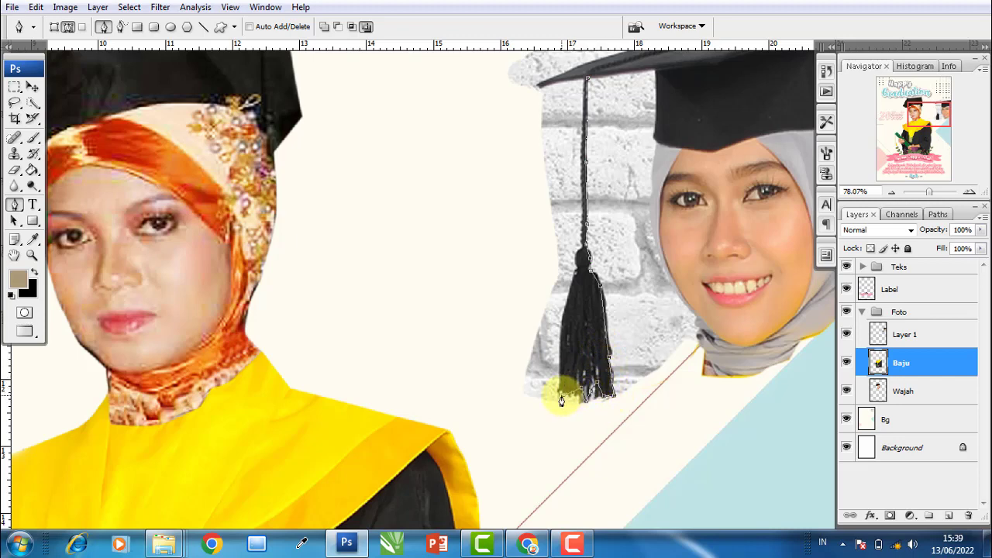
click(576, 271)
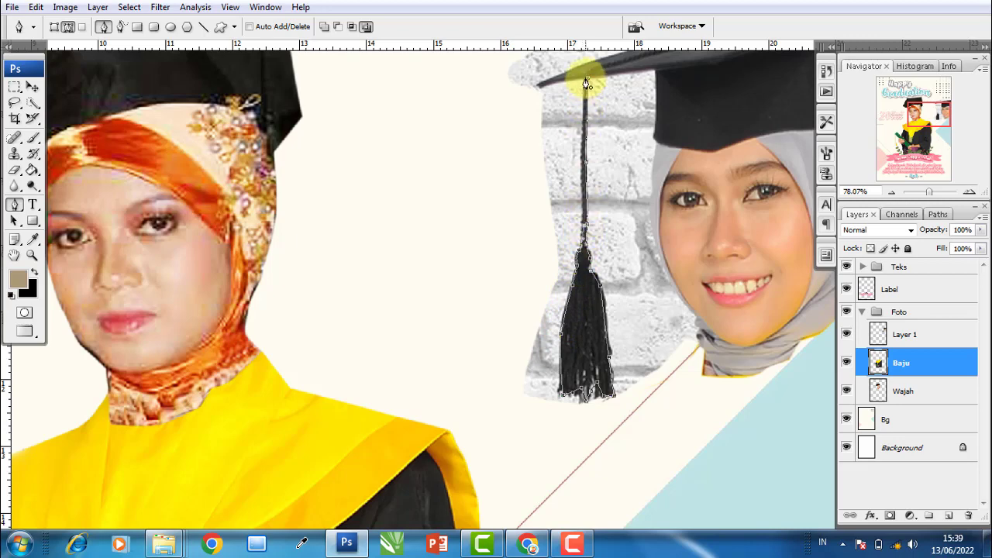
Make the tassel path a selection and copy it from Layer 1 to a new layer
right_click(587, 102)
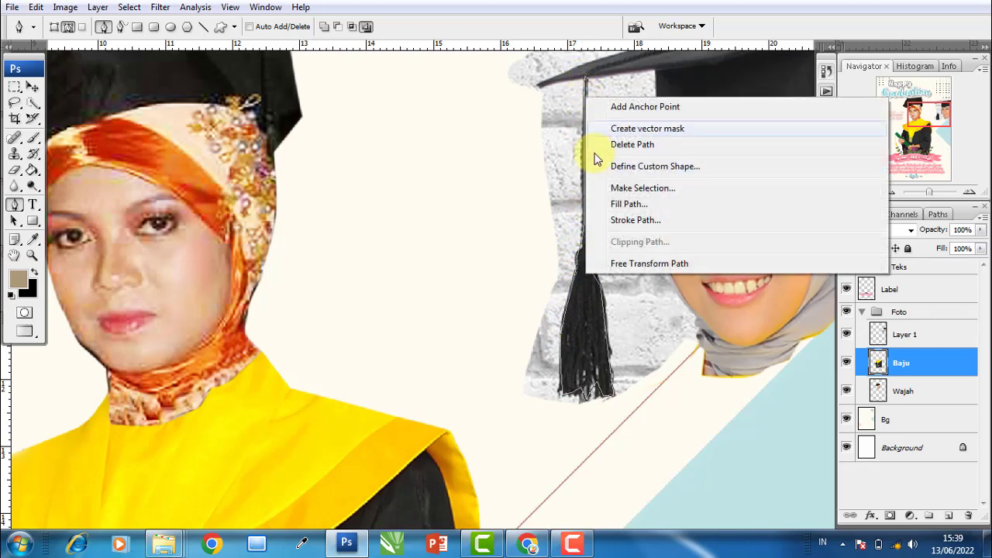
click(623, 186)
click(570, 156)
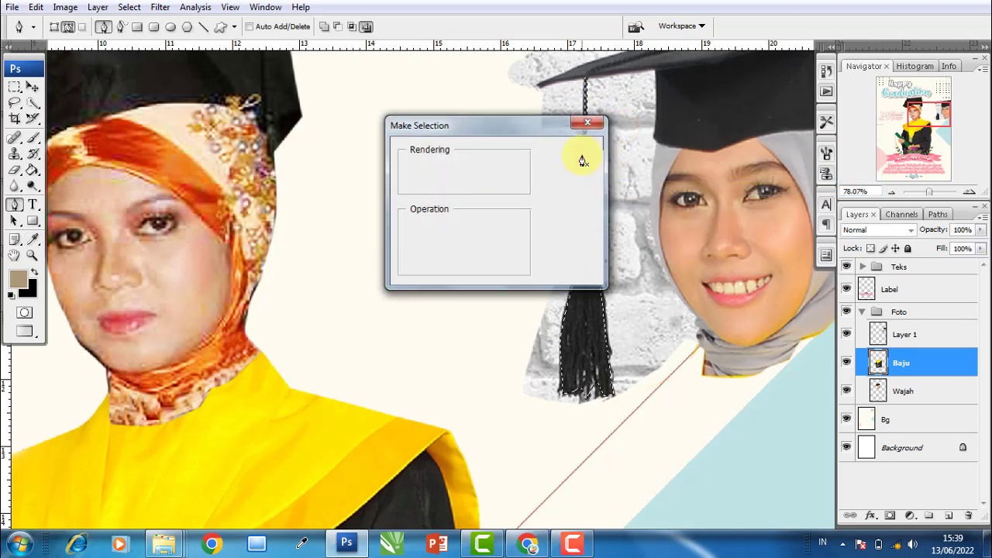
key(ctrl+j)
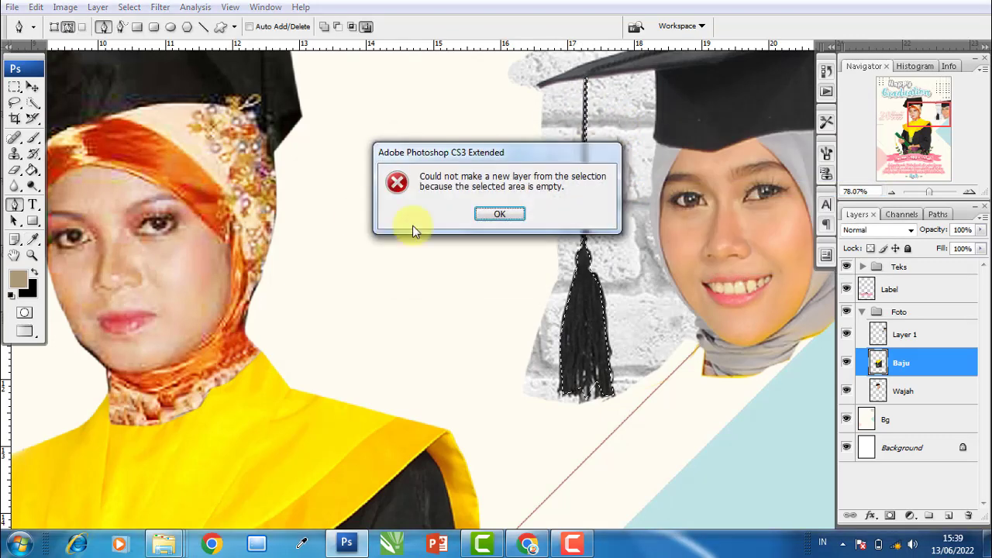
key(Return)
click(914, 334)
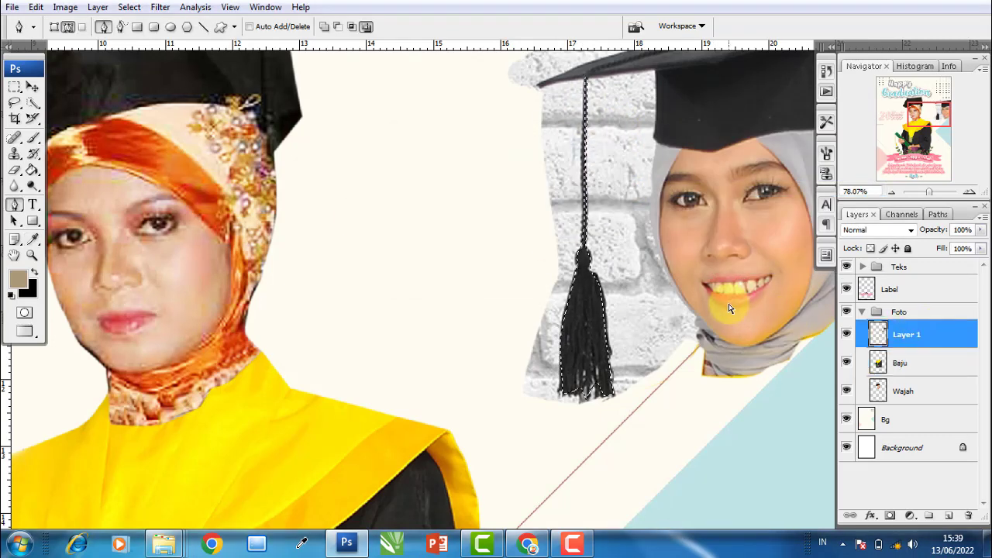
key(ctrl+j)
click(31, 87)
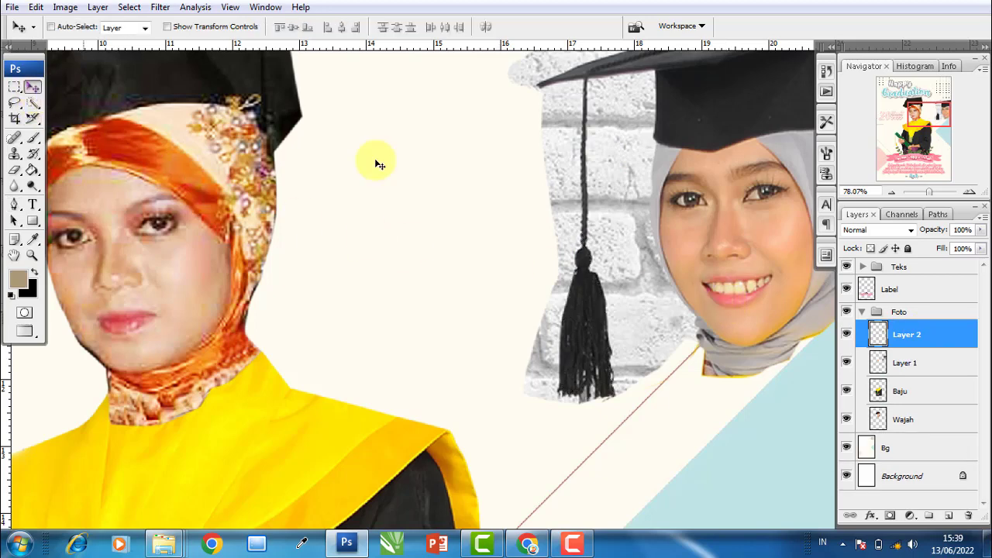
Hide and delete the second portrait layer, Layer 1
click(904, 362)
click(846, 362)
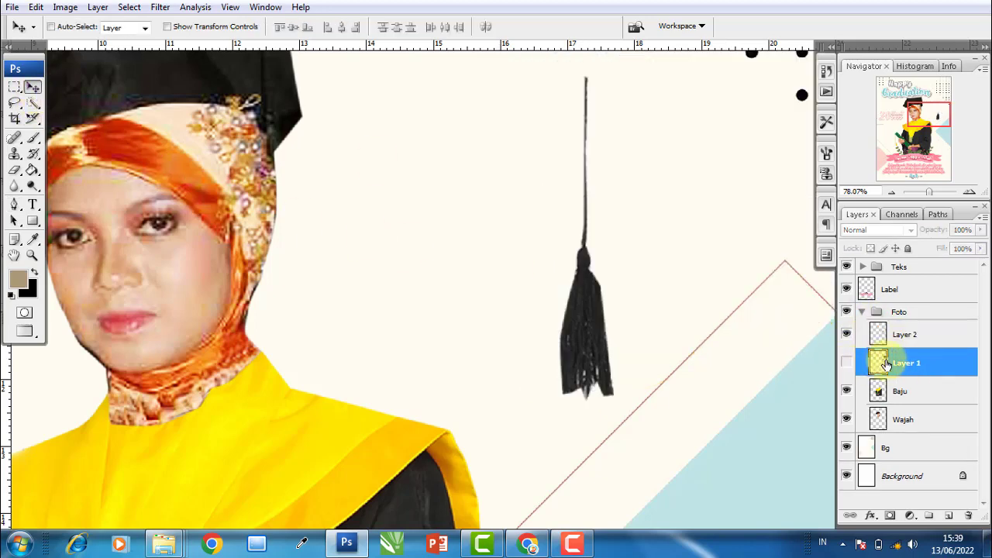
click(968, 514)
Move the copied tassel layer so it hangs from the cap's left edge
click(908, 337)
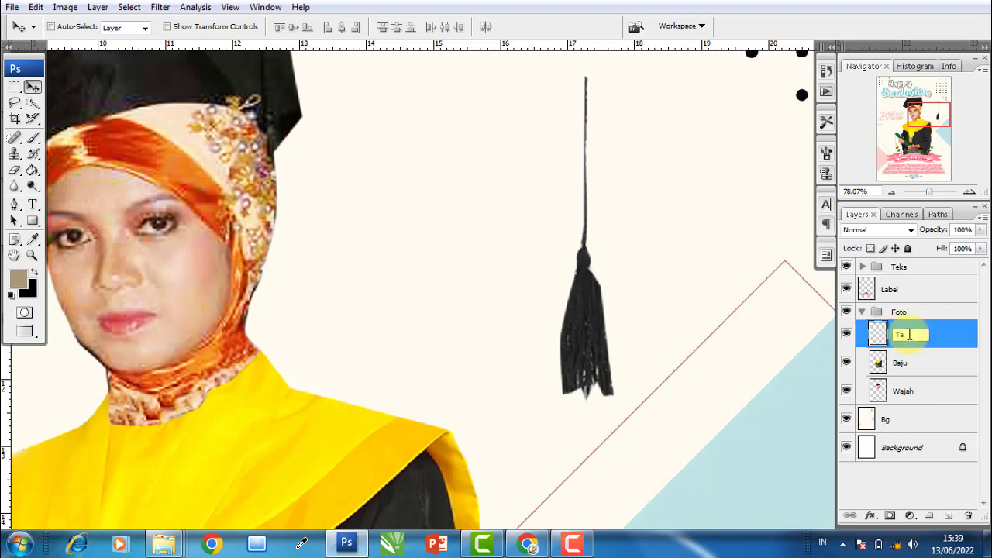
scroll(612, 271, down, 3)
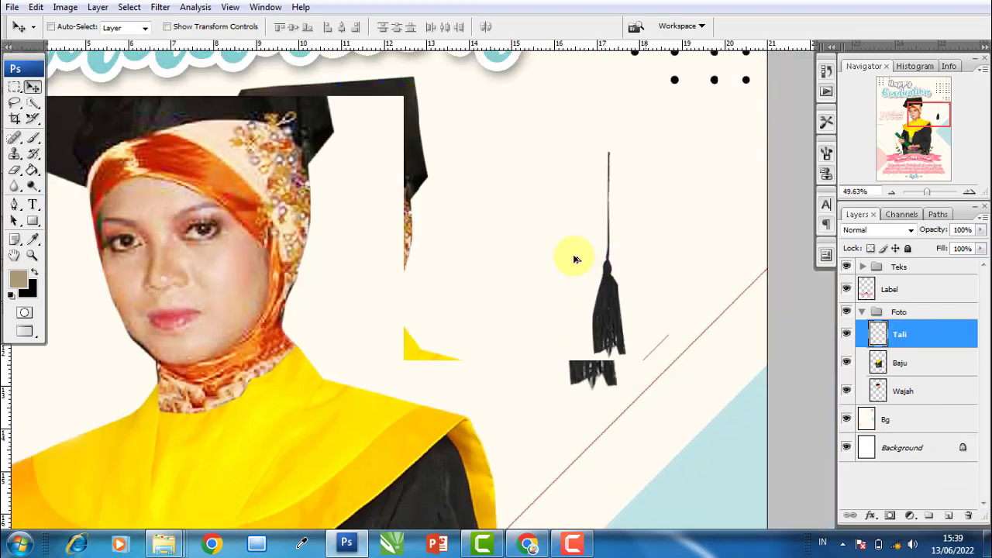
mouse_move(618, 247)
mouse_down()
mouse_move(427, 224)
mouse_move(224, 223)
mouse_move(233, 226)
mouse_up()
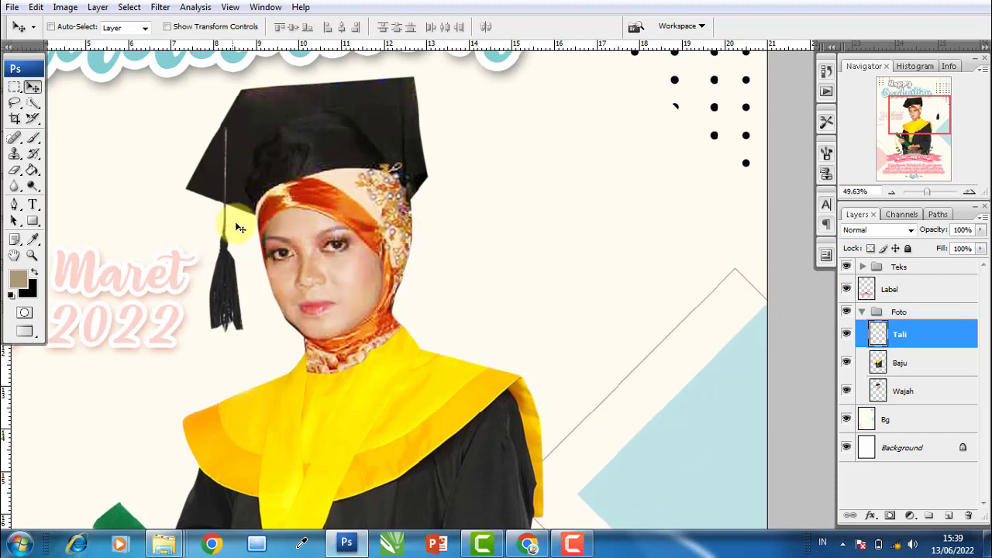
scroll(566, 283, down, 2)
scroll(476, 283, down, 1)
scroll(391, 284, up, 2)
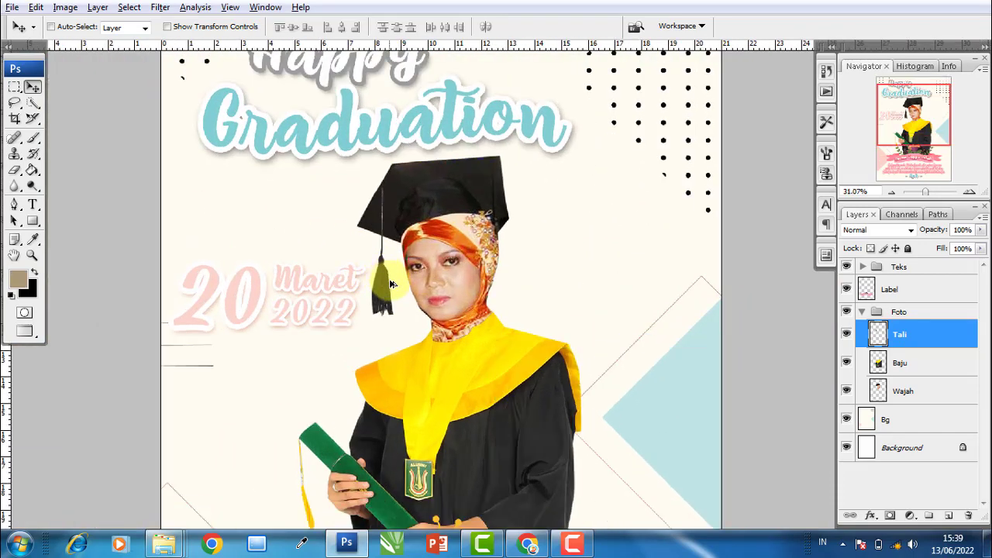
key(alt+f)
key(Escape)
Return to standard screen mode and fit the whole poster in its window
key(f)
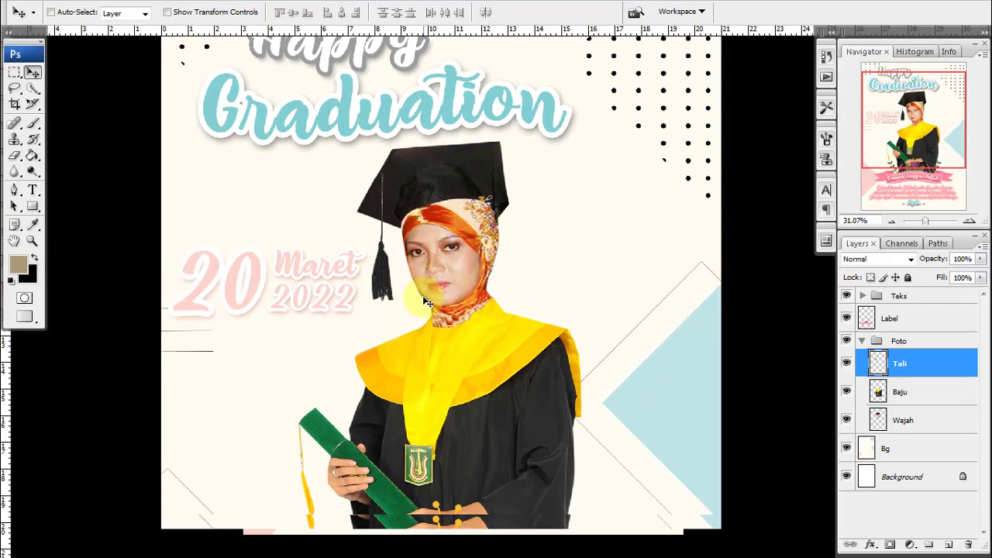
key(f)
scroll(586, 261, down, 1)
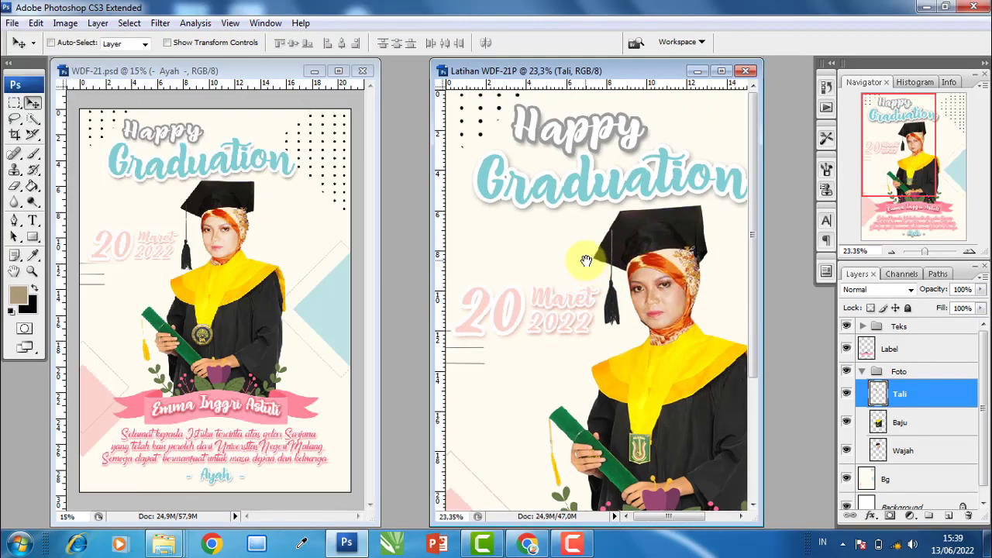
right_click(586, 260)
click(612, 264)
Drag the Tali tassel down and slightly right so its cord hangs just under the cap's brim
scroll(560, 232, down, 1)
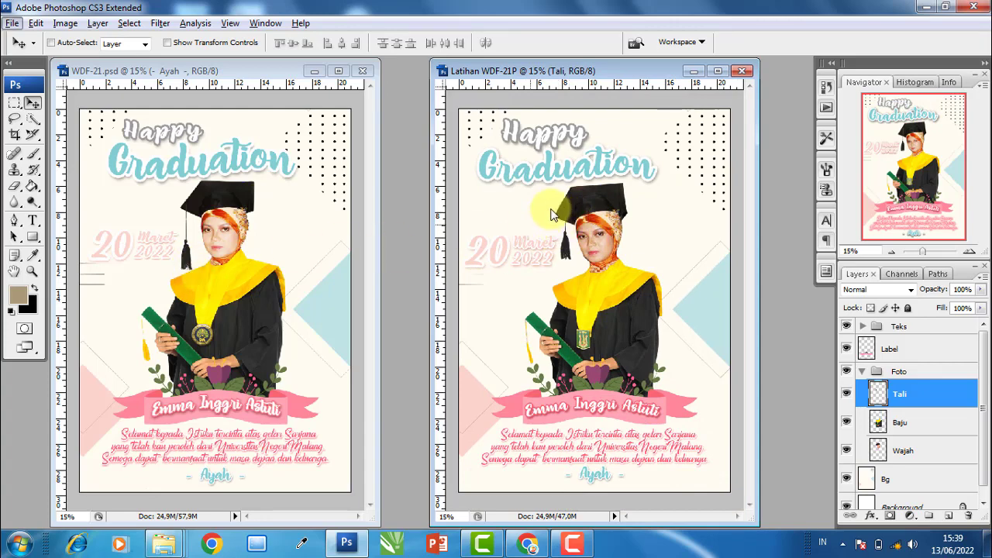
scroll(552, 215, up, 1)
scroll(552, 216, up, 1)
scroll(550, 215, up, 1)
scroll(548, 216, up, 1)
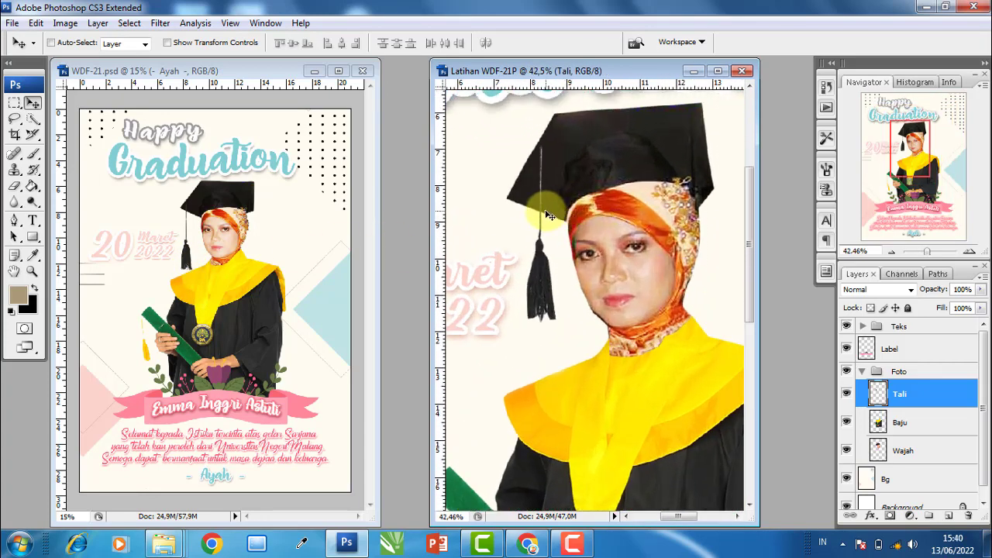
drag(547, 221, 523, 237)
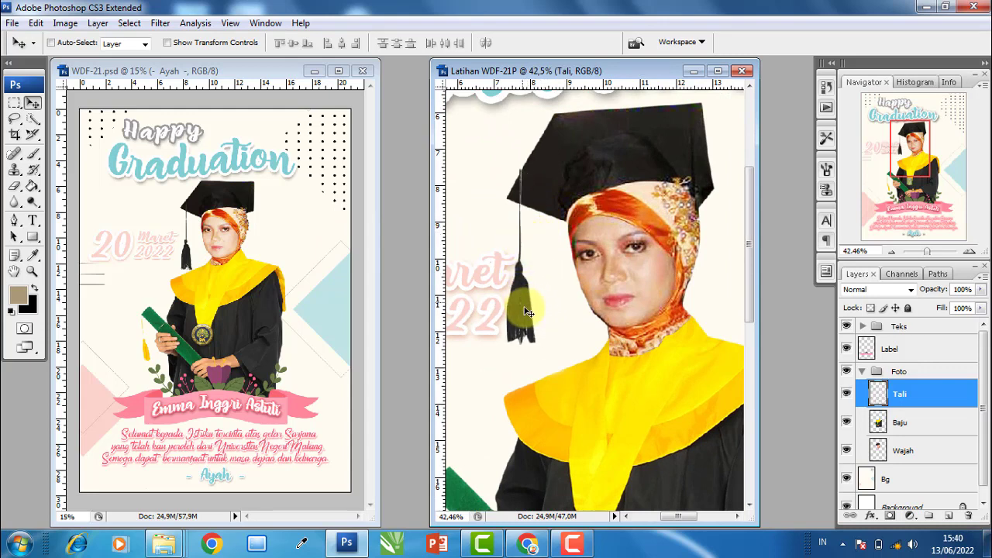
drag(526, 311, 533, 341)
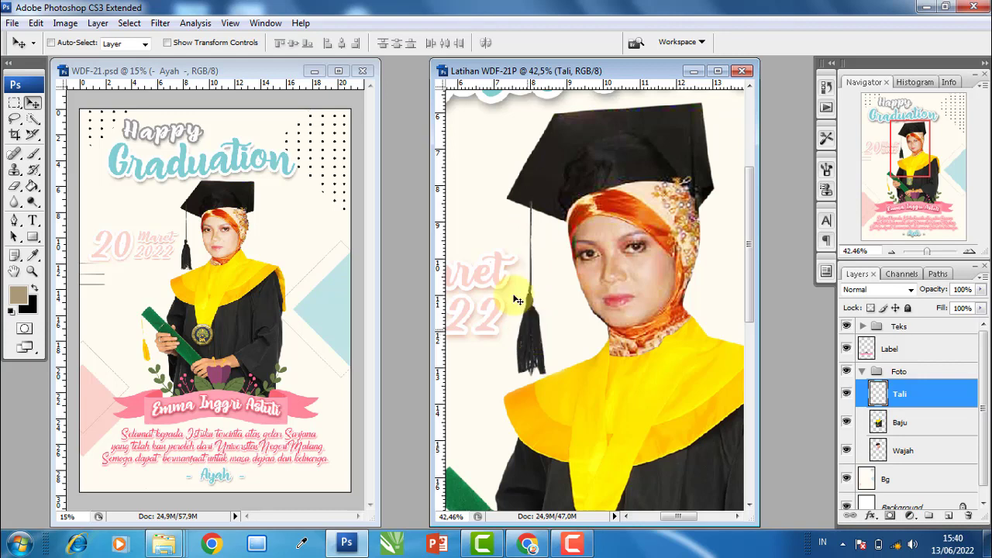
scroll(525, 184, up, 2)
scroll(524, 184, up, 2)
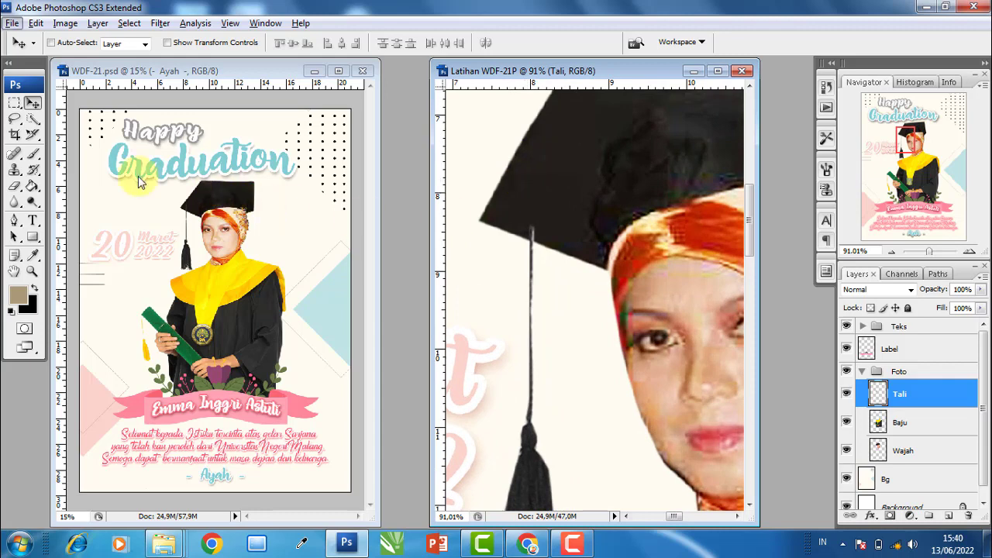
Copy the top stretch of the tassel cord onto Layer 1 and move it up to the cap's edge
click(14, 102)
drag(520, 220, 539, 263)
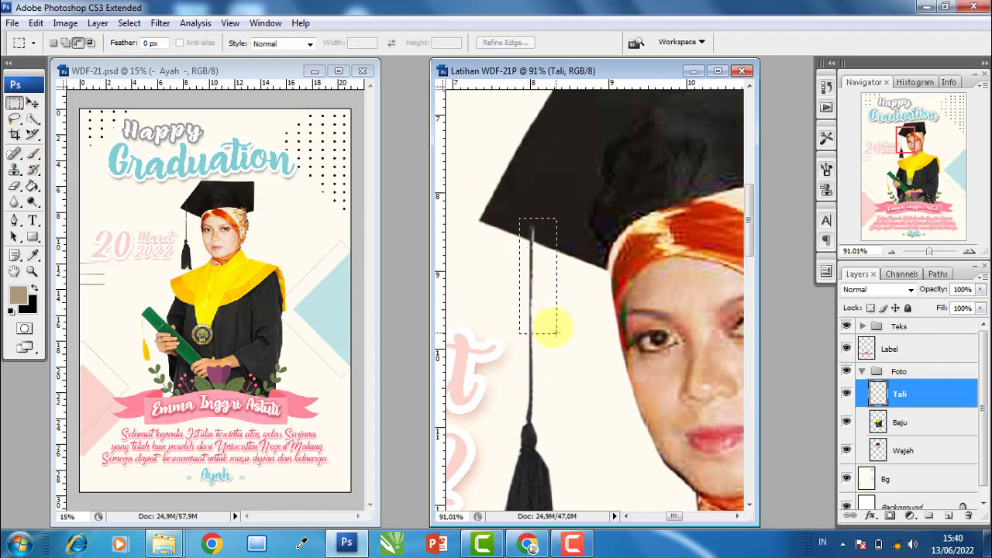
key(ctrl+j)
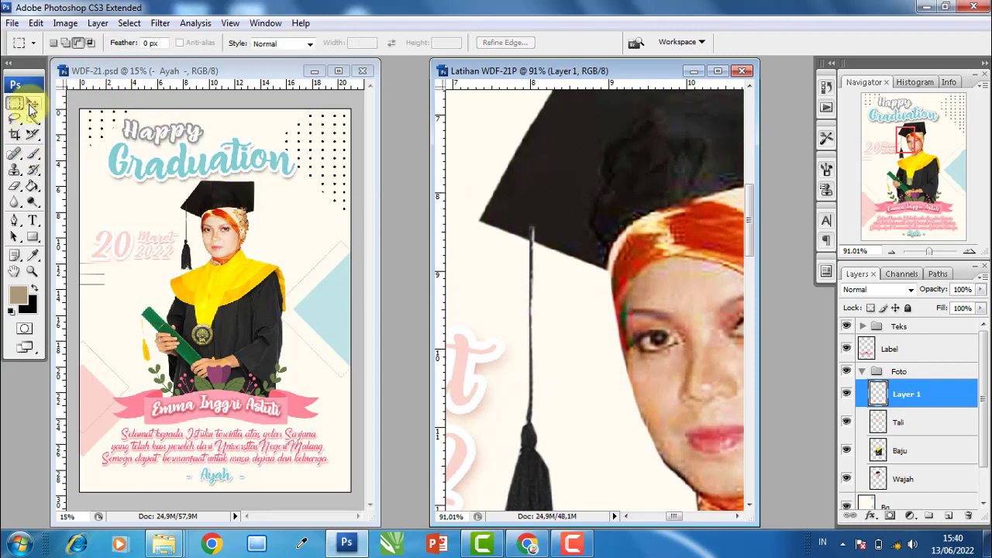
click(32, 102)
mouse_move(542, 229)
mouse_down()
mouse_move(527, 194)
mouse_move(529, 160)
mouse_up()
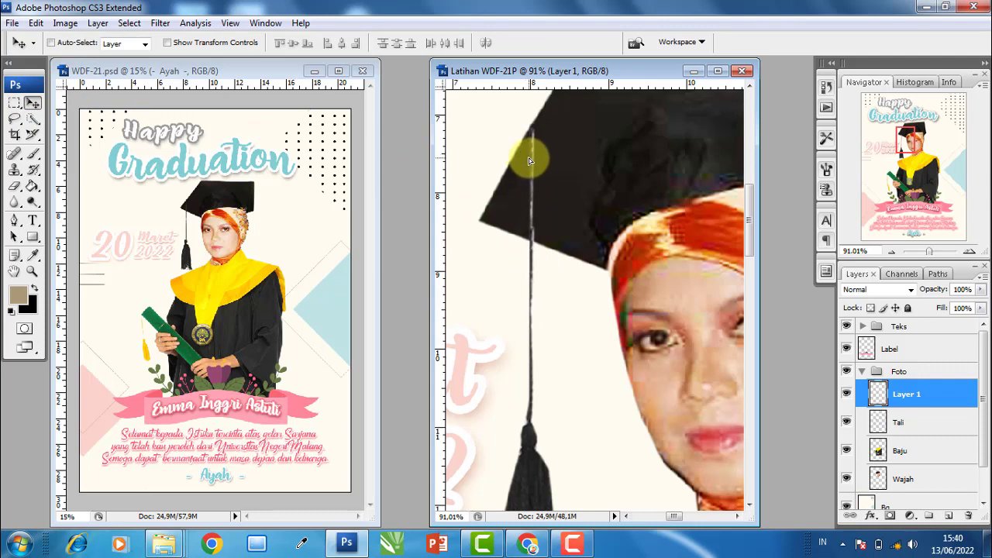
scroll(565, 188, down, 3)
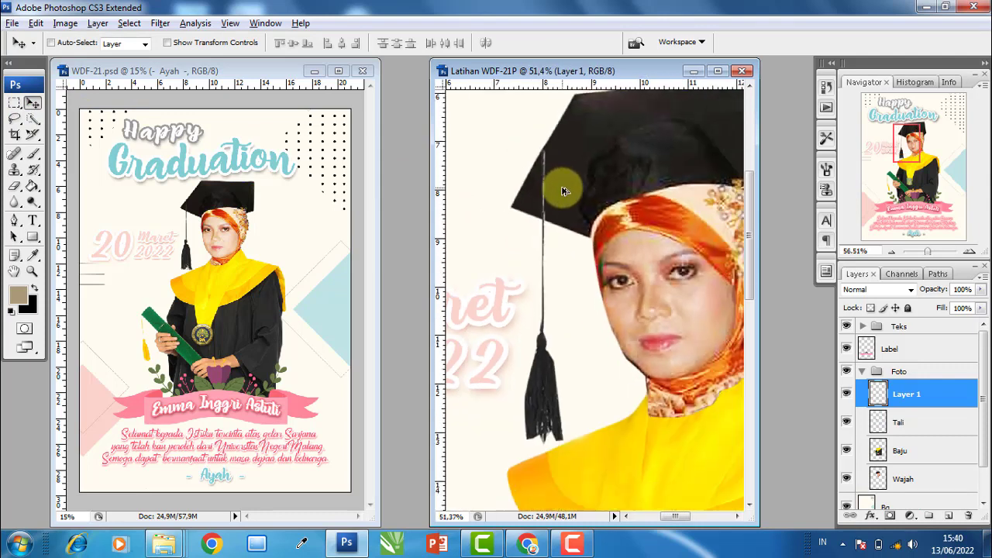
scroll(565, 190, down, 2)
key(alt+space)
right_click(571, 187)
click(591, 200)
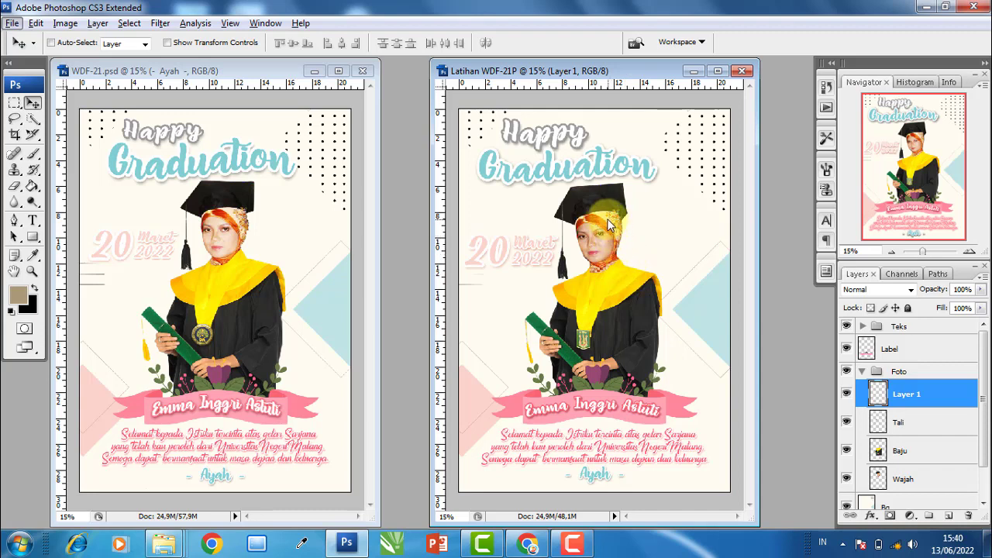
Rotate the Wajah face layer a few degrees using transform controls, then commit the rotation
click(902, 450)
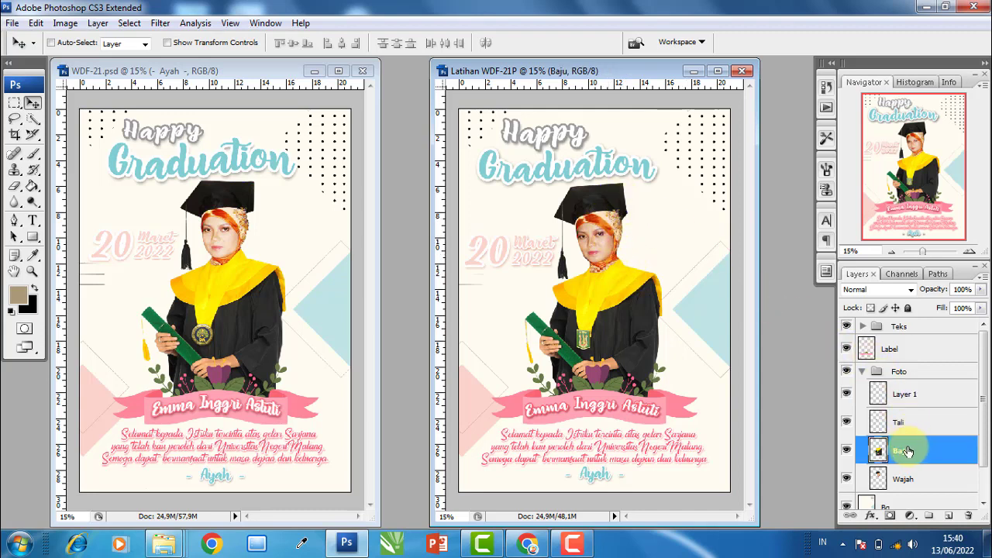
click(902, 479)
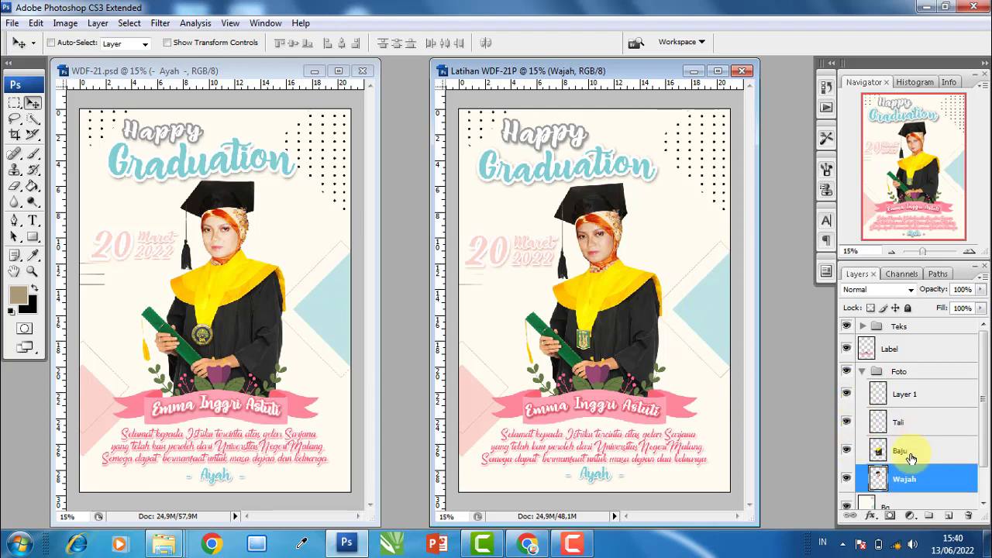
click(846, 478)
click(846, 478)
click(189, 42)
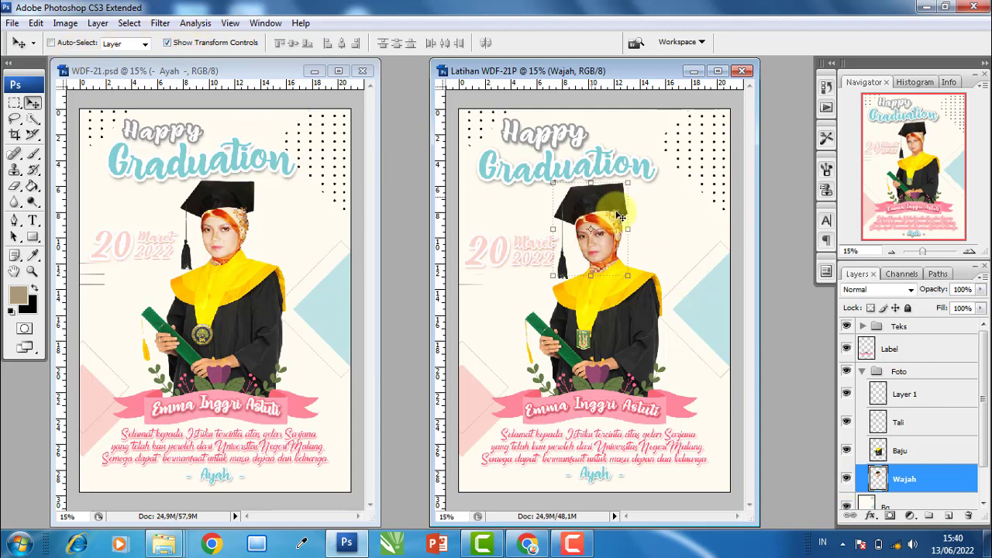
click(634, 177)
drag(639, 175, 647, 177)
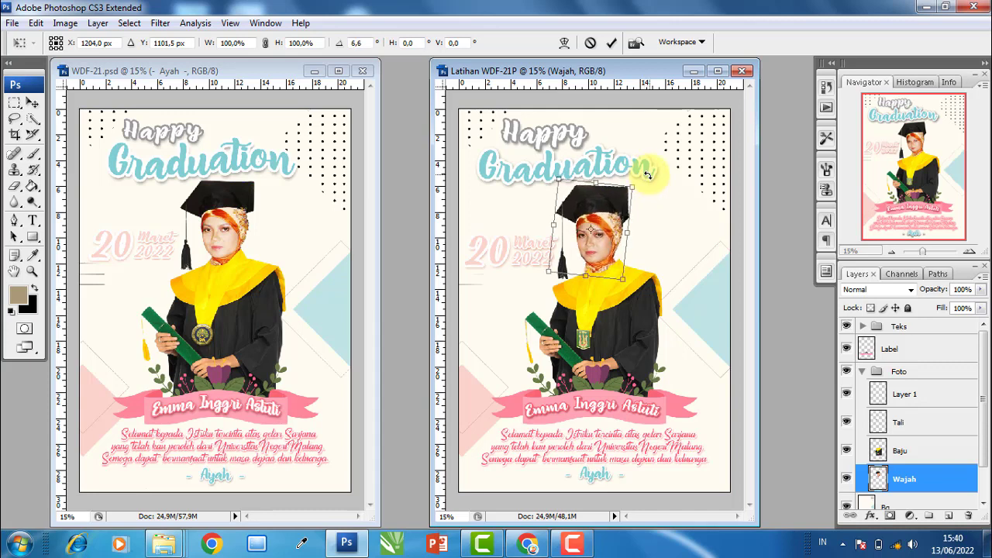
double_click(587, 190)
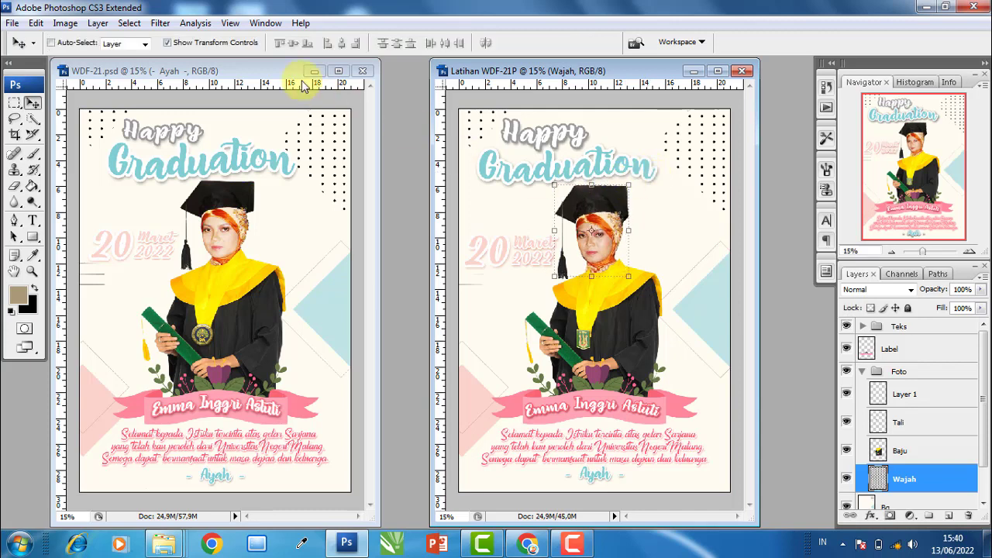
click(223, 45)
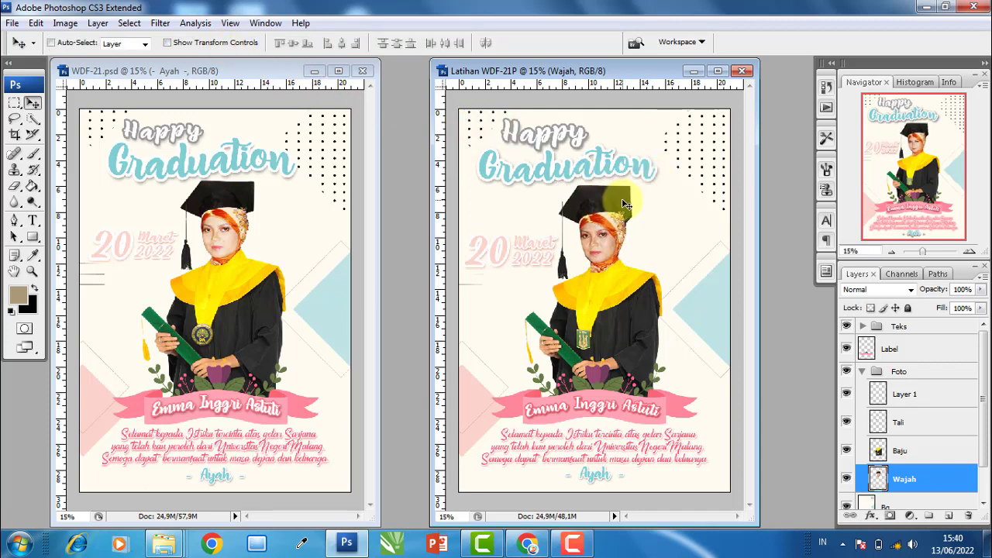
Save the poster as Latihan WDF-21P.psd on the Desktop with Maximize Compatibility
click(912, 426)
shift+click(918, 395)
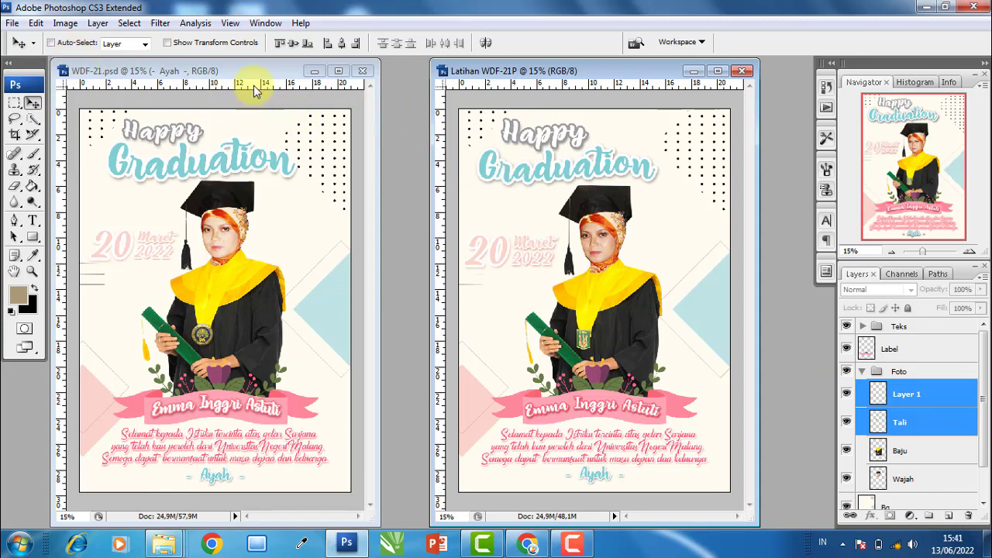
click(12, 22)
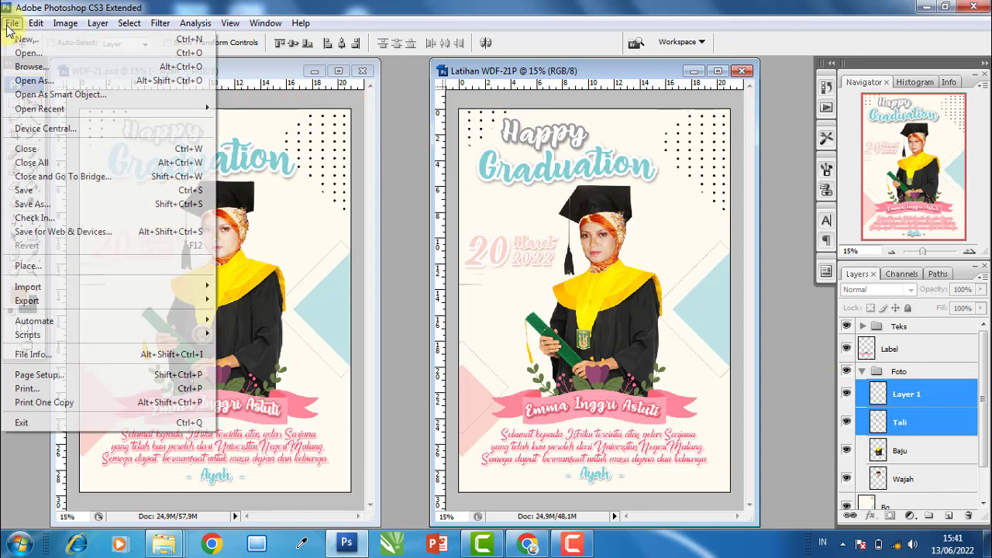
click(51, 204)
click(105, 186)
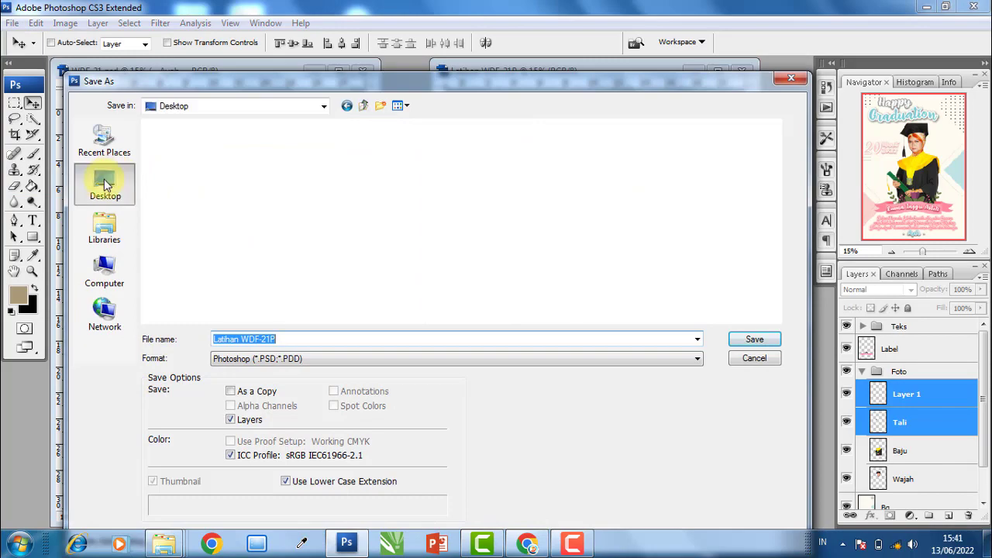
click(754, 339)
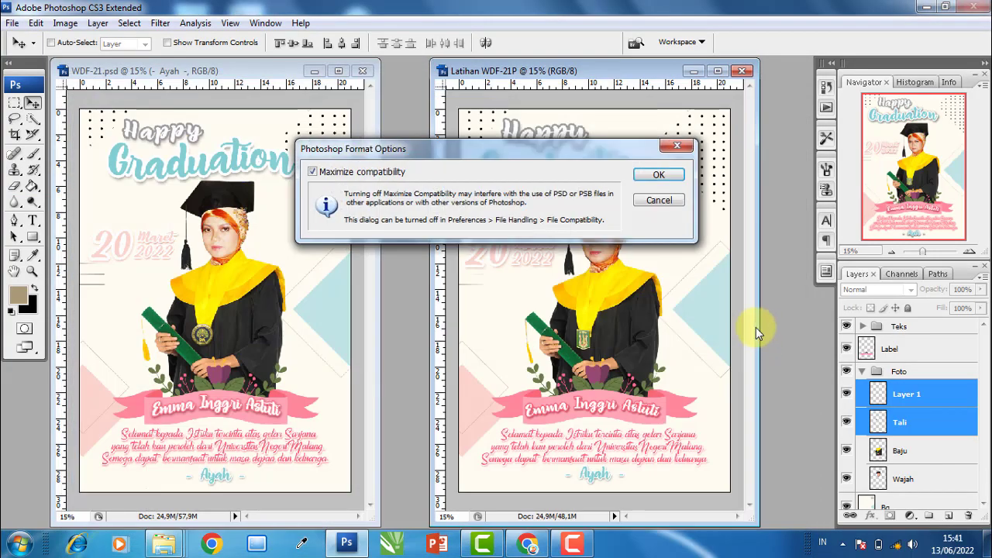
click(660, 175)
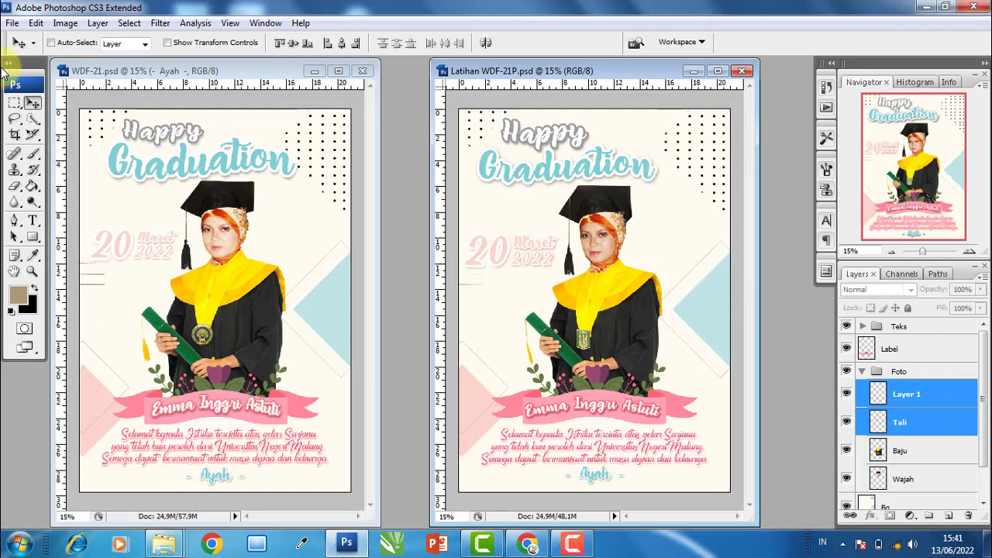
Export a JPEG copy, Latihan WDF-21P copy.jpg, to the Desktop at quality 12 (Maximum)
click(12, 23)
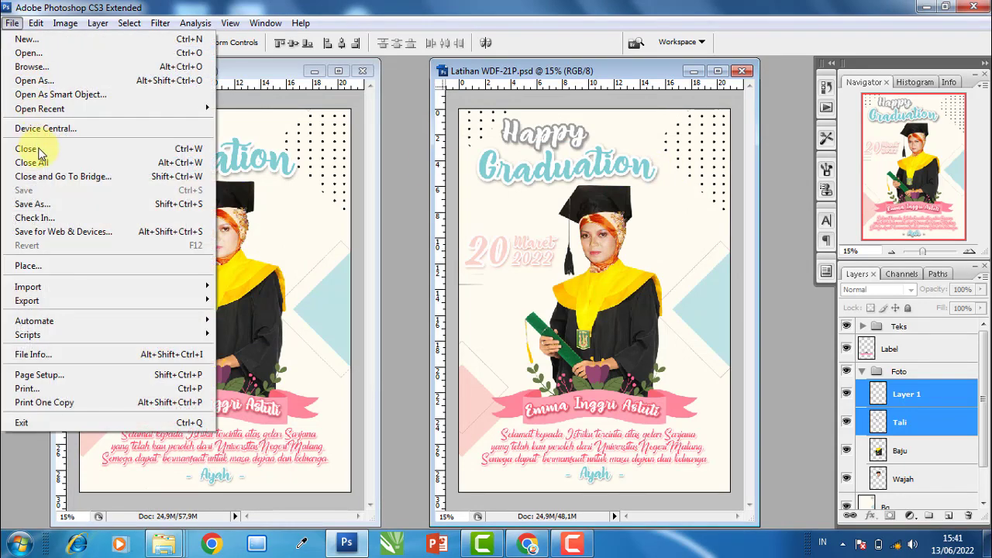
click(31, 203)
click(268, 358)
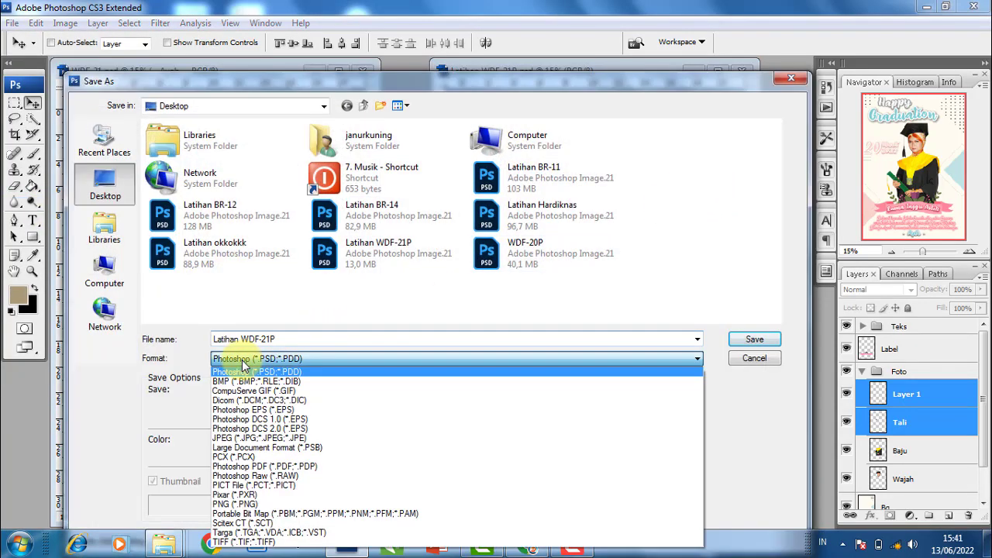
click(234, 439)
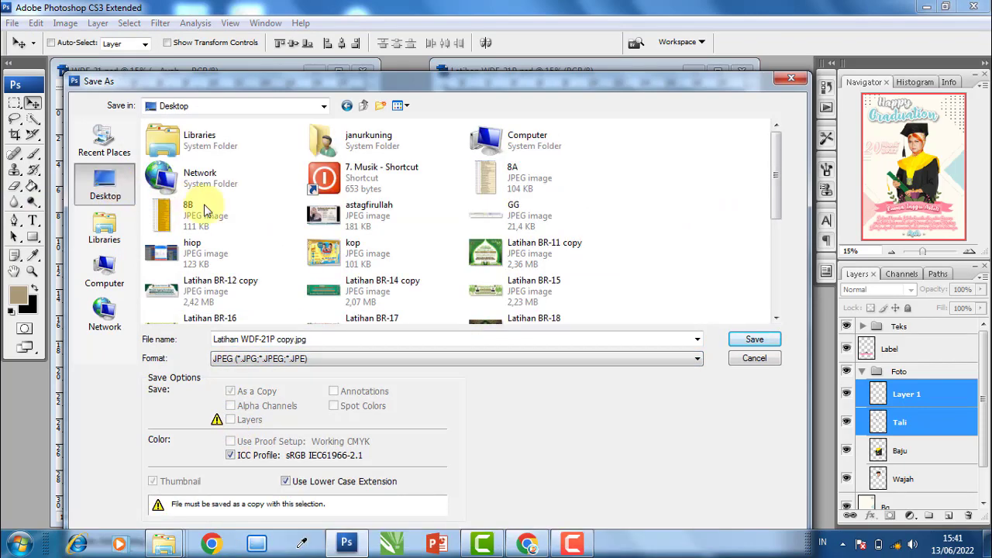
click(756, 339)
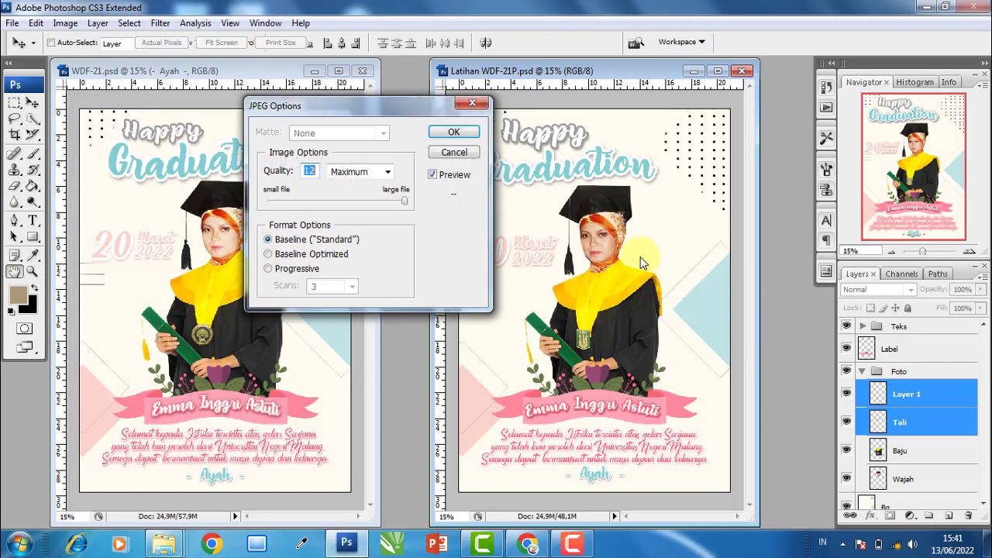
click(454, 132)
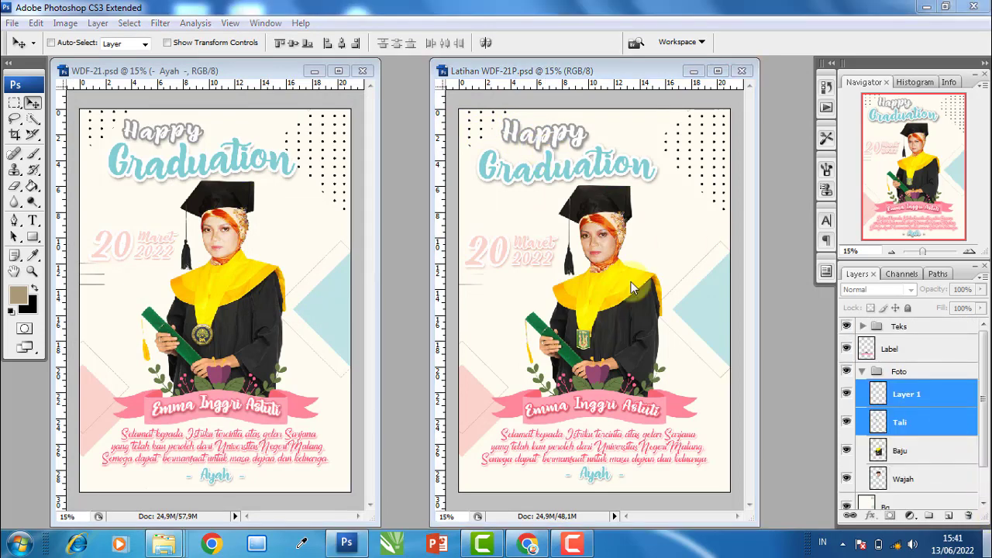
Open the exported poster JPEG in Photo Viewer, zoom in to review it, and close it
key(super+d)
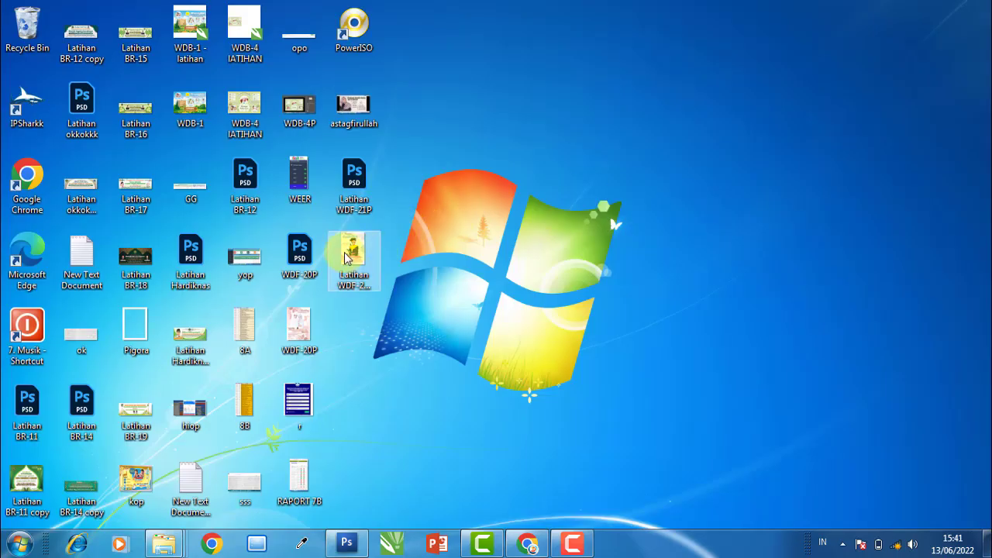
double_click(347, 258)
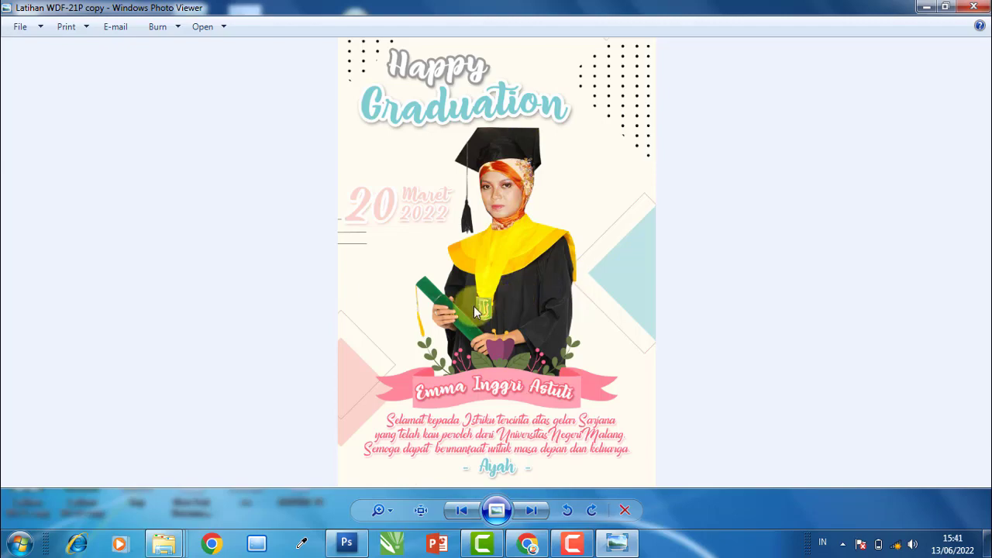
scroll(473, 307, up, 1)
scroll(468, 306, up, 1)
scroll(466, 305, up, 1)
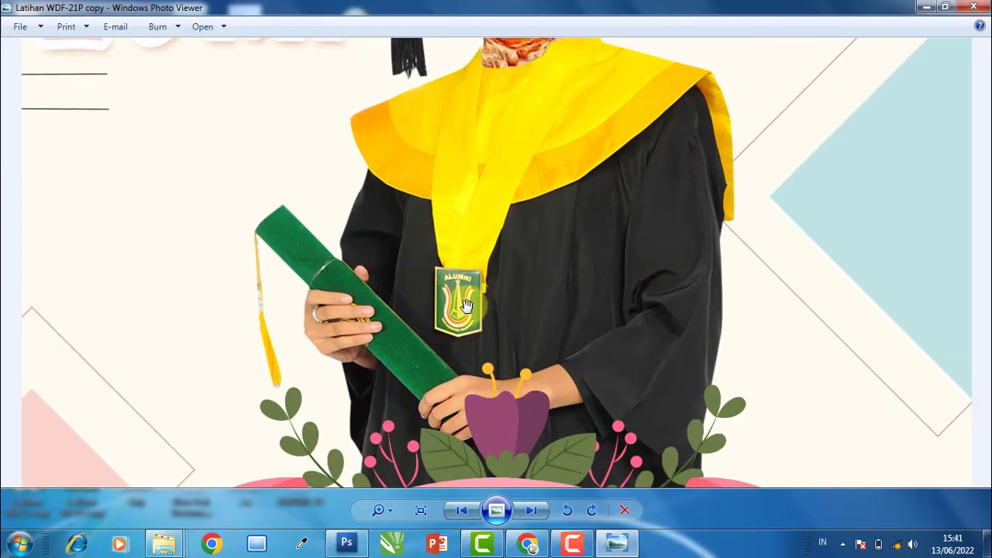
scroll(881, 73, down, 3)
click(973, 7)
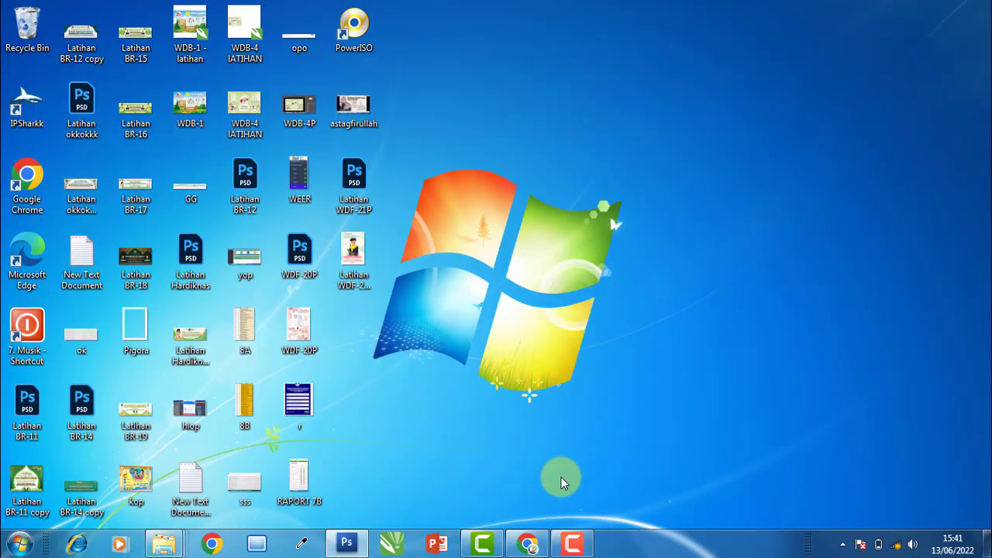
Drag the medal-chain graduation portrait from the WDF-21P folder into Photoshop
click(390, 545)
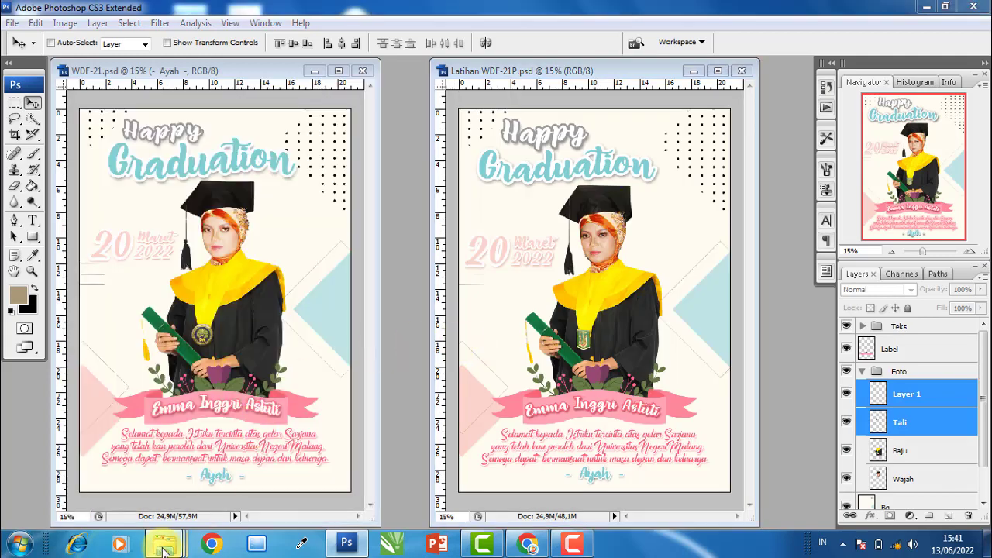
click(164, 548)
click(137, 471)
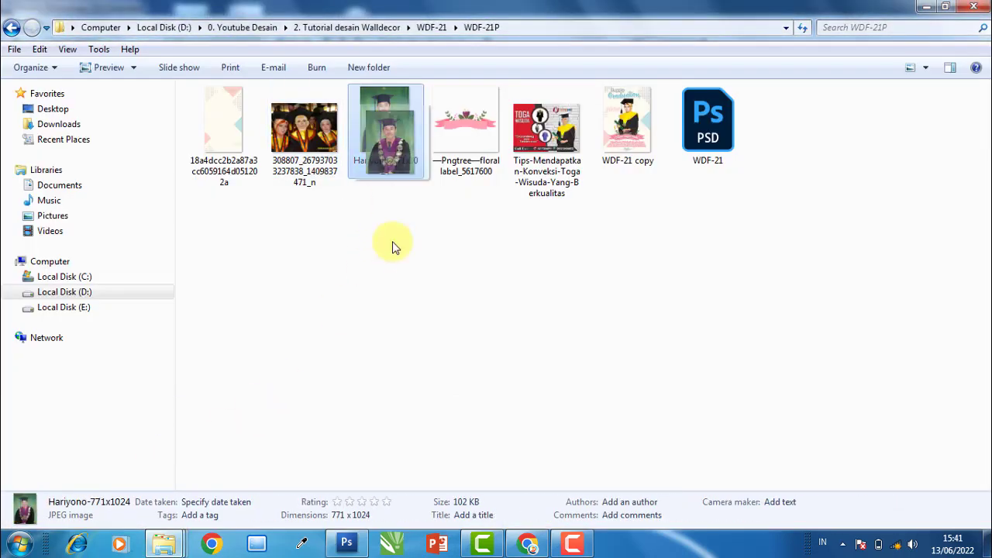
drag(391, 246, 530, 306)
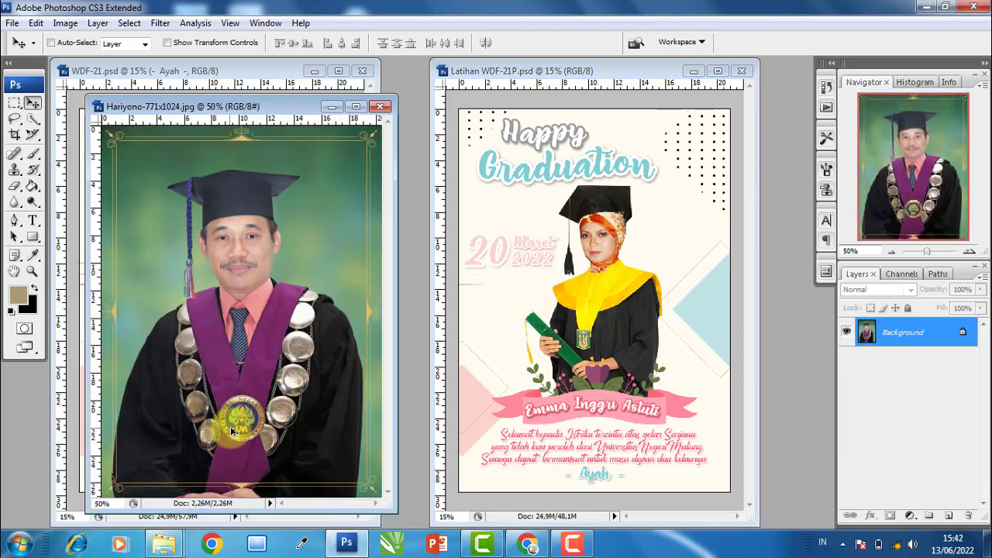
Zoom in on the university medal and draw an elliptical selection around it
key(ctrl+0)
key(f)
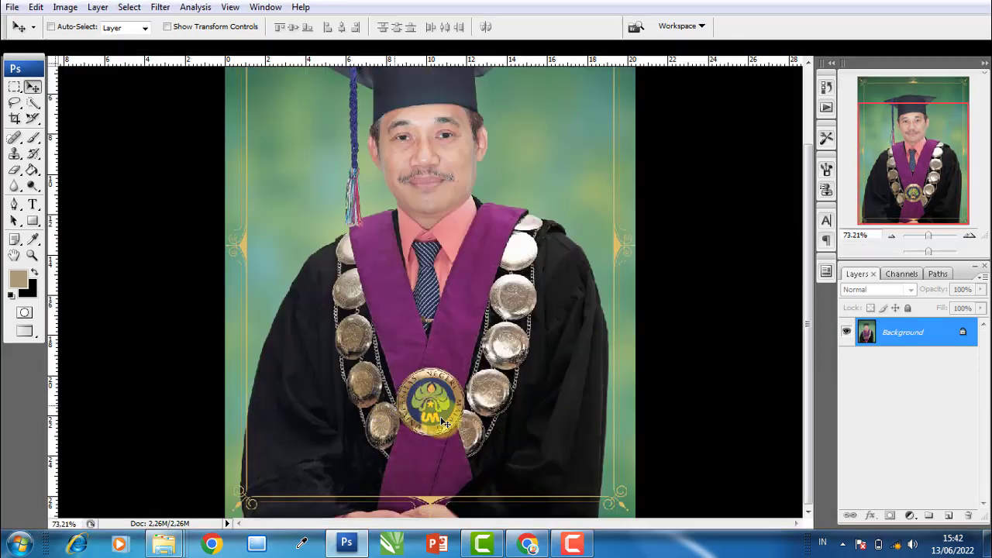
drag(445, 422, 188, 263)
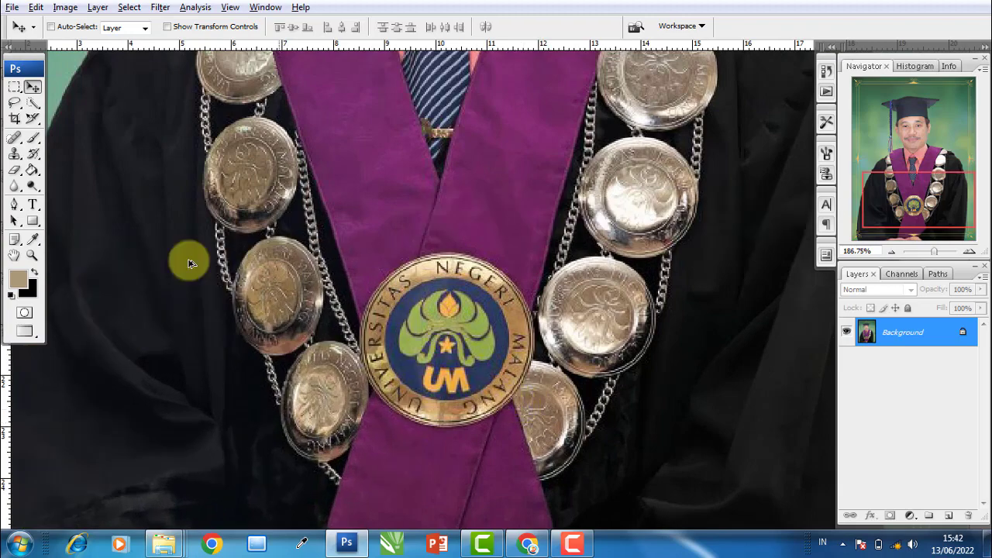
click(15, 86)
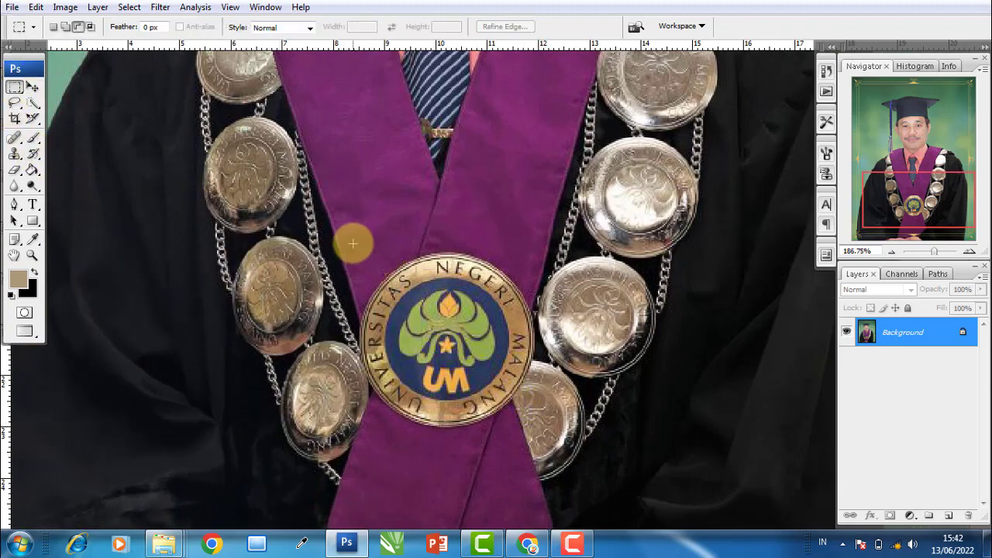
scroll(454, 345, up, 3)
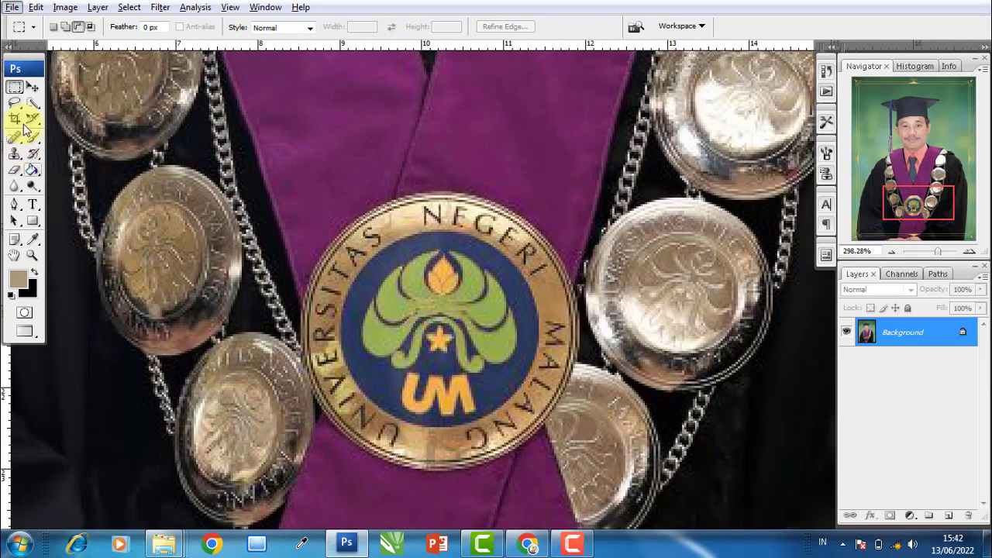
right_click(14, 87)
click(54, 102)
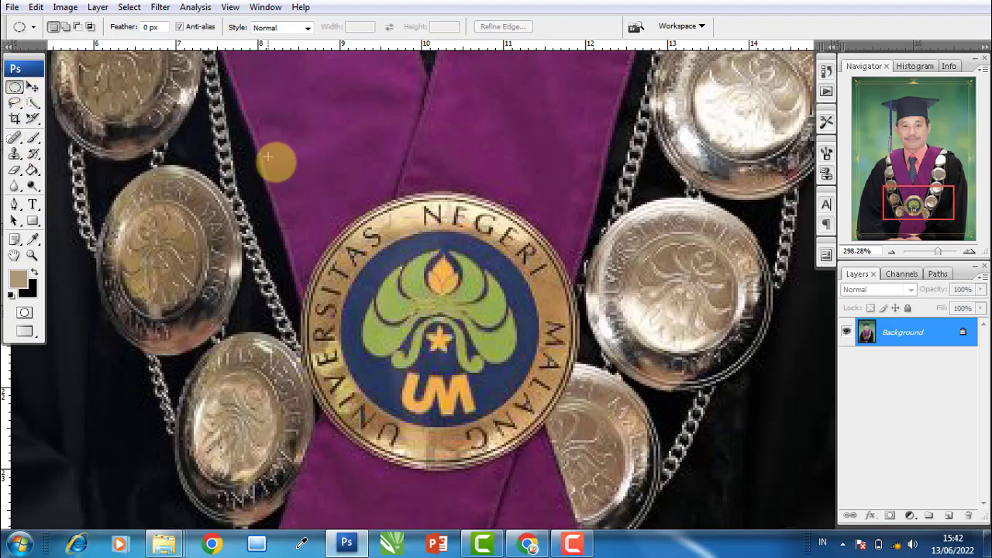
mouse_move(267, 157)
mouse_down()
mouse_move(573, 482)
mouse_move(568, 451)
mouse_up()
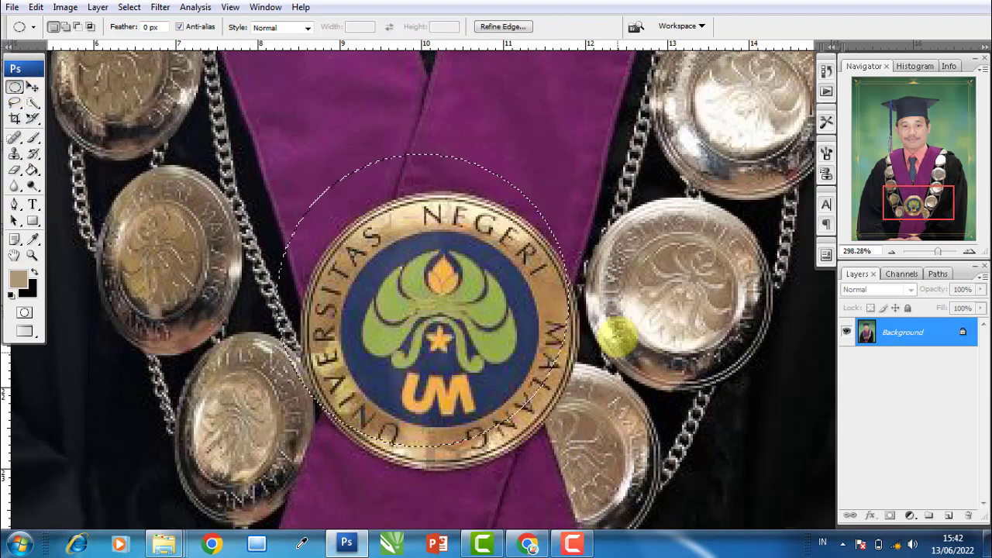
Nudge the ellipse into place over the medallion and copy it onto a new Layer 1
key(Right)
key(Right)
key(Right)
key(Down)
key(Down)
key(Down)
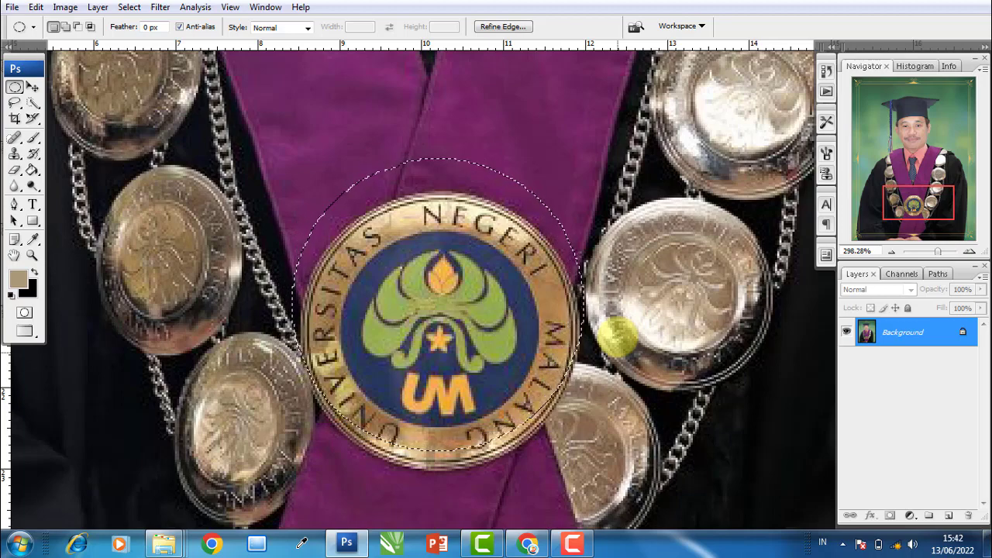
key(Down)
key(Down)
key(Down)
key(Down)
key(Down)
key(Down)
key(Down)
key(Down)
key(Down)
key(Down)
key(Down)
key(Down)
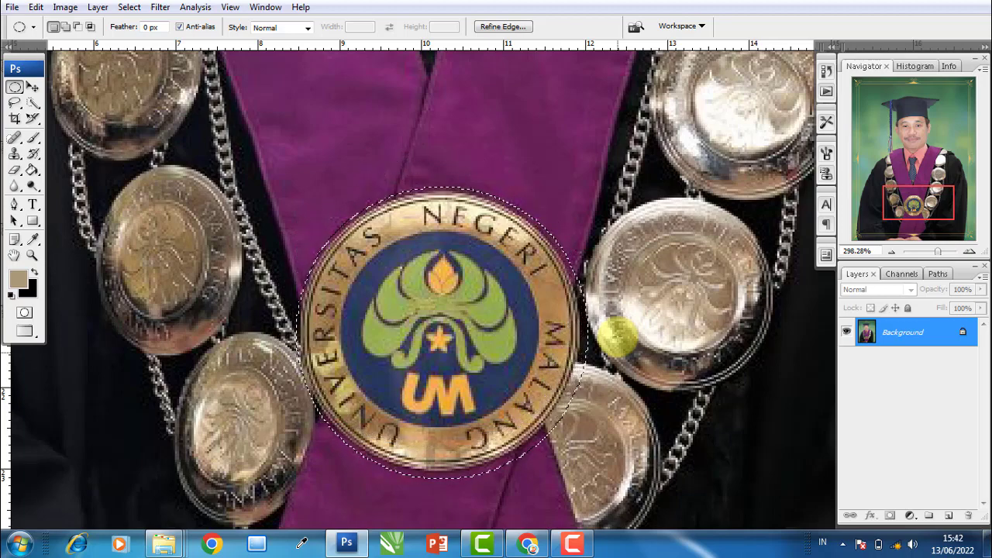
key(Left)
key(Left)
key(Up)
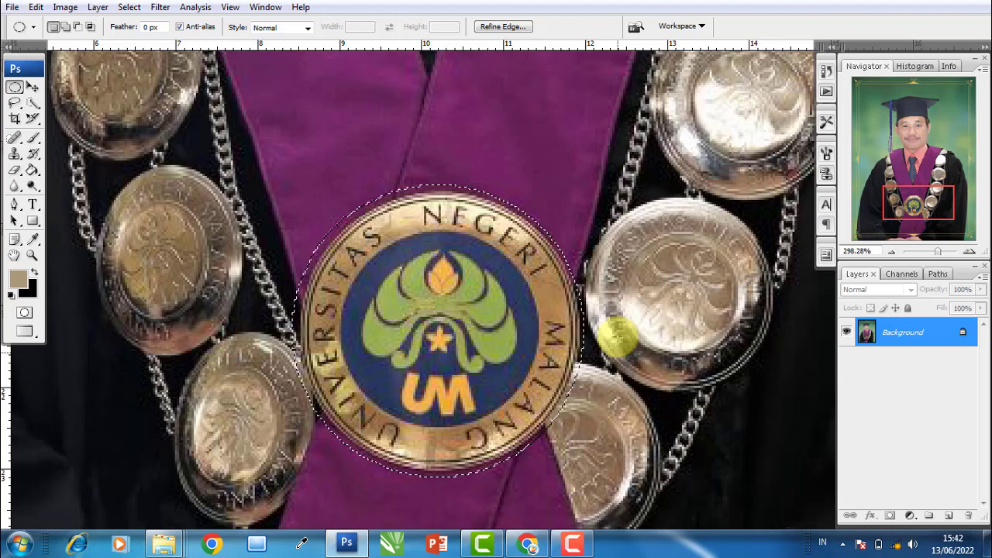
key(ctrl+j)
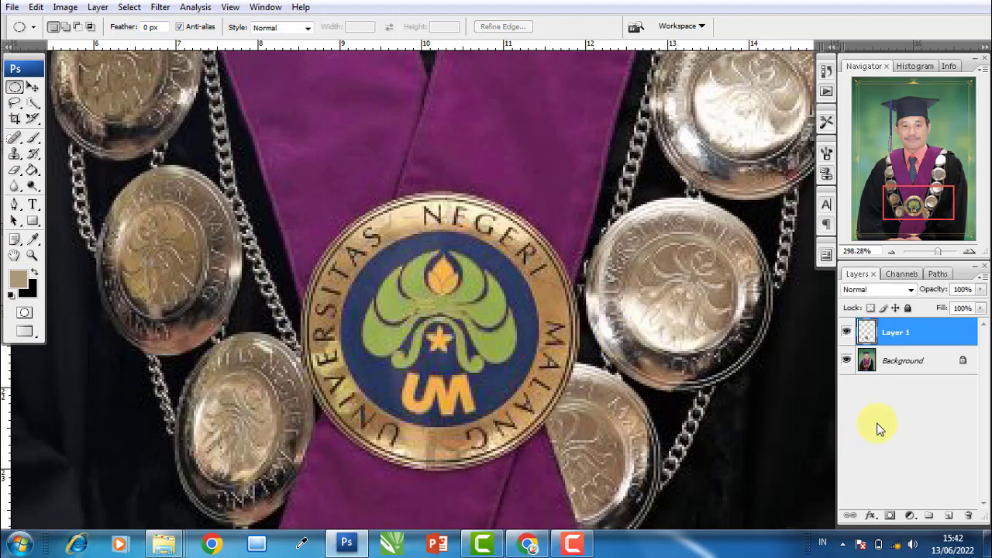
Hide the Background and copy a tighter ellipse of the medallion, trimming the dark rim, to a new layer
click(846, 359)
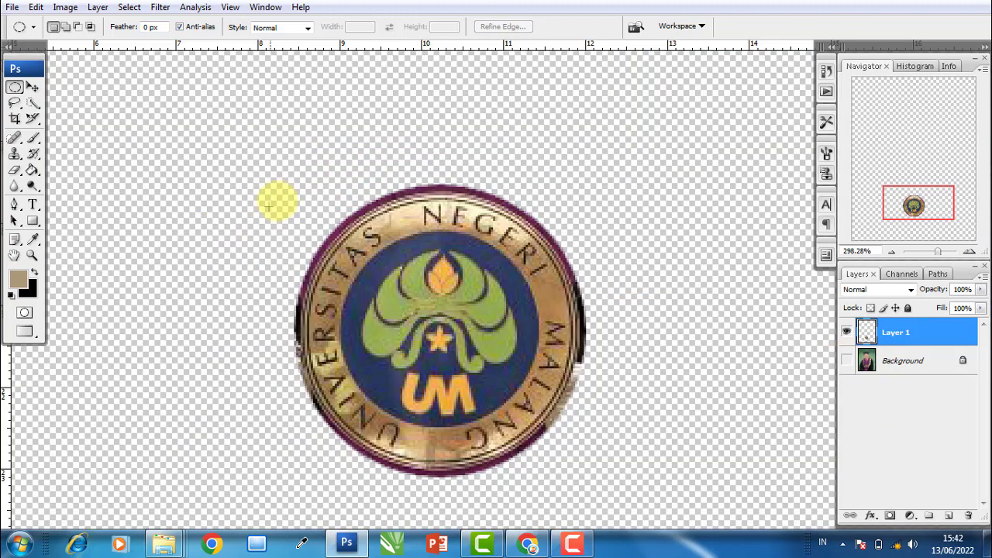
drag(302, 185, 549, 438)
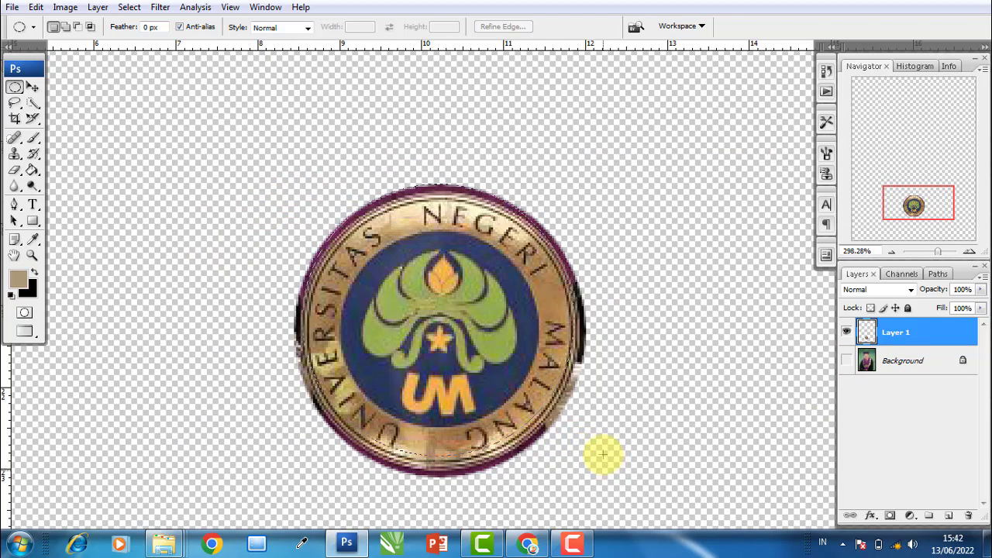
key(ctrl+shift+d)
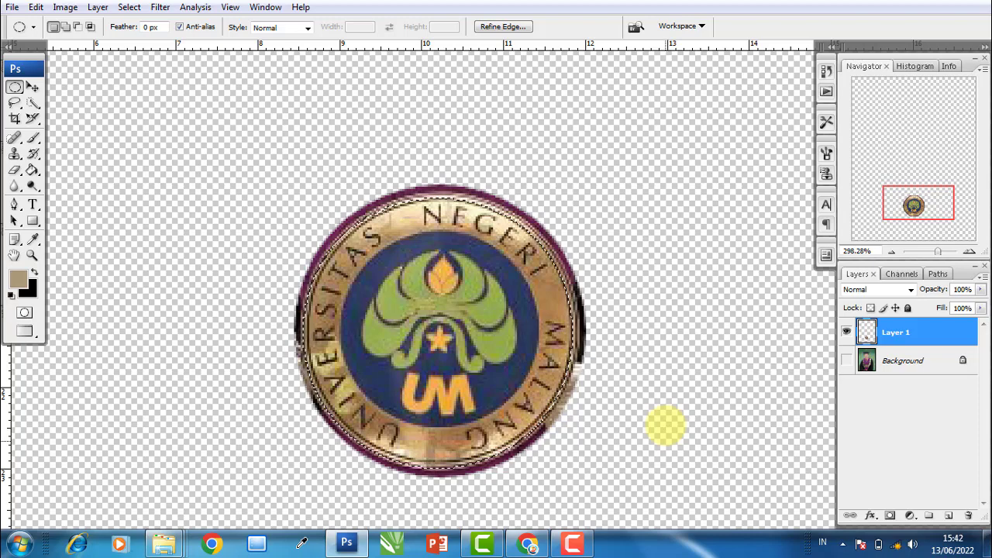
mouse_move(309, 182)
mouse_down()
mouse_move(538, 431)
mouse_move(598, 458)
mouse_up()
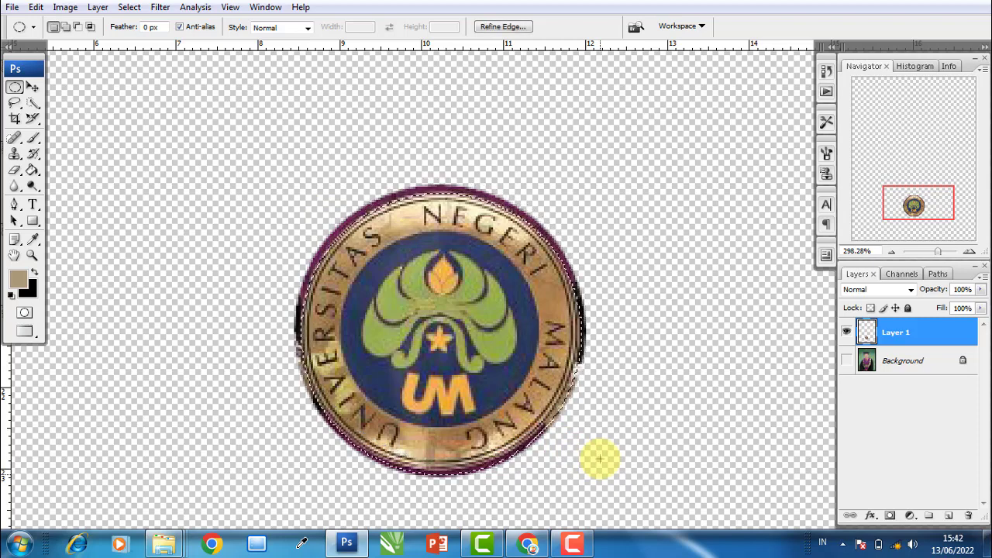
key(ctrl+j)
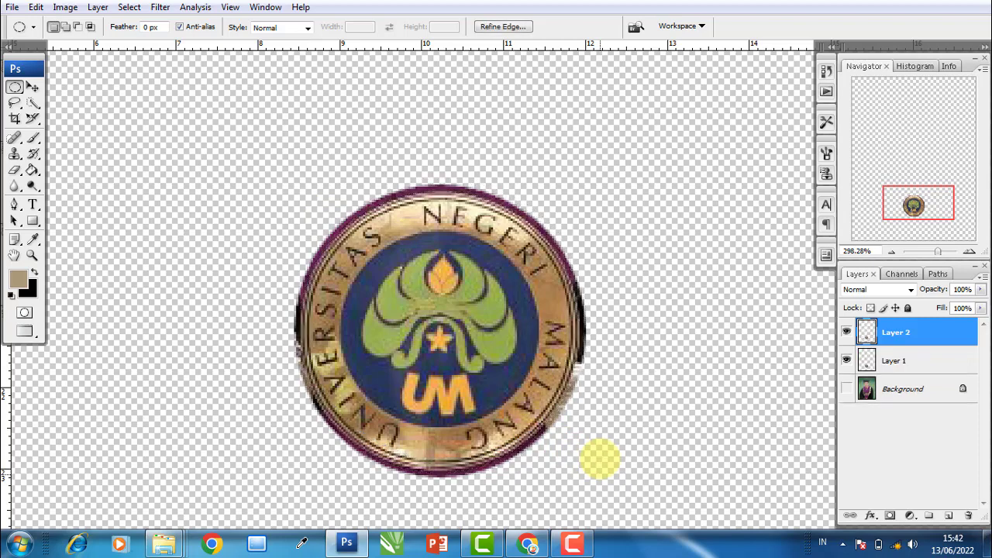
click(846, 360)
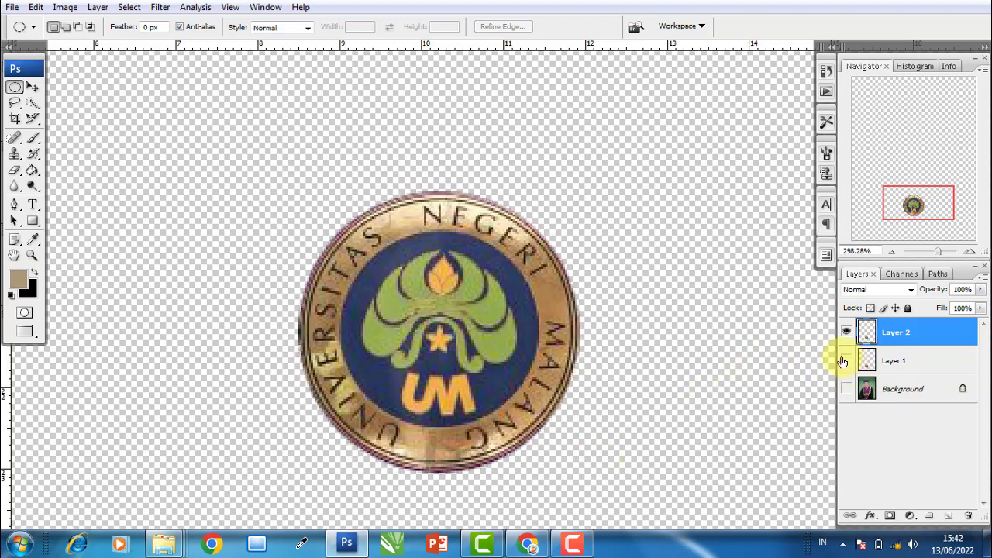
Drag the trimmed medallion onto the Latihan poster and close the source photo
click(32, 87)
key(f)
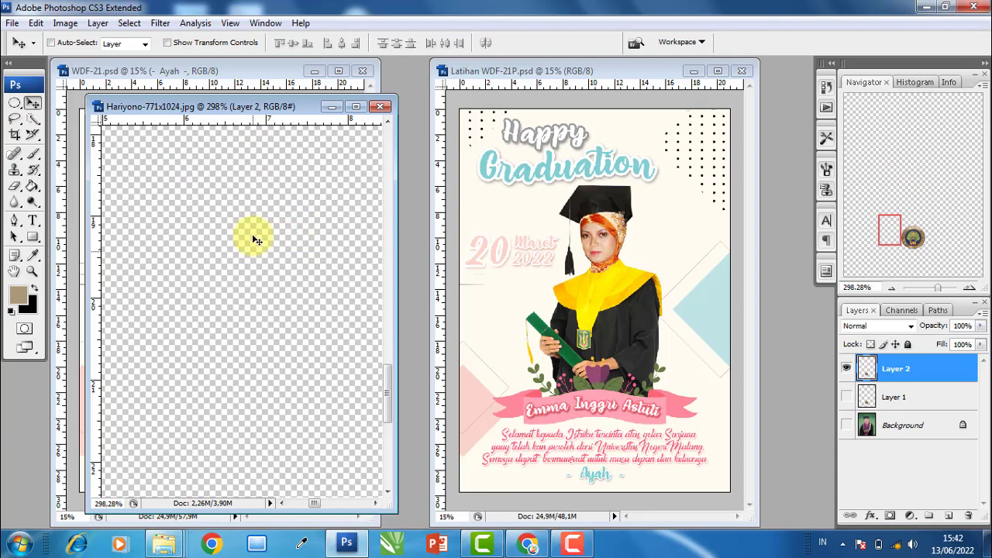
right_click(256, 240)
click(291, 248)
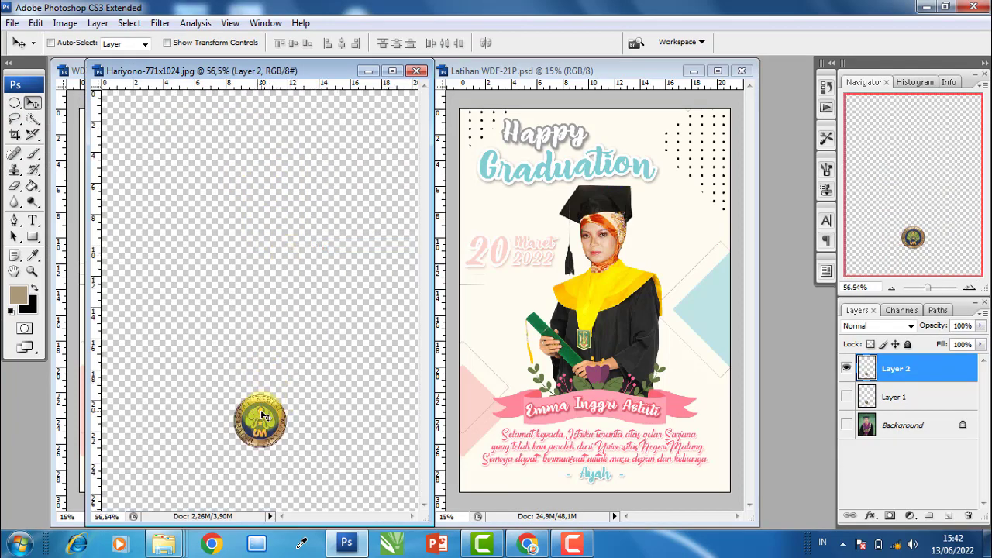
drag(263, 416, 602, 336)
click(408, 126)
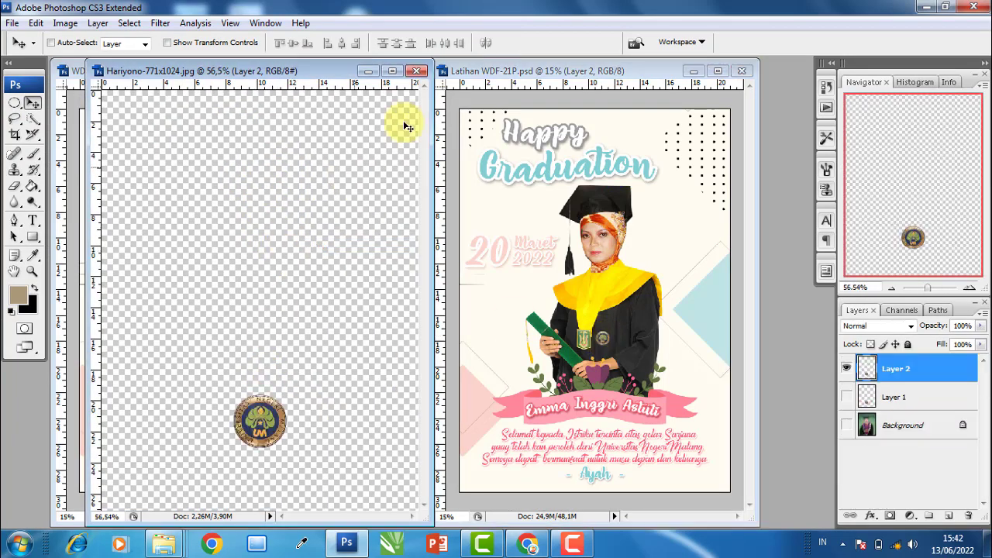
click(417, 70)
Discard the source photo's changes and rename the medallion's Layer 2 to Logo
click(507, 221)
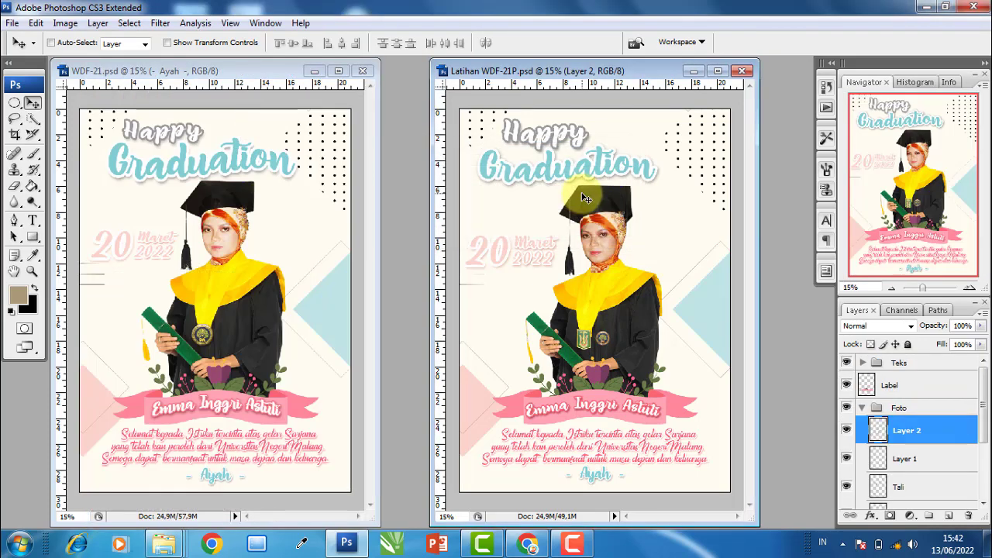
key(f)
scroll(540, 344, up, 3)
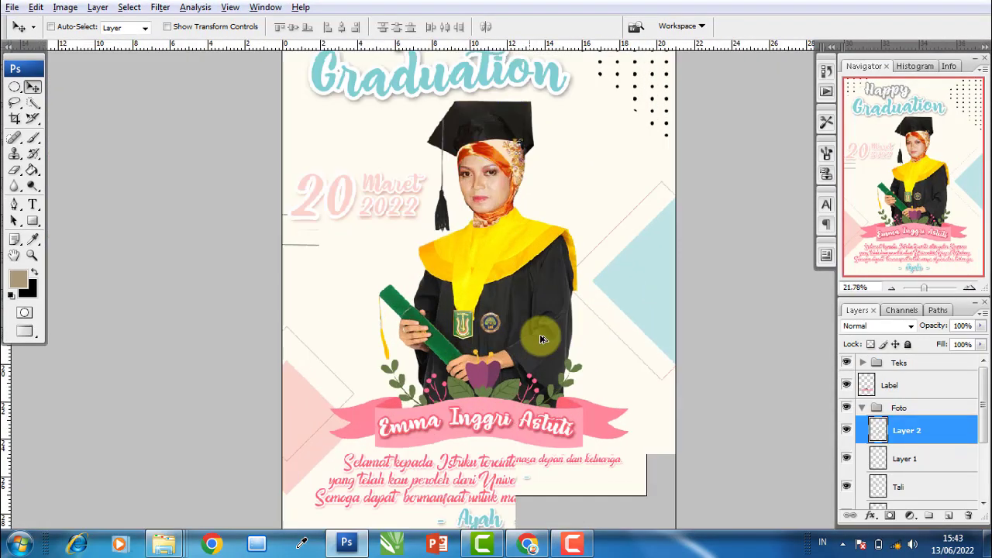
double_click(907, 430)
text(Logo)
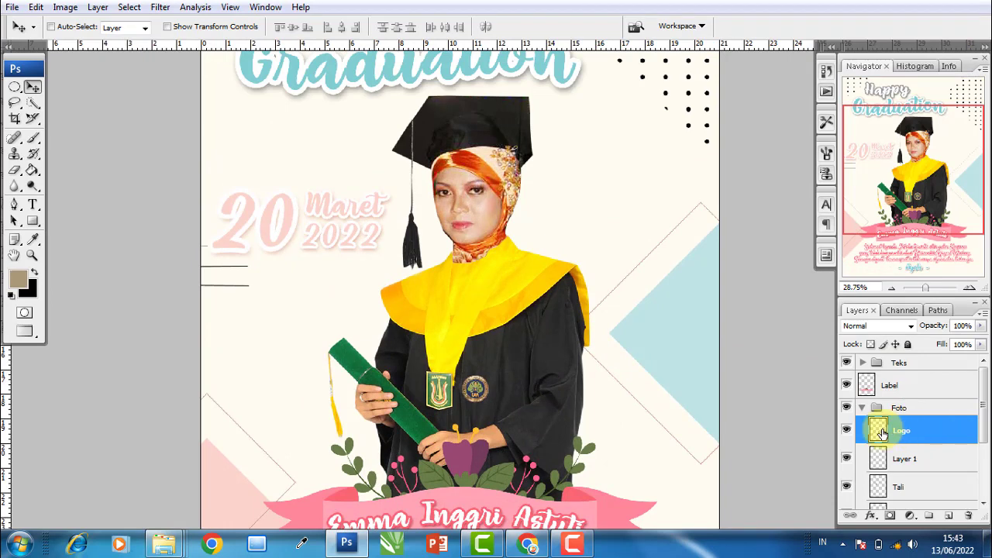
drag(928, 422, 921, 431)
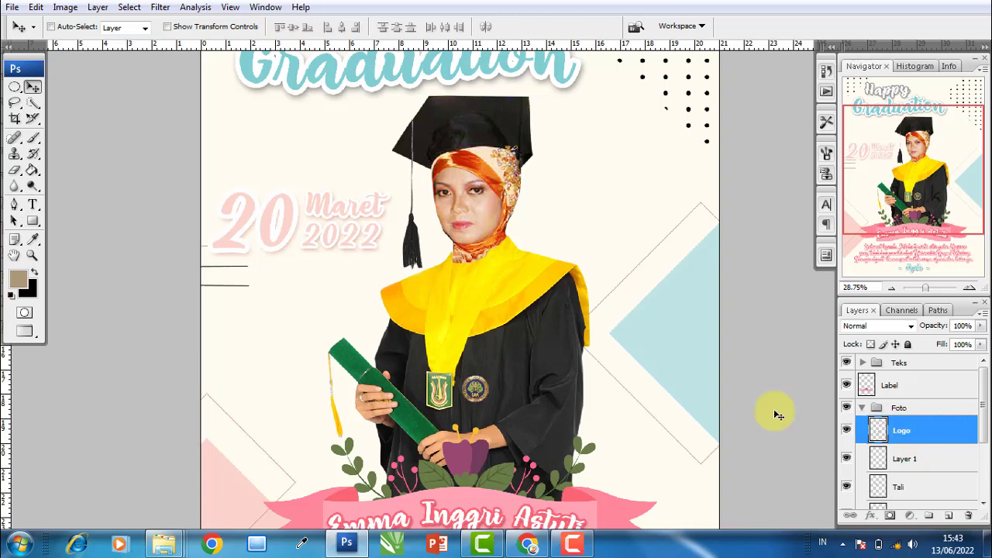
Scale the Logo medallion to about 151% over the gown's badge and enable Drop Shadow
scroll(478, 399, up, 3)
scroll(478, 399, up, 2)
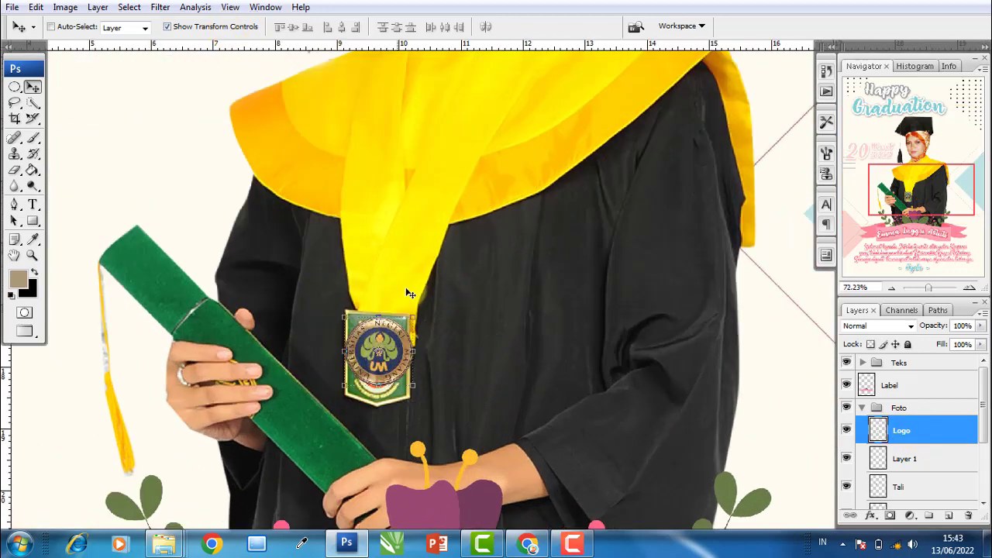
key(ctrl+t)
mouse_move(415, 318)
mouse_down()
mouse_move(432, 295)
mouse_move(402, 332)
mouse_up()
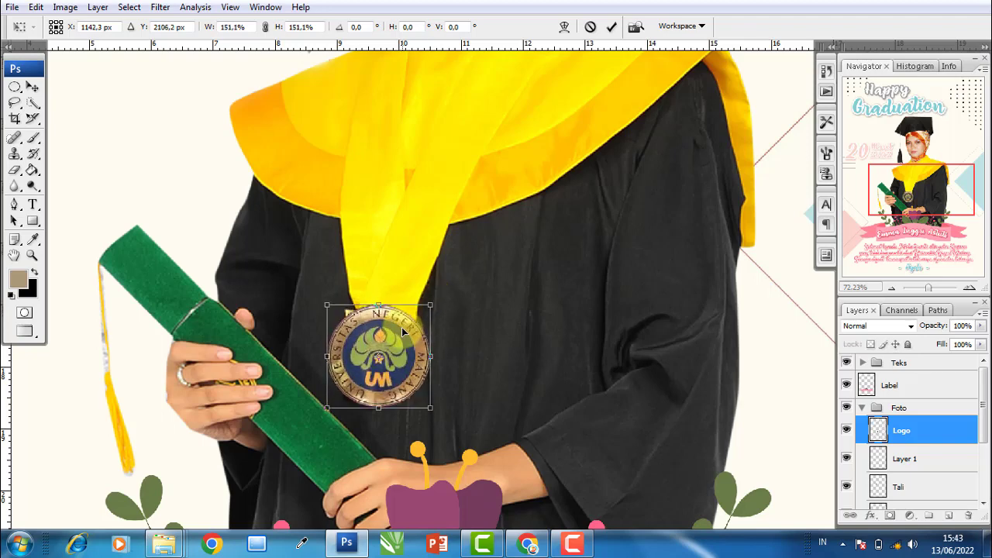
double_click(402, 331)
click(947, 434)
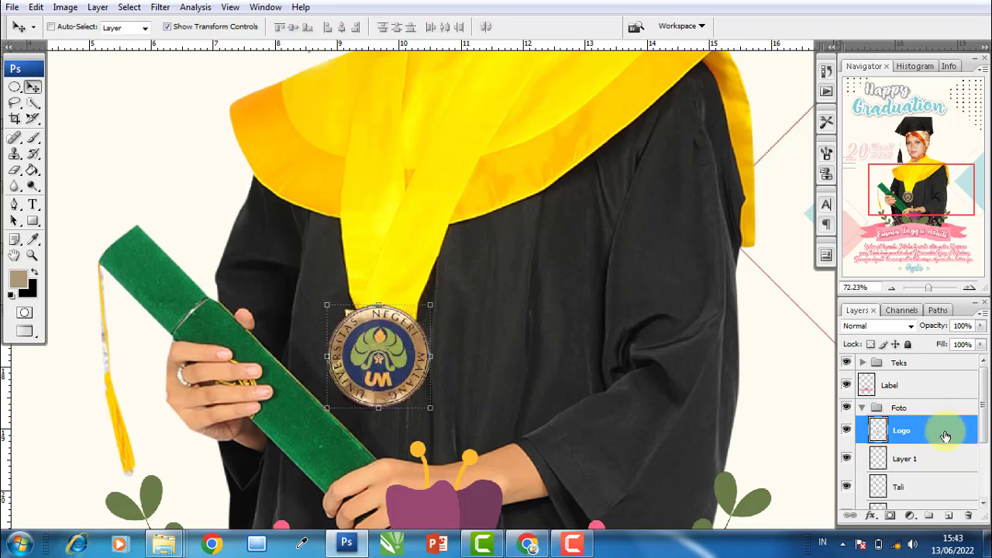
double_click(946, 436)
click(653, 202)
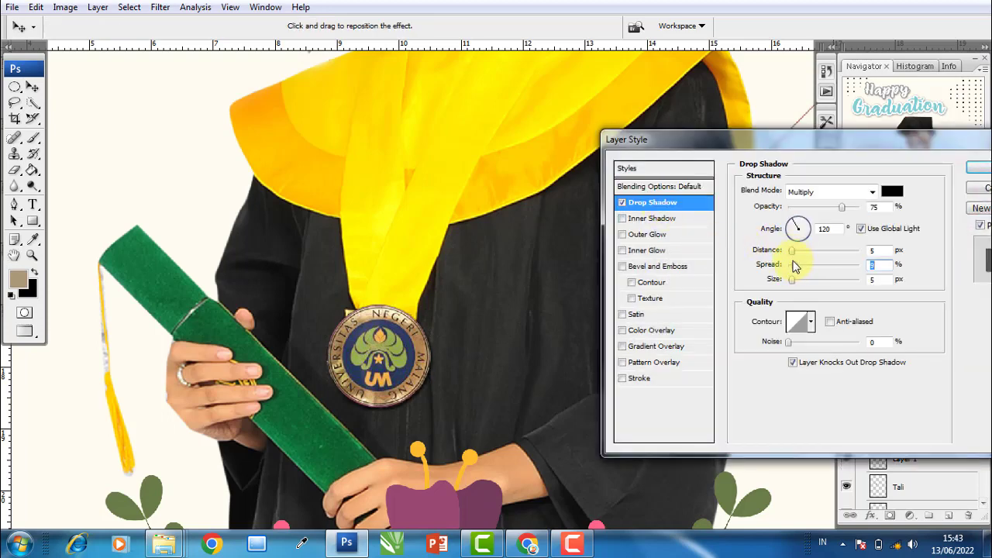
Soften the drop shadow (Spread 9, larger size) and add a 6 px Inner Bevel with adjusted angle and altitude
drag(794, 283, 801, 284)
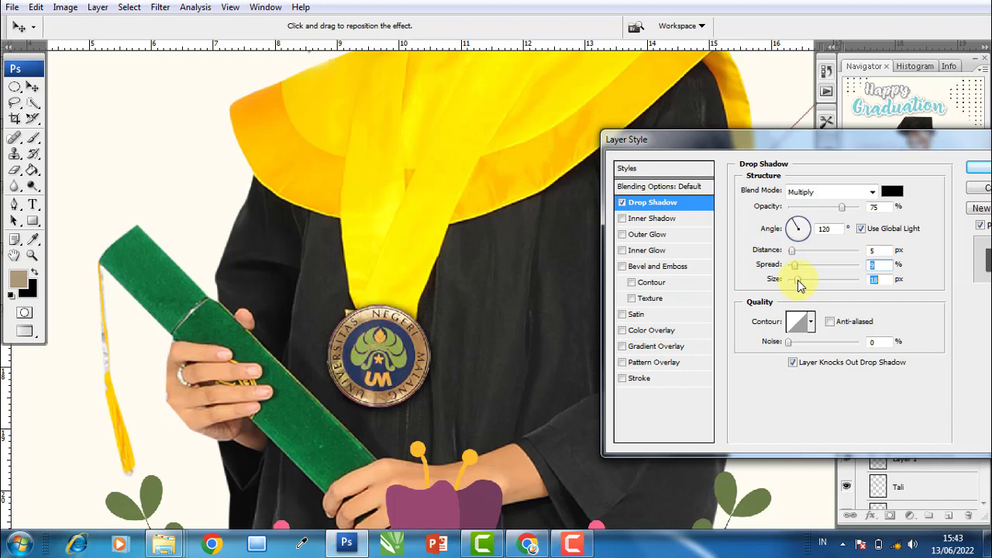
click(647, 266)
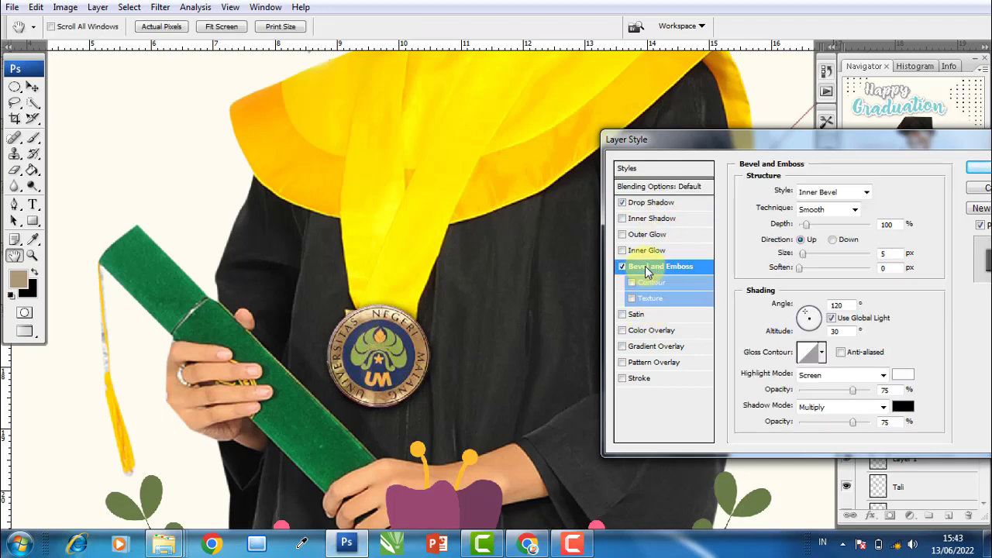
click(804, 258)
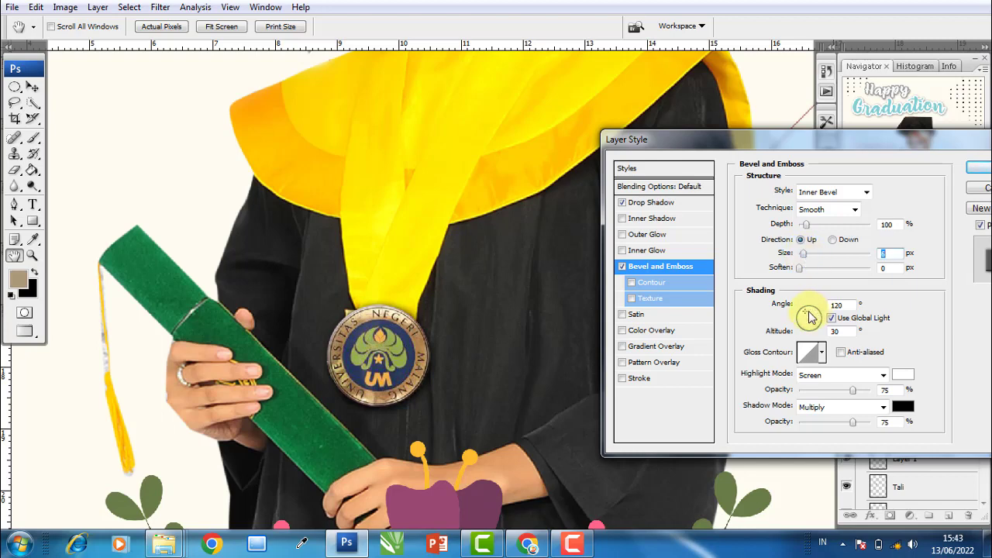
drag(815, 314, 814, 314)
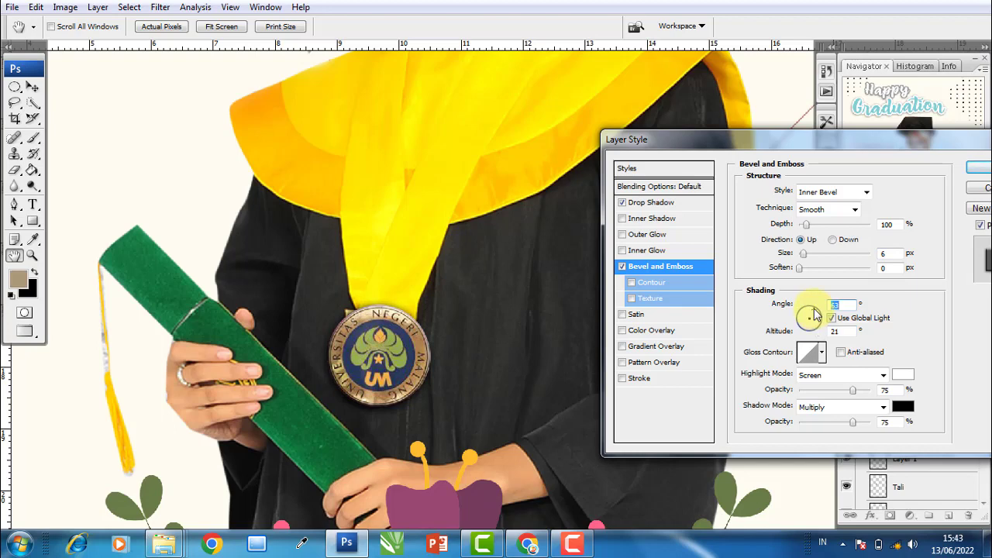
key(Return)
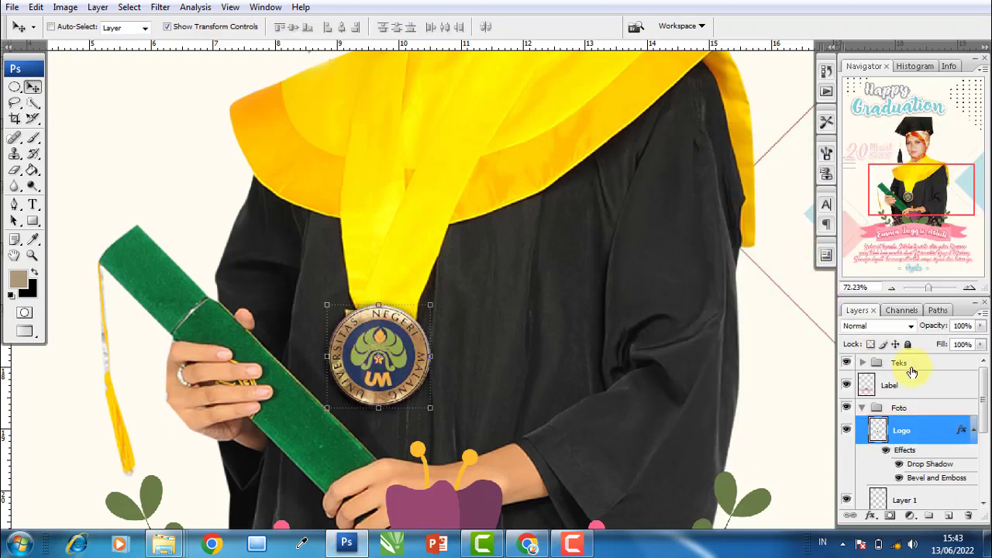
click(975, 431)
click(902, 453)
scroll(902, 465, down, 2)
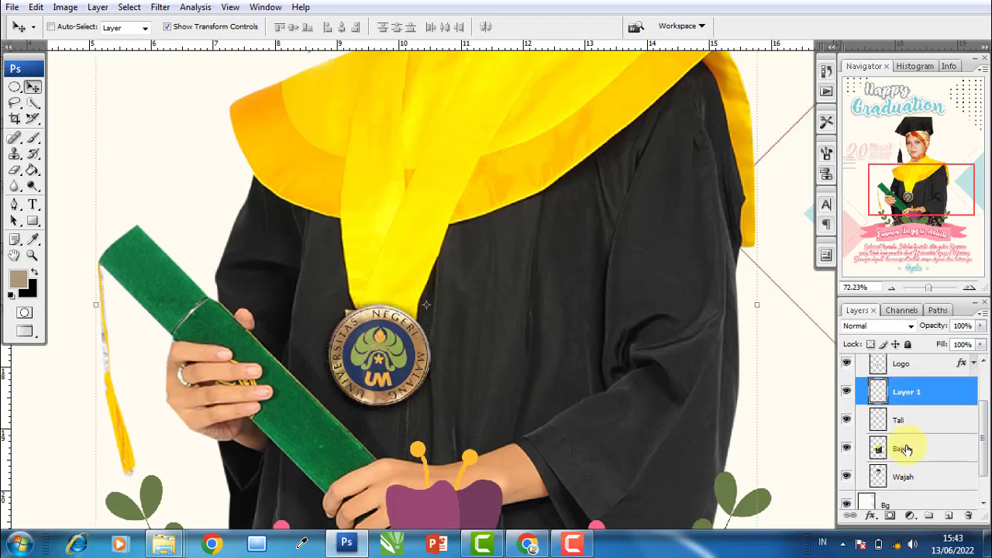
click(904, 449)
click(846, 448)
click(846, 448)
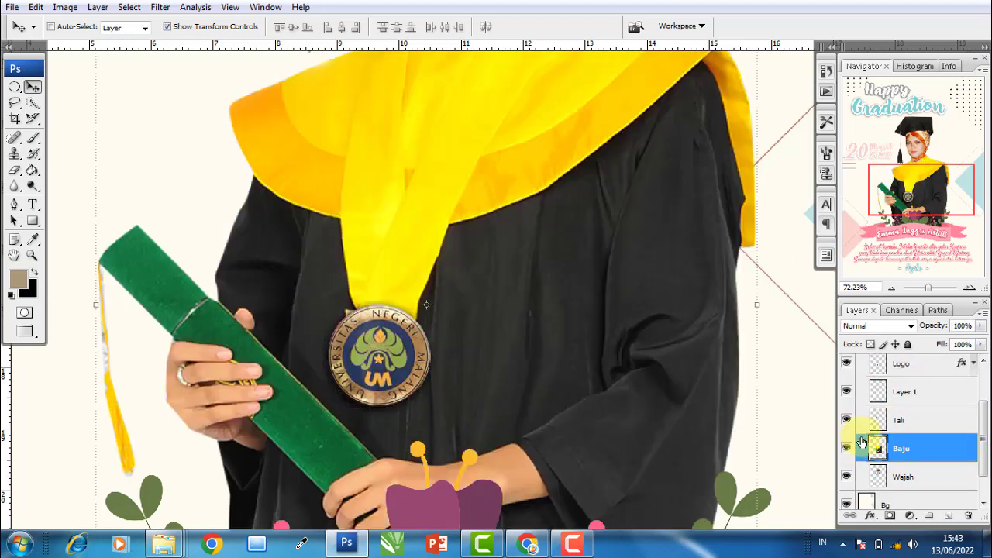
scroll(400, 380, up, 3)
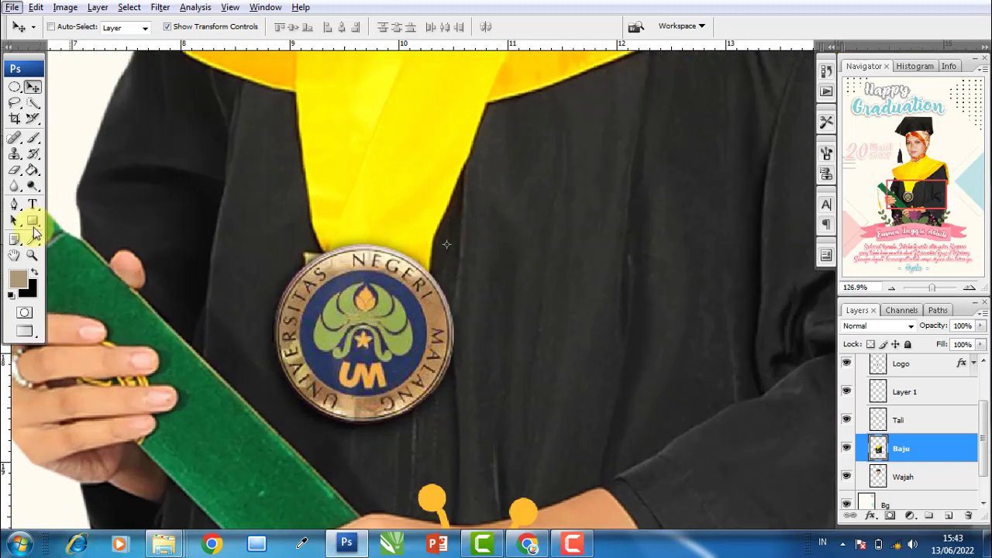
click(14, 153)
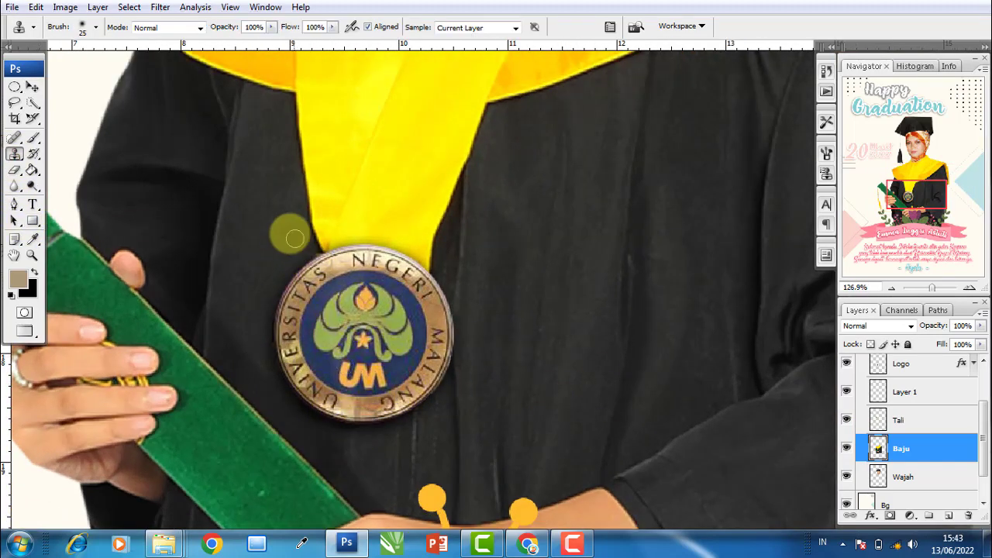
scroll(380, 293, down, 1)
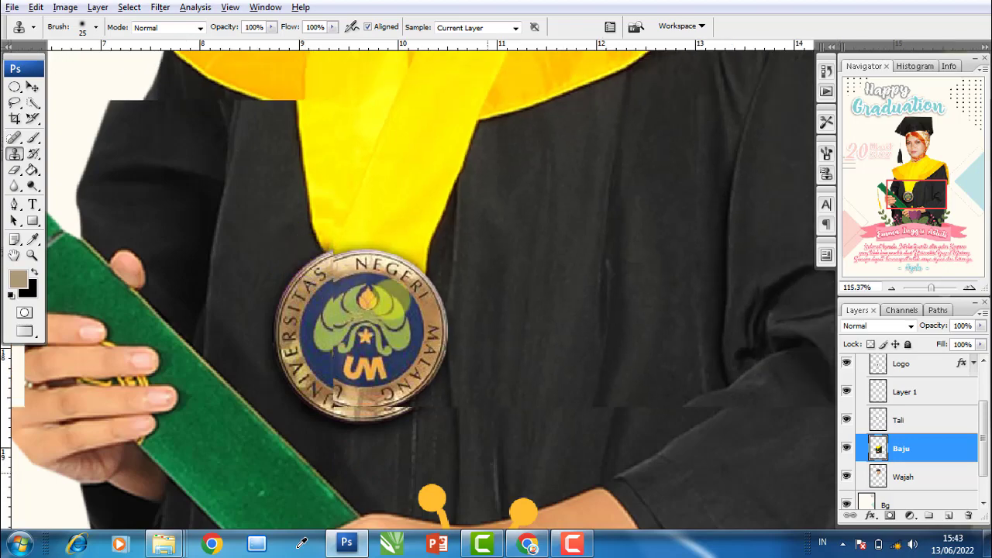
scroll(379, 293, down, 7)
scroll(325, 287, down, 3)
click(33, 87)
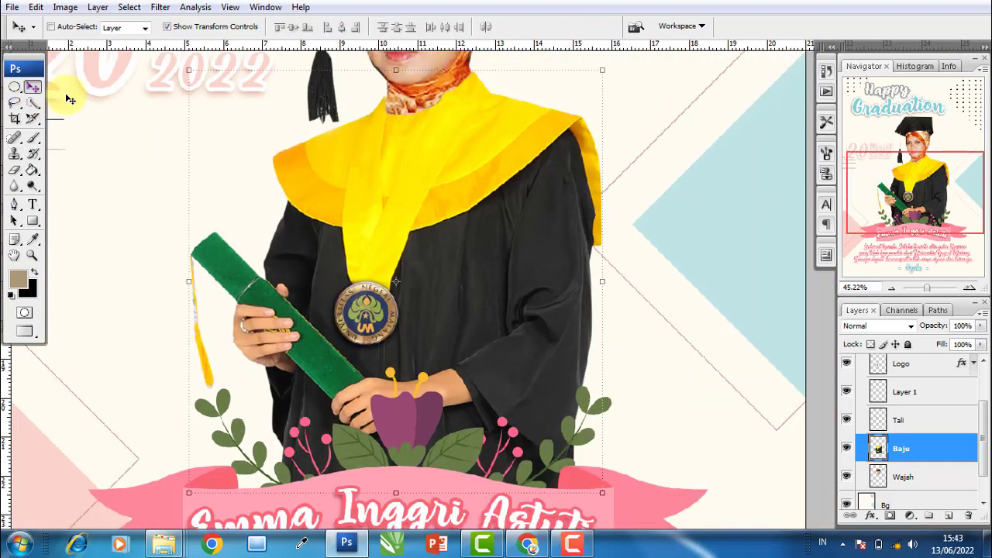
scroll(450, 256, down, 3)
scroll(461, 240, down, 3)
scroll(464, 237, down, 2)
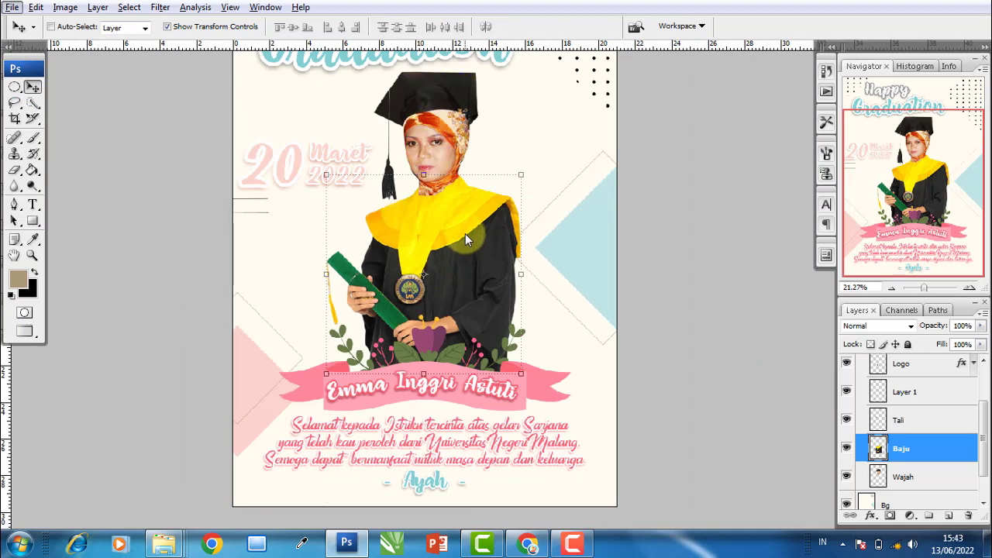
key(Down)
key(Escape)
Tile the open poster documents side by side and fit the poster in its window
key(alt+w)
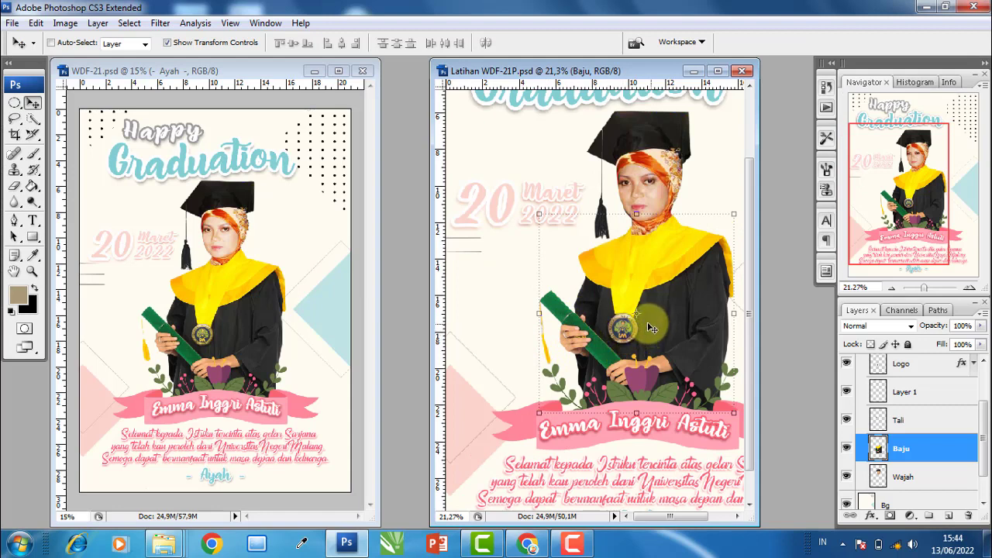
key(alt)
right_click(640, 283)
click(685, 289)
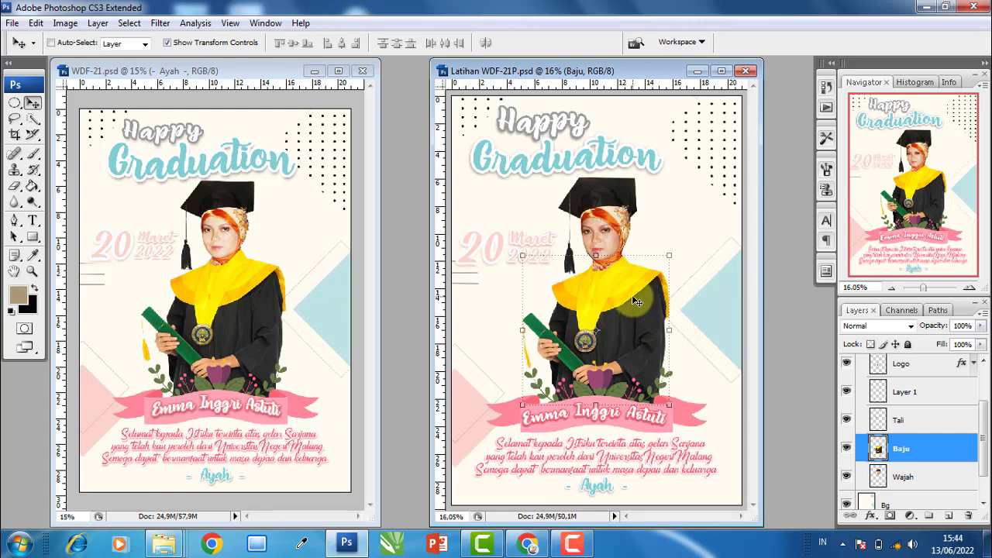
Save the poster as a quality-12 JPEG, replacing Latihan WDF-21P copy.jpg
key(ctrl+shift+s)
click(299, 358)
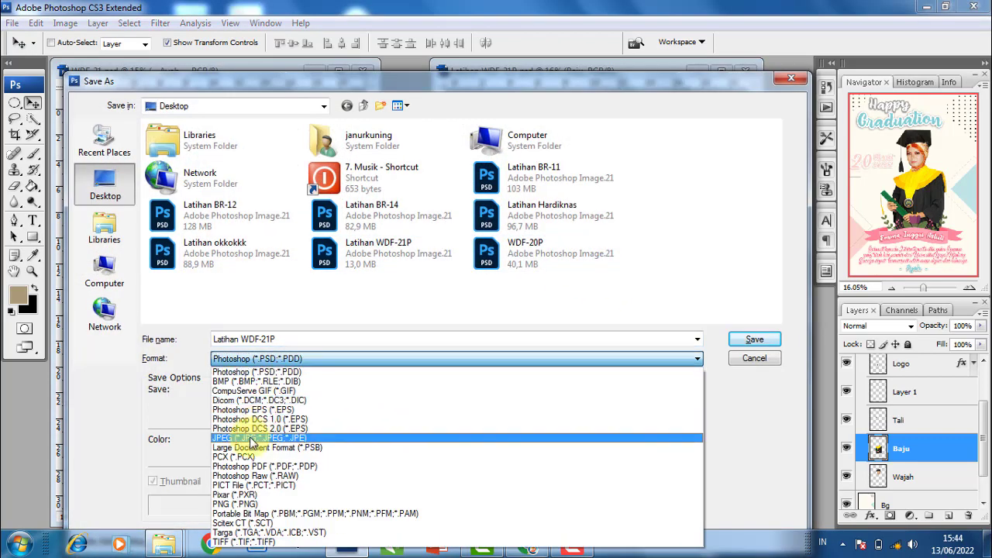
click(251, 439)
click(756, 338)
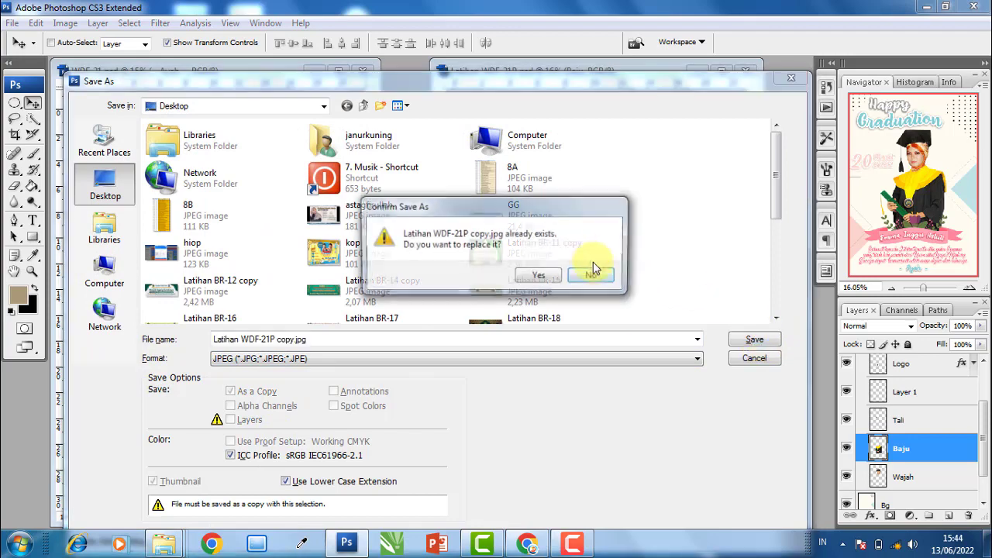
click(544, 275)
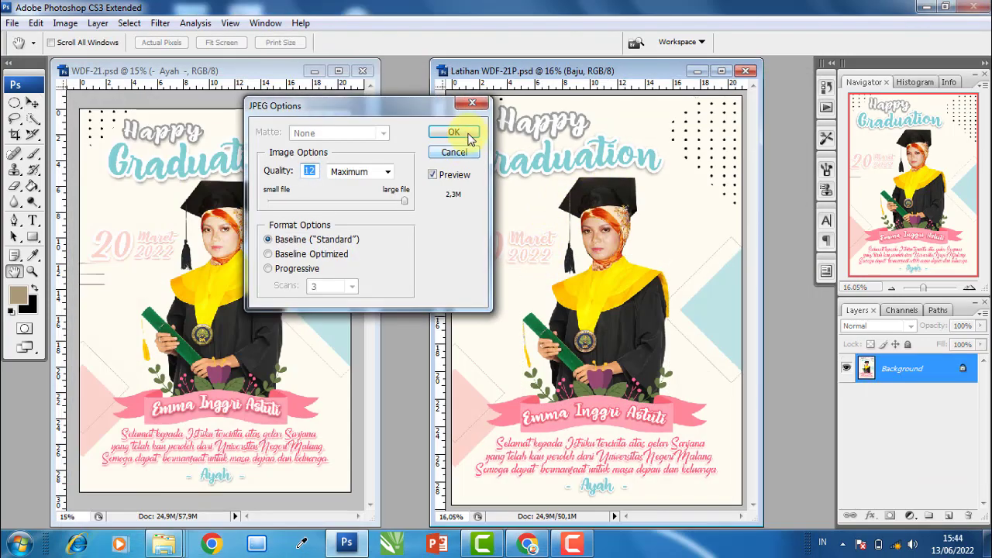
click(467, 135)
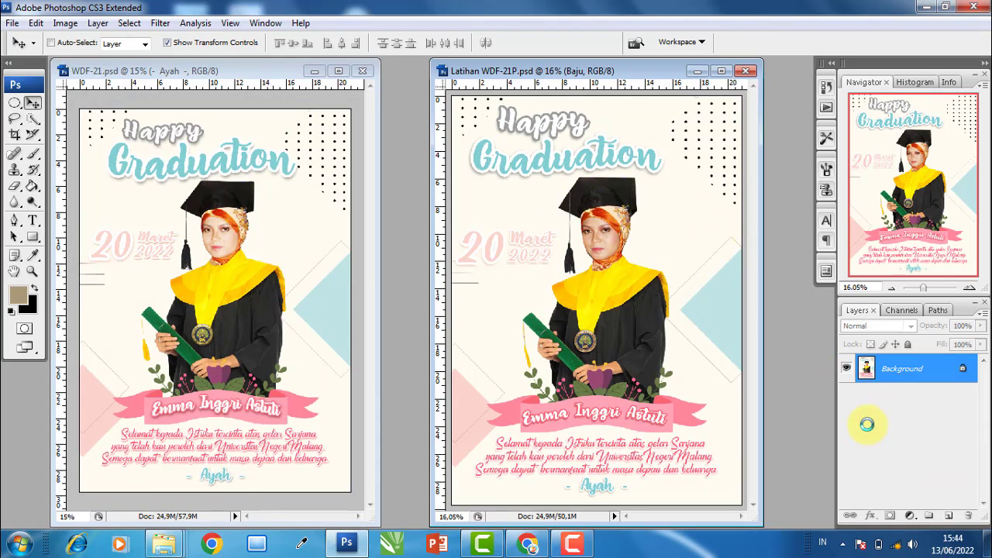
Open the exported Latihan WDF-21P copy poster from the desktop, zoom in and out, then close the viewer
click(984, 542)
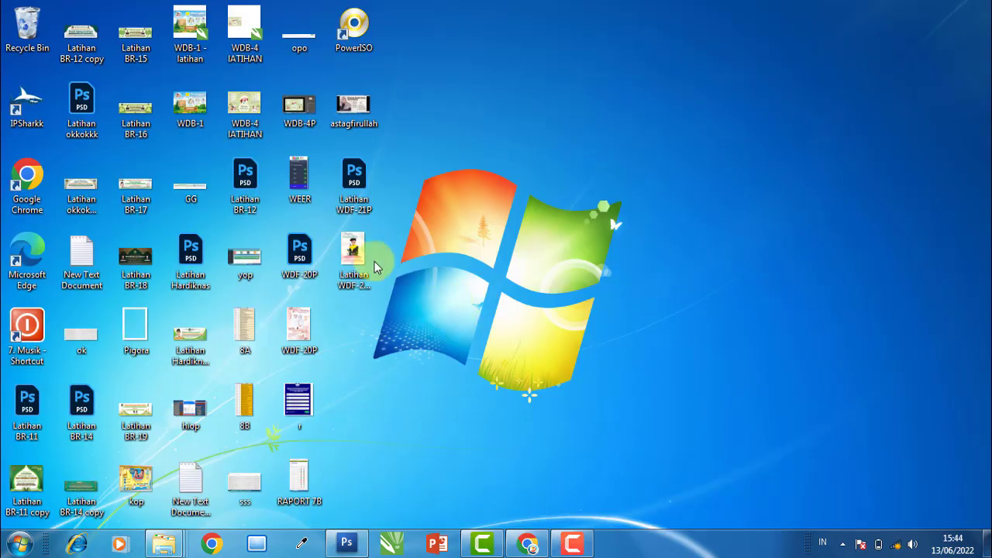
double_click(356, 252)
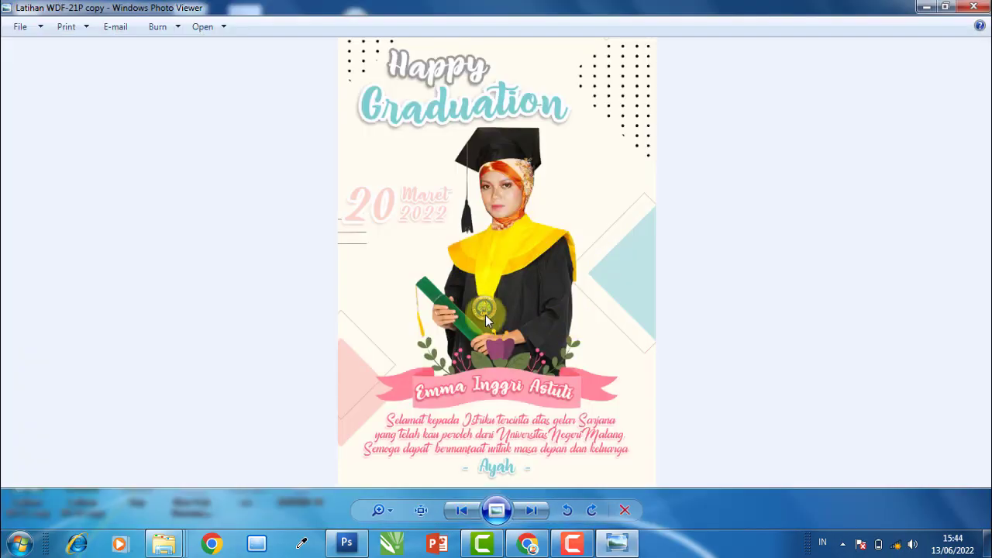
scroll(504, 307, up, 1)
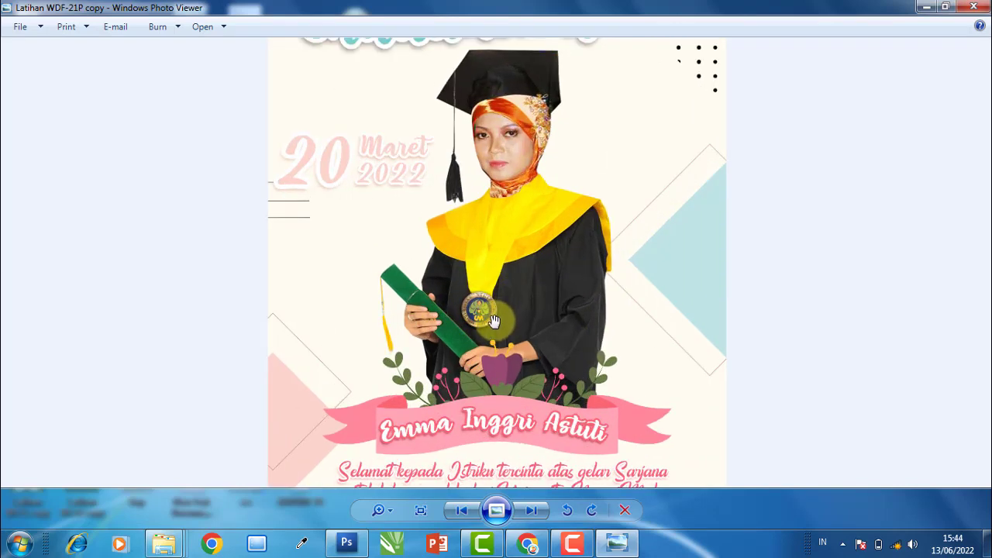
scroll(494, 321, down, 1)
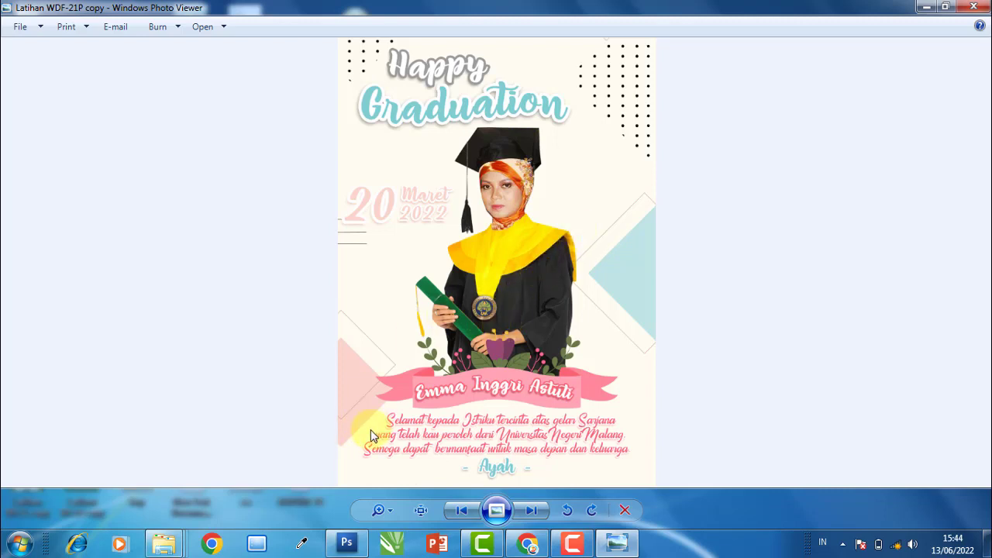
click(974, 6)
mouse_move(164, 543)
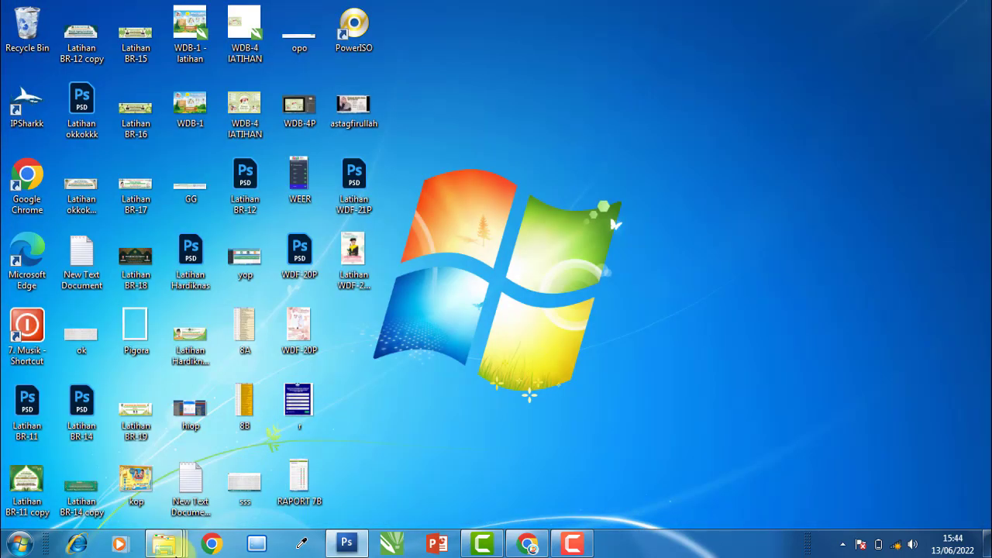
mouse_move(95, 469)
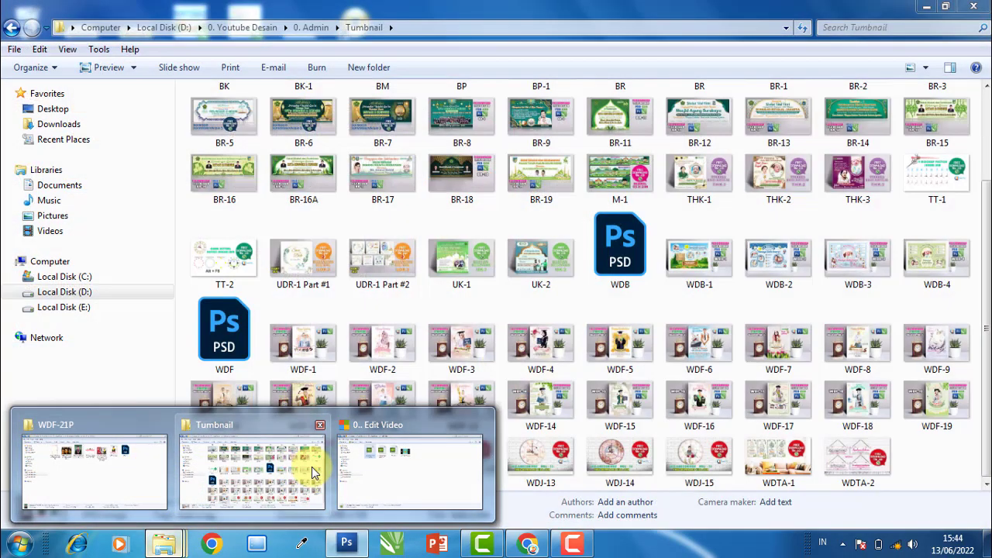
Open the WDF-21 showcase image from the Tumbnail folder and zoom in and out on it
click(317, 472)
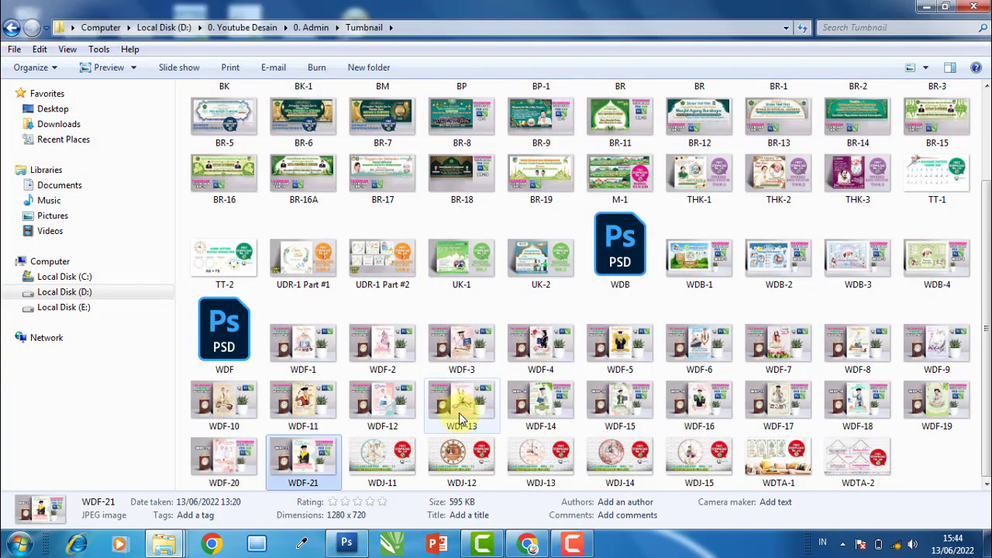
double_click(309, 465)
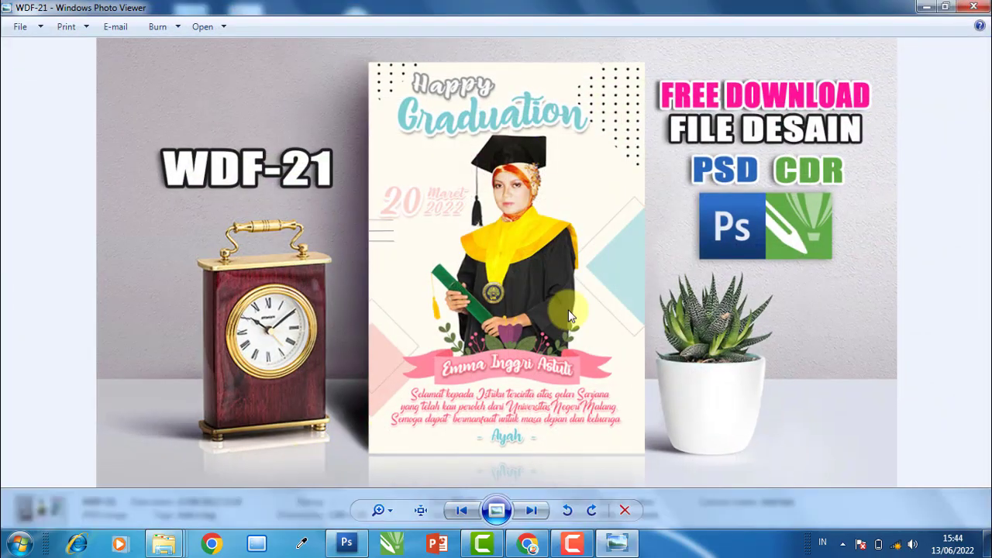
scroll(536, 232, up, 1)
scroll(536, 197, up, 1)
scroll(536, 197, up, 1)
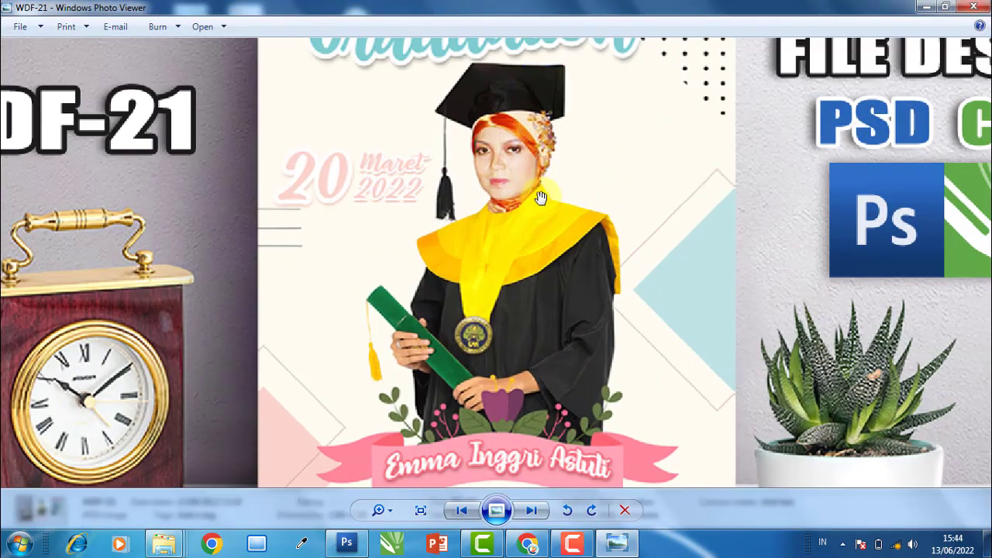
scroll(533, 195, down, 1)
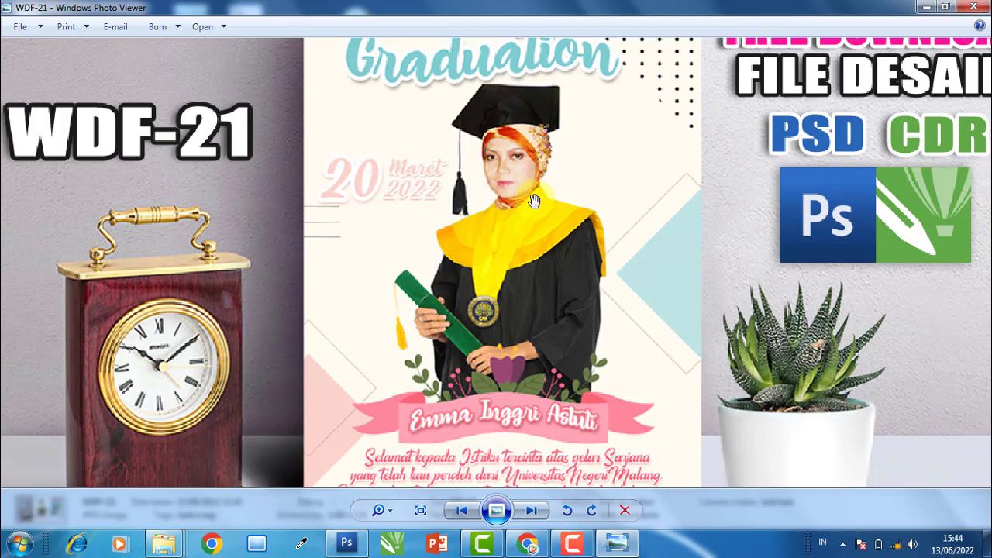
scroll(535, 200, down, 1)
scroll(537, 200, down, 1)
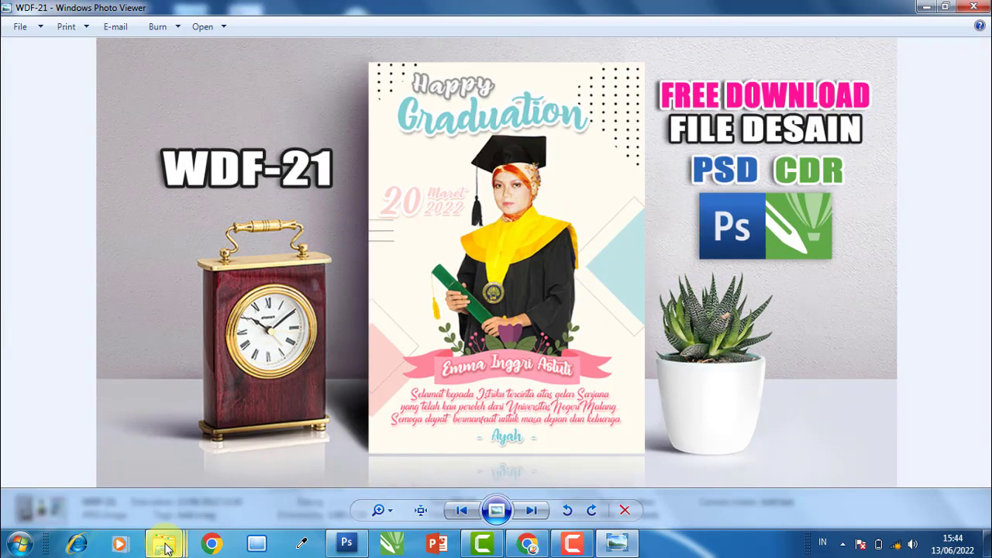
mouse_move(164, 544)
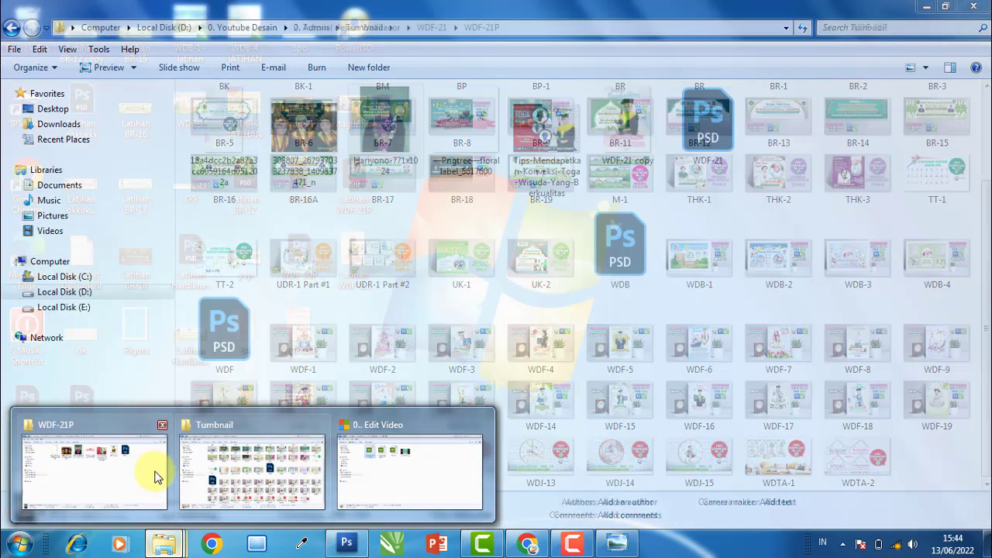
Open the WDF-21 copy poster from the WDF-21P folder and zoom in and out to compare
click(150, 471)
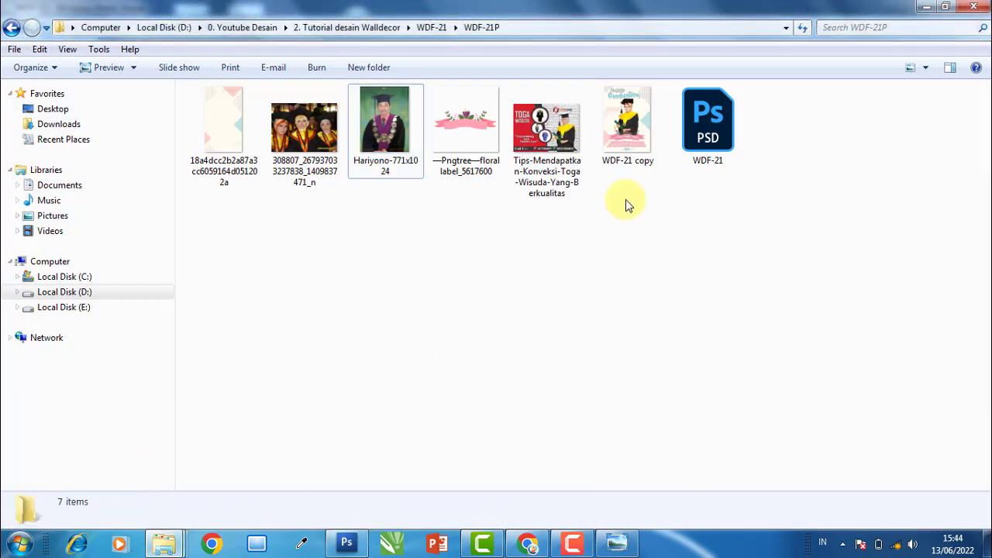
click(625, 149)
double_click(625, 149)
scroll(620, 159, up, 1)
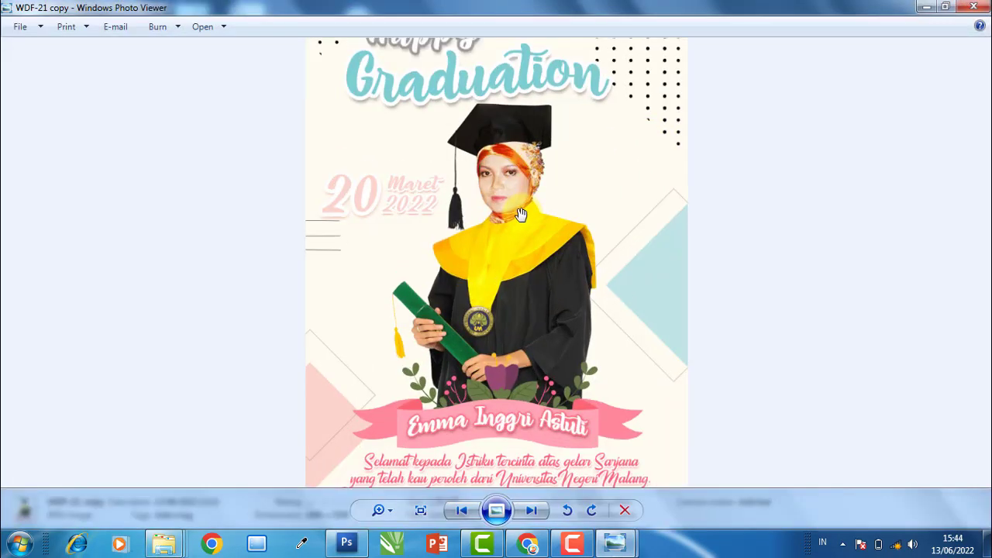
scroll(520, 215, up, 2)
scroll(521, 216, down, 3)
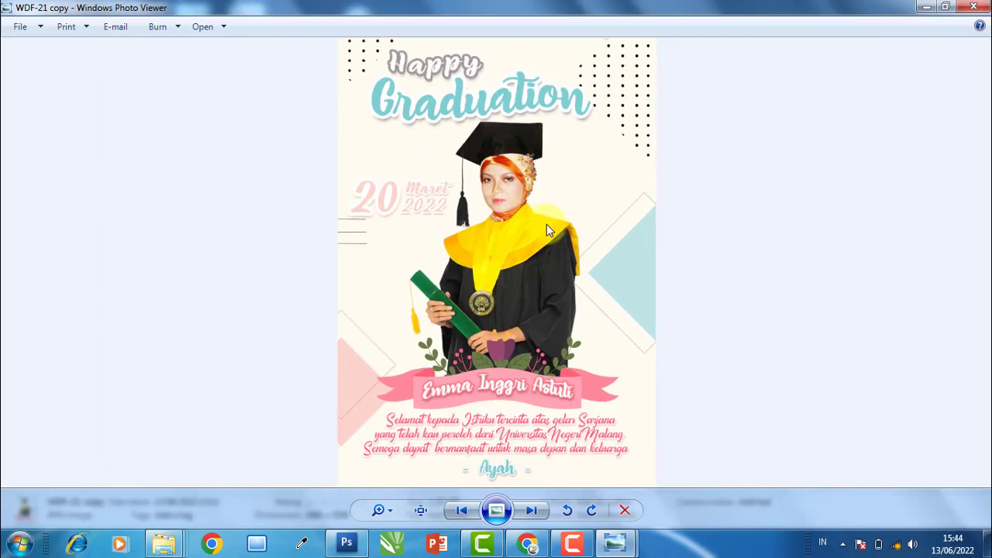